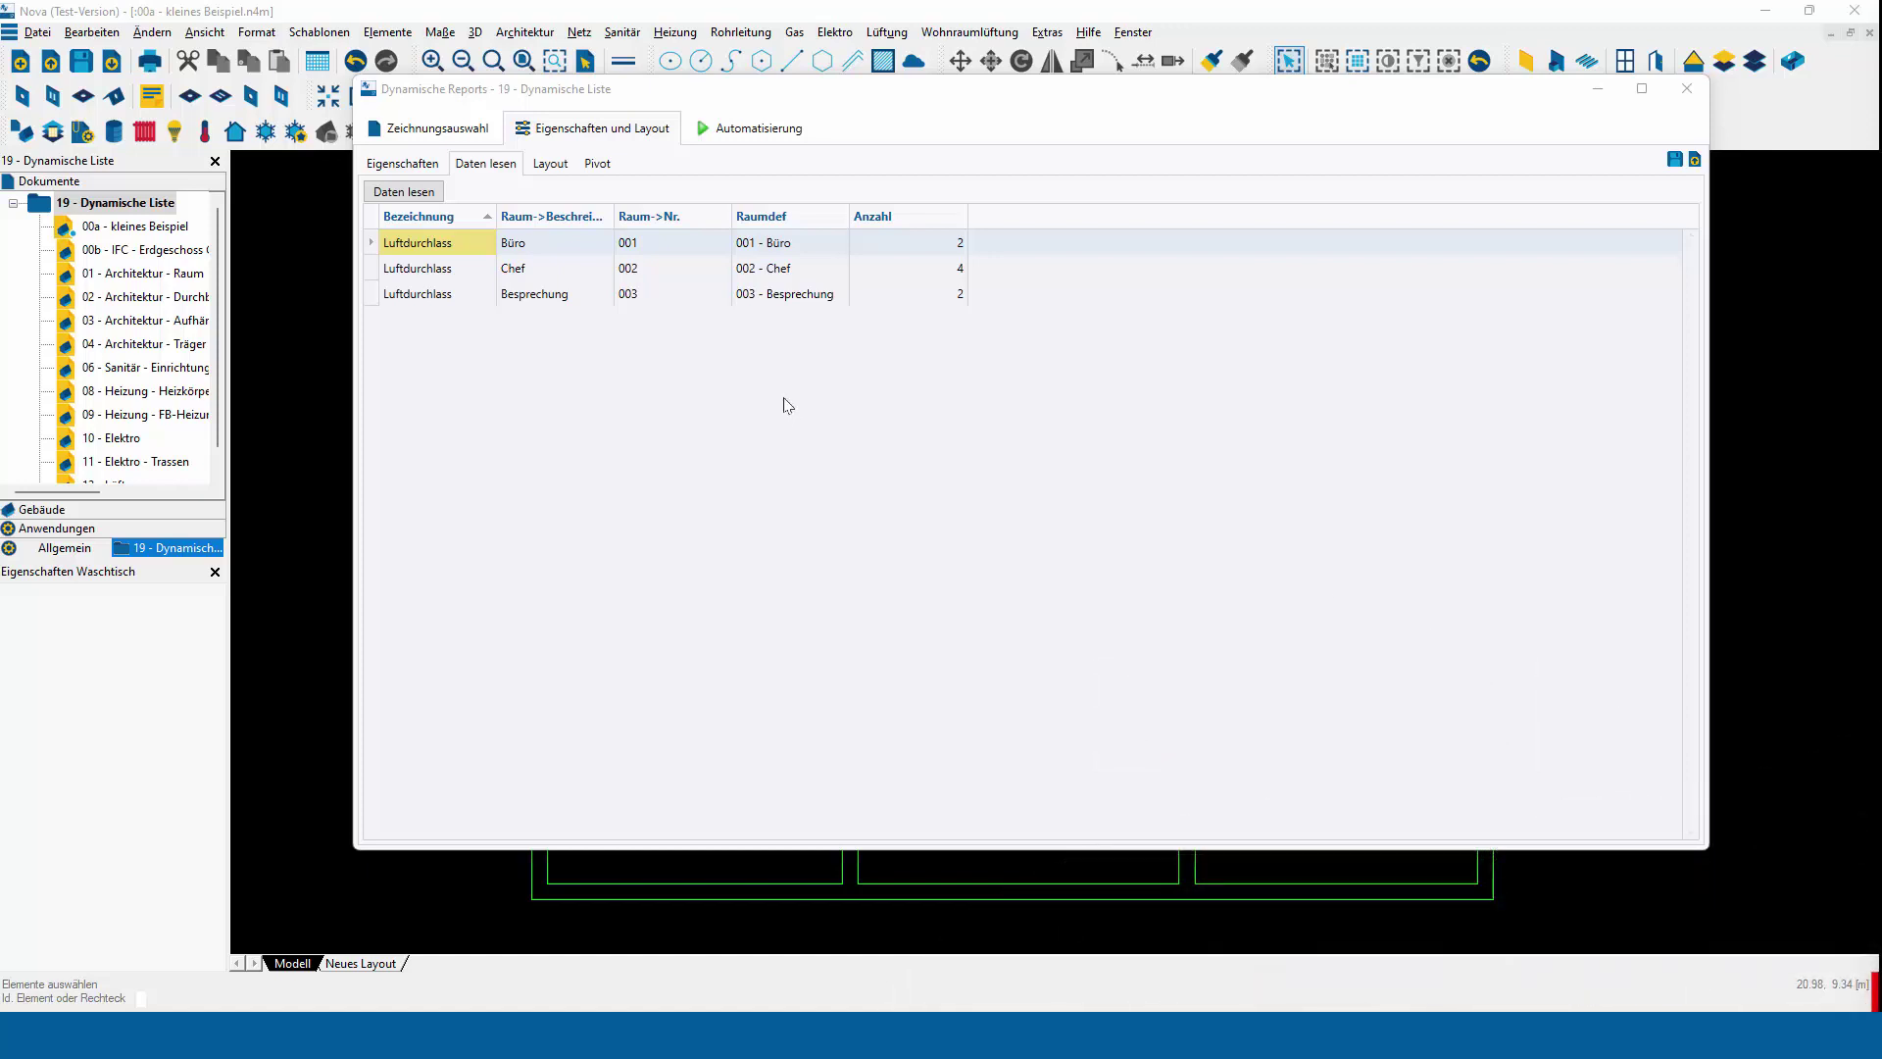
Show the Layout page of the '19 - Dynamische Liste' report, with the three Luftdurchlass rows by room
{"action": "left_click", "coordinate": [560, 172]}
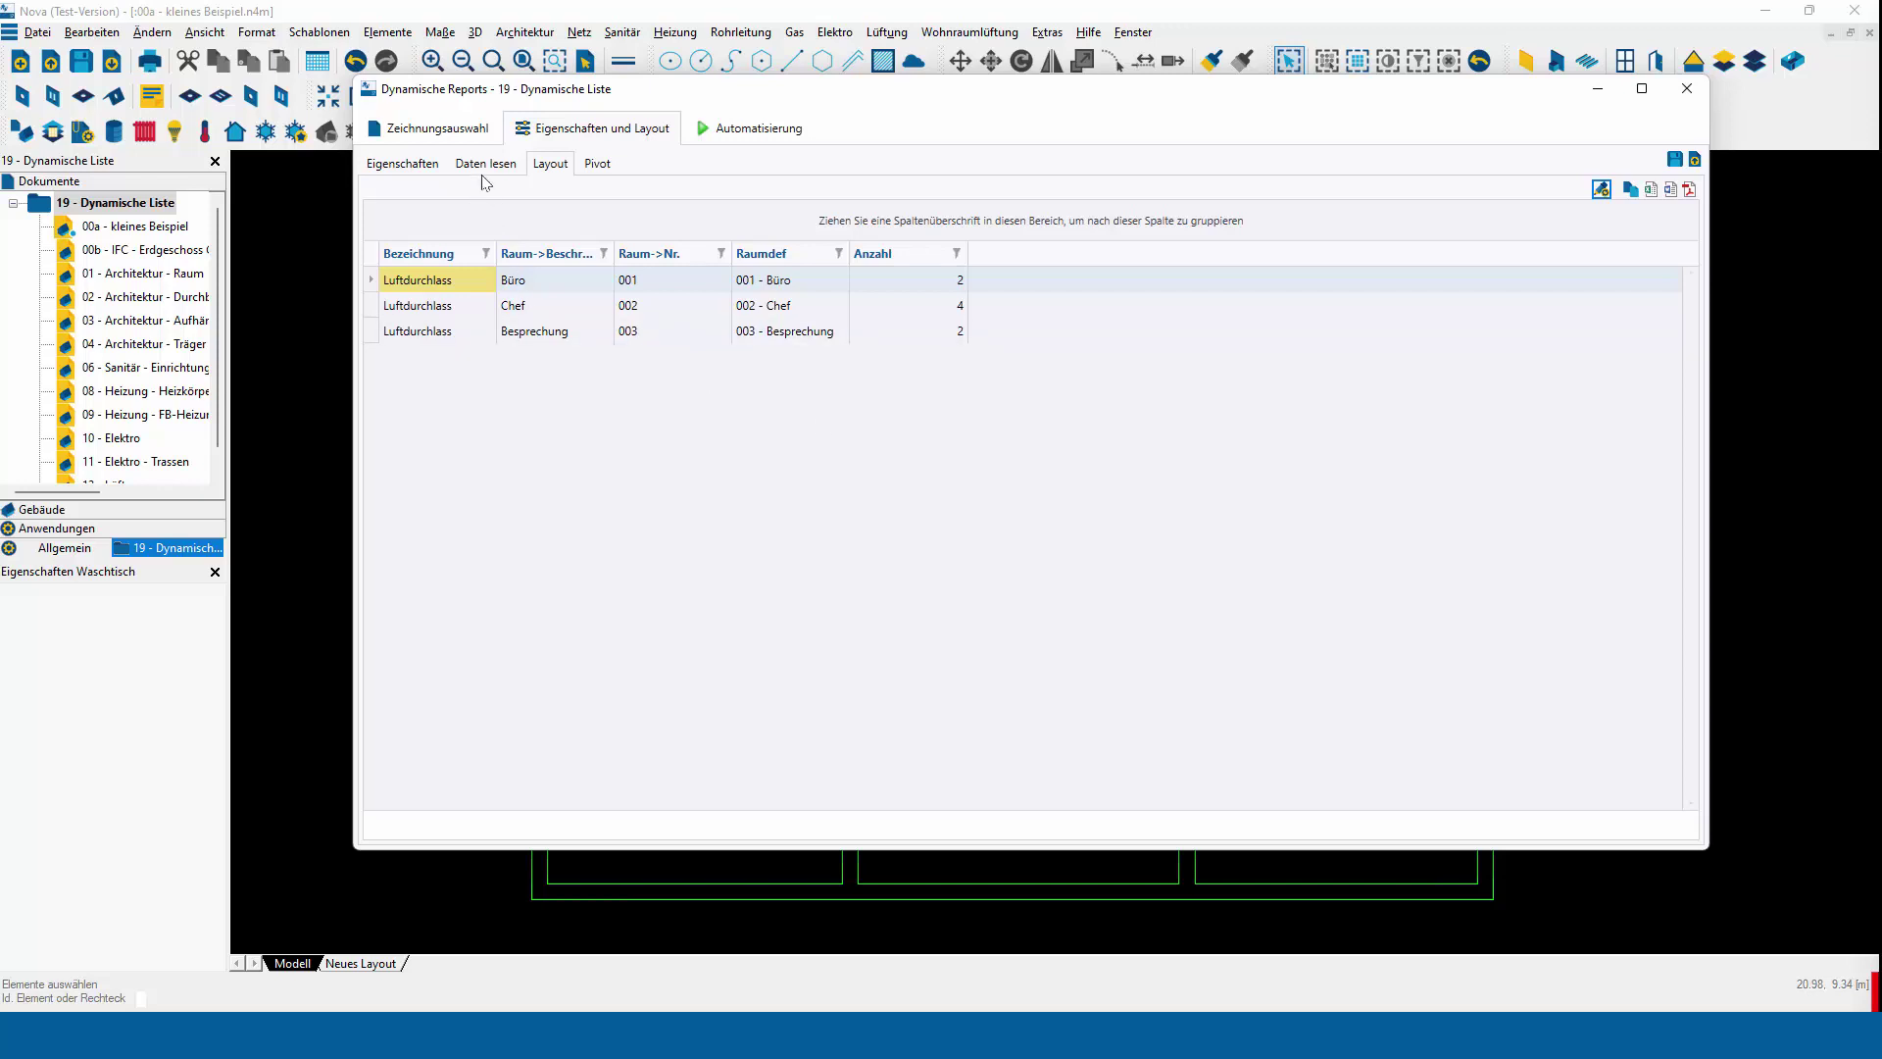
Hide the Raum->Nr. and Raum->Beschreibung columns in the column editor
{"action": "right_click", "coordinate": [442, 256]}
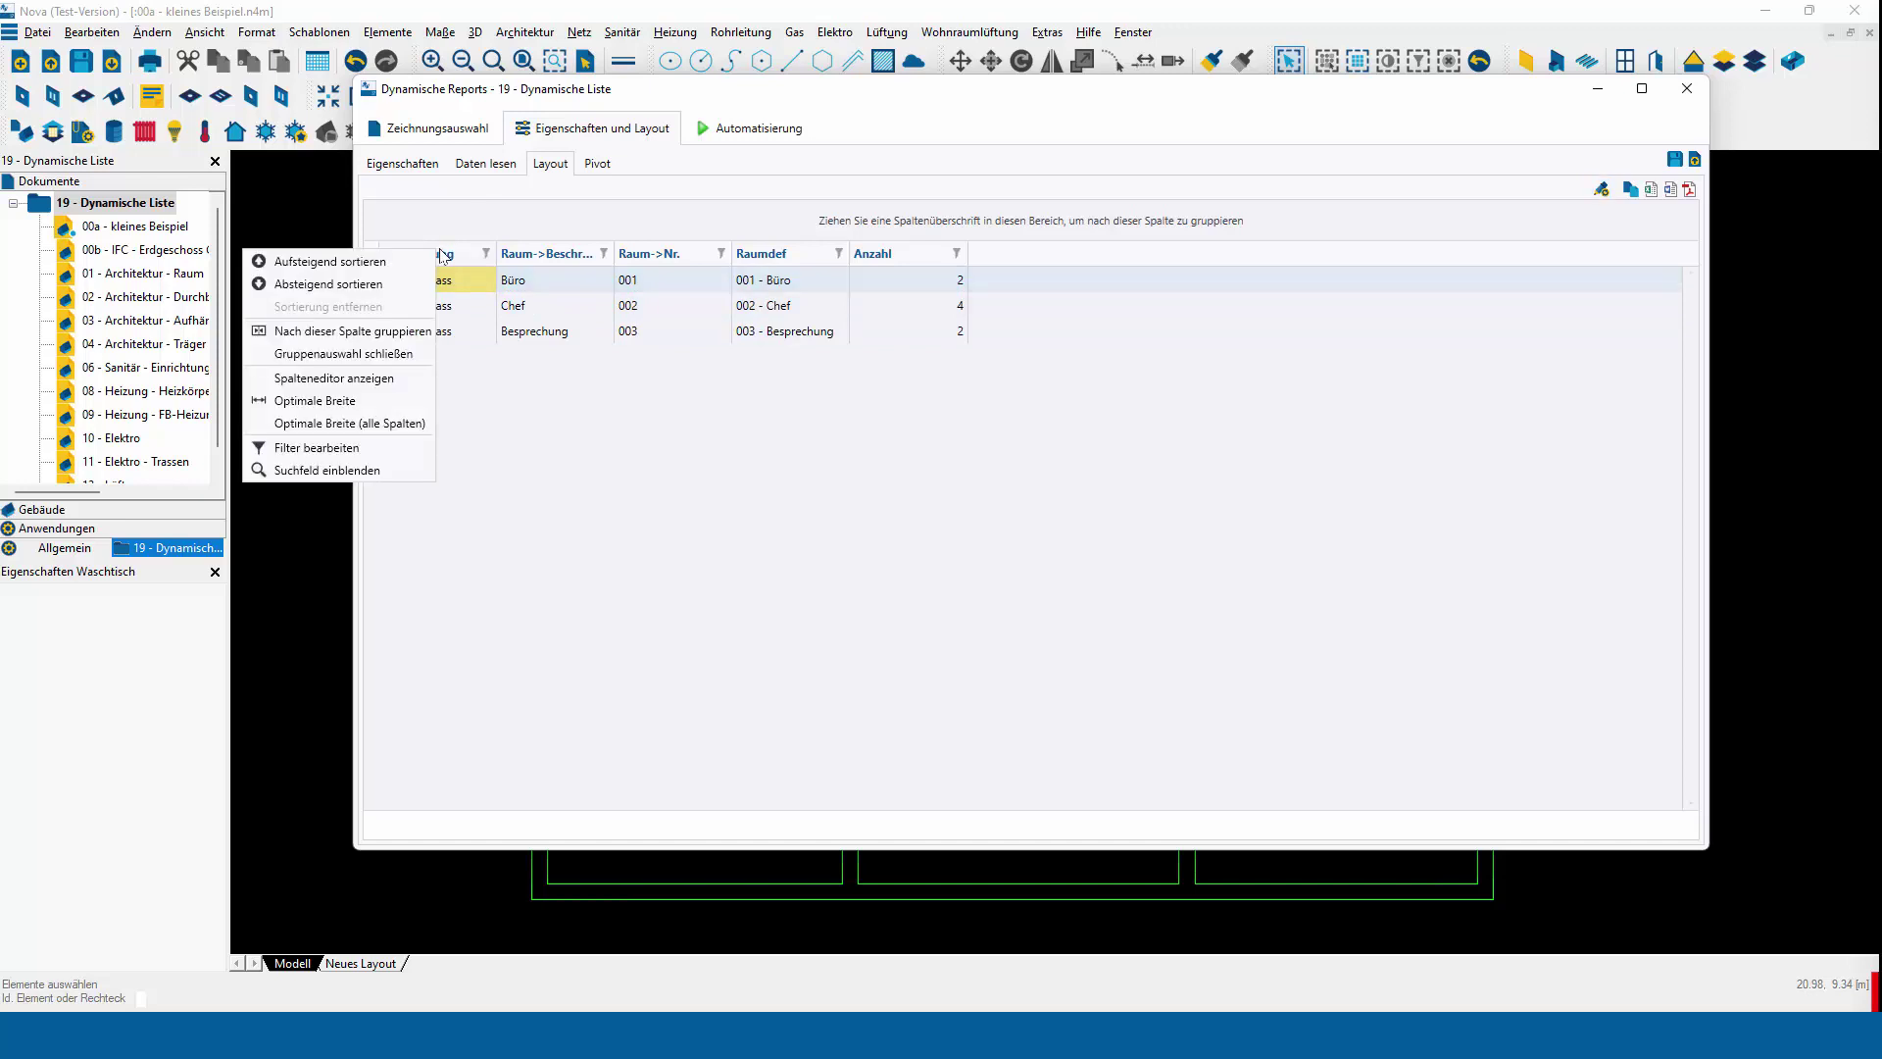
{"action": "left_click", "coordinate": [403, 388]}
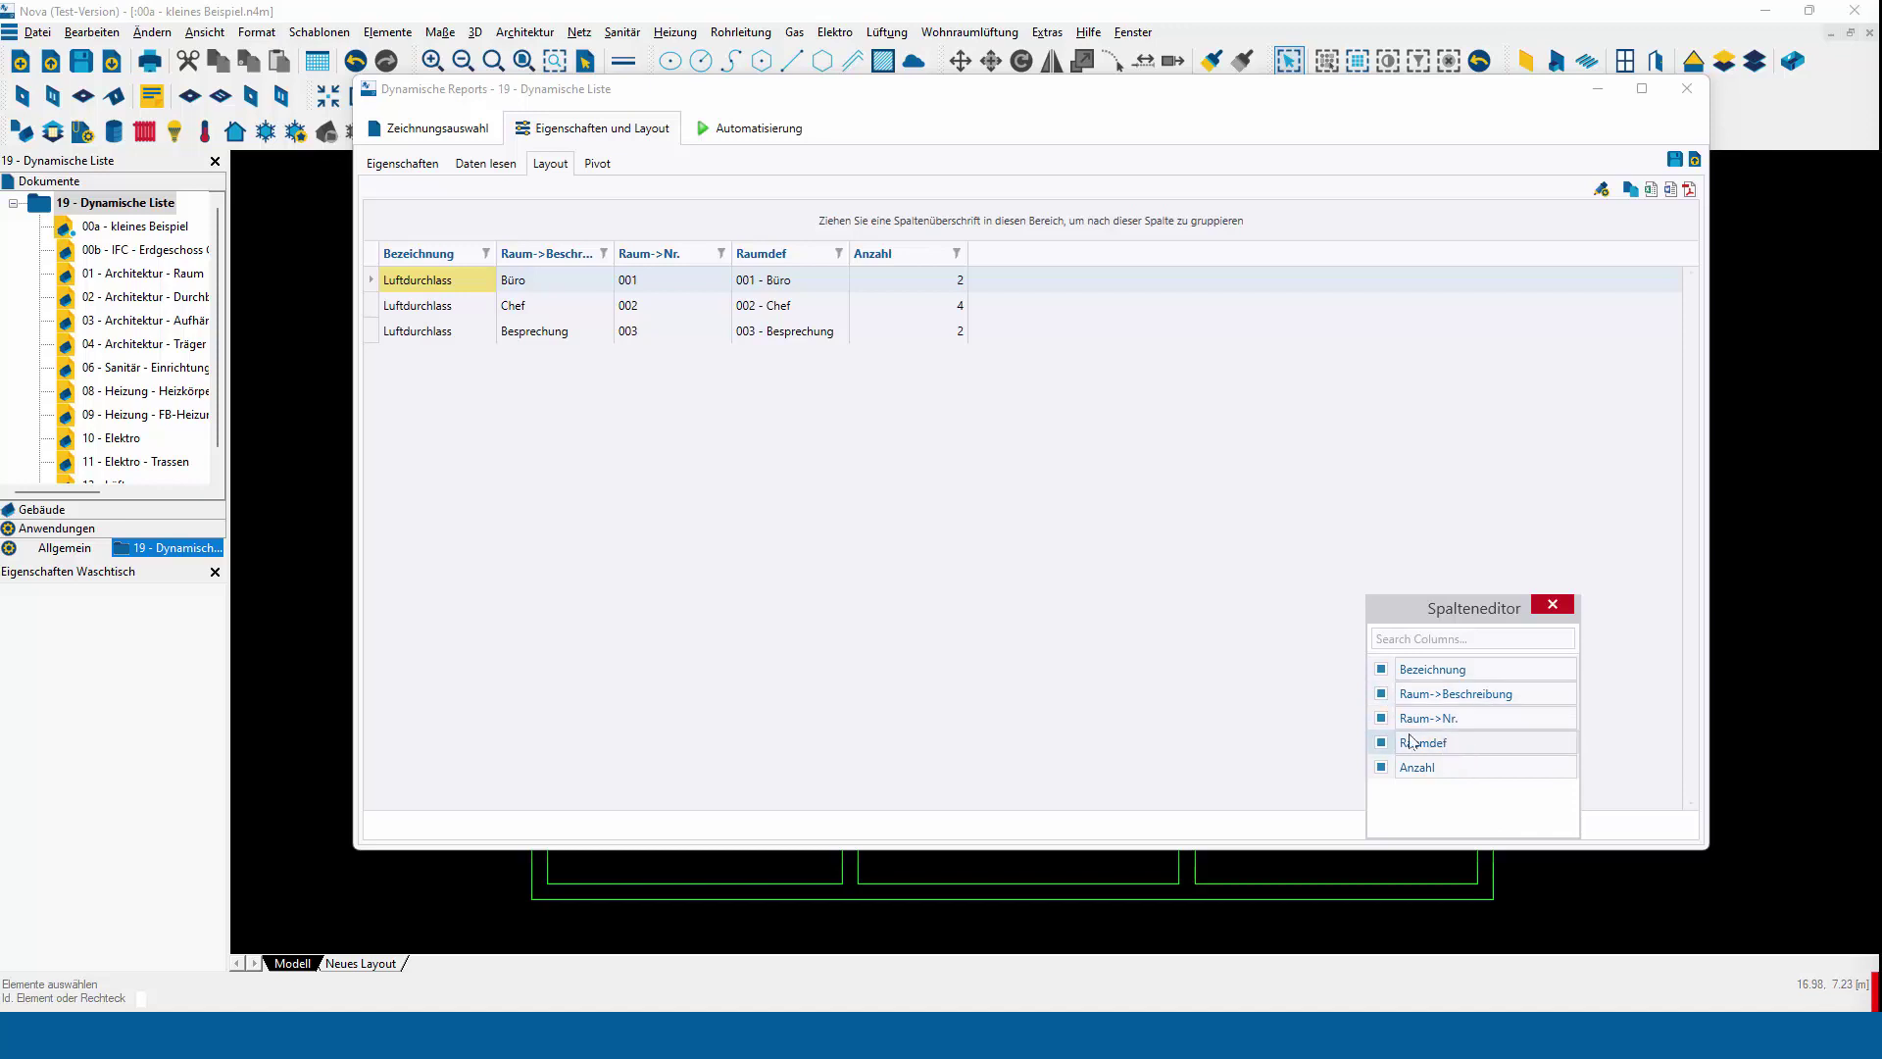
{"action": "left_click", "coordinate": [1382, 720]}
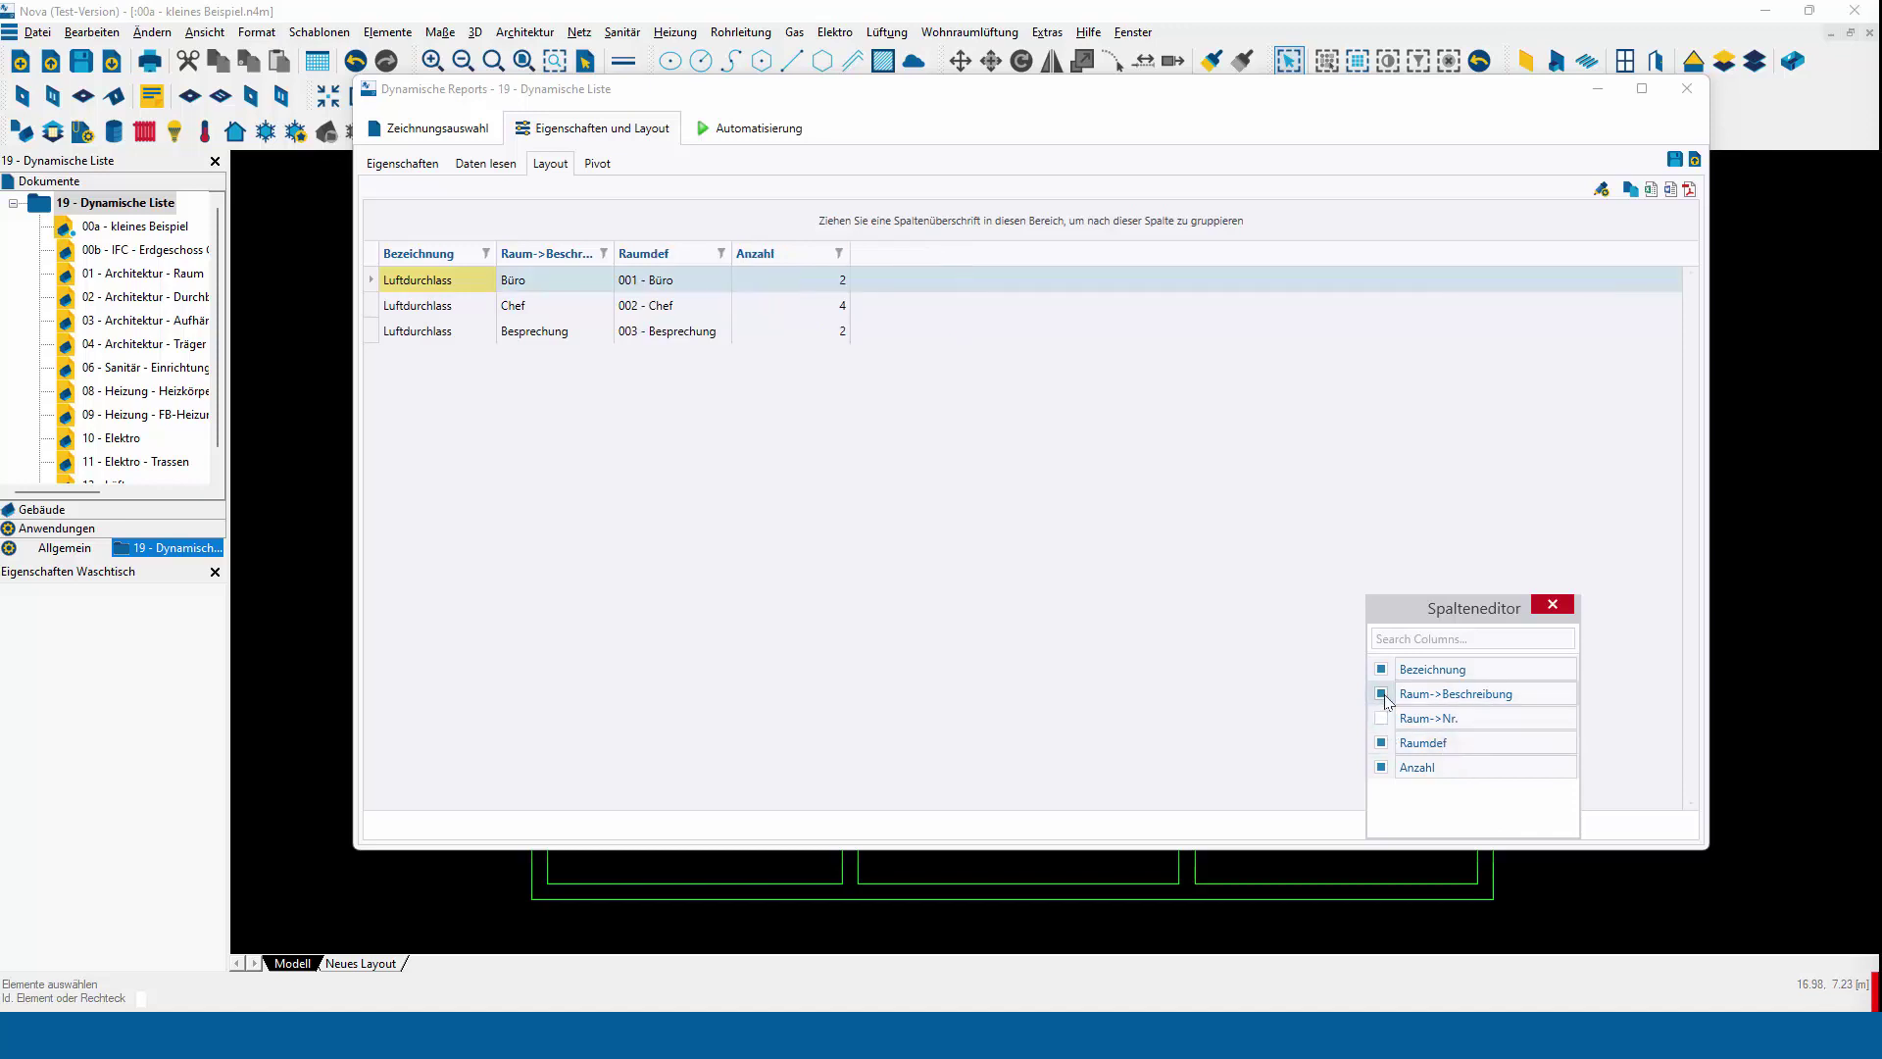
{"action": "left_click", "coordinate": [1382, 694]}
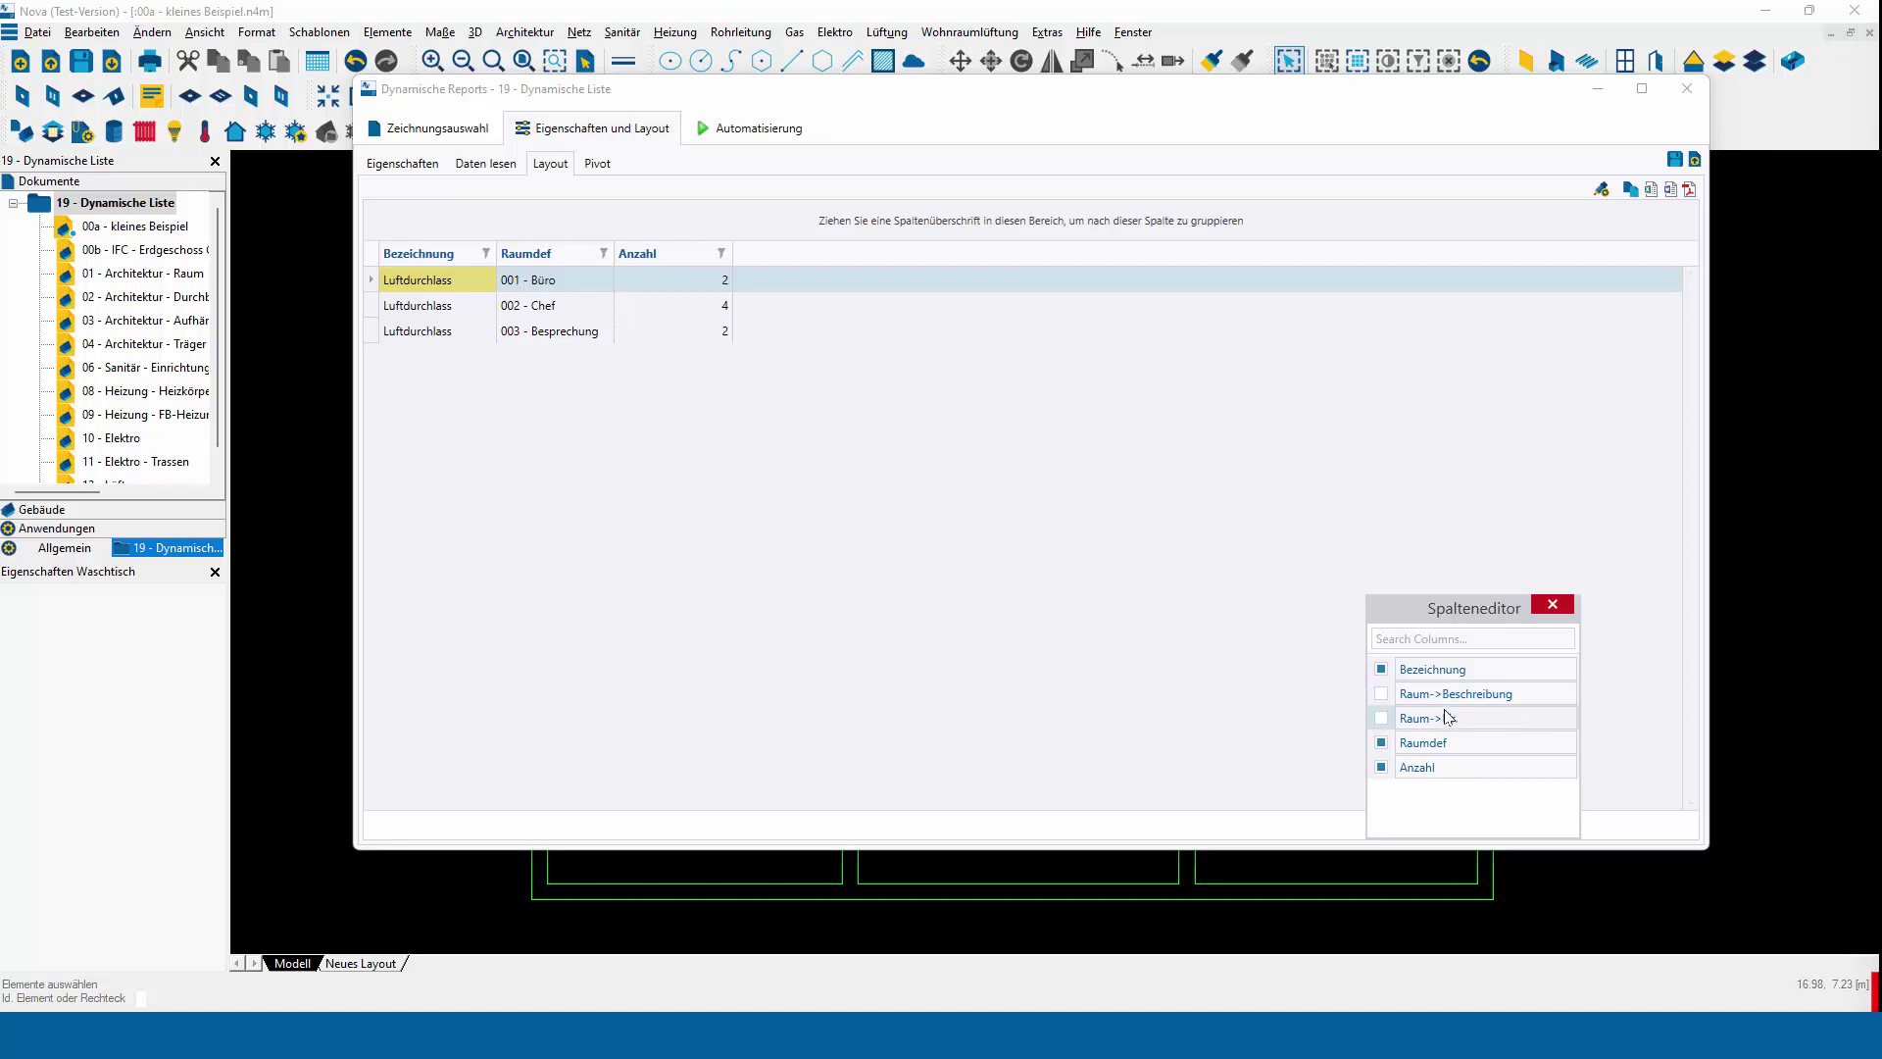
{"action": "left_click", "coordinate": [1553, 605]}
Move Raumdef to the first column and go to the report's Eigenschaften page
{"action": "left_click_drag", "start_coordinate": [549, 257], "coordinate": [379, 250]}
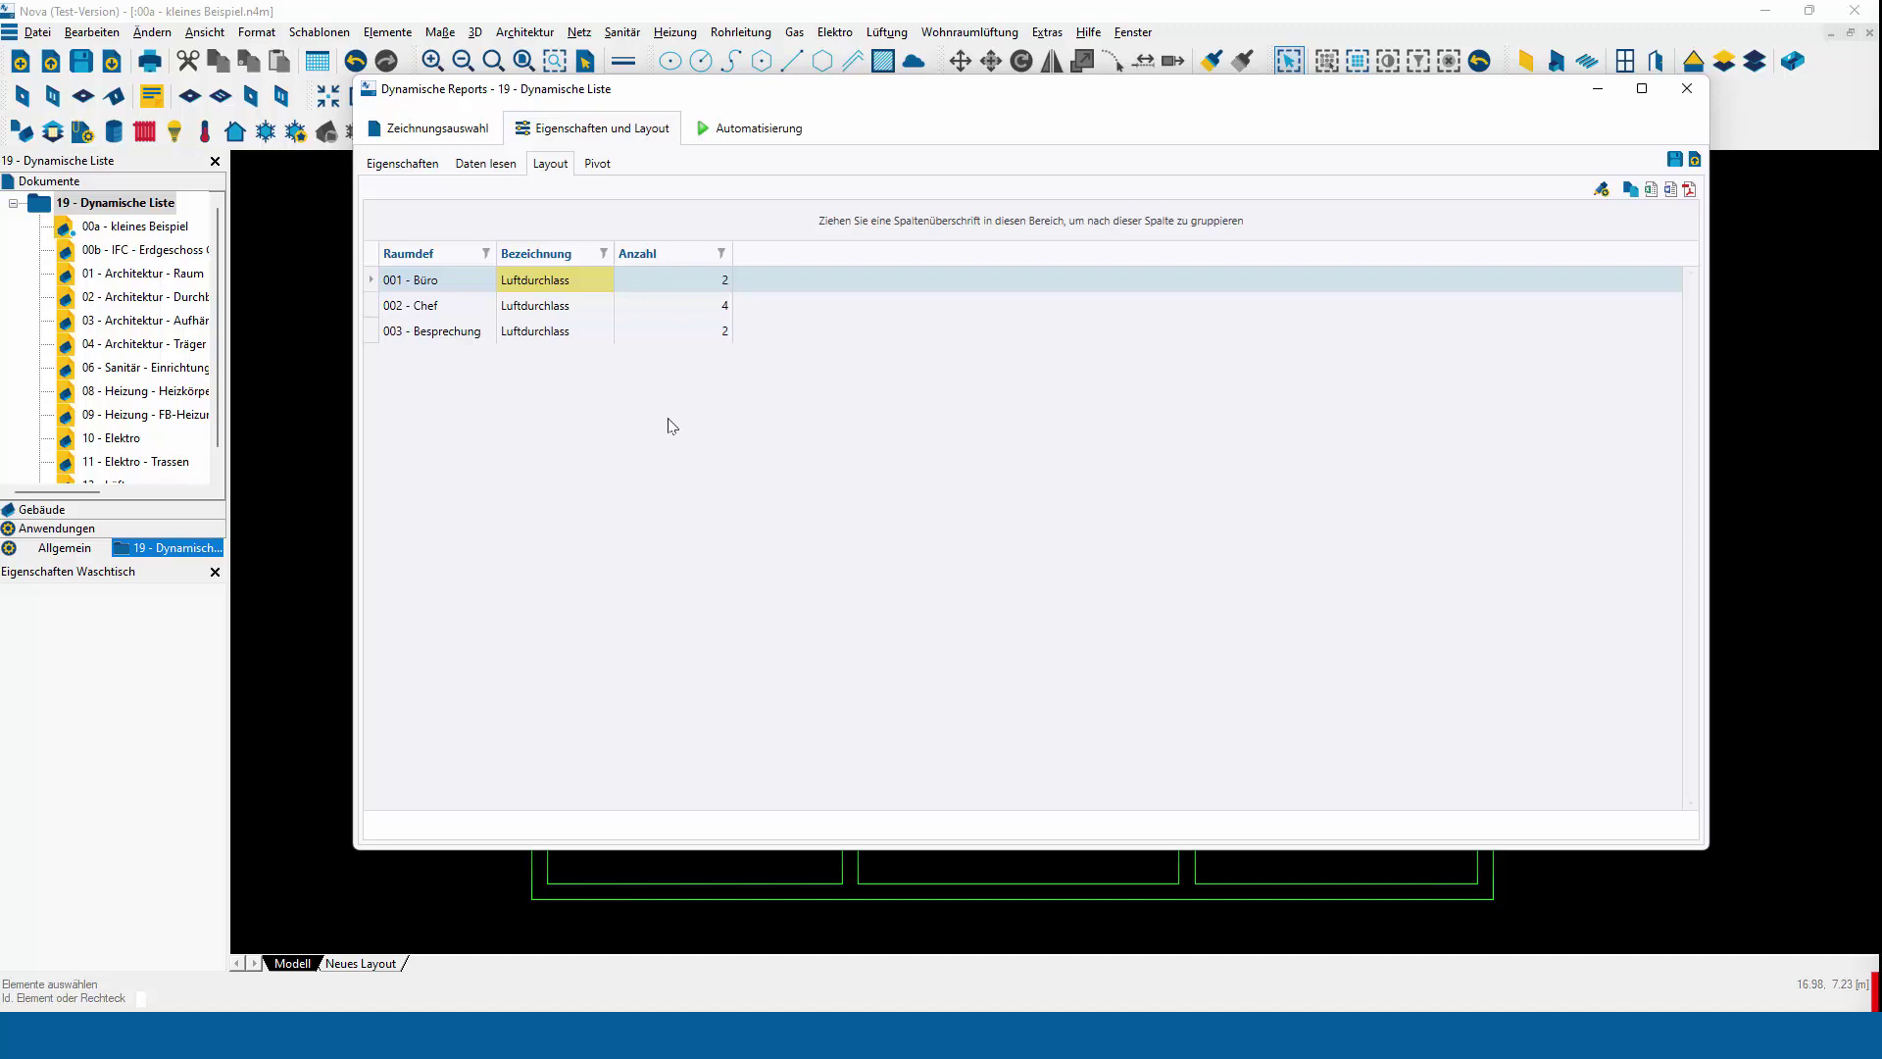
{"action": "left_click", "coordinate": [499, 175]}
{"action": "left_click", "coordinate": [431, 166]}
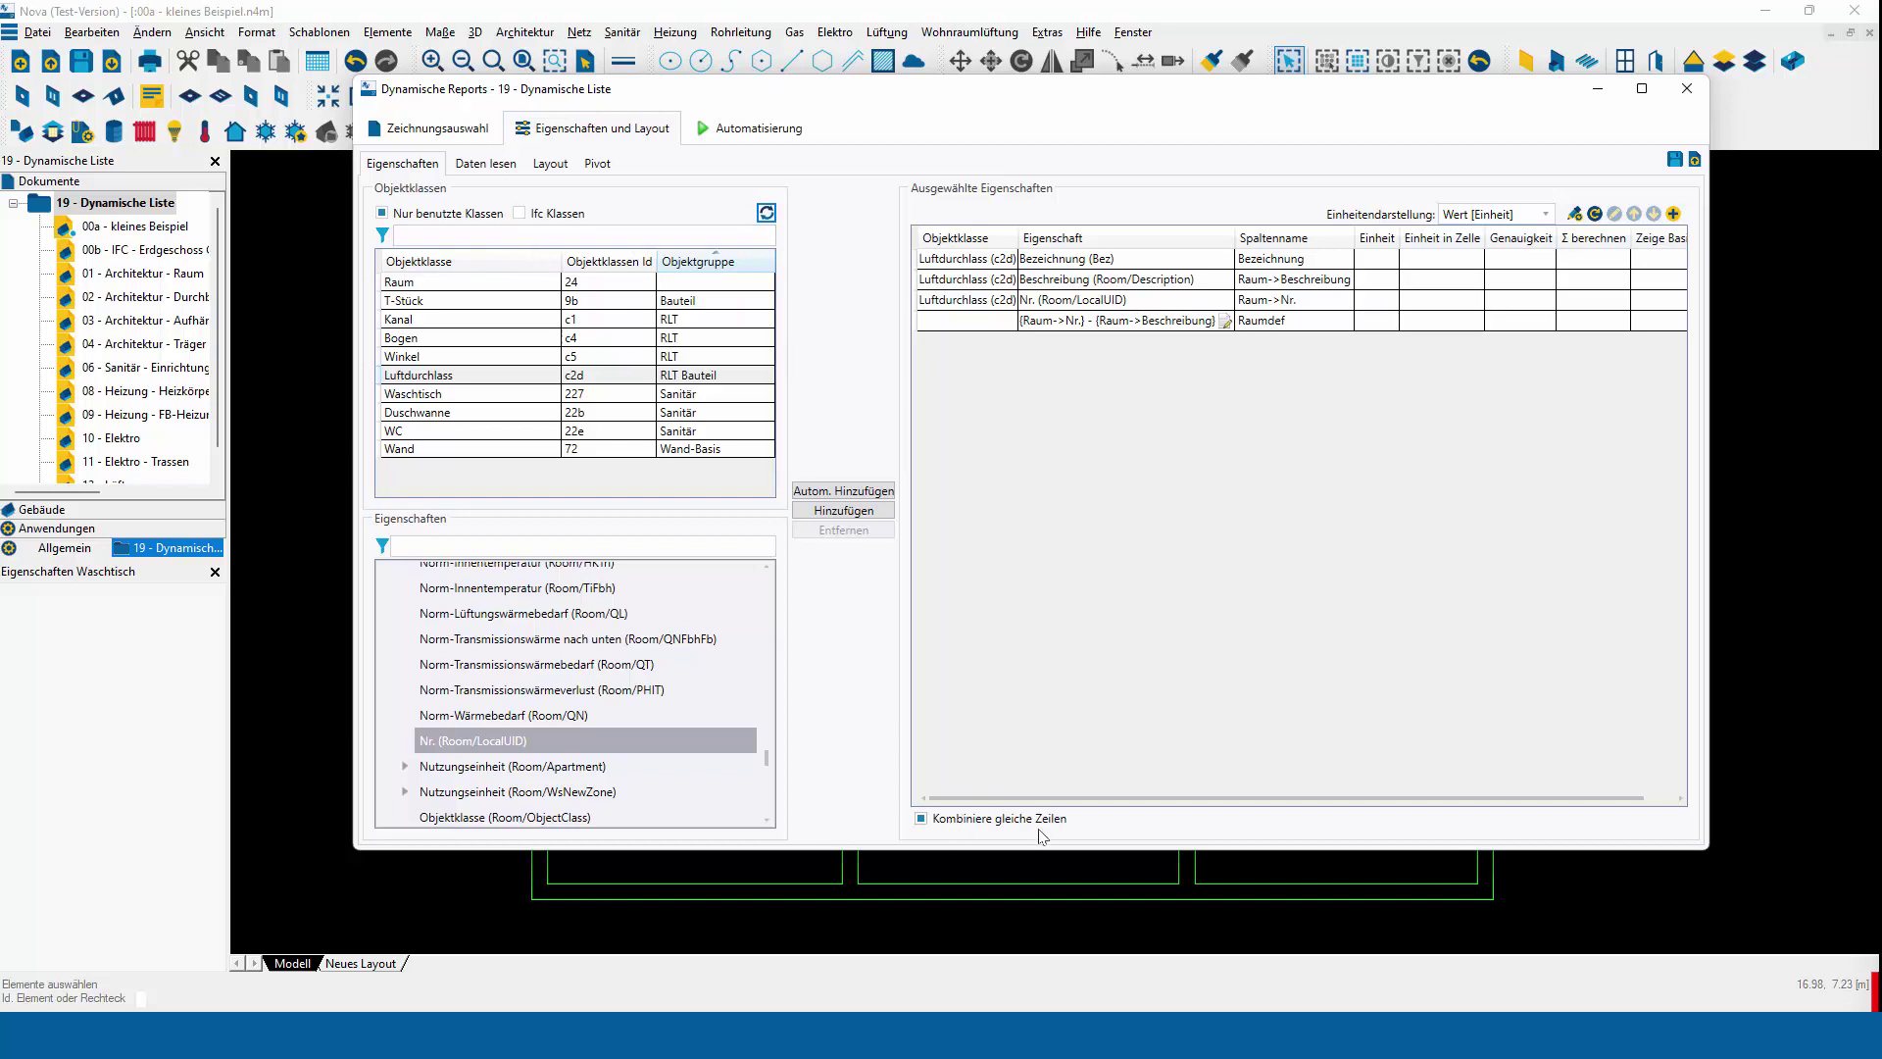
Turn off Kombiniere gleiche Zeilen and re-read the data so all eight items list separately
{"action": "left_click", "coordinate": [967, 822]}
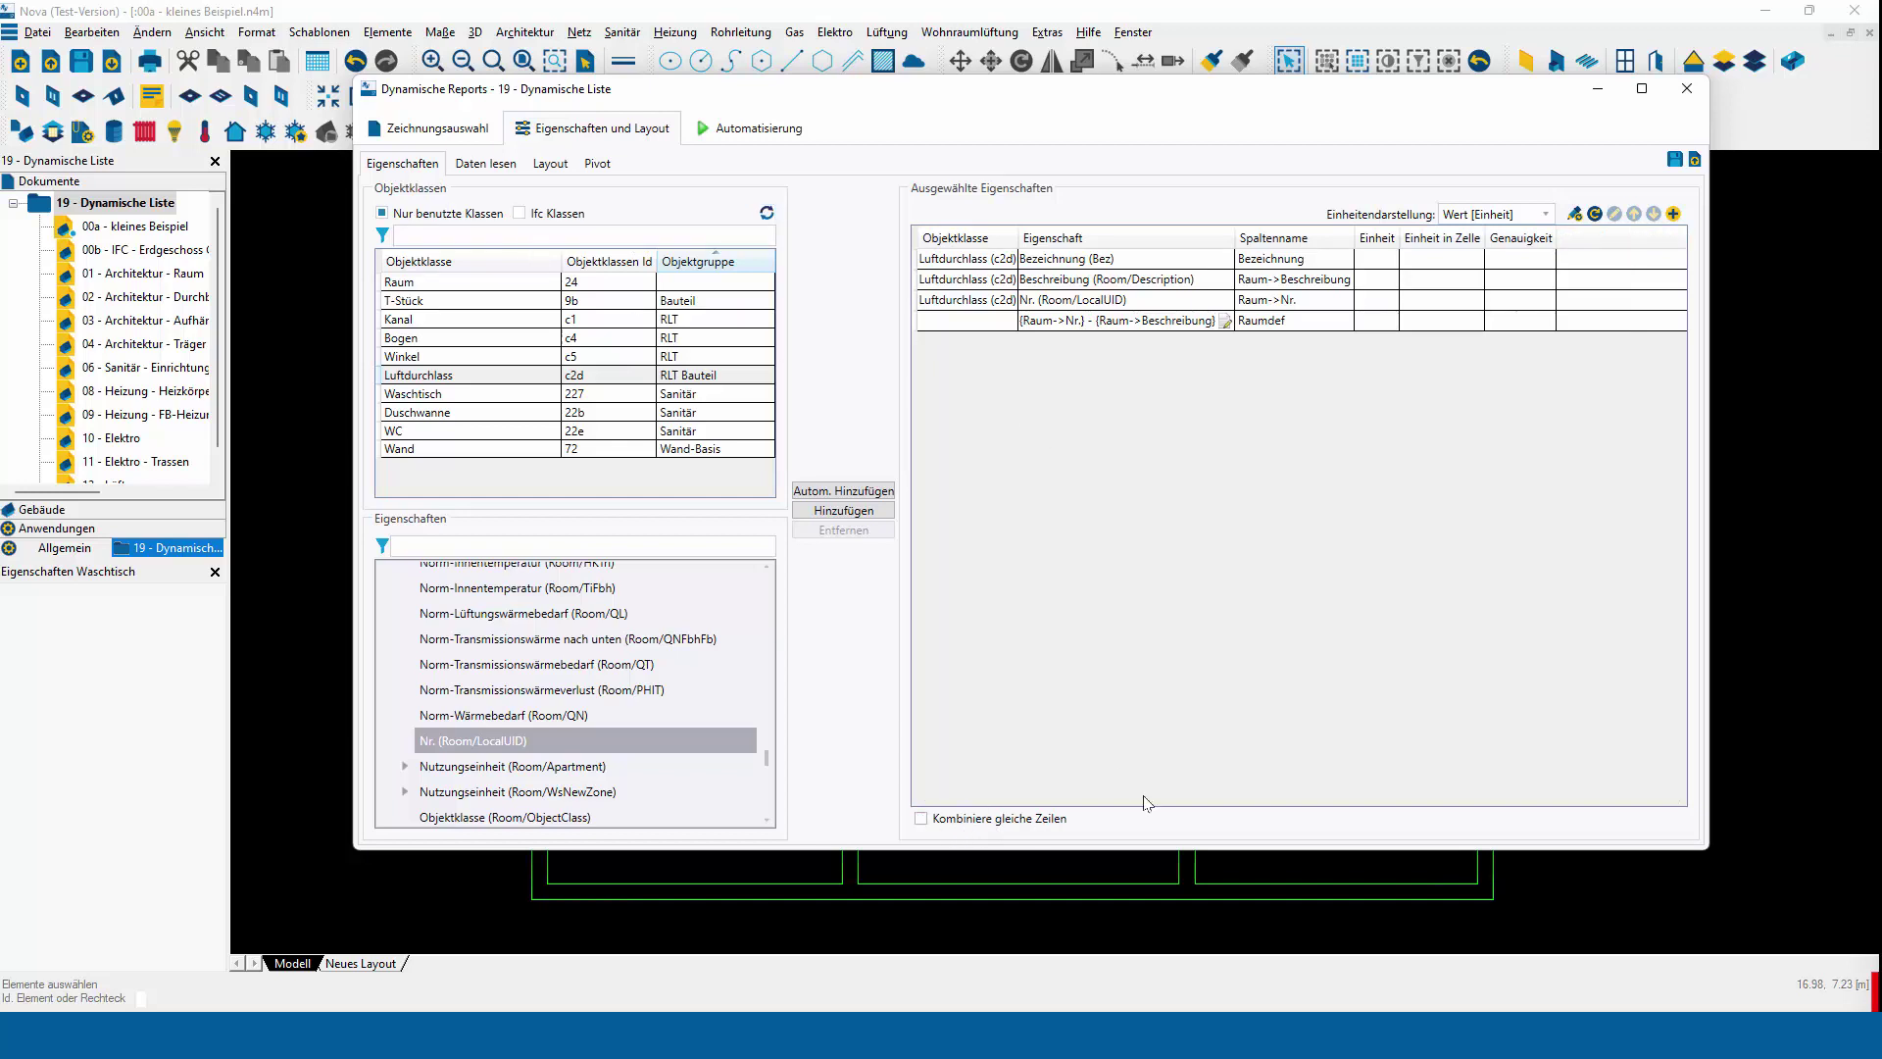
{"action": "left_click", "coordinate": [487, 164]}
{"action": "left_click", "coordinate": [436, 199]}
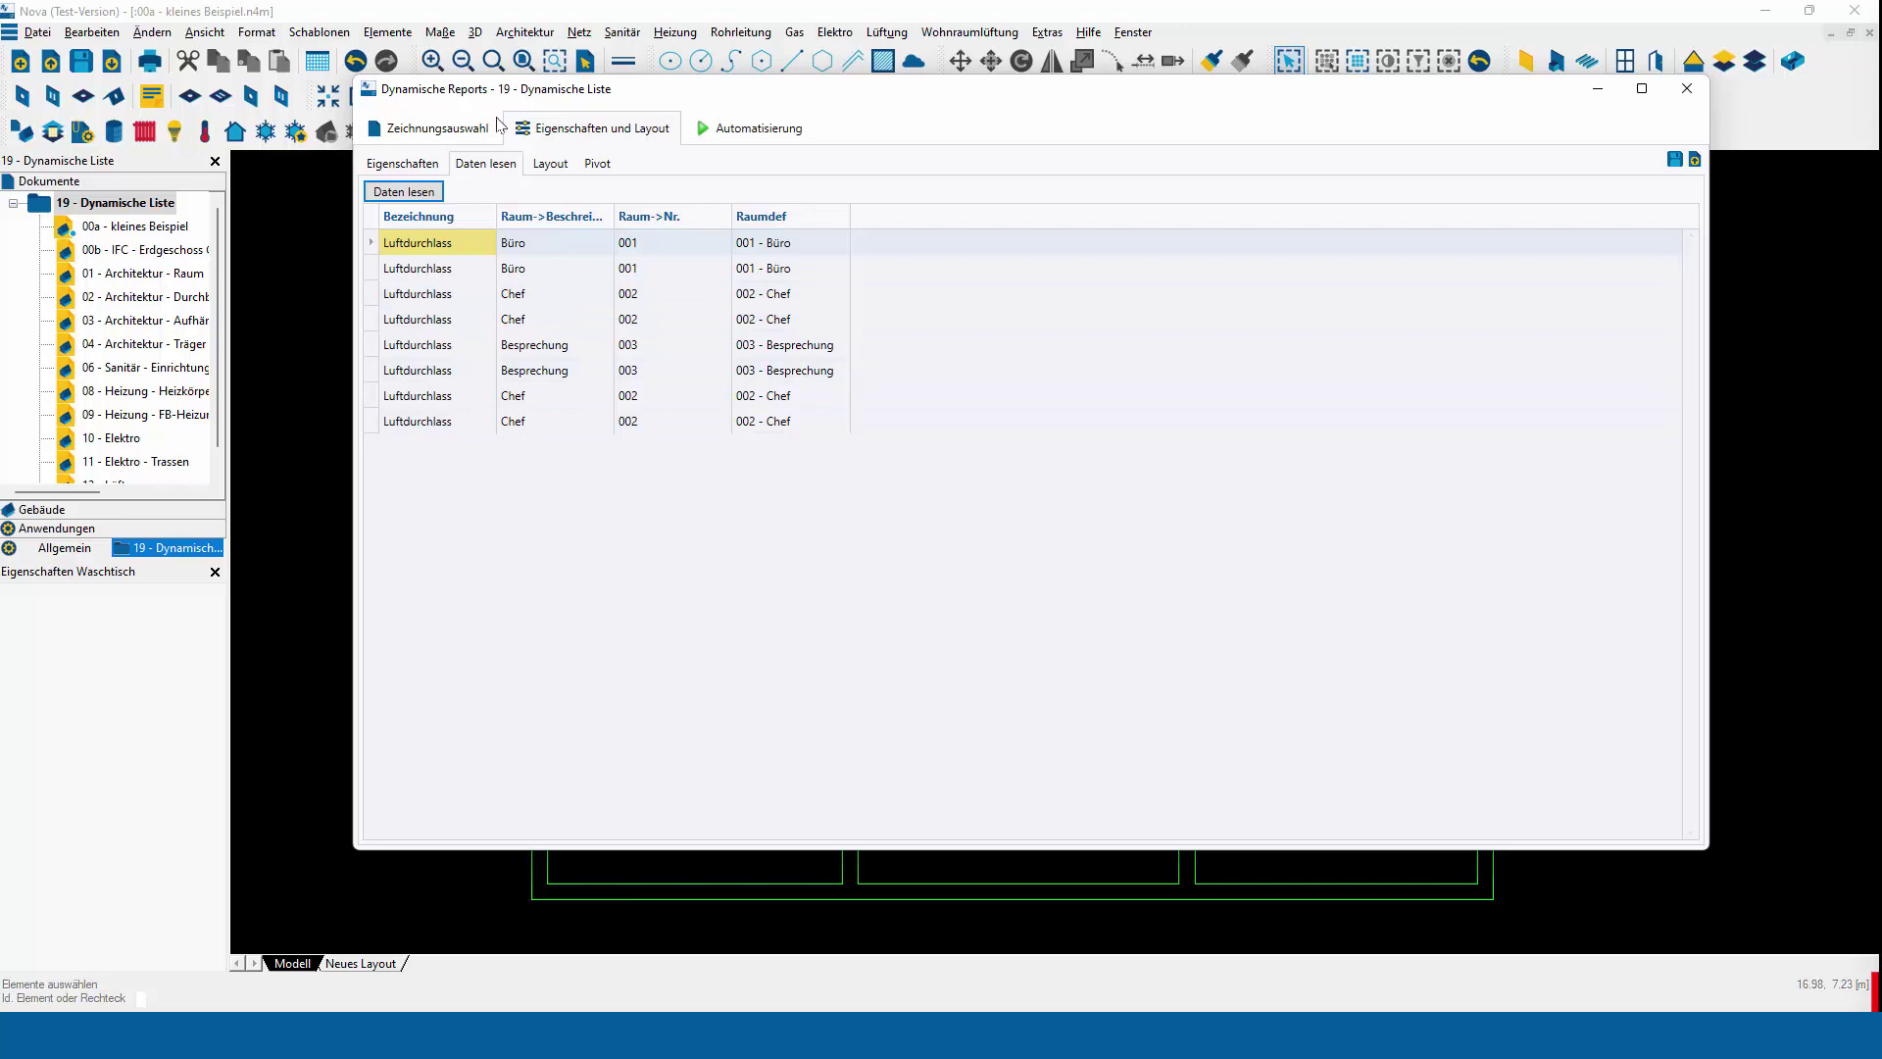
{"action": "left_click", "coordinate": [547, 163]}
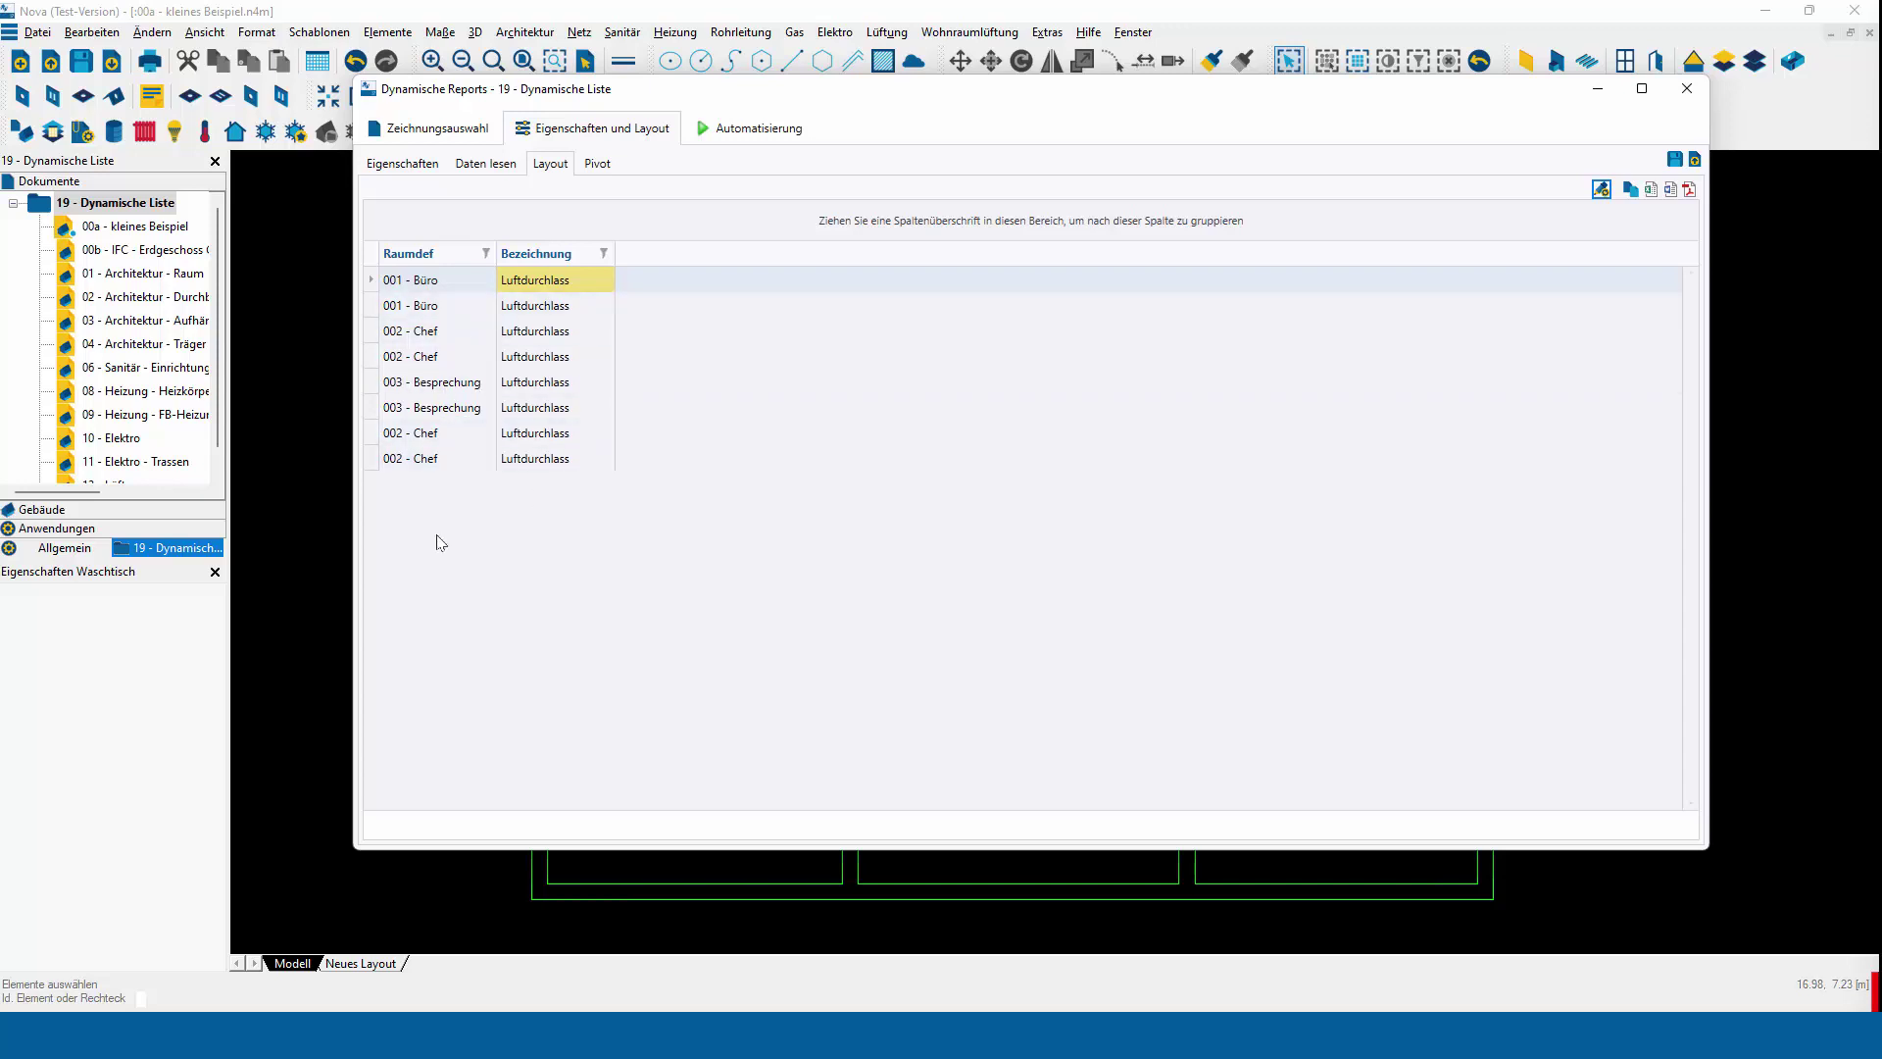
Sort the list by Raumdef in descending order
{"action": "left_click", "coordinate": [425, 254]}
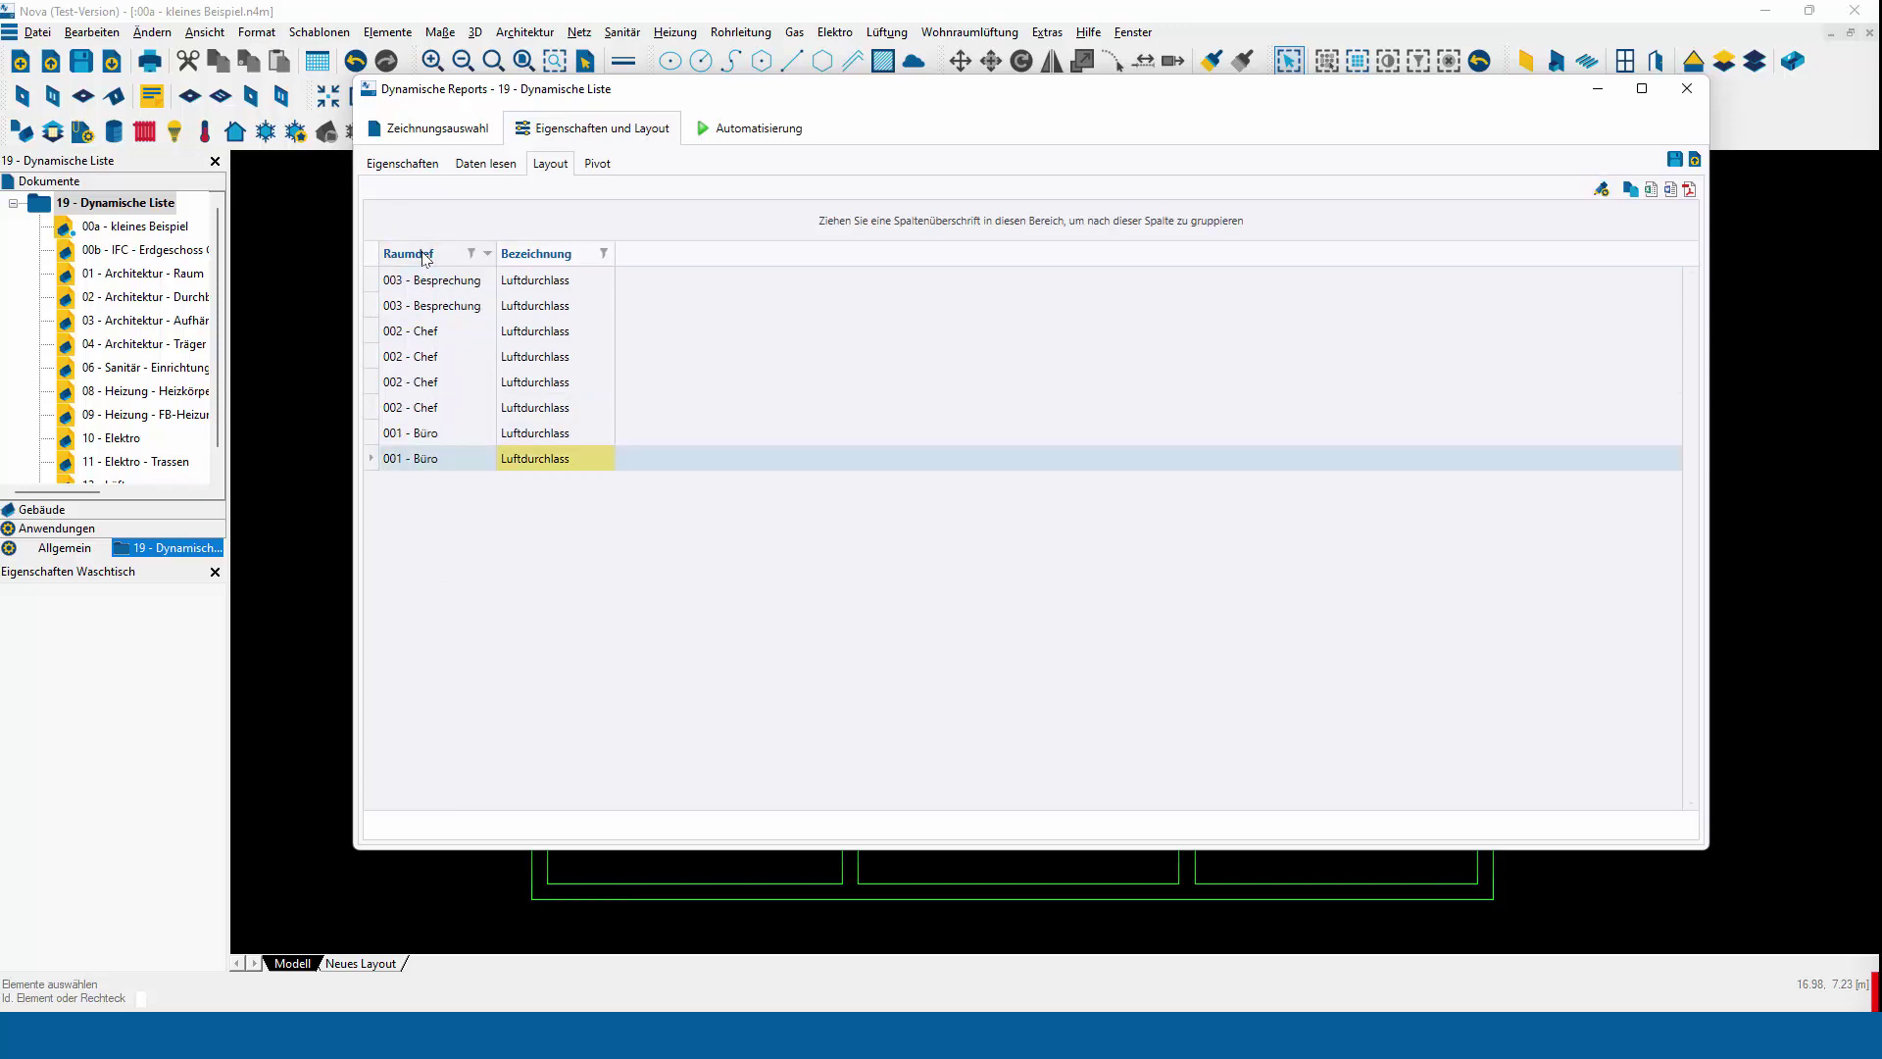
{"action": "left_click", "coordinate": [425, 254]}
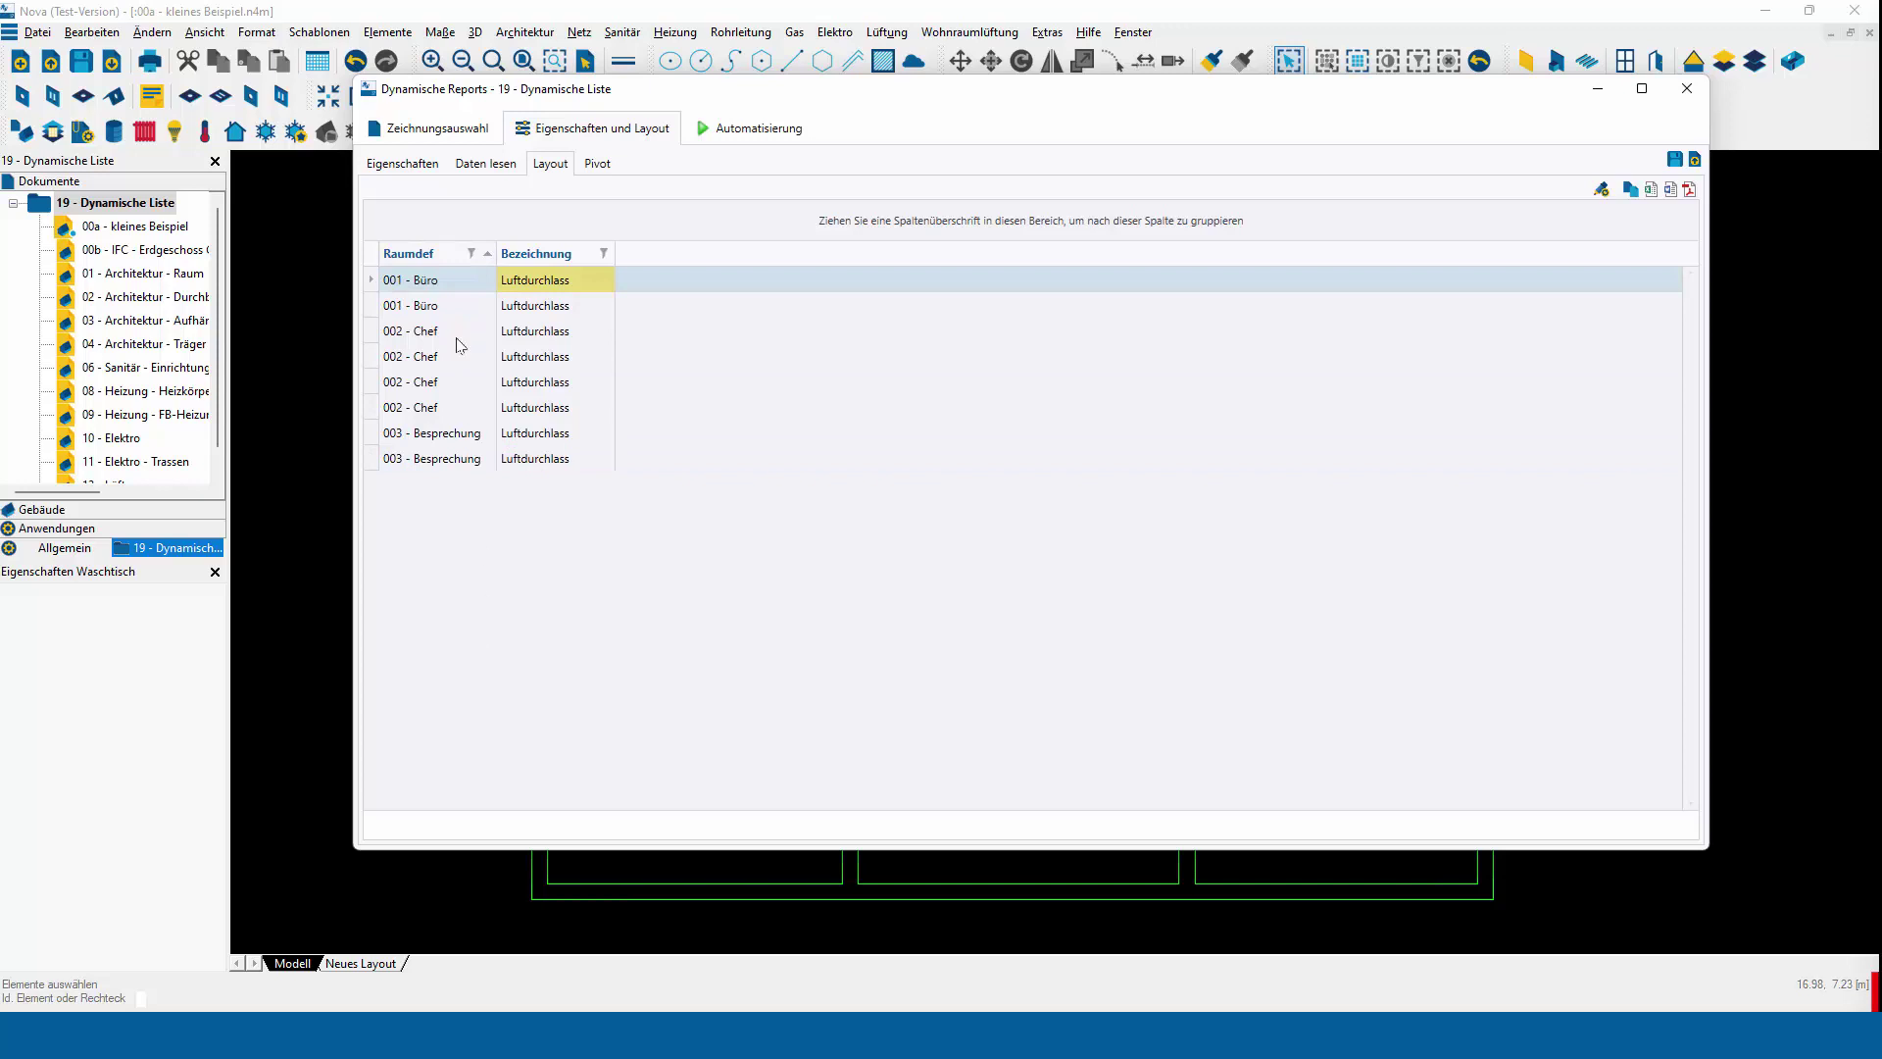
{"action": "left_click", "coordinate": [424, 257]}
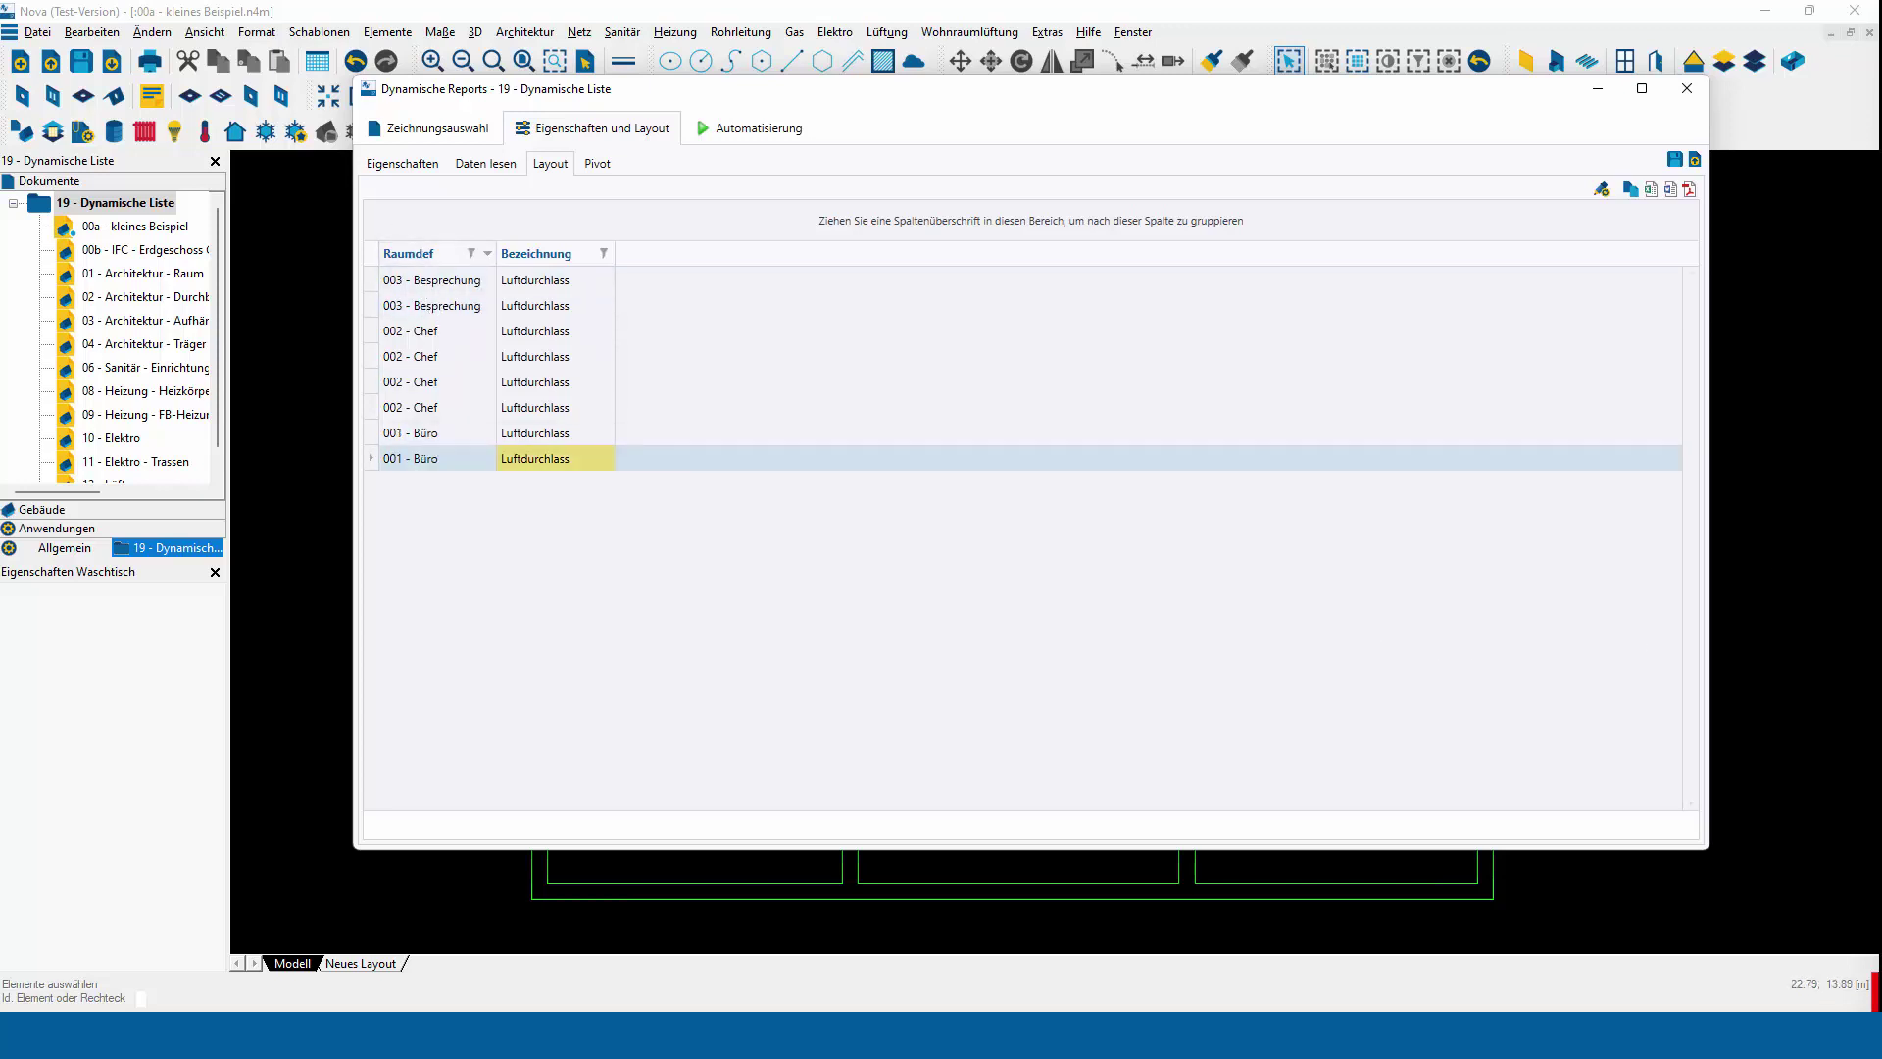
Export the sorted list to Excel, overwriting Test.xlsx
{"action": "left_click", "coordinate": [1653, 192]}
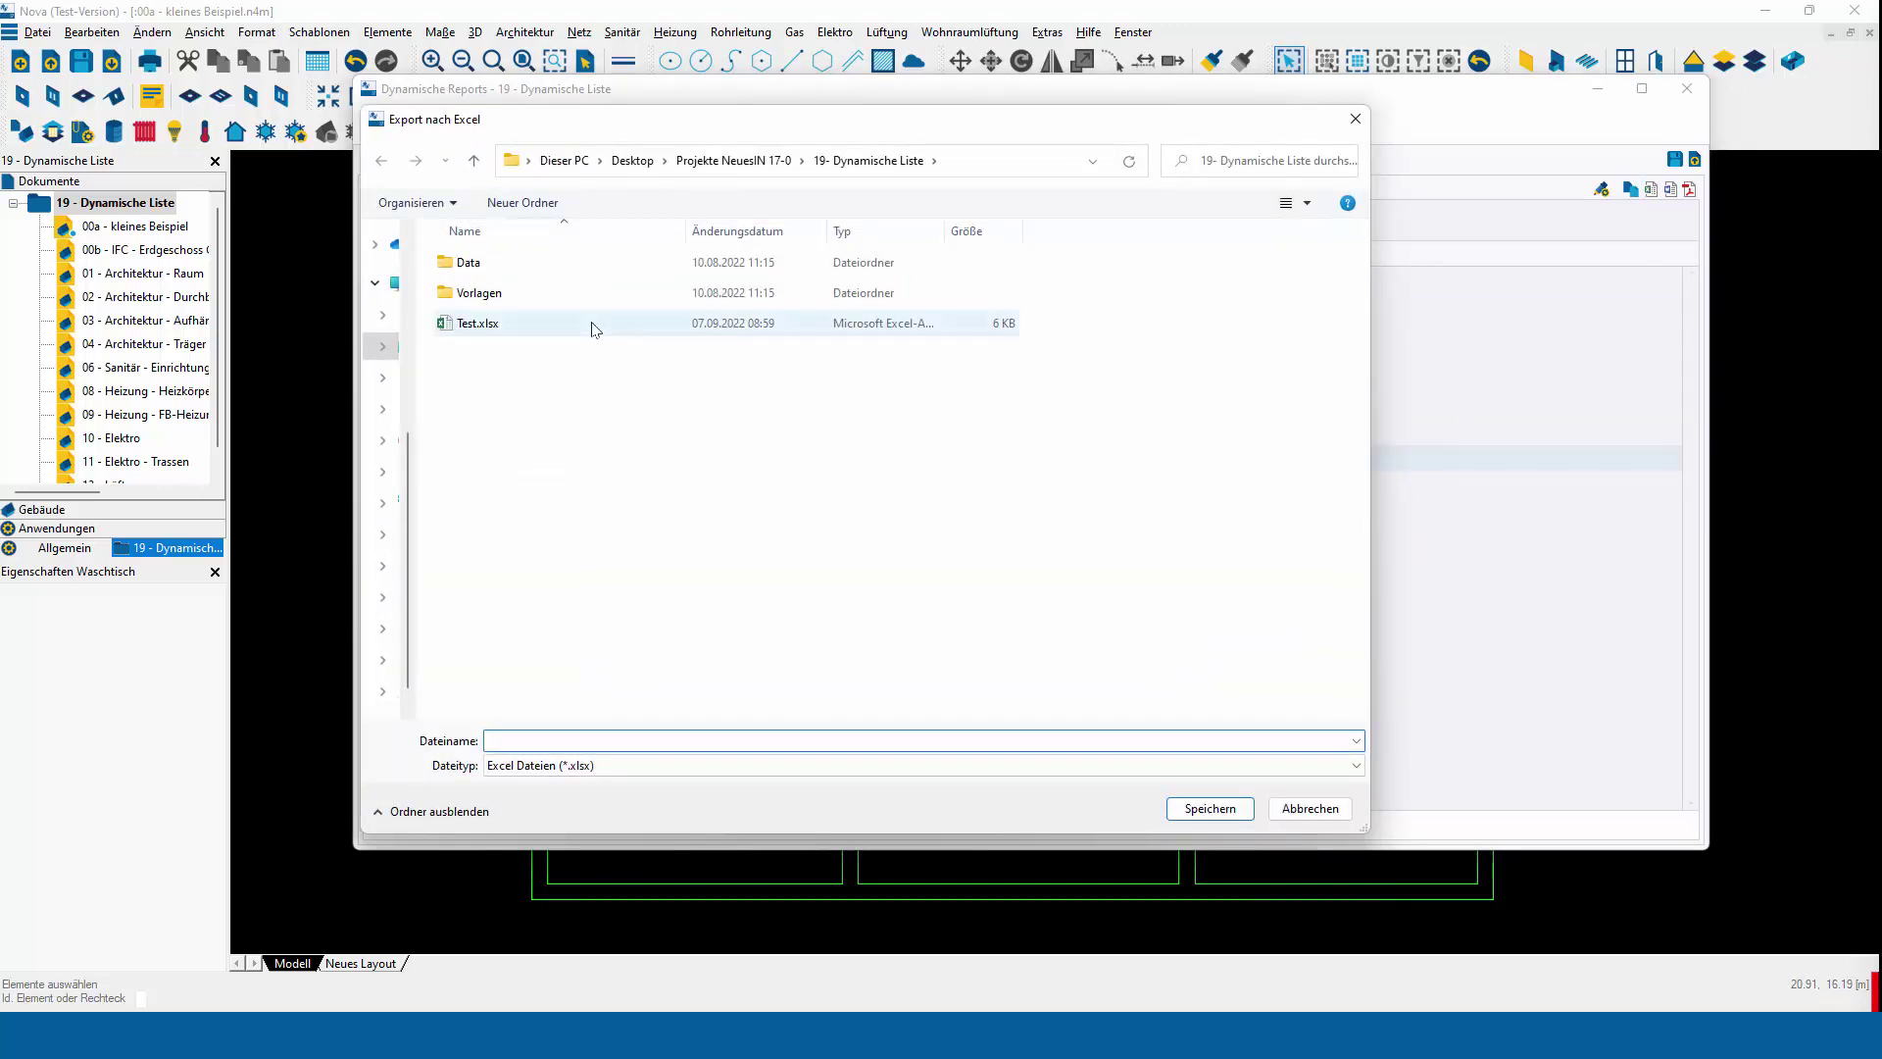
{"action": "left_click", "coordinate": [591, 329]}
{"action": "double_click", "coordinate": [591, 328]}
{"action": "left_click", "coordinate": [985, 595]}
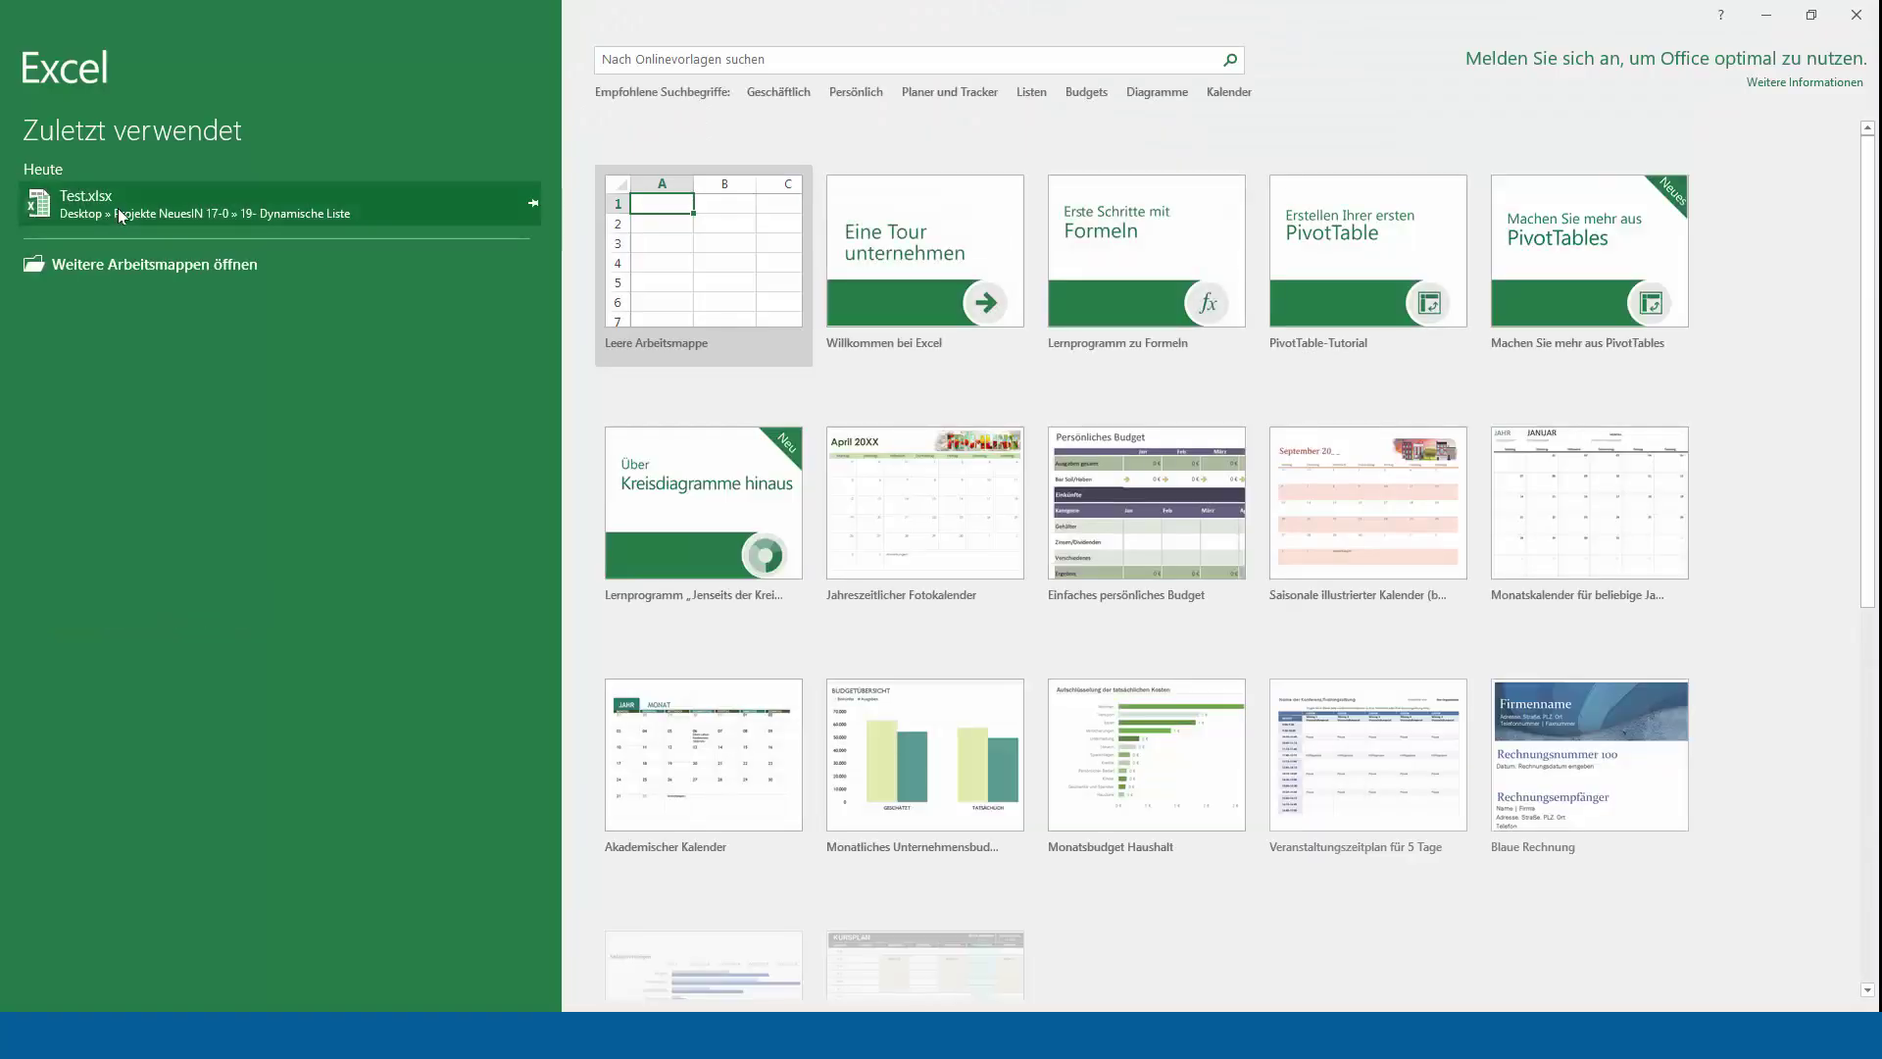
Check the eight exported rows in Test.xlsx, then close Excel
{"action": "left_click", "coordinate": [117, 208]}
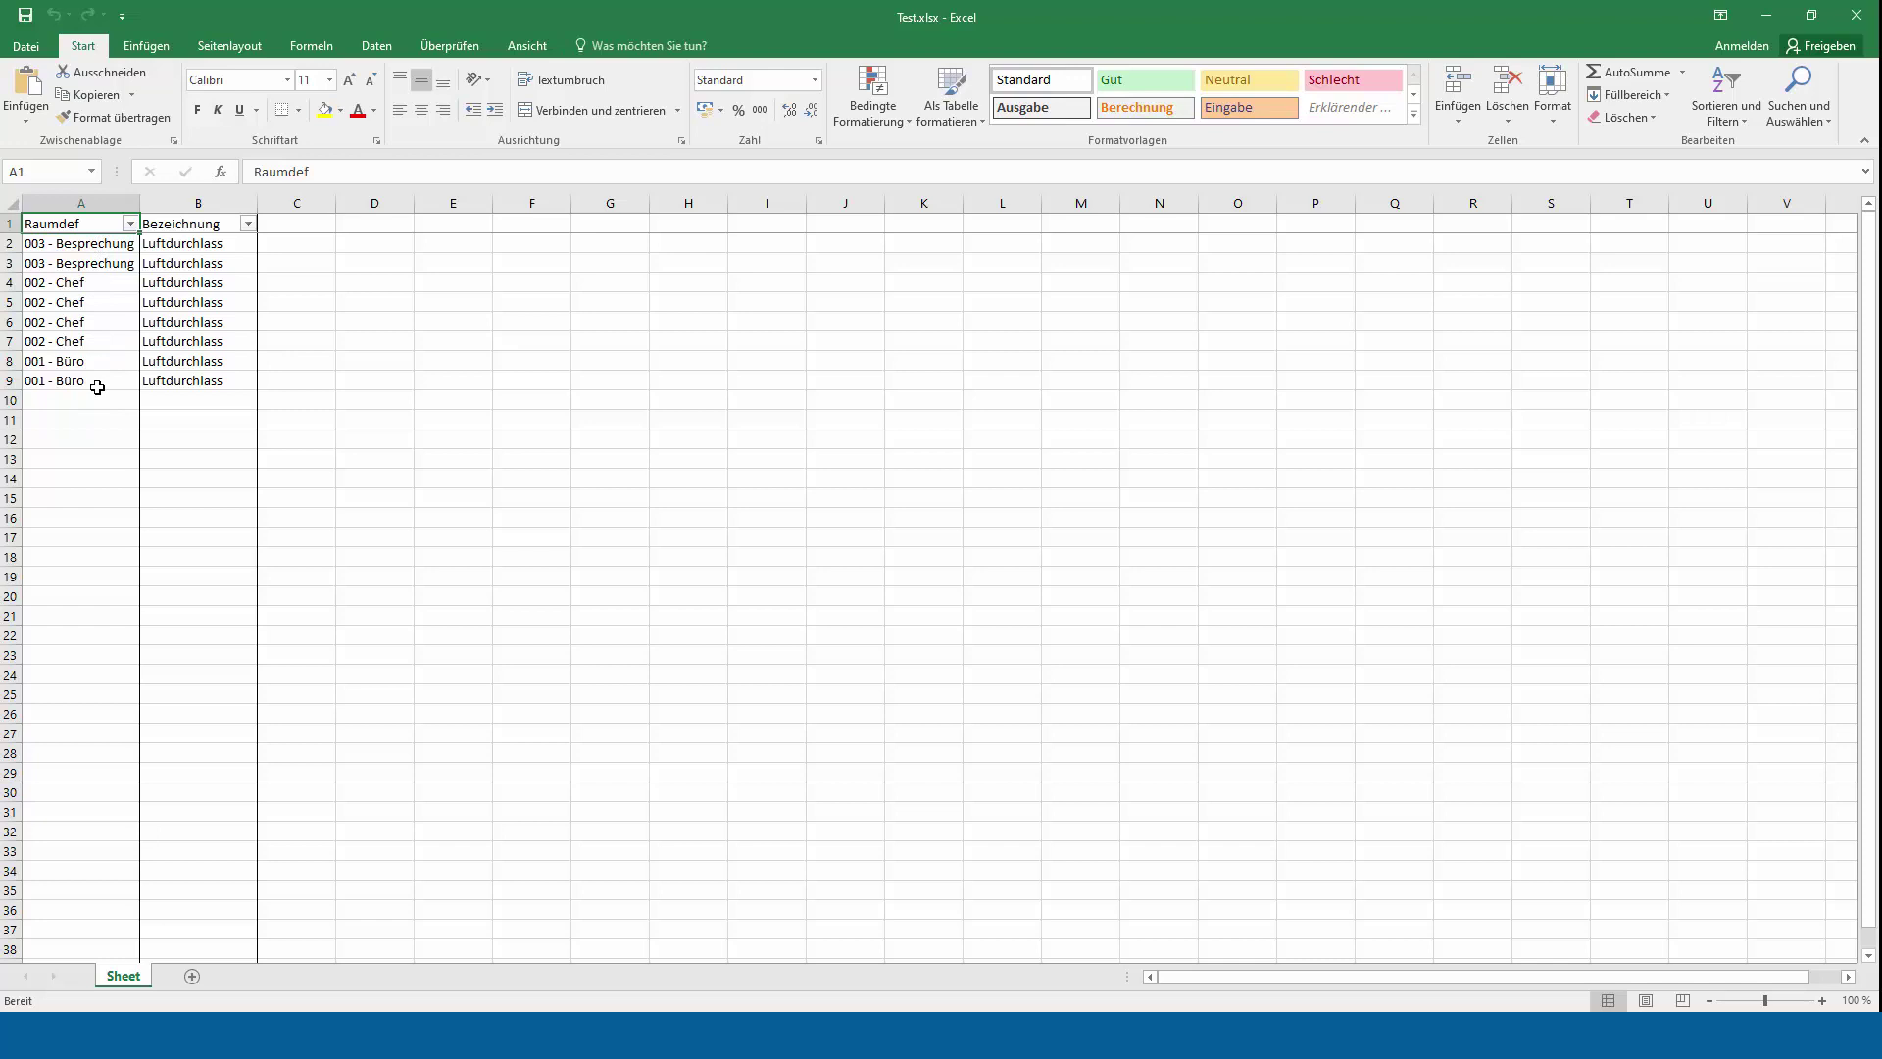
{"action": "left_click", "coordinate": [1855, 22]}
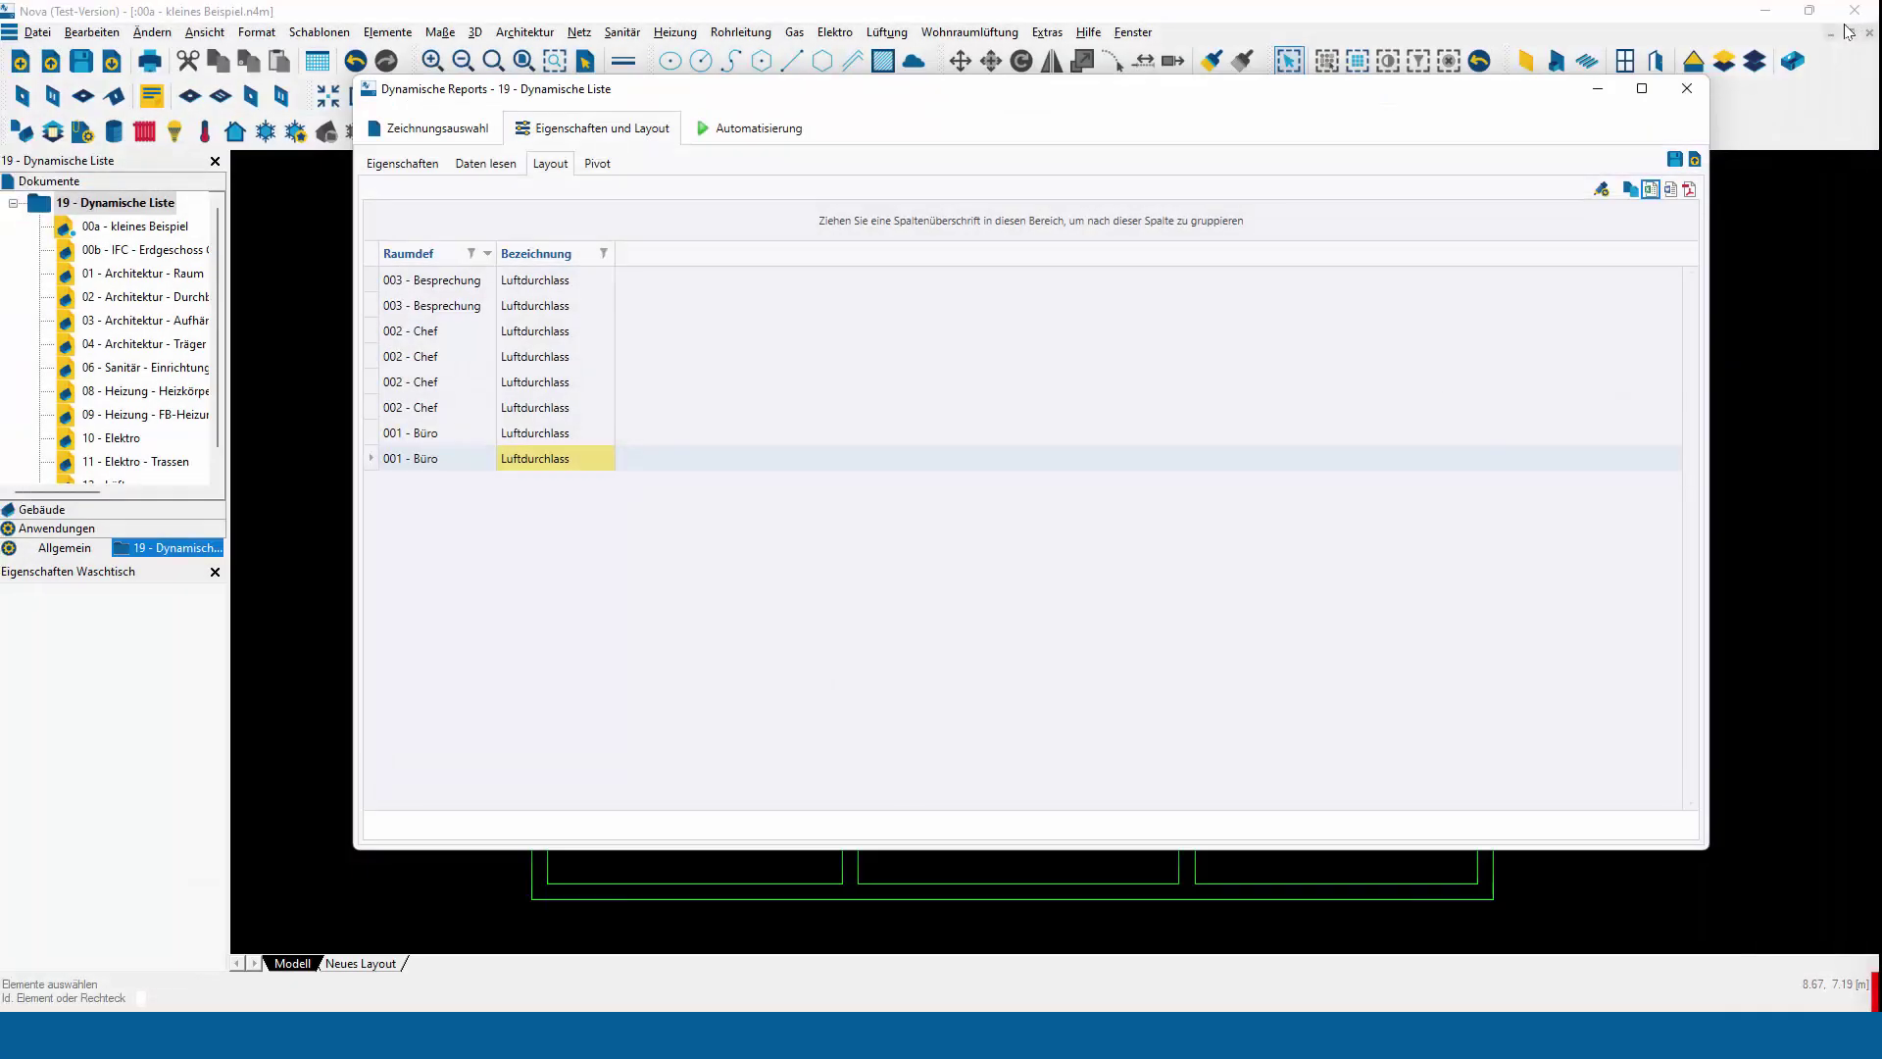
Open the report properties for the Luftdurchlass class and browse its property list
{"action": "left_click", "coordinate": [977, 586]}
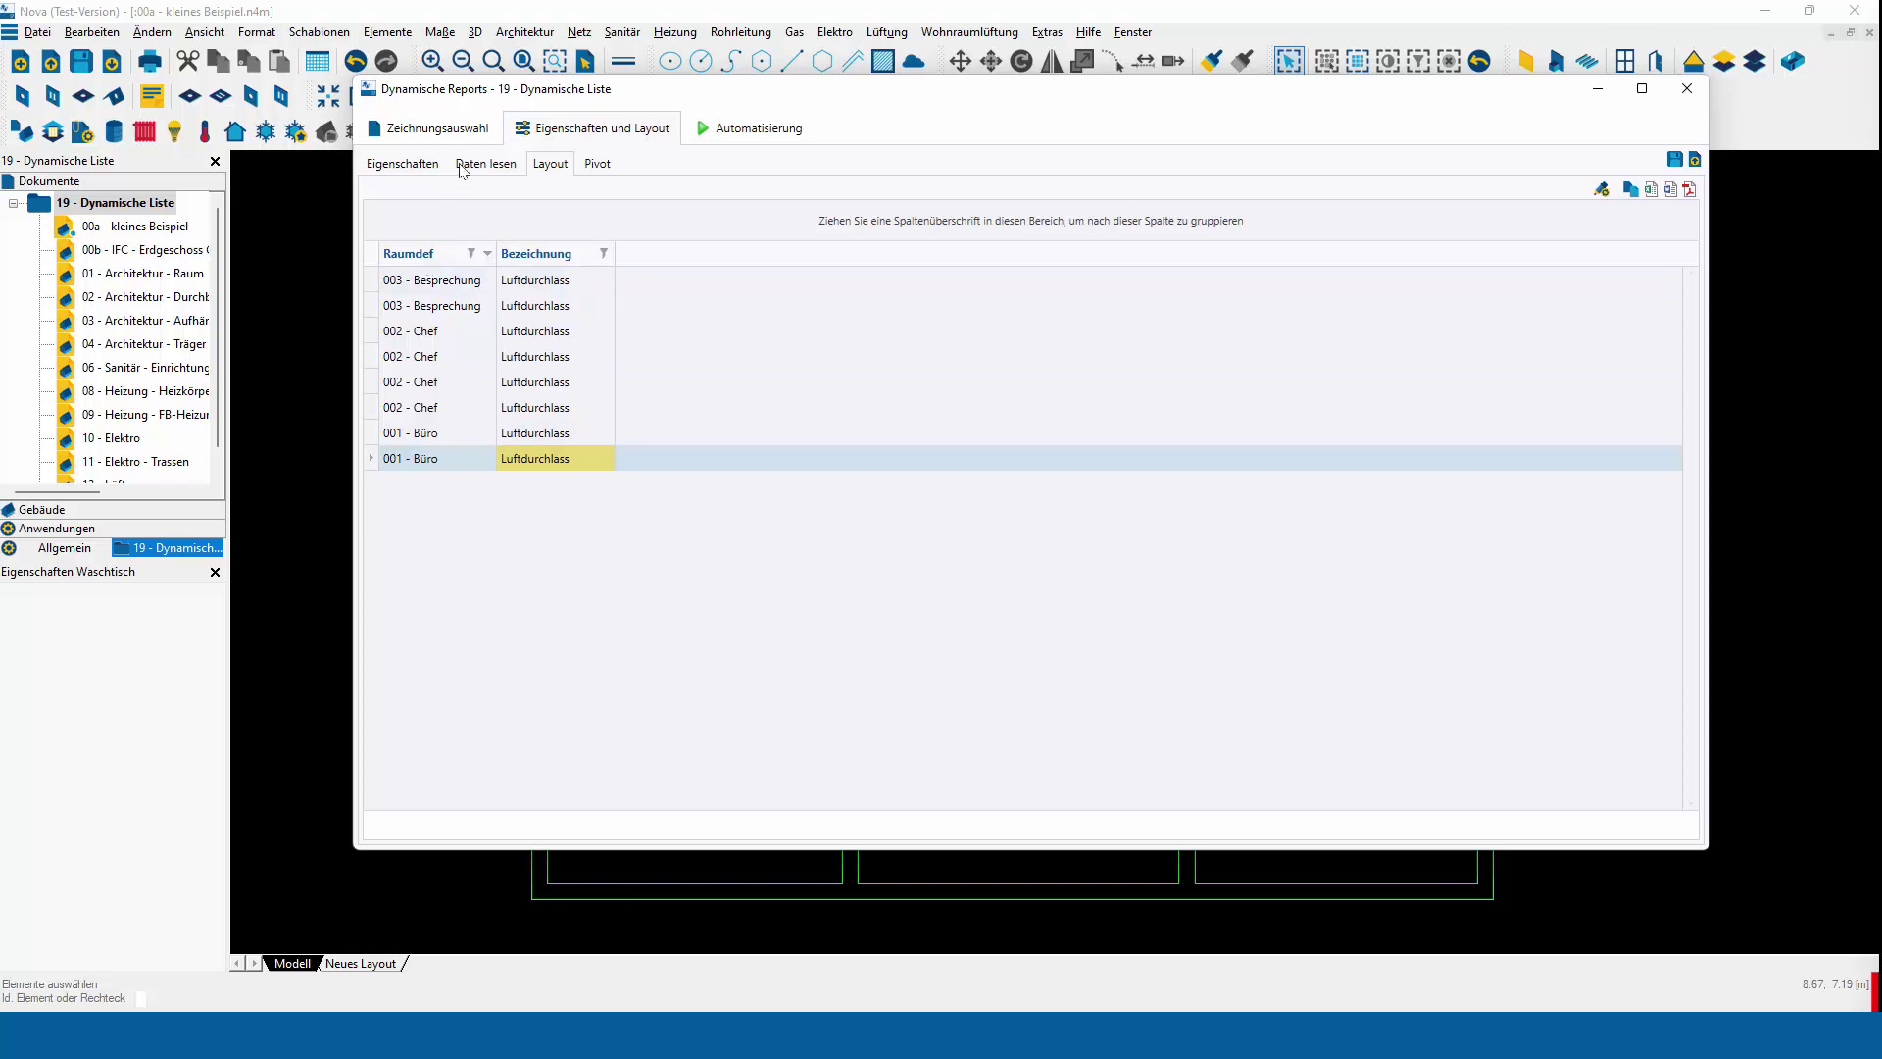
{"action": "left_click", "coordinate": [420, 167]}
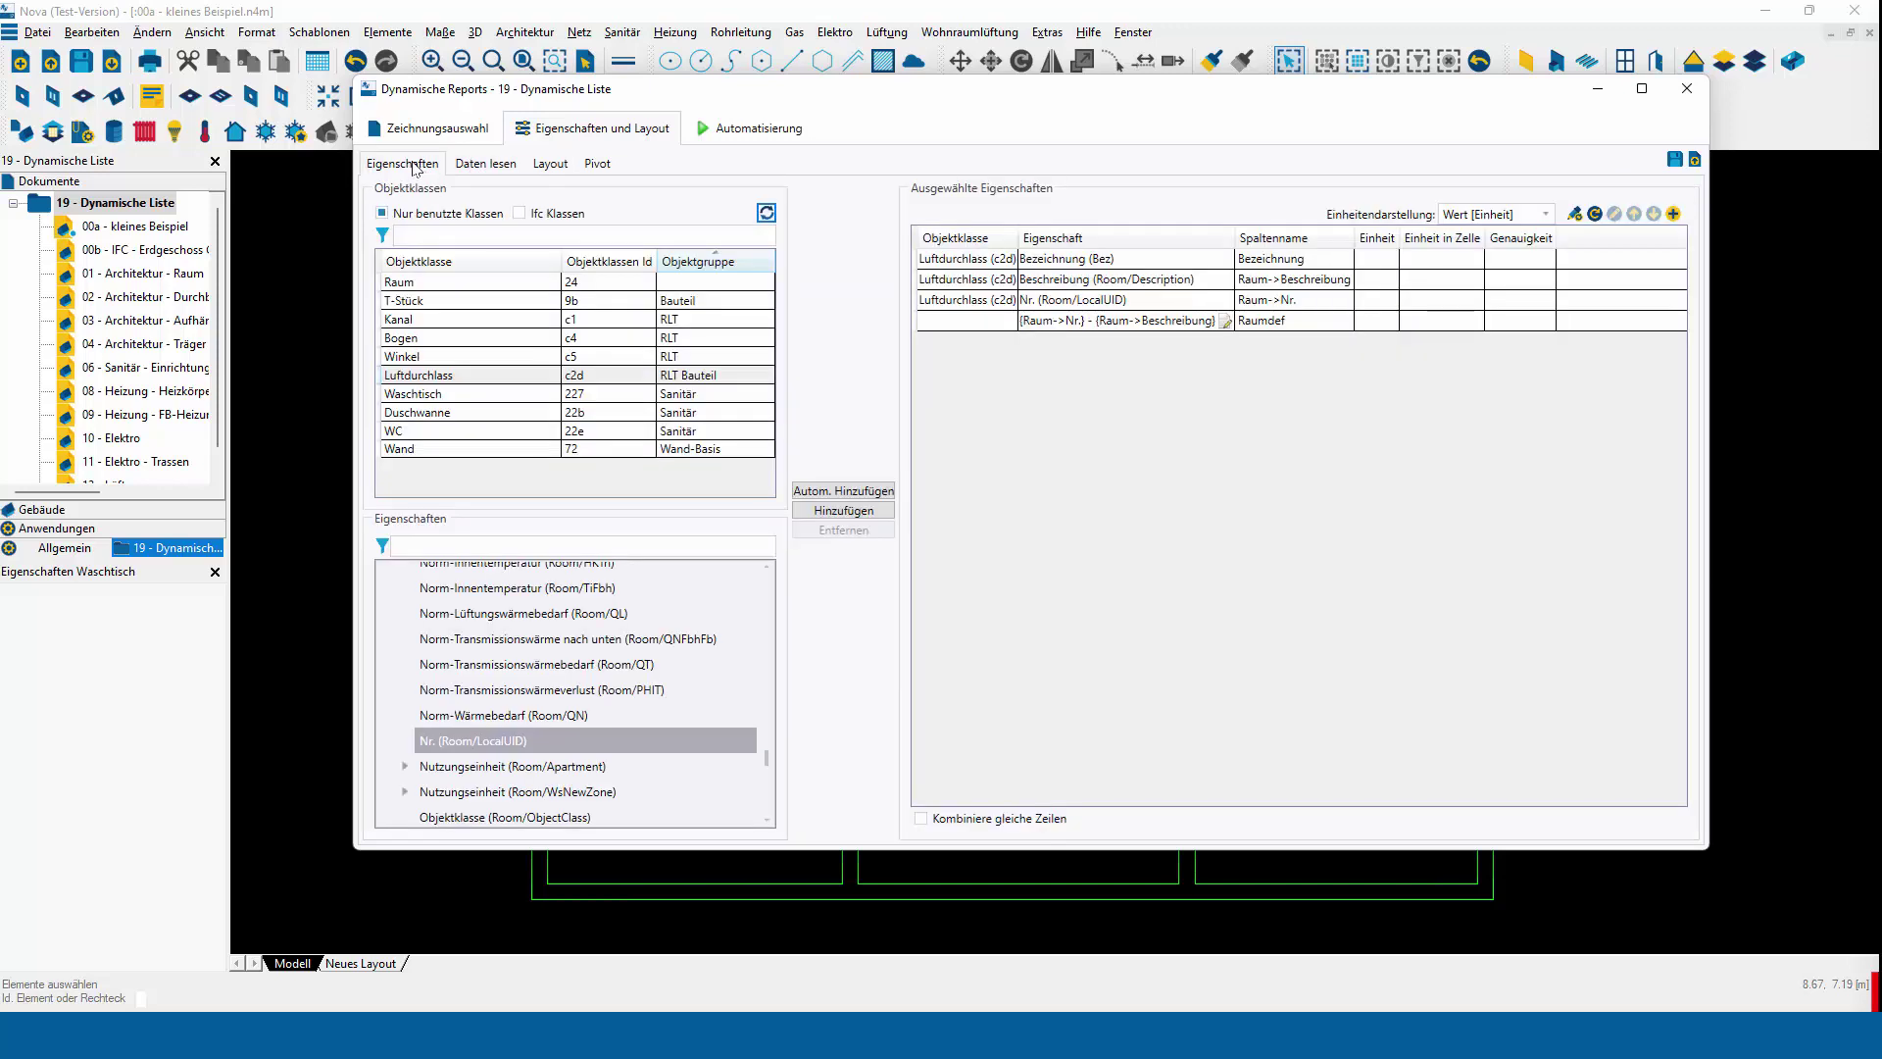
{"action": "left_click", "coordinate": [495, 376]}
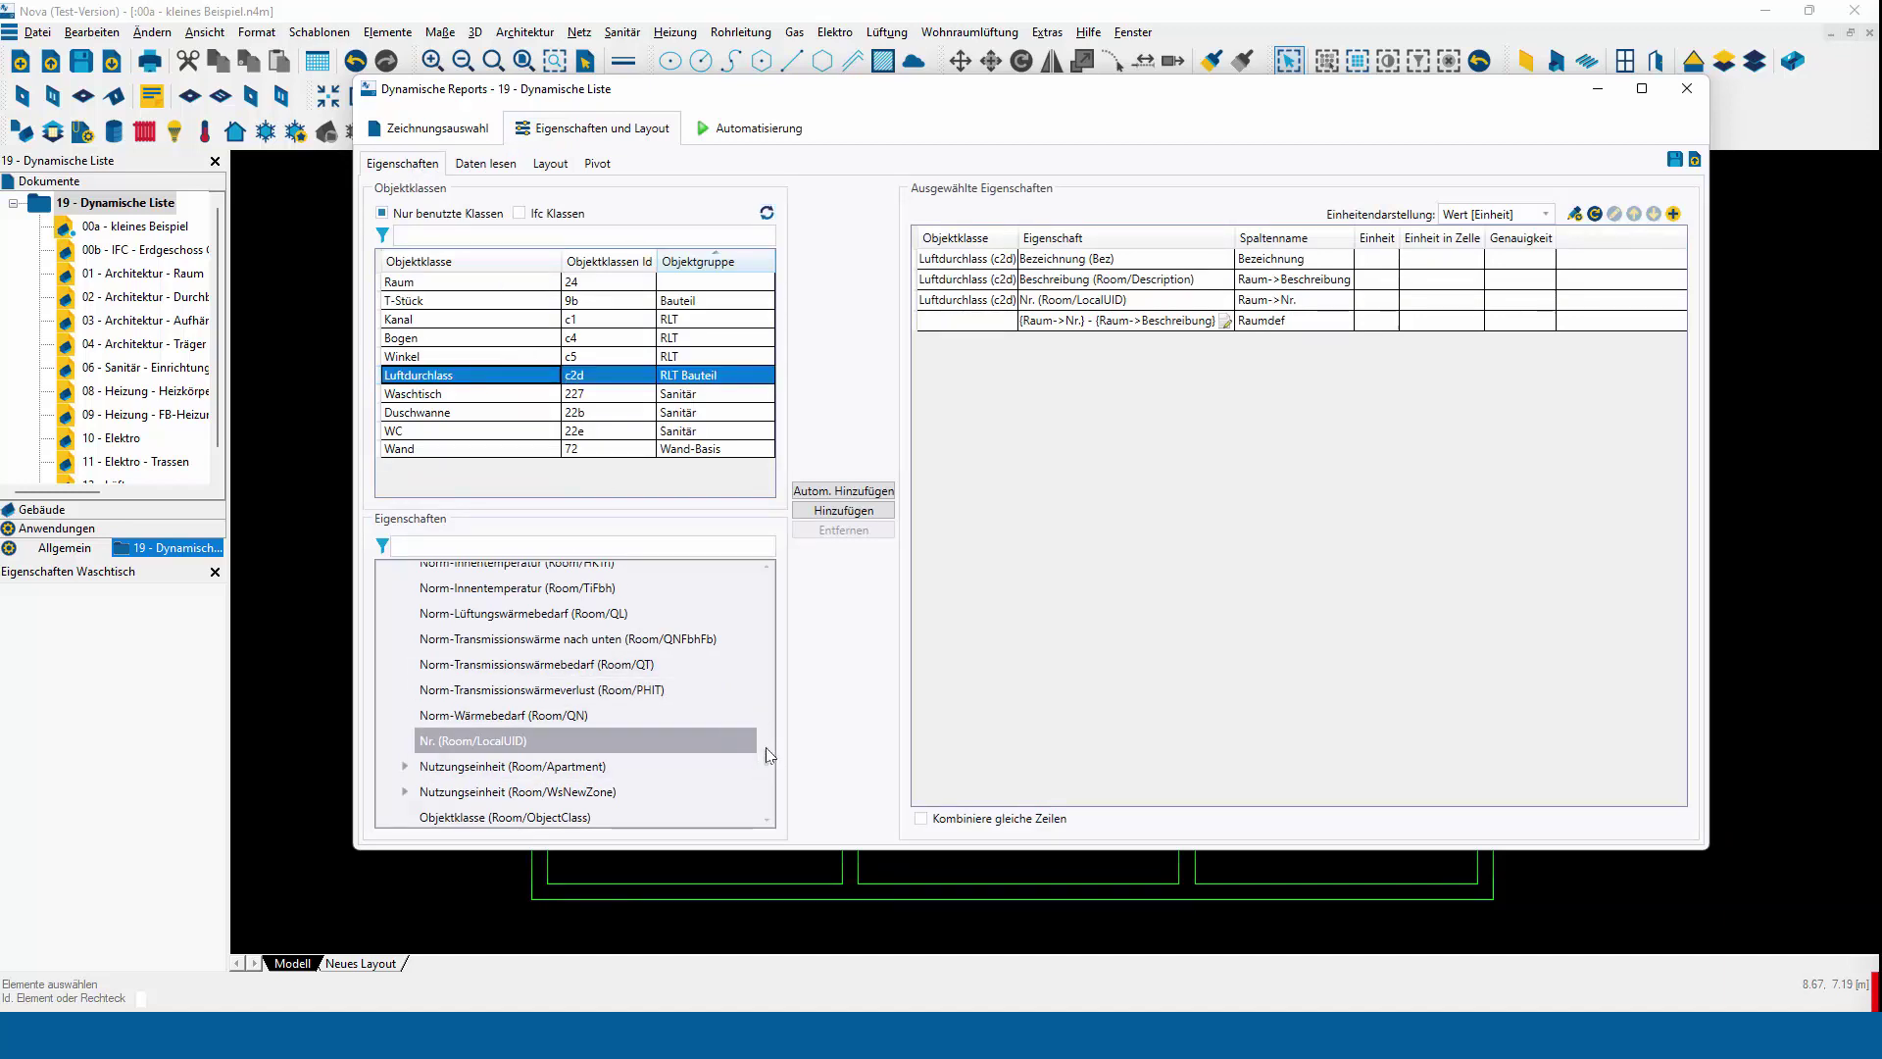
{"action": "left_click_drag", "start_coordinate": [765, 760], "coordinate": [767, 561]}
{"action": "scroll", "coordinate": [673, 627], "scroll_direction": "down", "scroll_amount": 1}
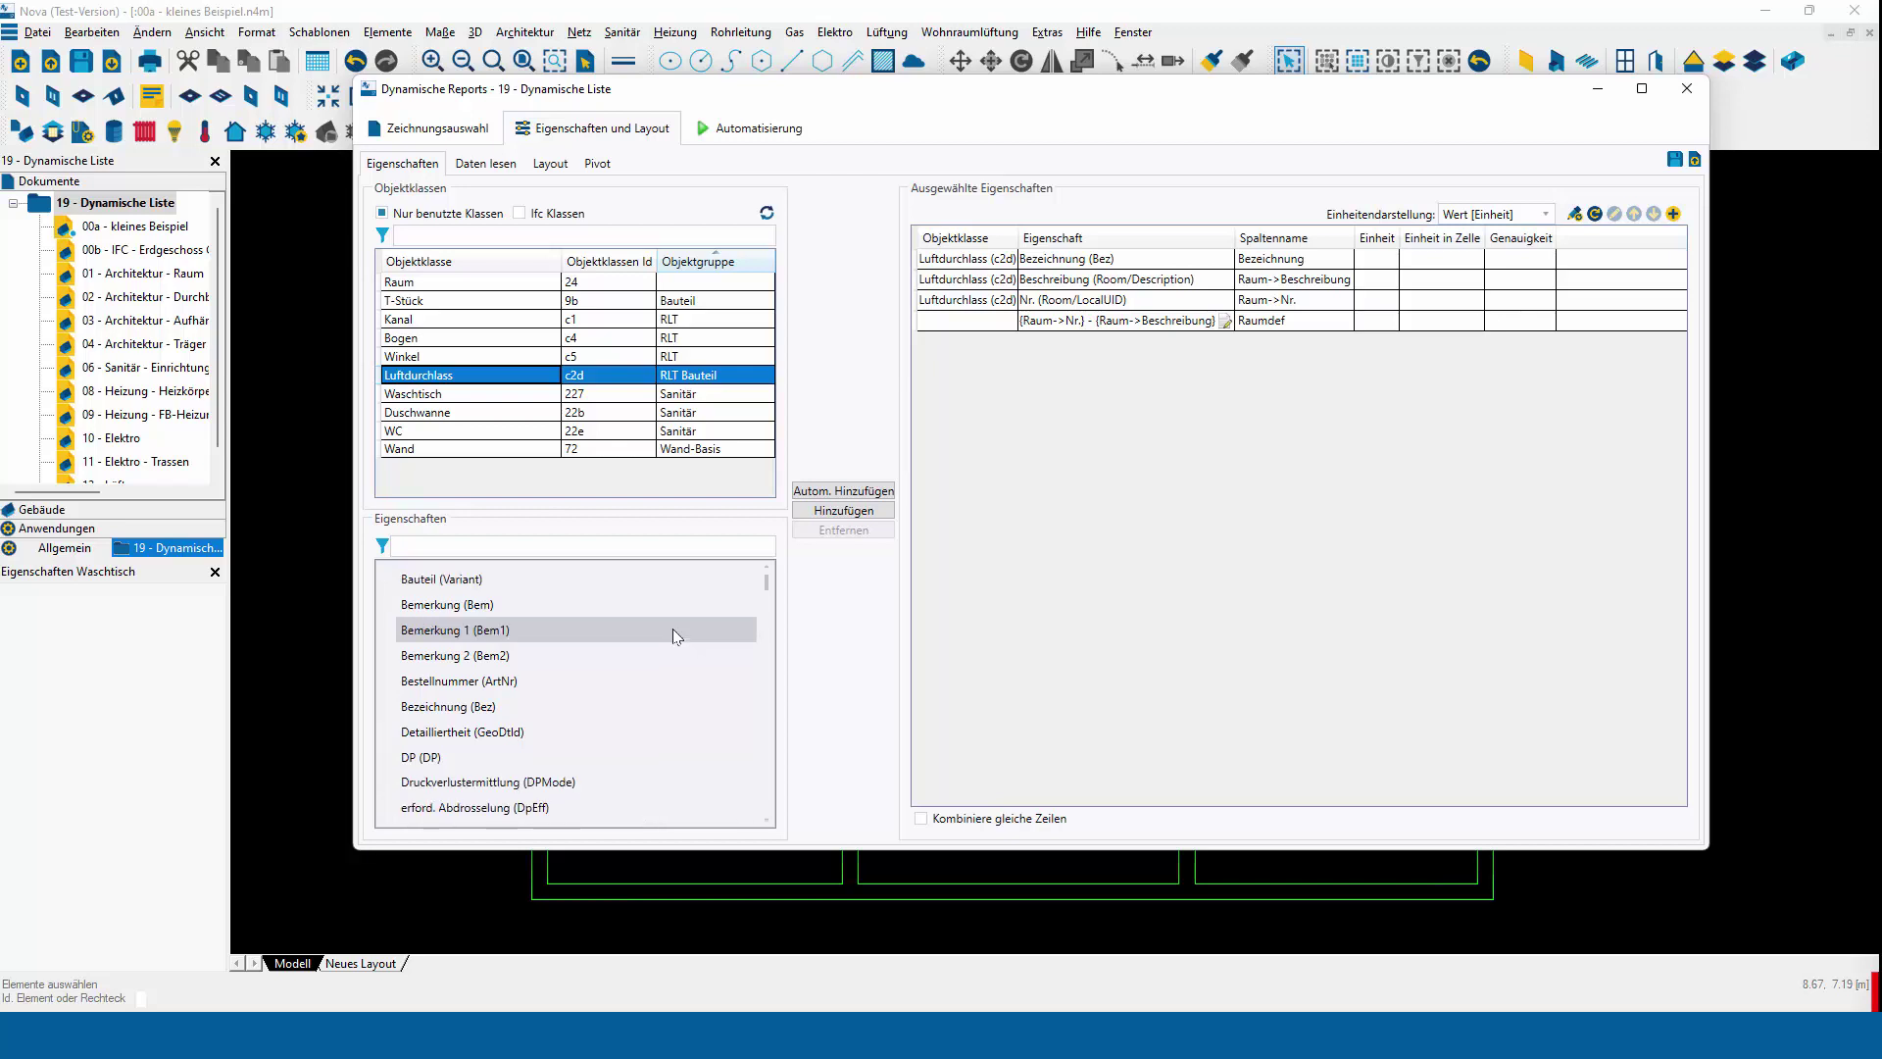
{"action": "scroll", "coordinate": [672, 627], "scroll_direction": "down", "scroll_amount": 2}
{"action": "scroll", "coordinate": [673, 637], "scroll_direction": "down", "scroll_amount": 1}
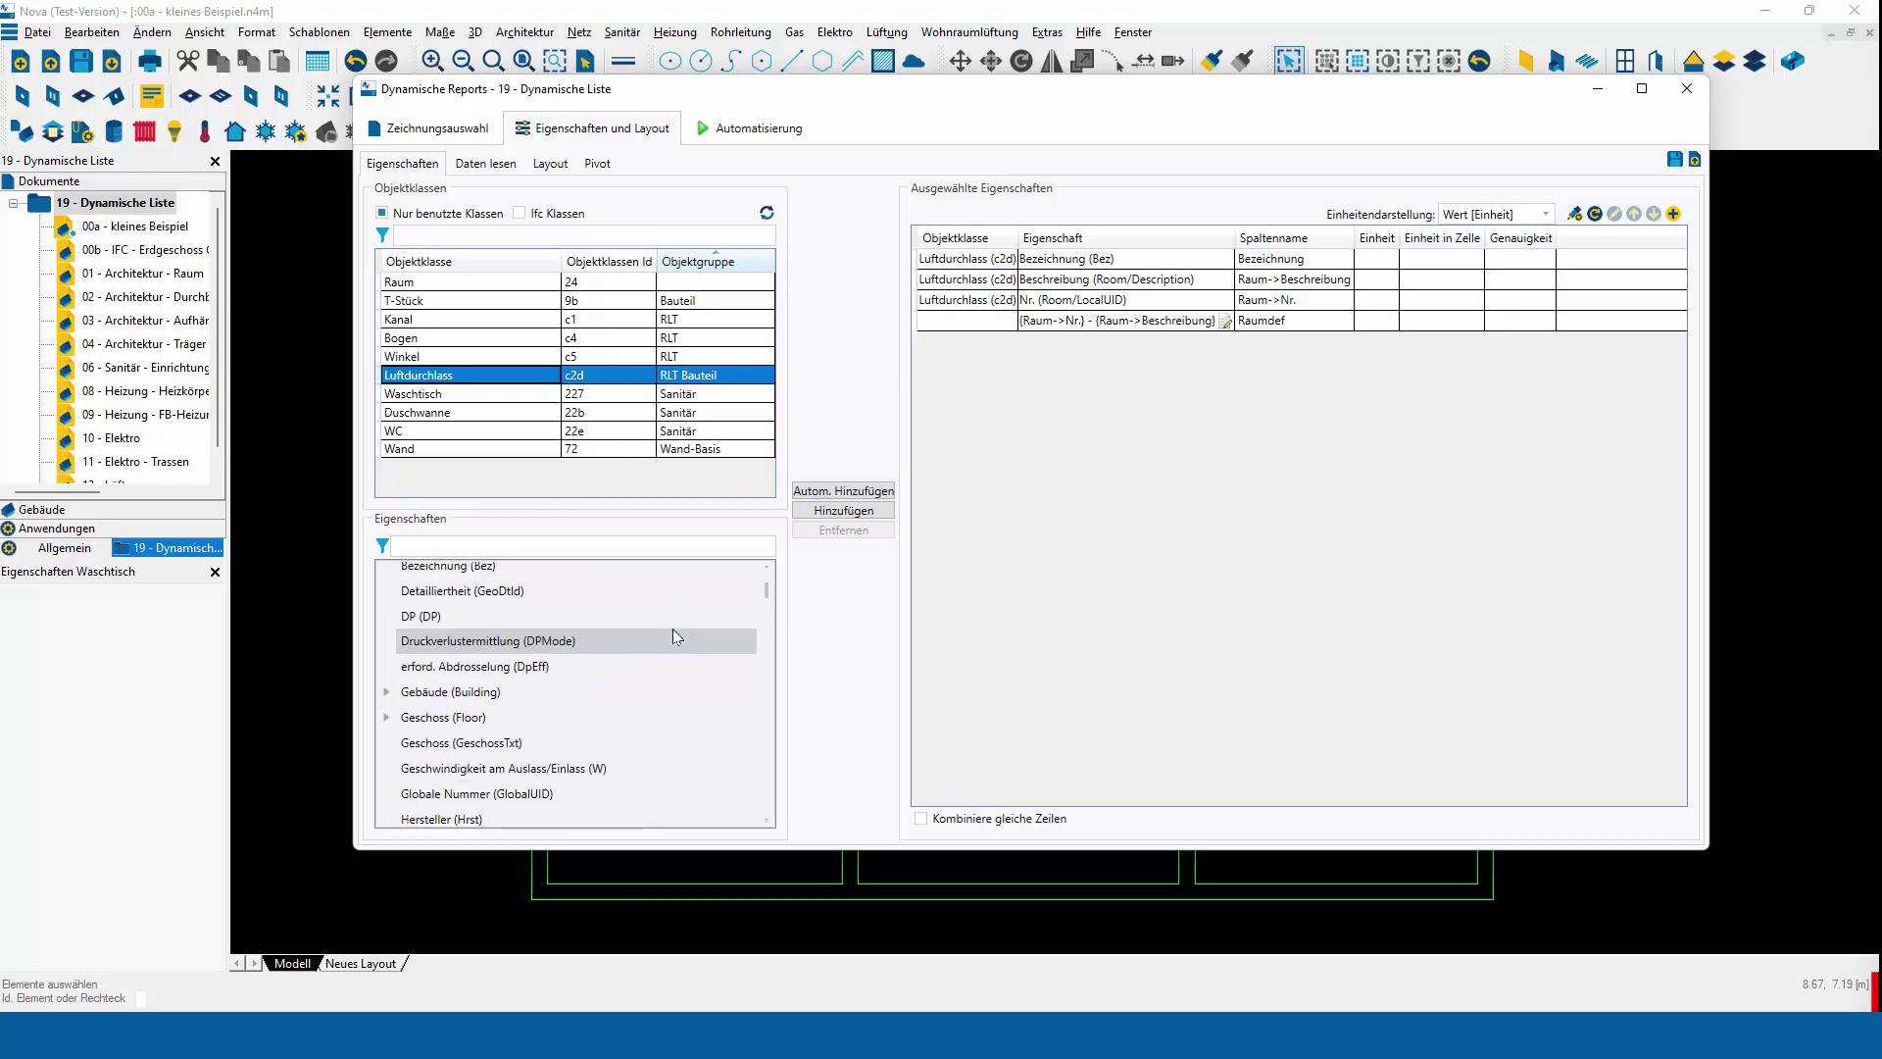
{"action": "scroll", "coordinate": [666, 638], "scroll_direction": "up", "scroll_amount": 1}
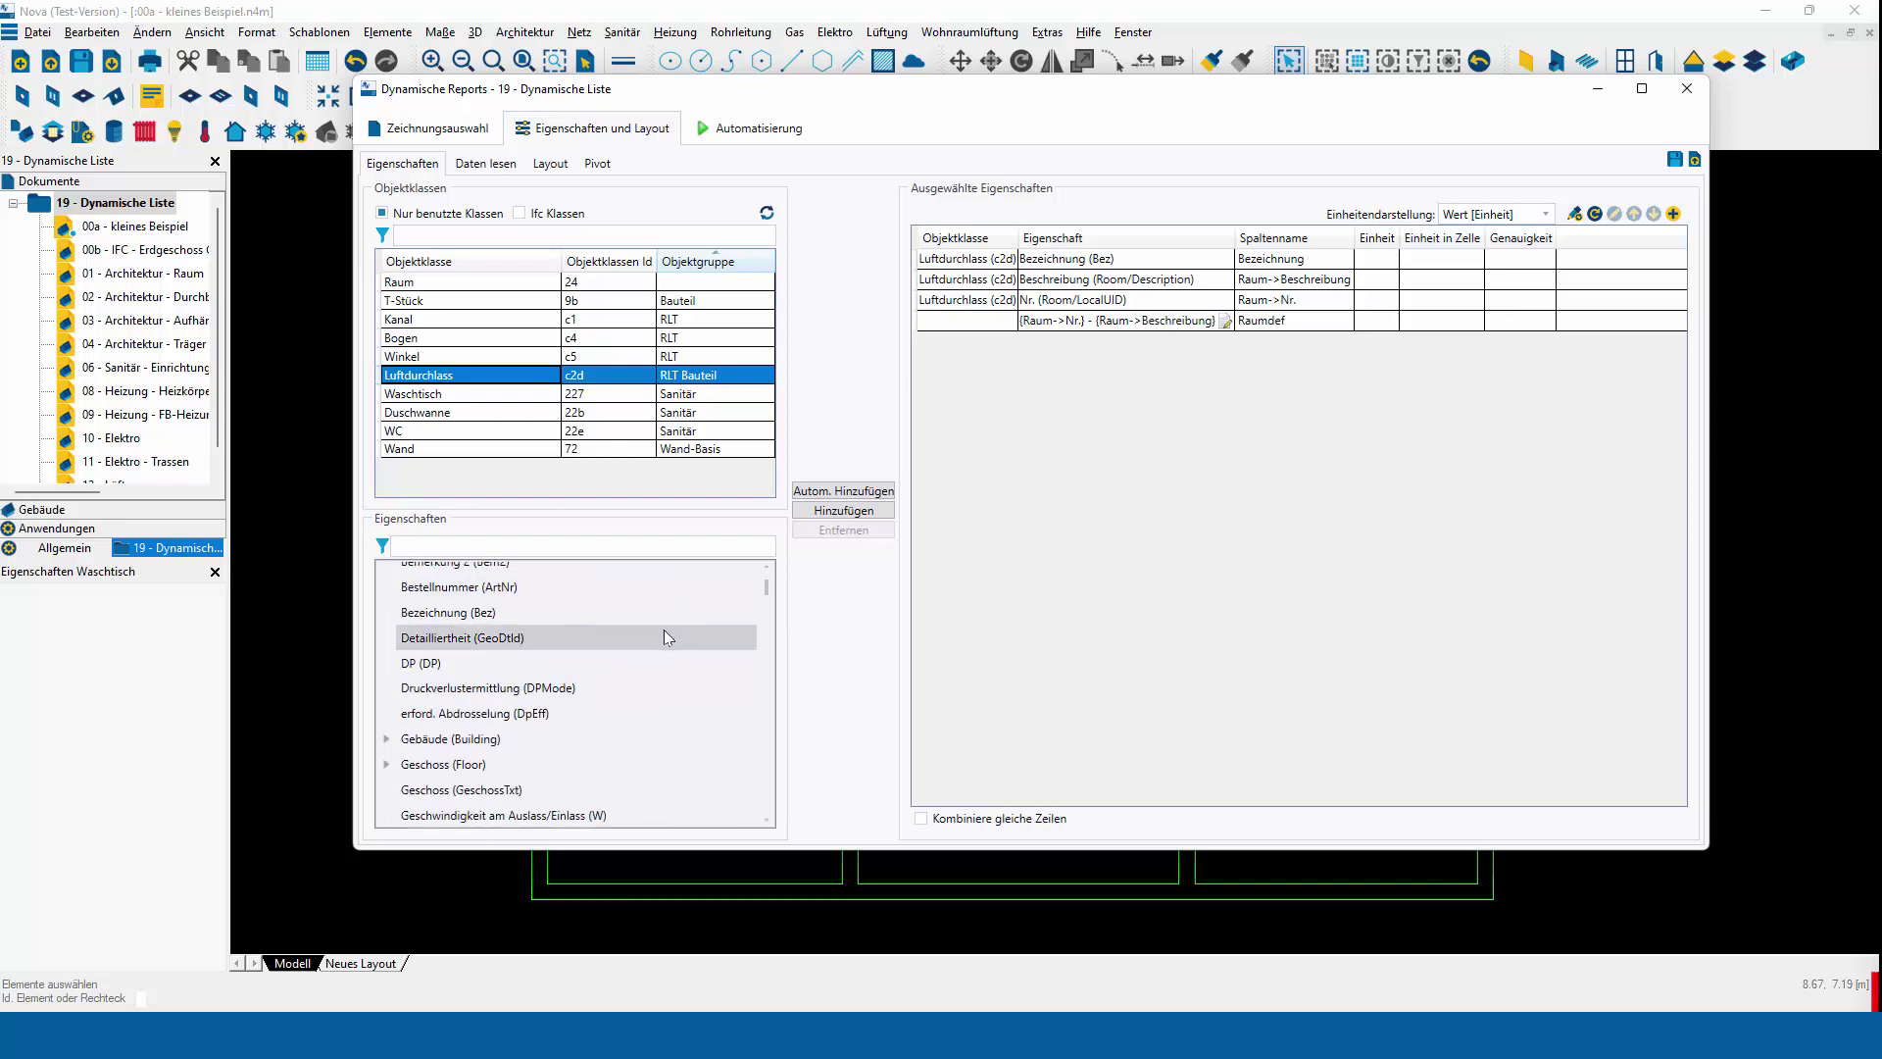
Add Bestellnummer and DP [Pa] columns, re-read the data and return to Layout
{"action": "double_click", "coordinate": [602, 604]}
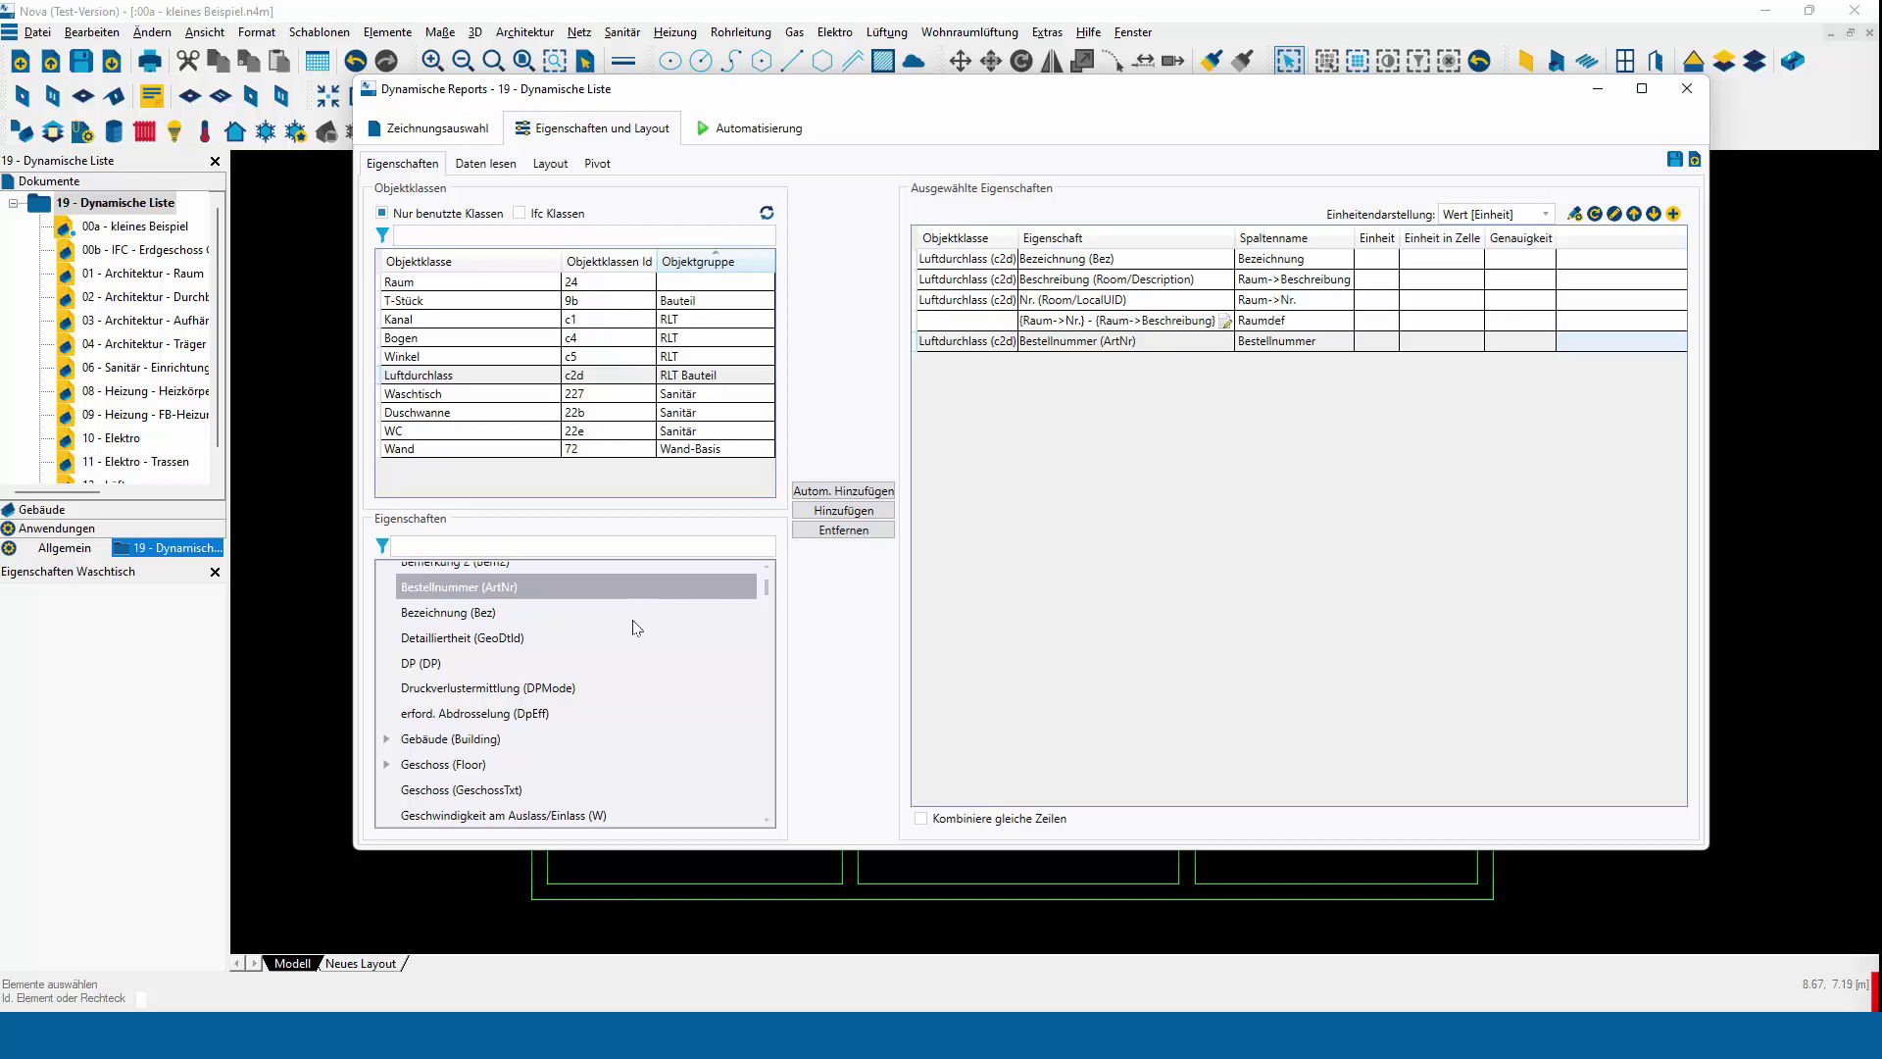
{"action": "double_click", "coordinate": [618, 674]}
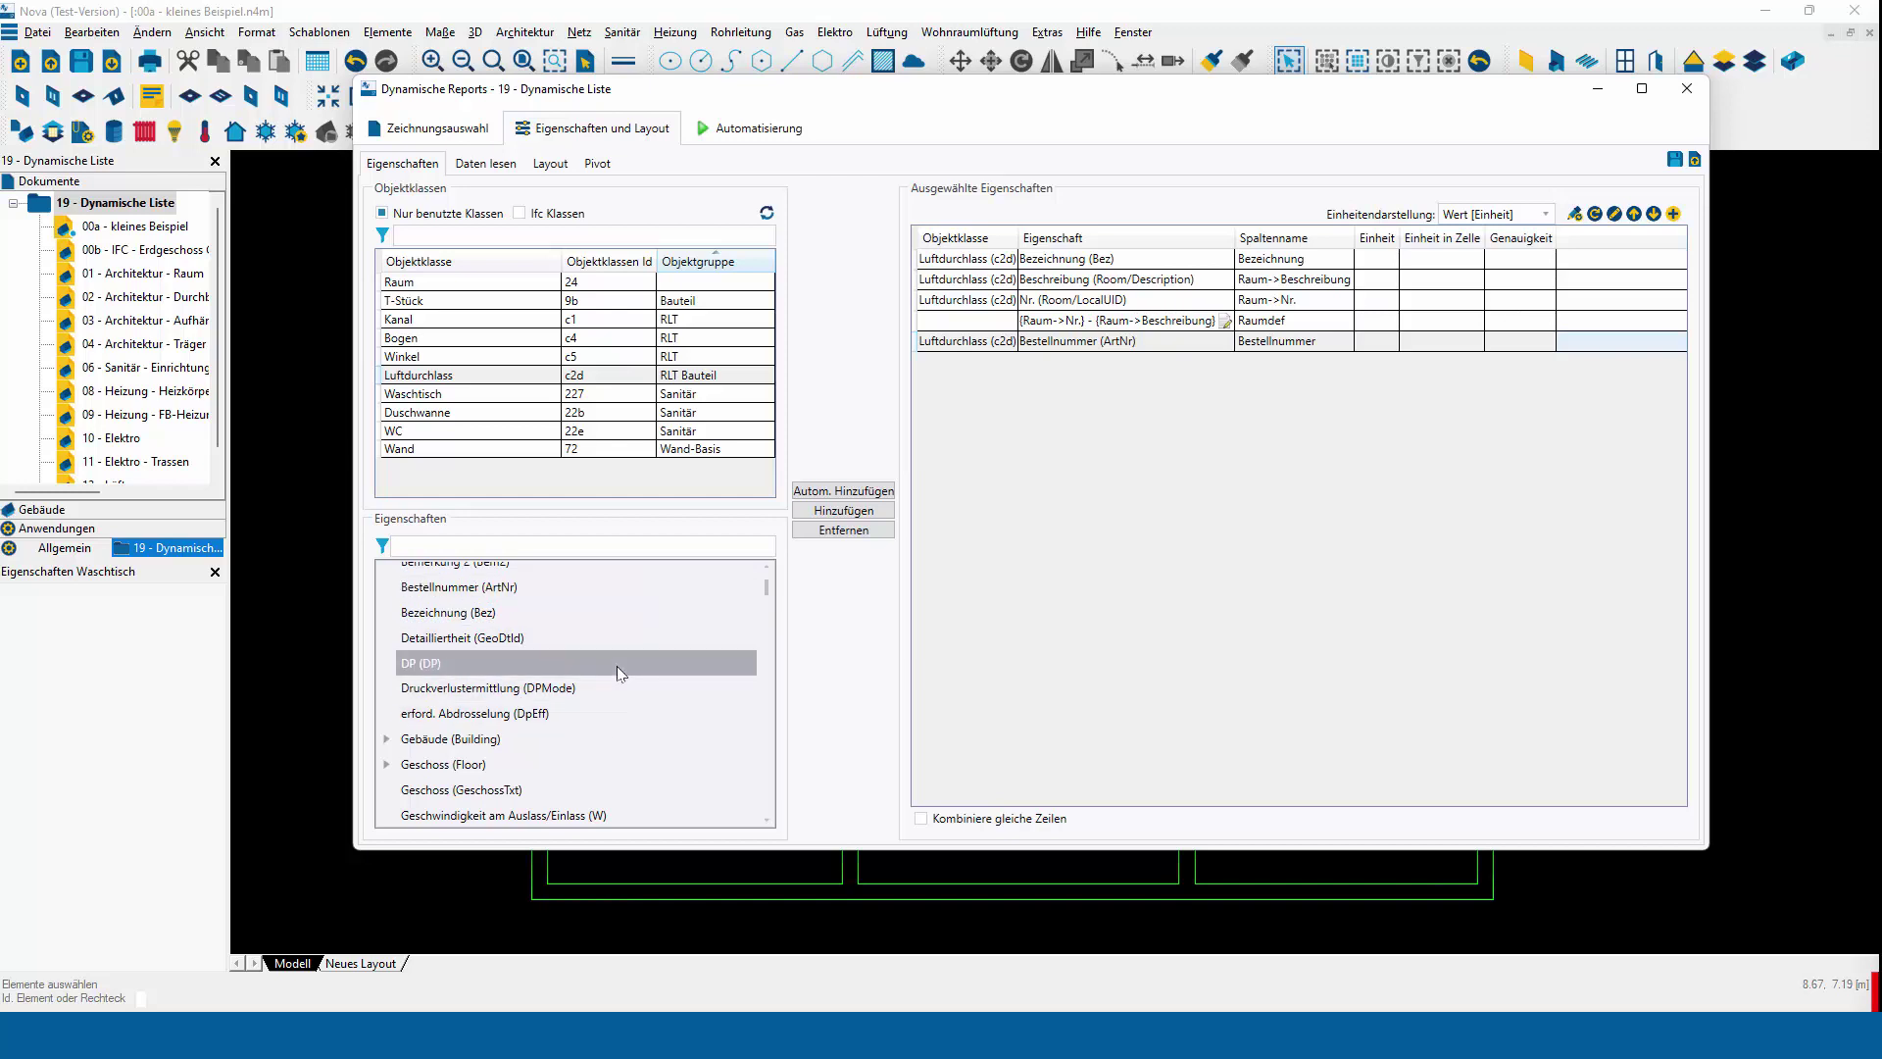
{"action": "left_click", "coordinate": [493, 164]}
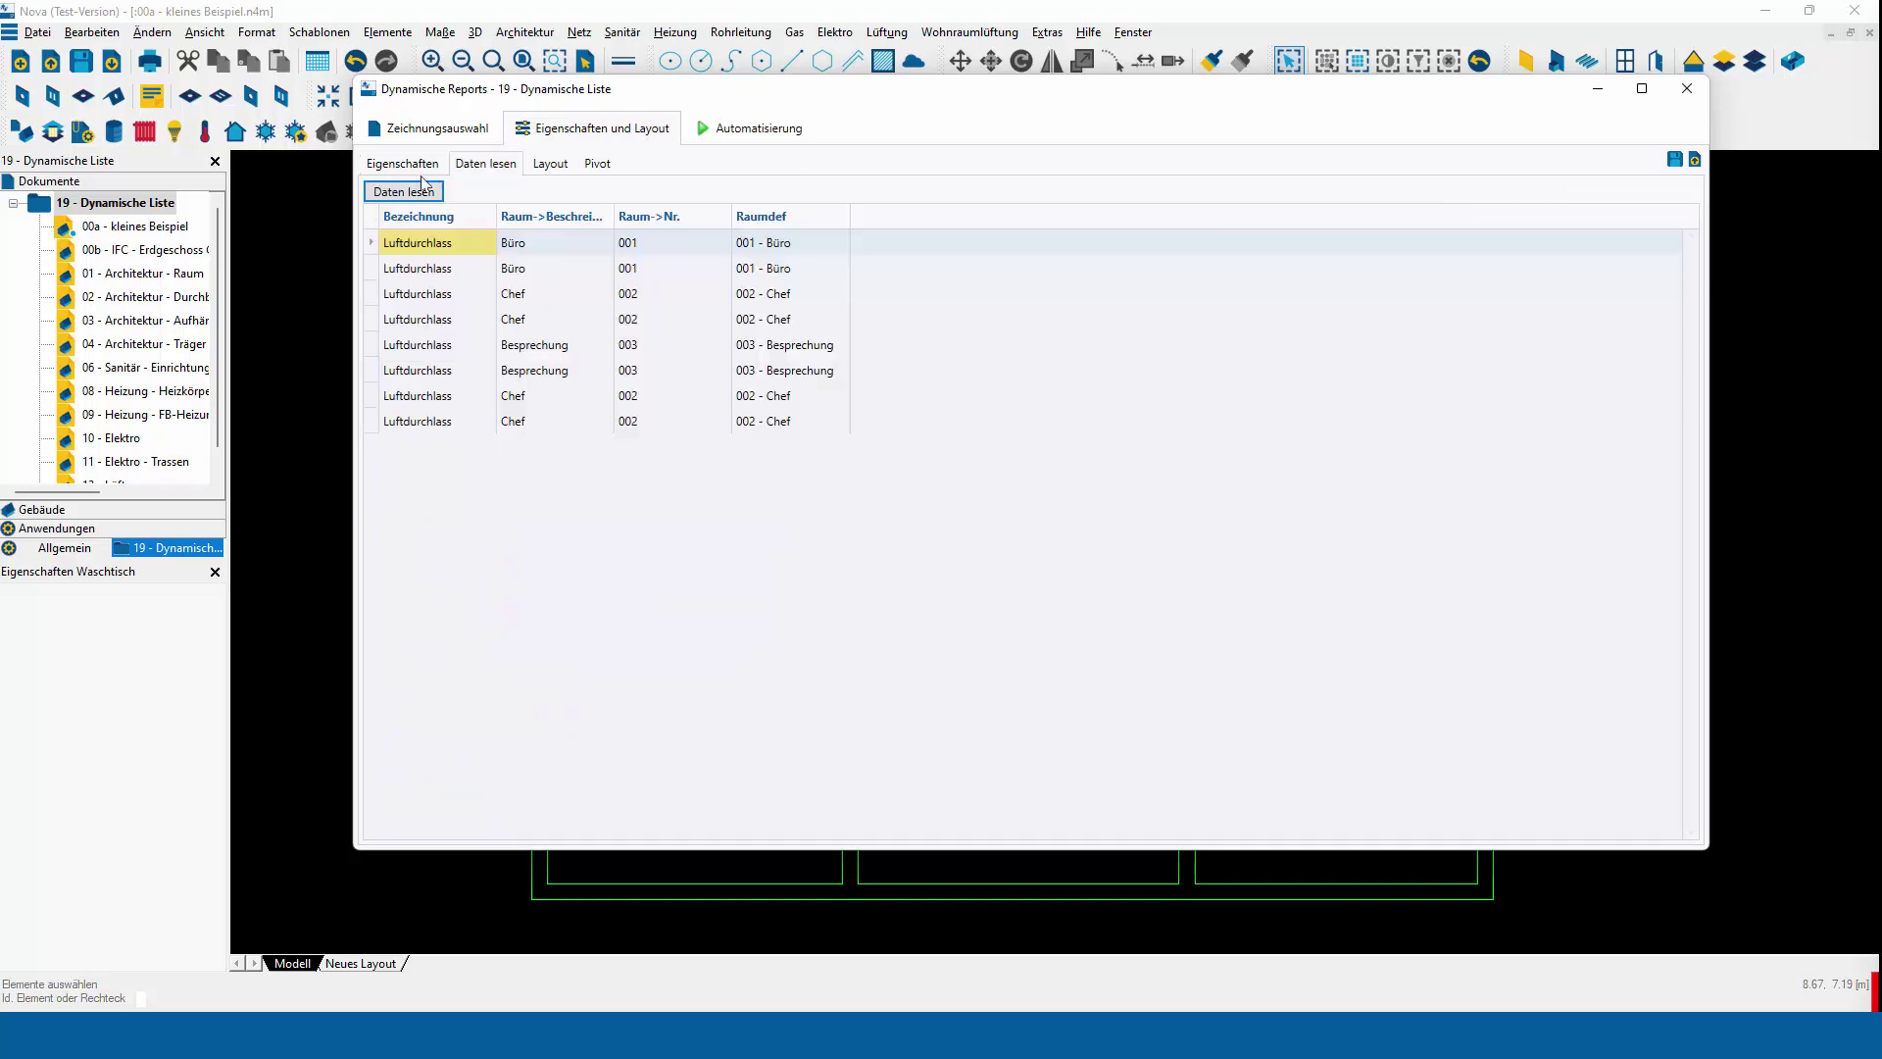
{"action": "left_click", "coordinate": [423, 189]}
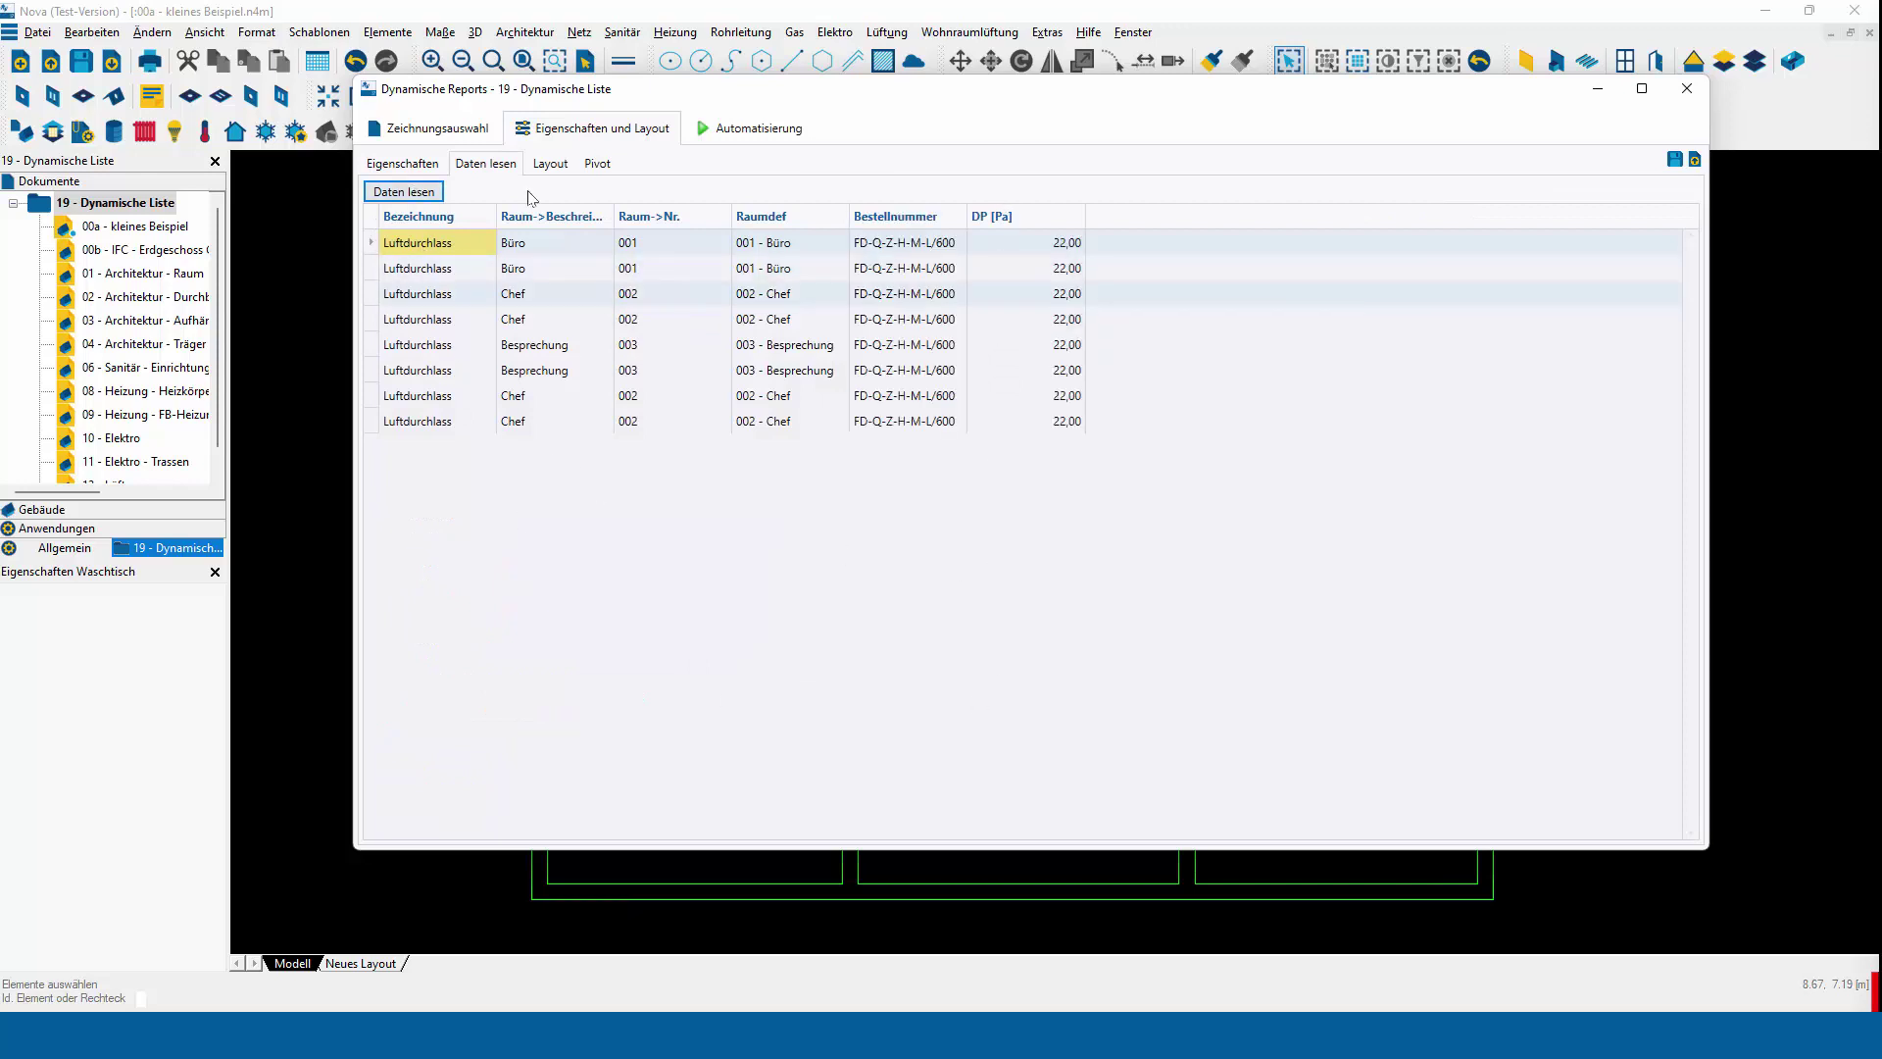
{"action": "left_click", "coordinate": [552, 165]}
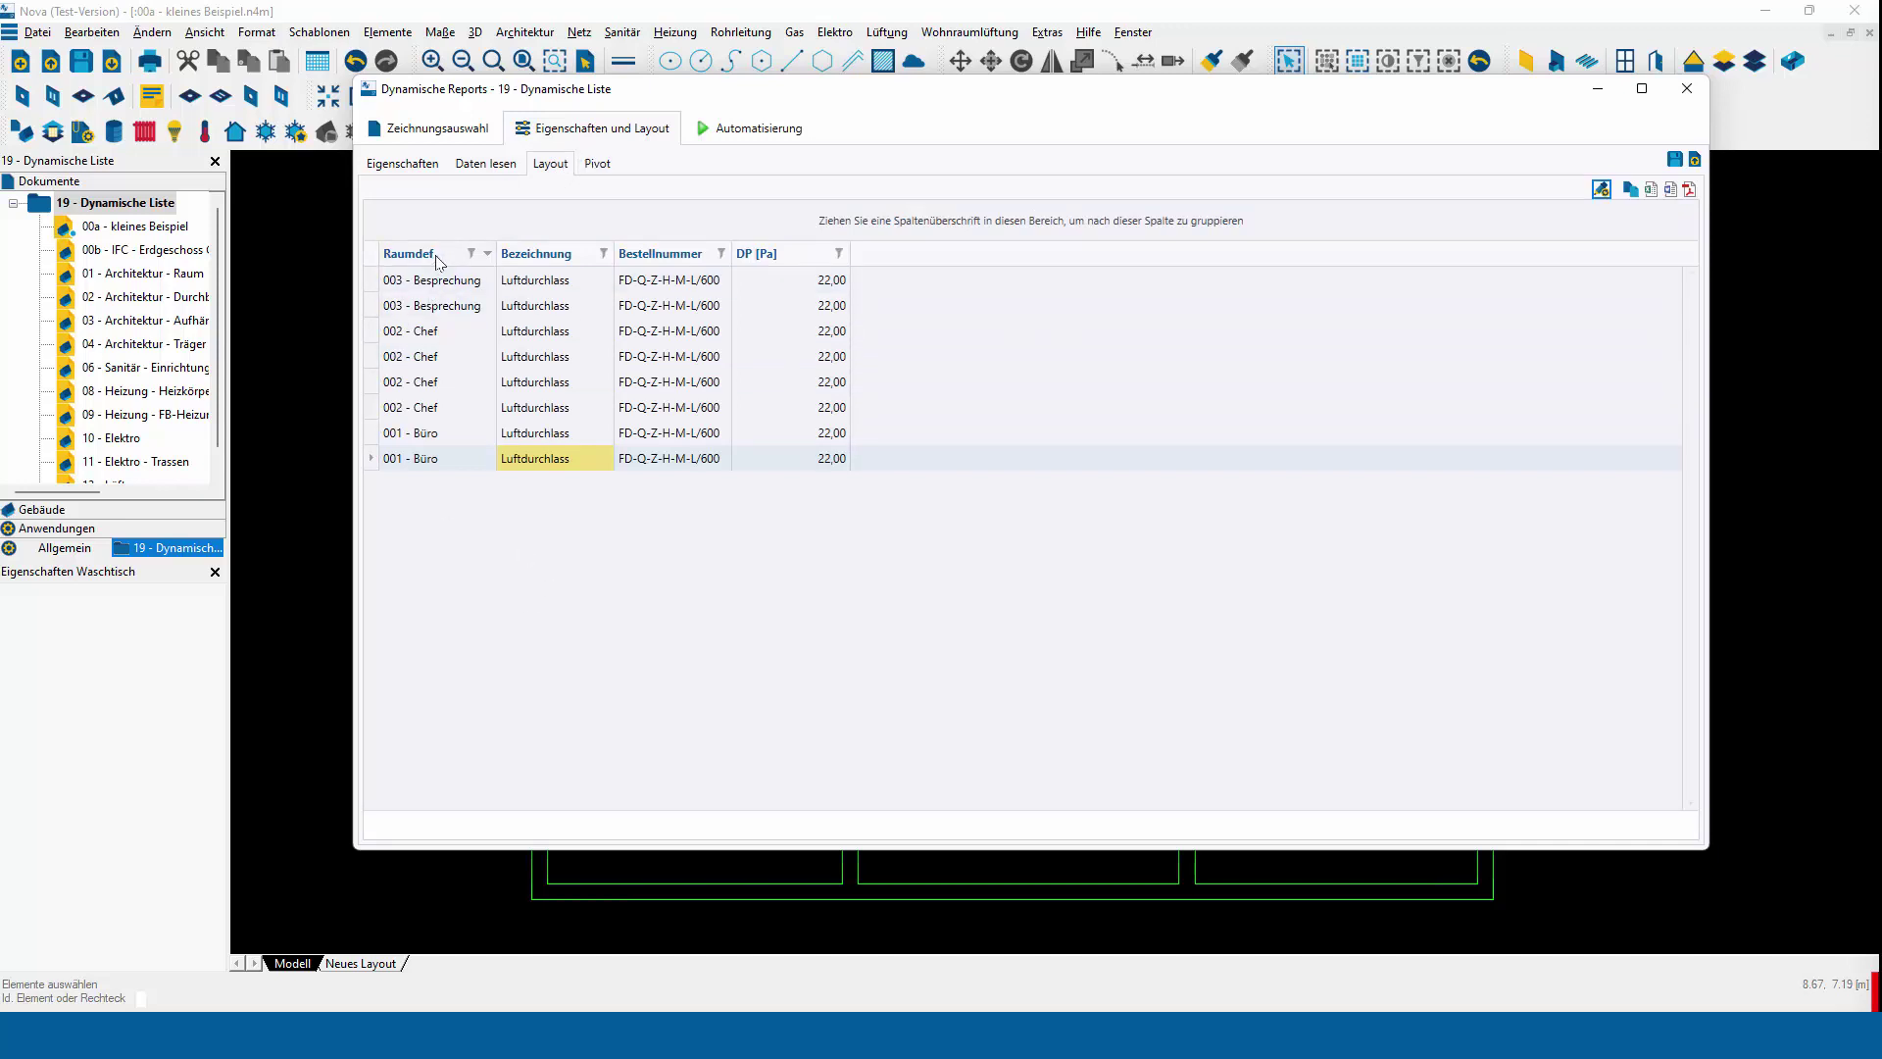
Group by Raumdef and expand the 003 - Besprechung, 002 - Chef and 001 - Büro groups
{"action": "left_click_drag", "start_coordinate": [436, 260], "coordinate": [436, 229]}
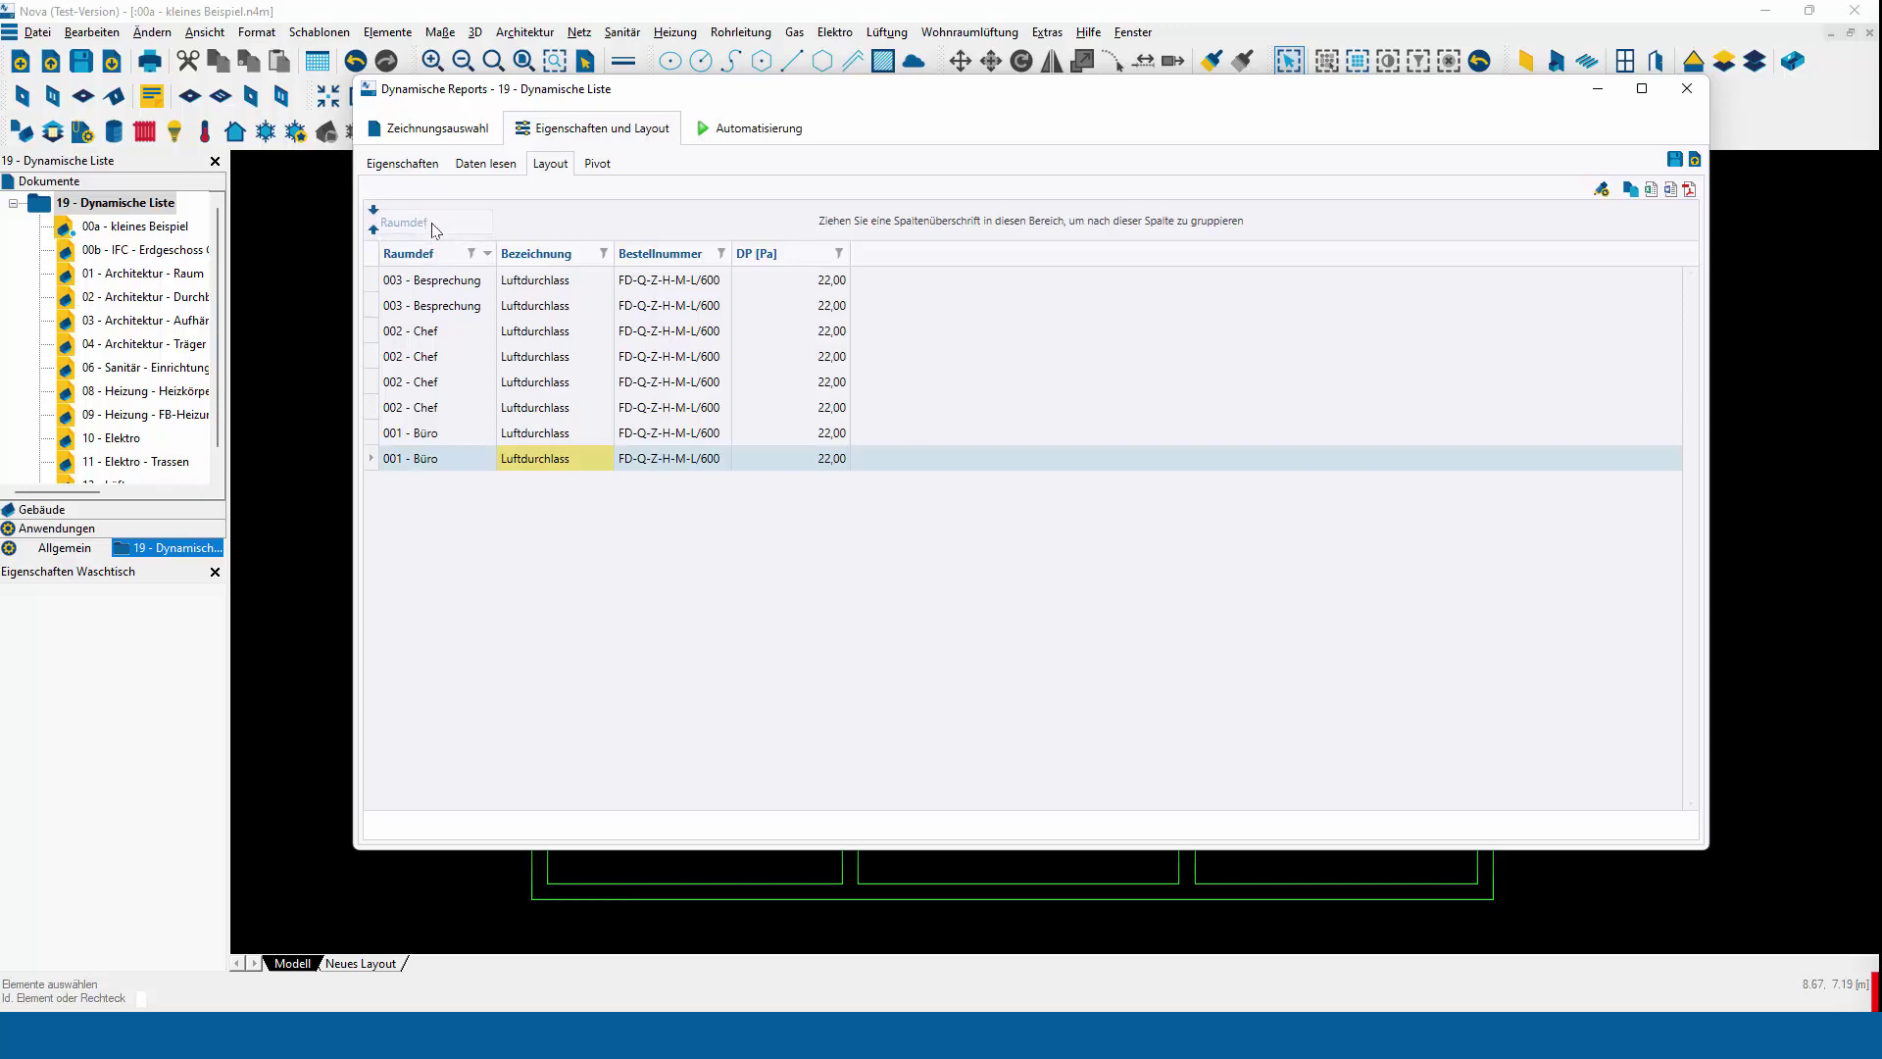
{"action": "left_click_drag", "start_coordinate": [437, 231], "coordinate": [435, 225]}
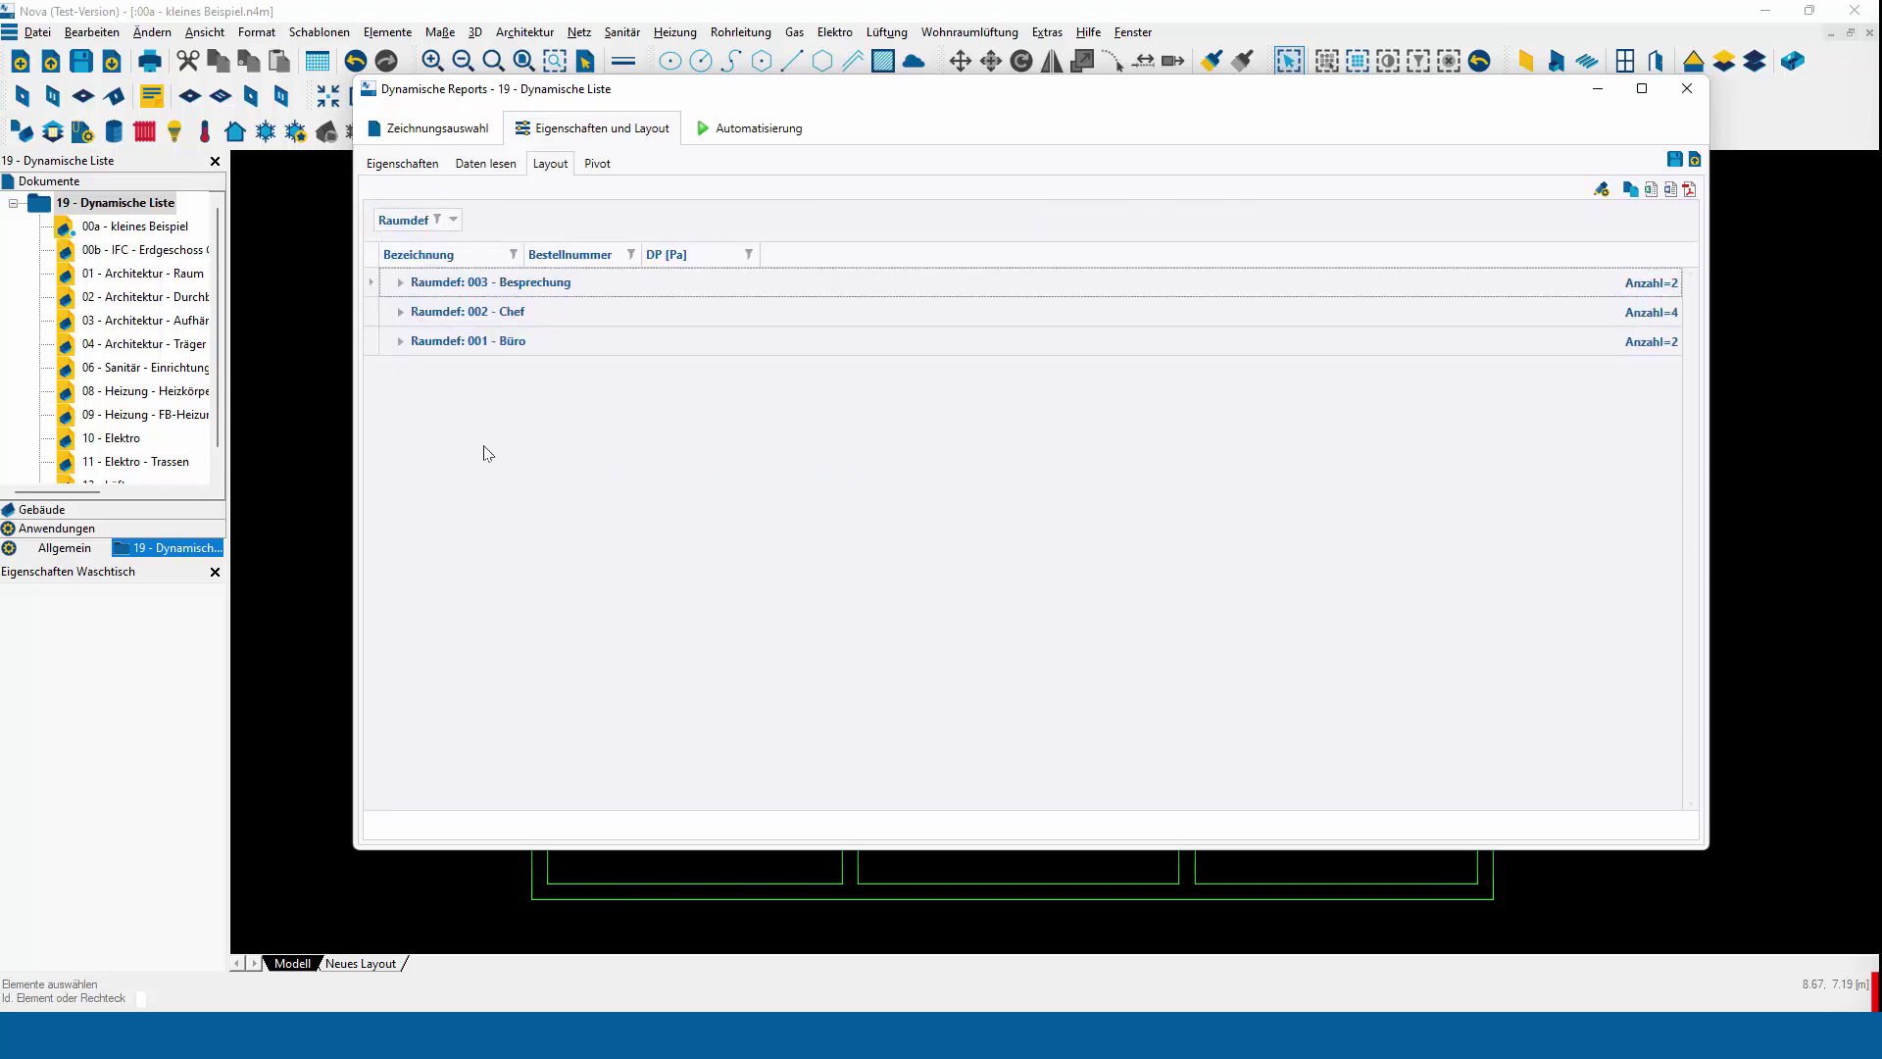
{"action": "left_click", "coordinate": [400, 282]}
{"action": "left_click", "coordinate": [400, 283]}
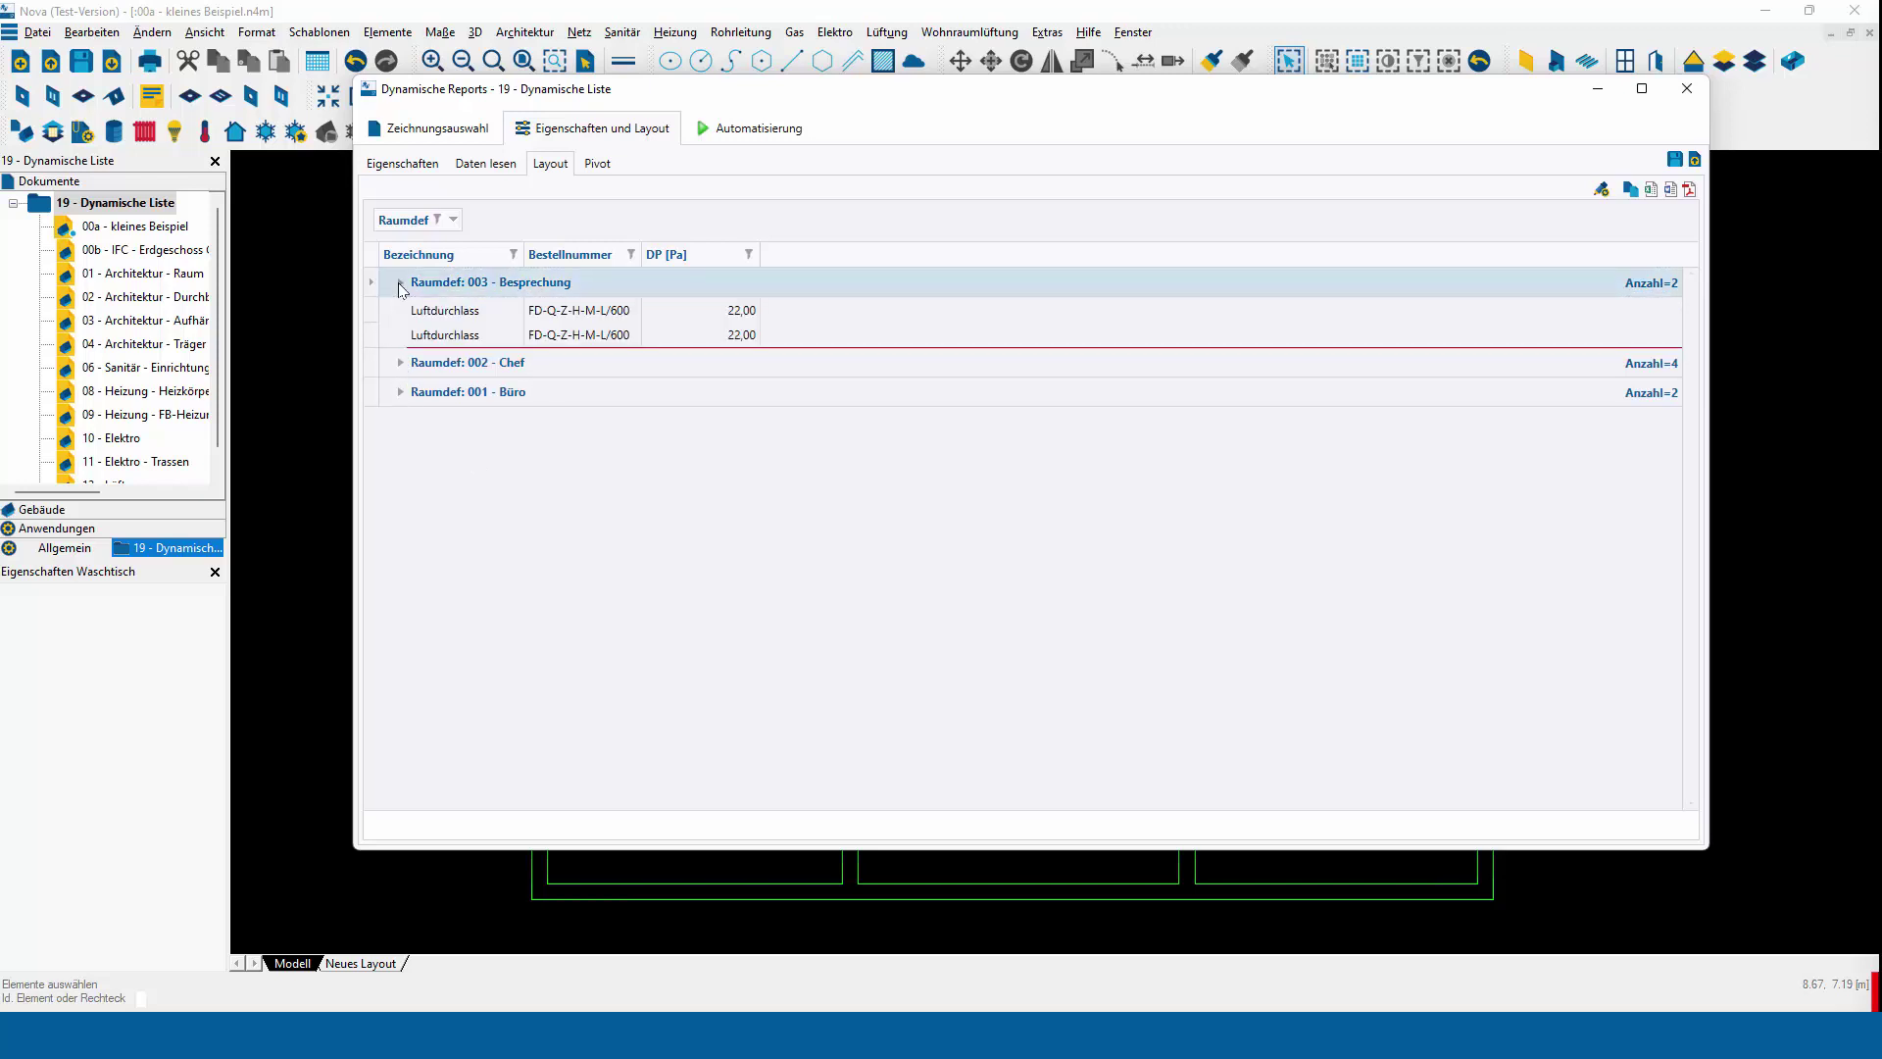
{"action": "left_click", "coordinate": [400, 362]}
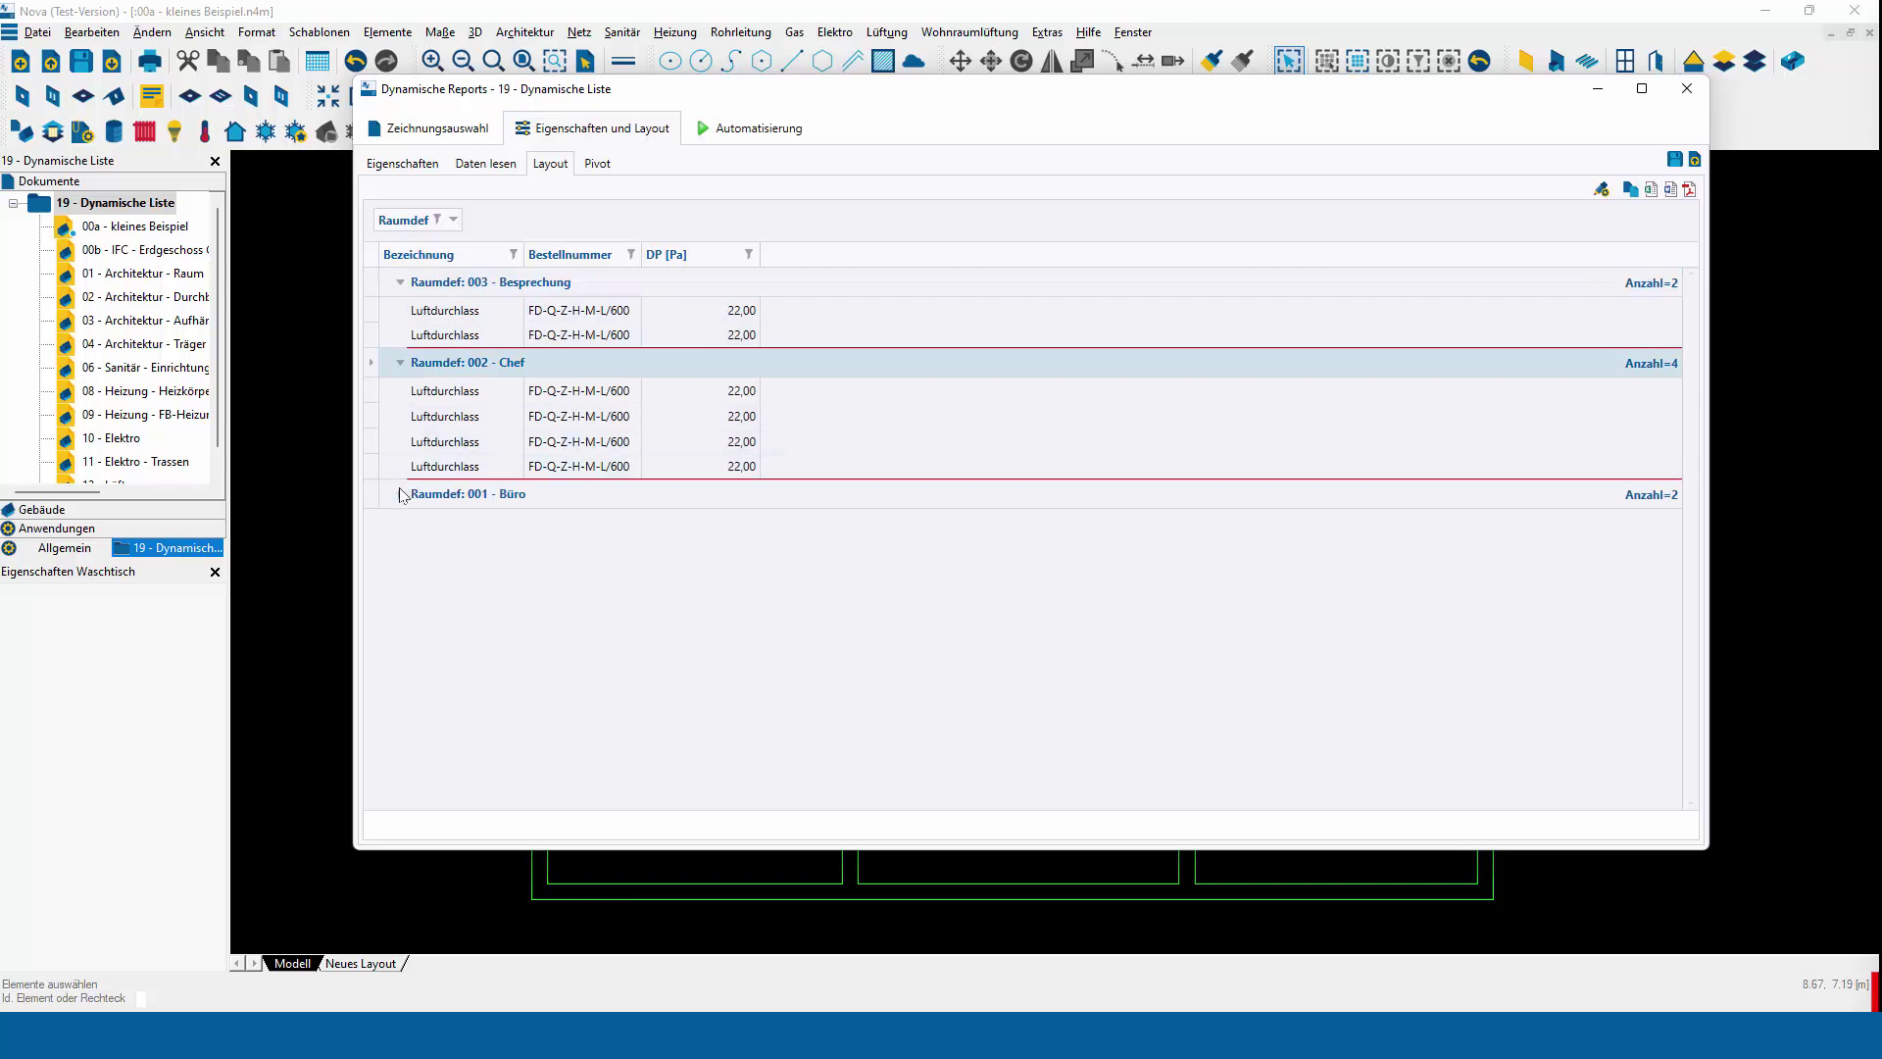
{"action": "left_click", "coordinate": [400, 493]}
{"action": "left_click", "coordinate": [400, 495]}
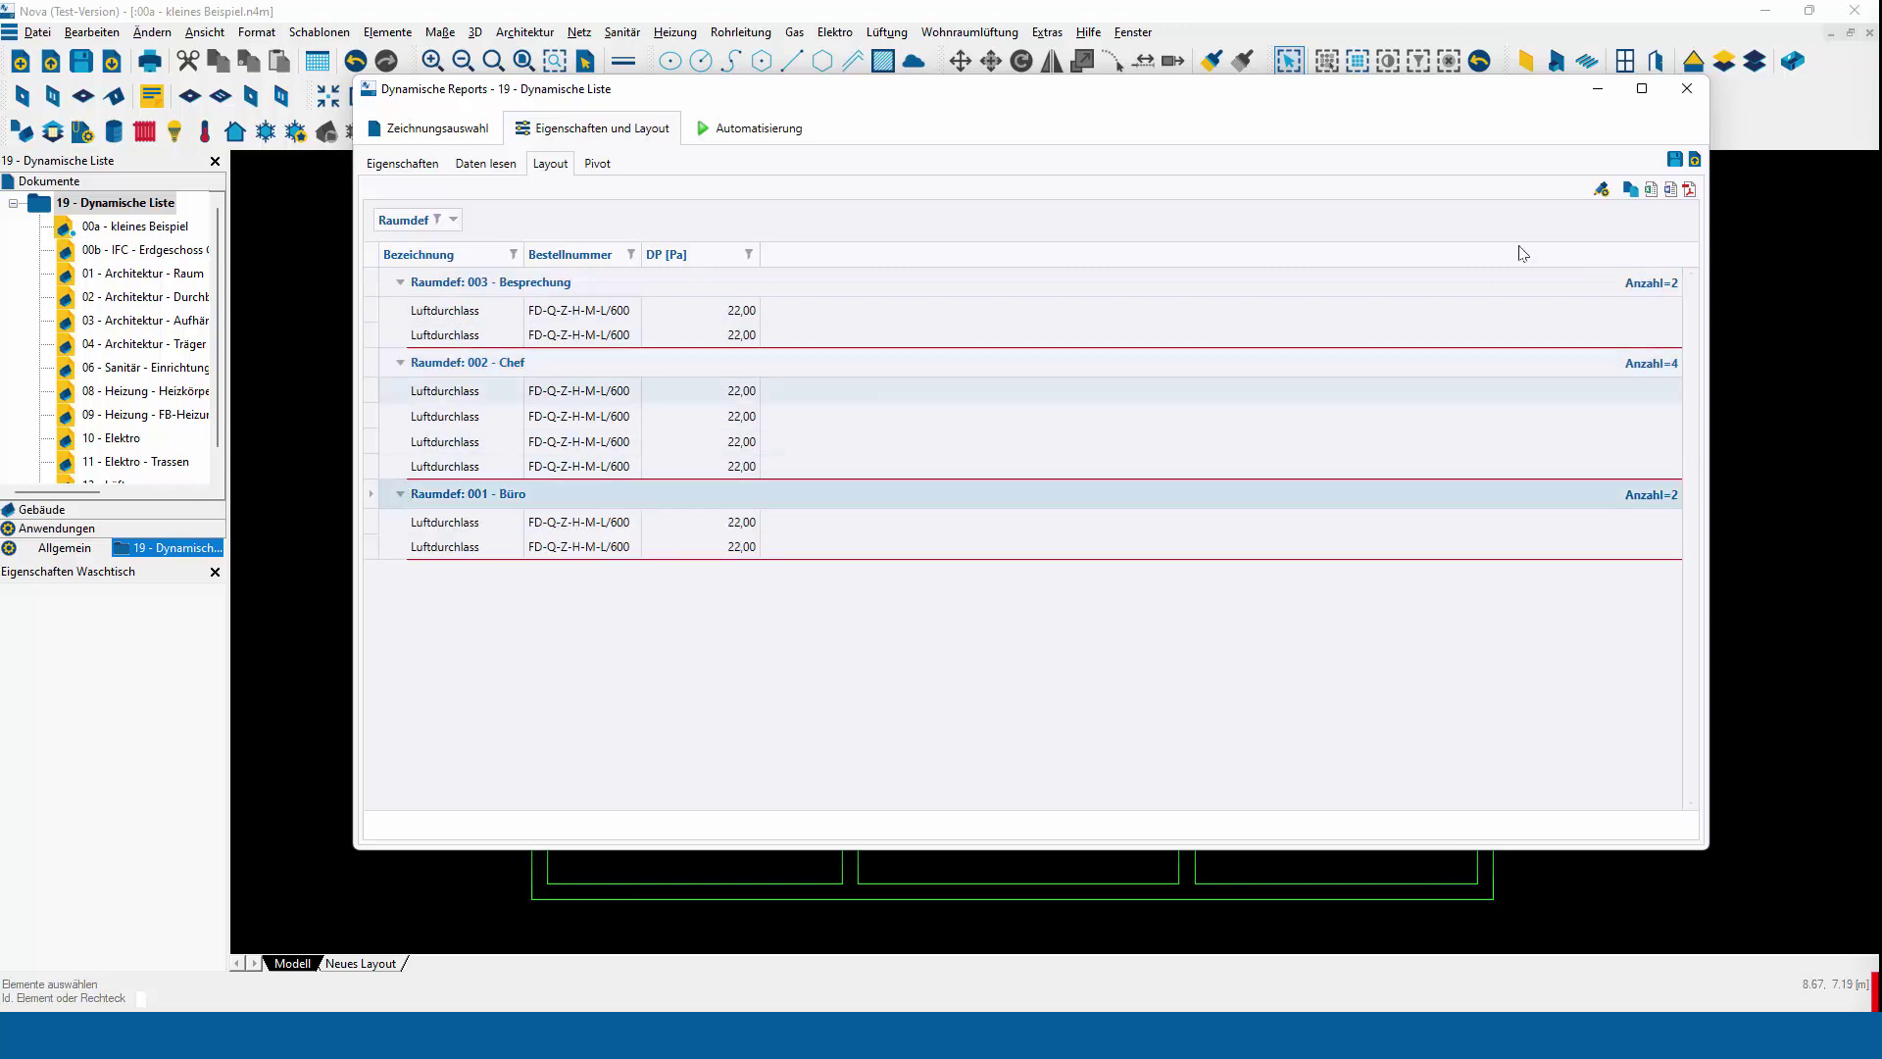
Export the grouped list to Excel, overwriting Test.xlsx
{"action": "left_click", "coordinate": [1652, 189]}
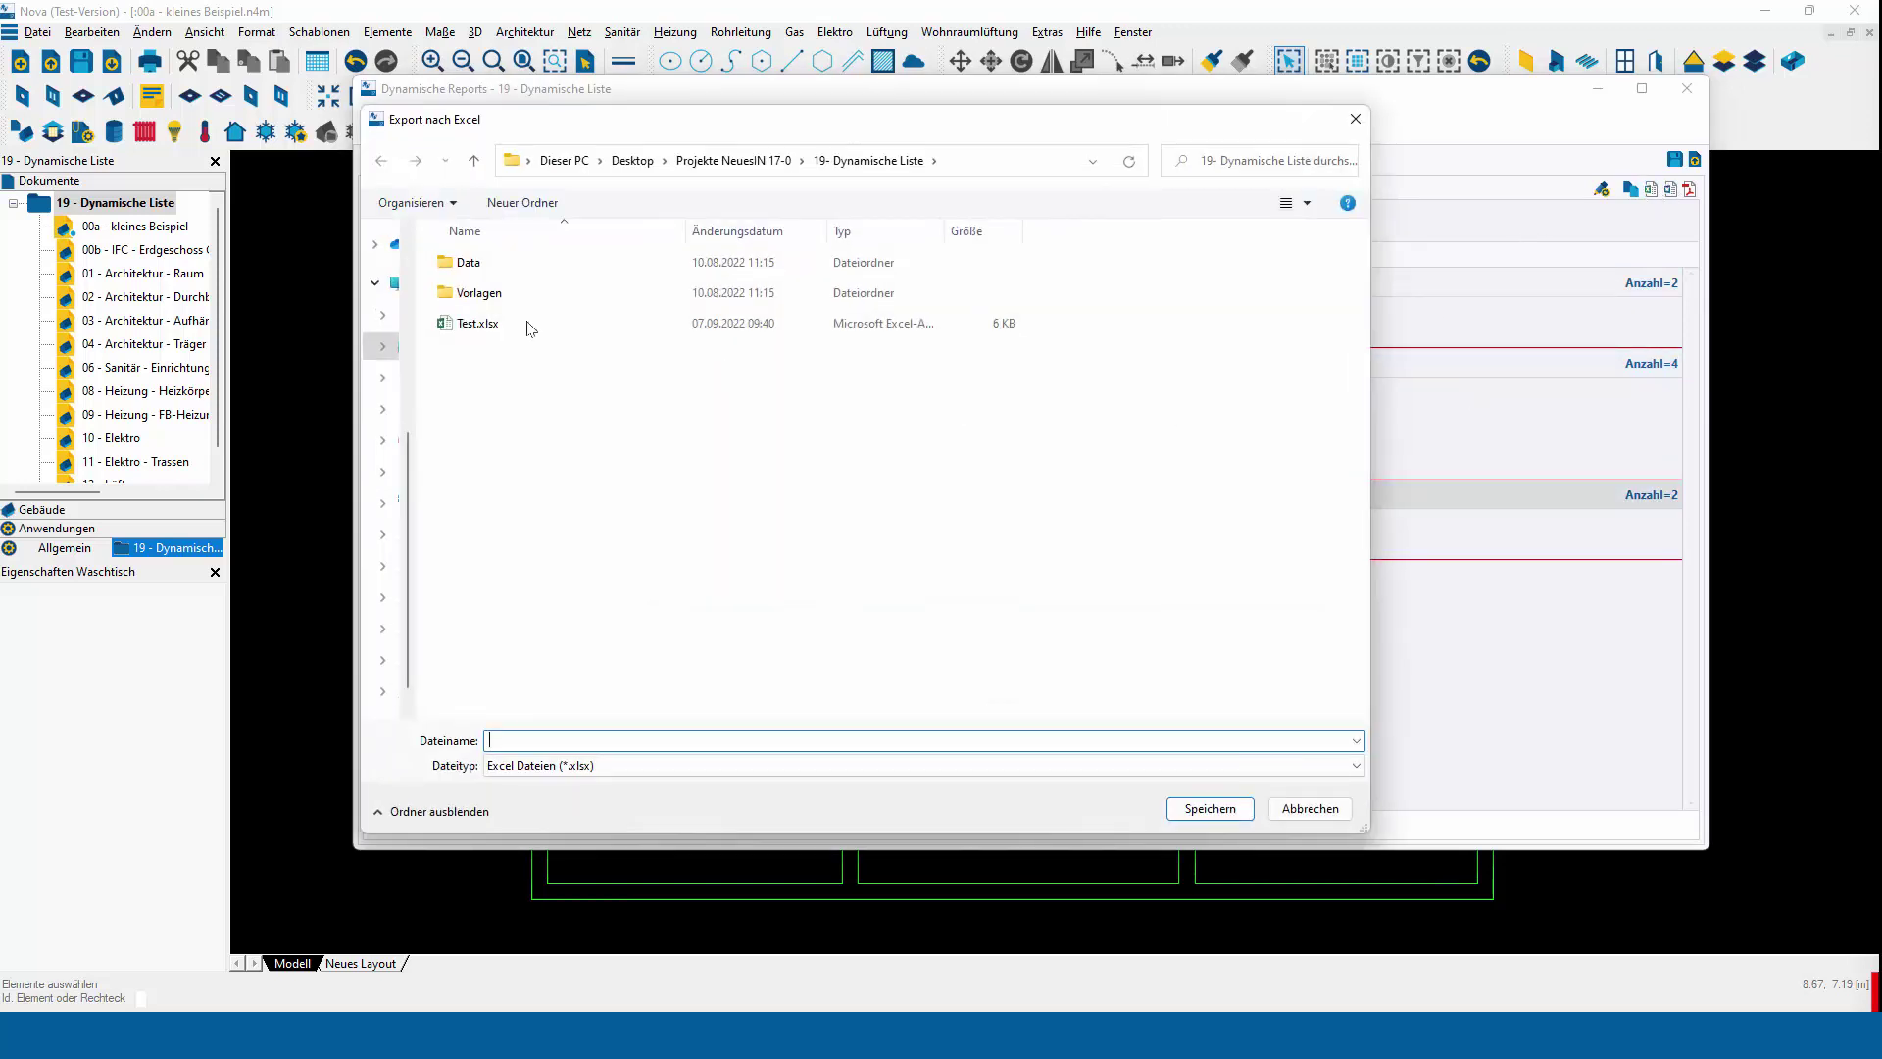
{"action": "double_click", "coordinate": [517, 323]}
{"action": "left_click", "coordinate": [989, 591]}
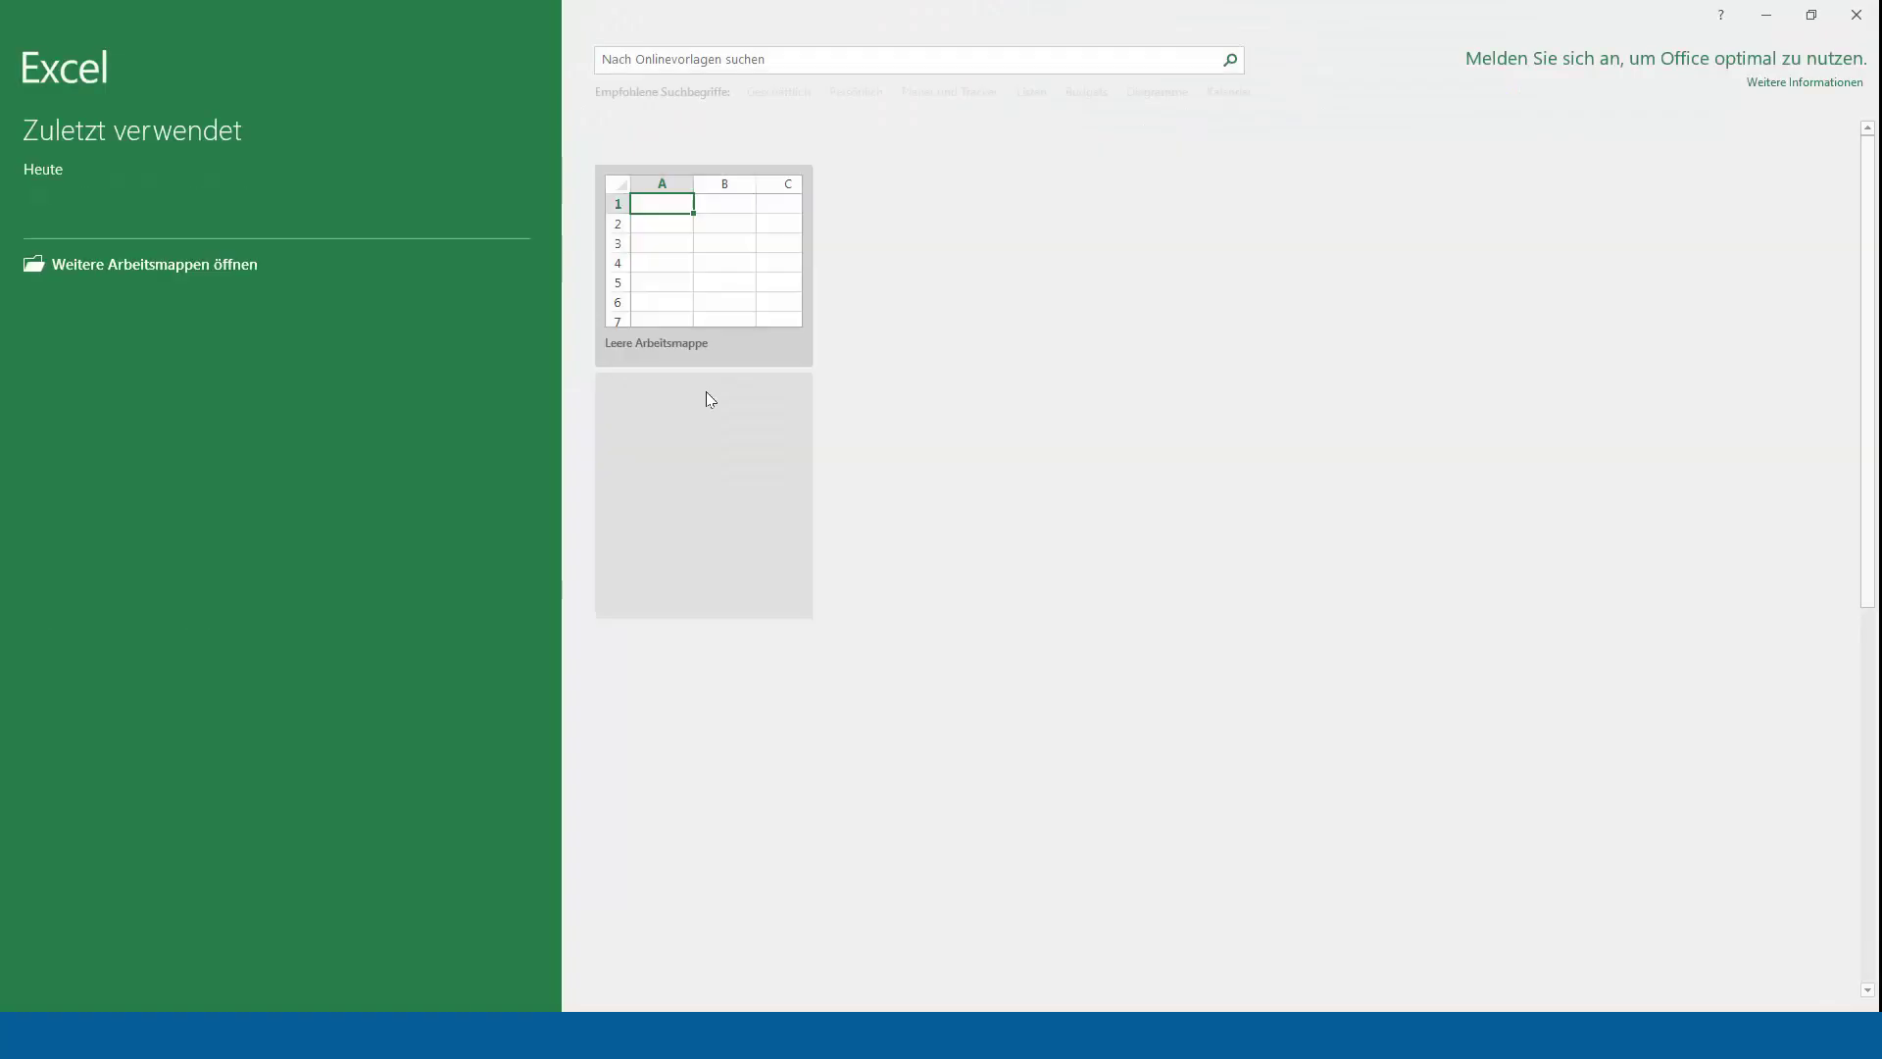
Check Test.xlsx's three room groups and DP value in C3, then close Excel without saving
{"action": "left_click", "coordinate": [113, 214]}
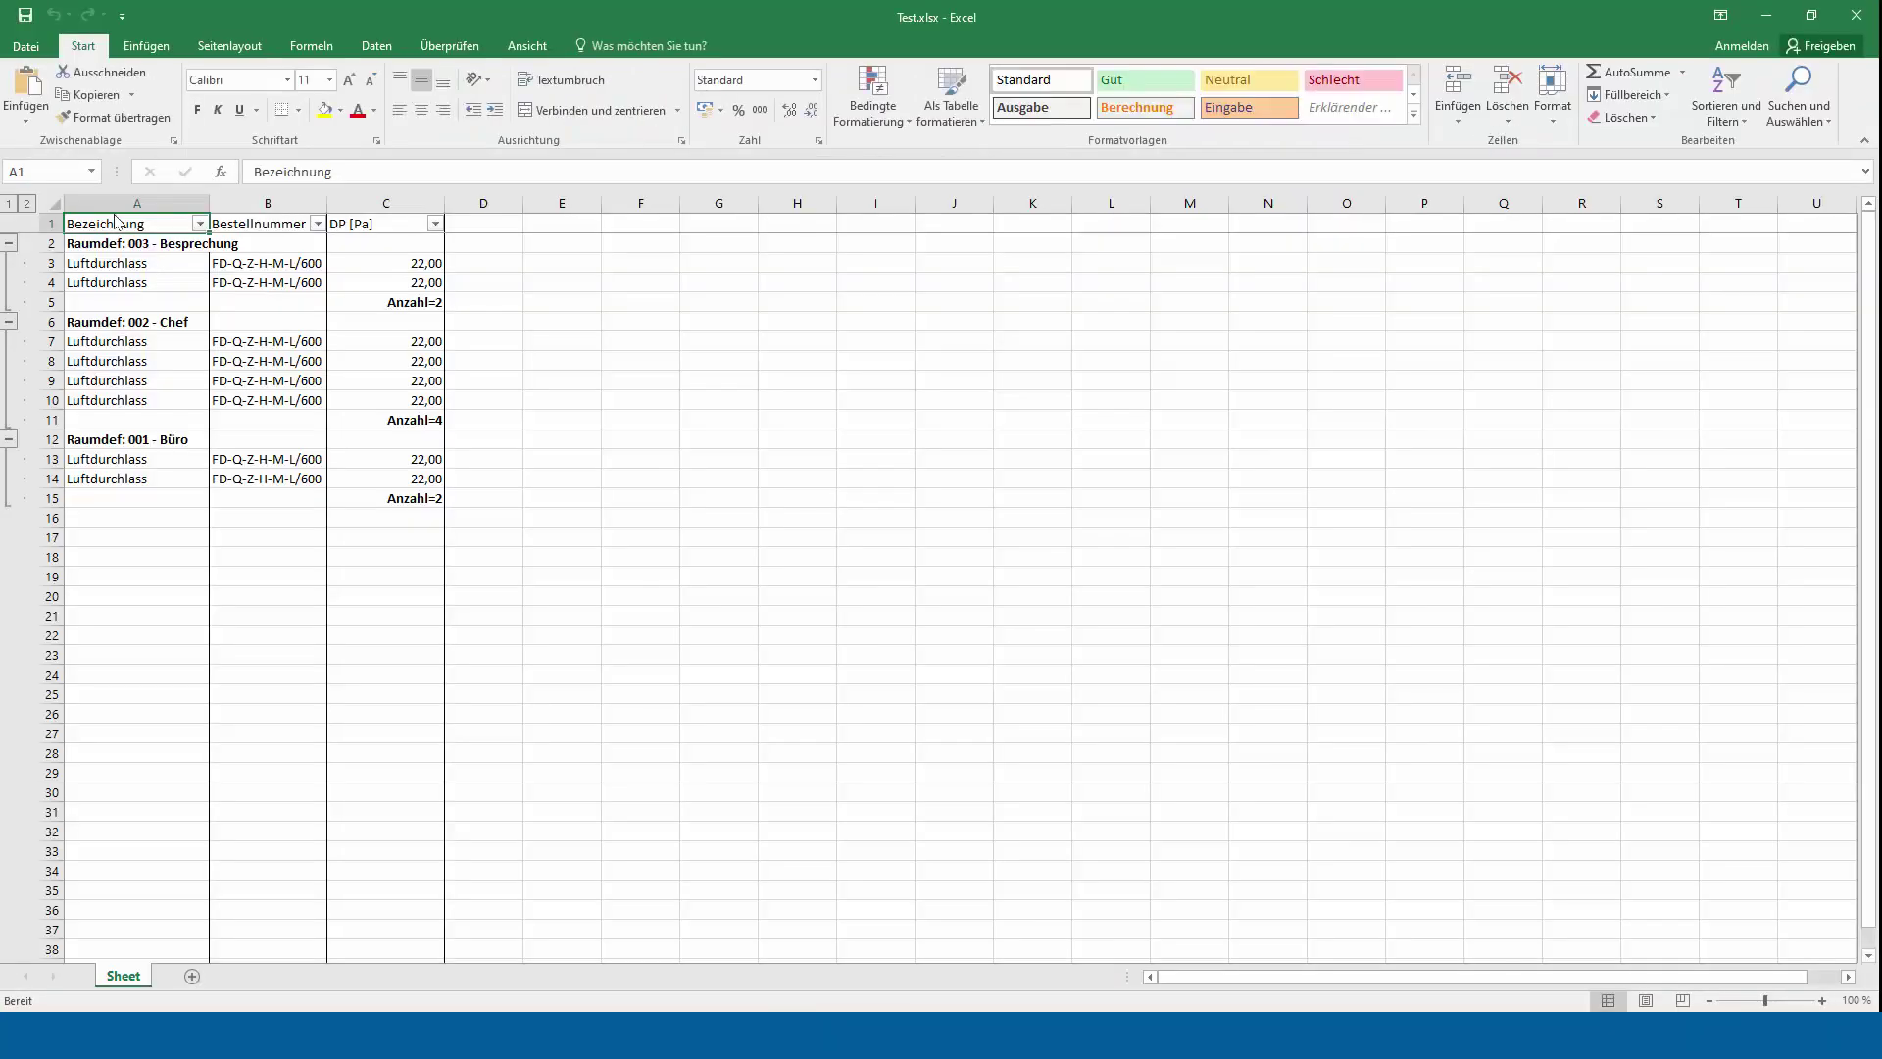
{"action": "left_click", "coordinate": [10, 246]}
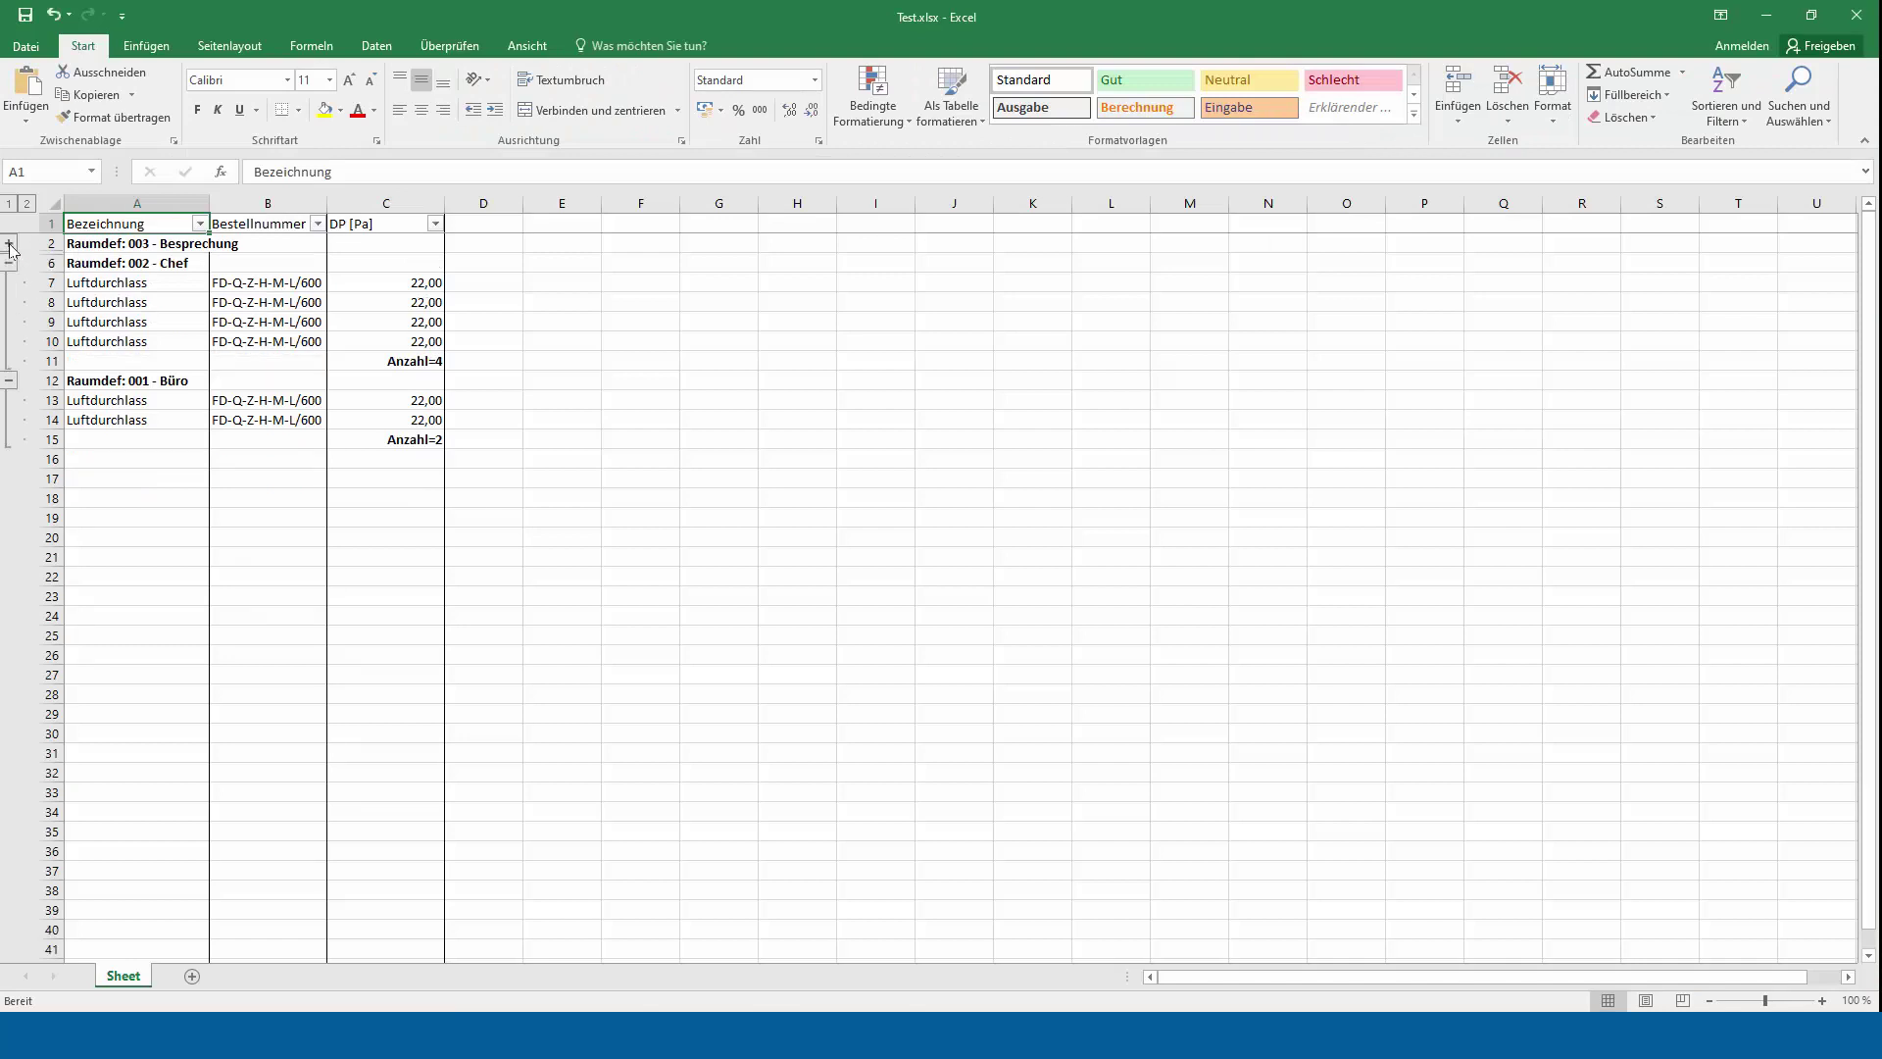
{"action": "left_click", "coordinate": [10, 244]}
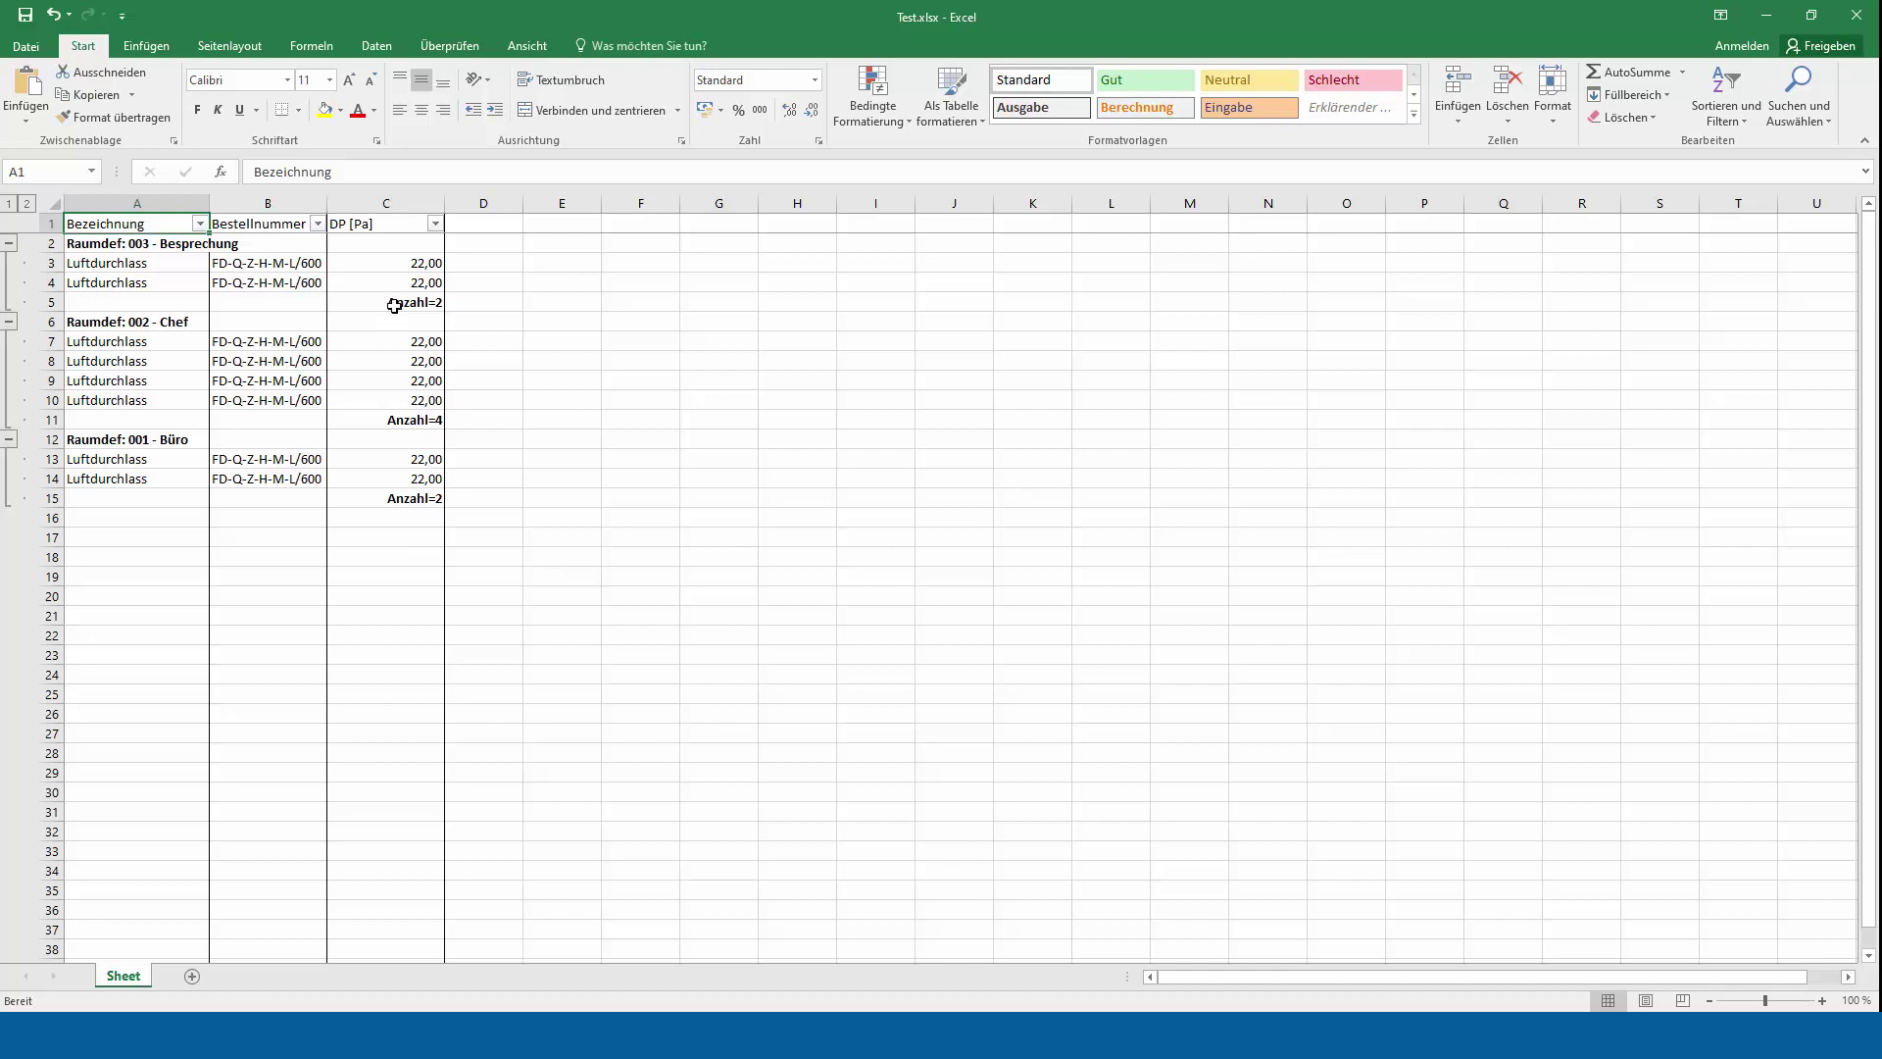
{"action": "left_click", "coordinate": [405, 262]}
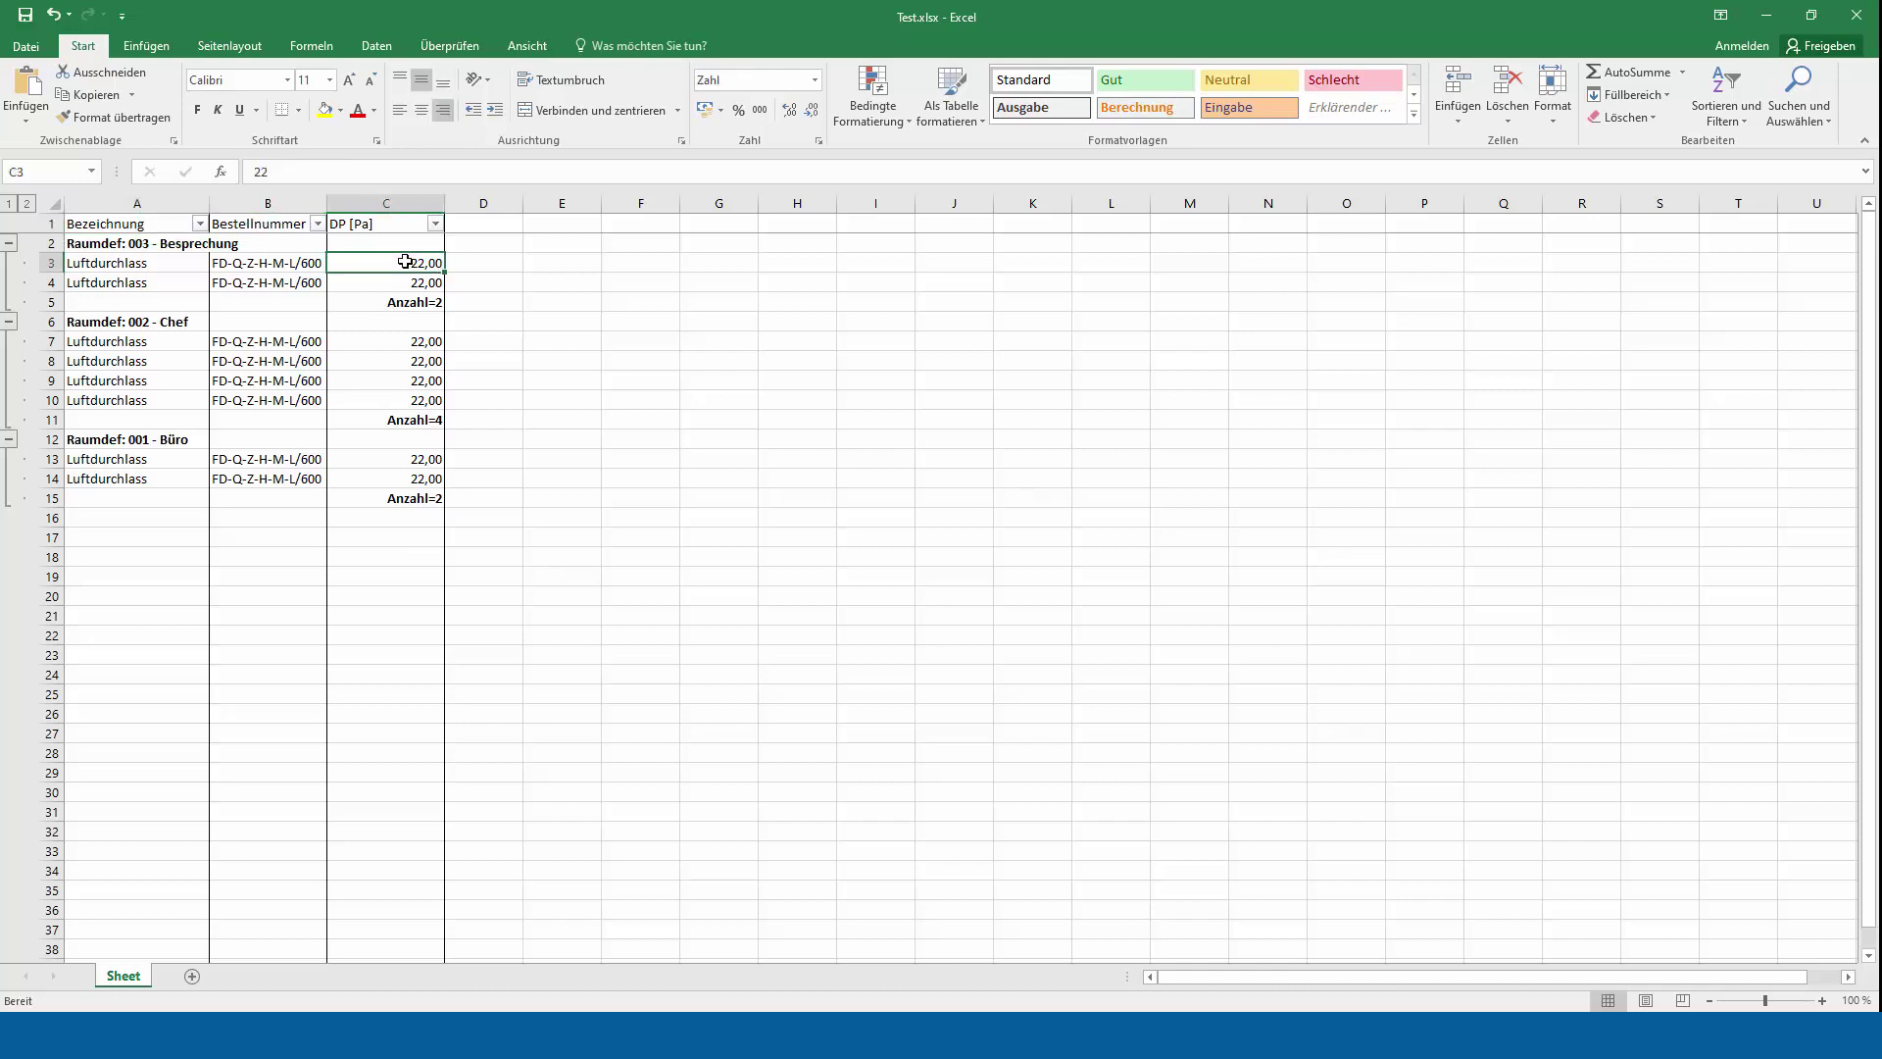
{"action": "left_click", "coordinate": [1856, 15]}
{"action": "left_click", "coordinate": [957, 543]}
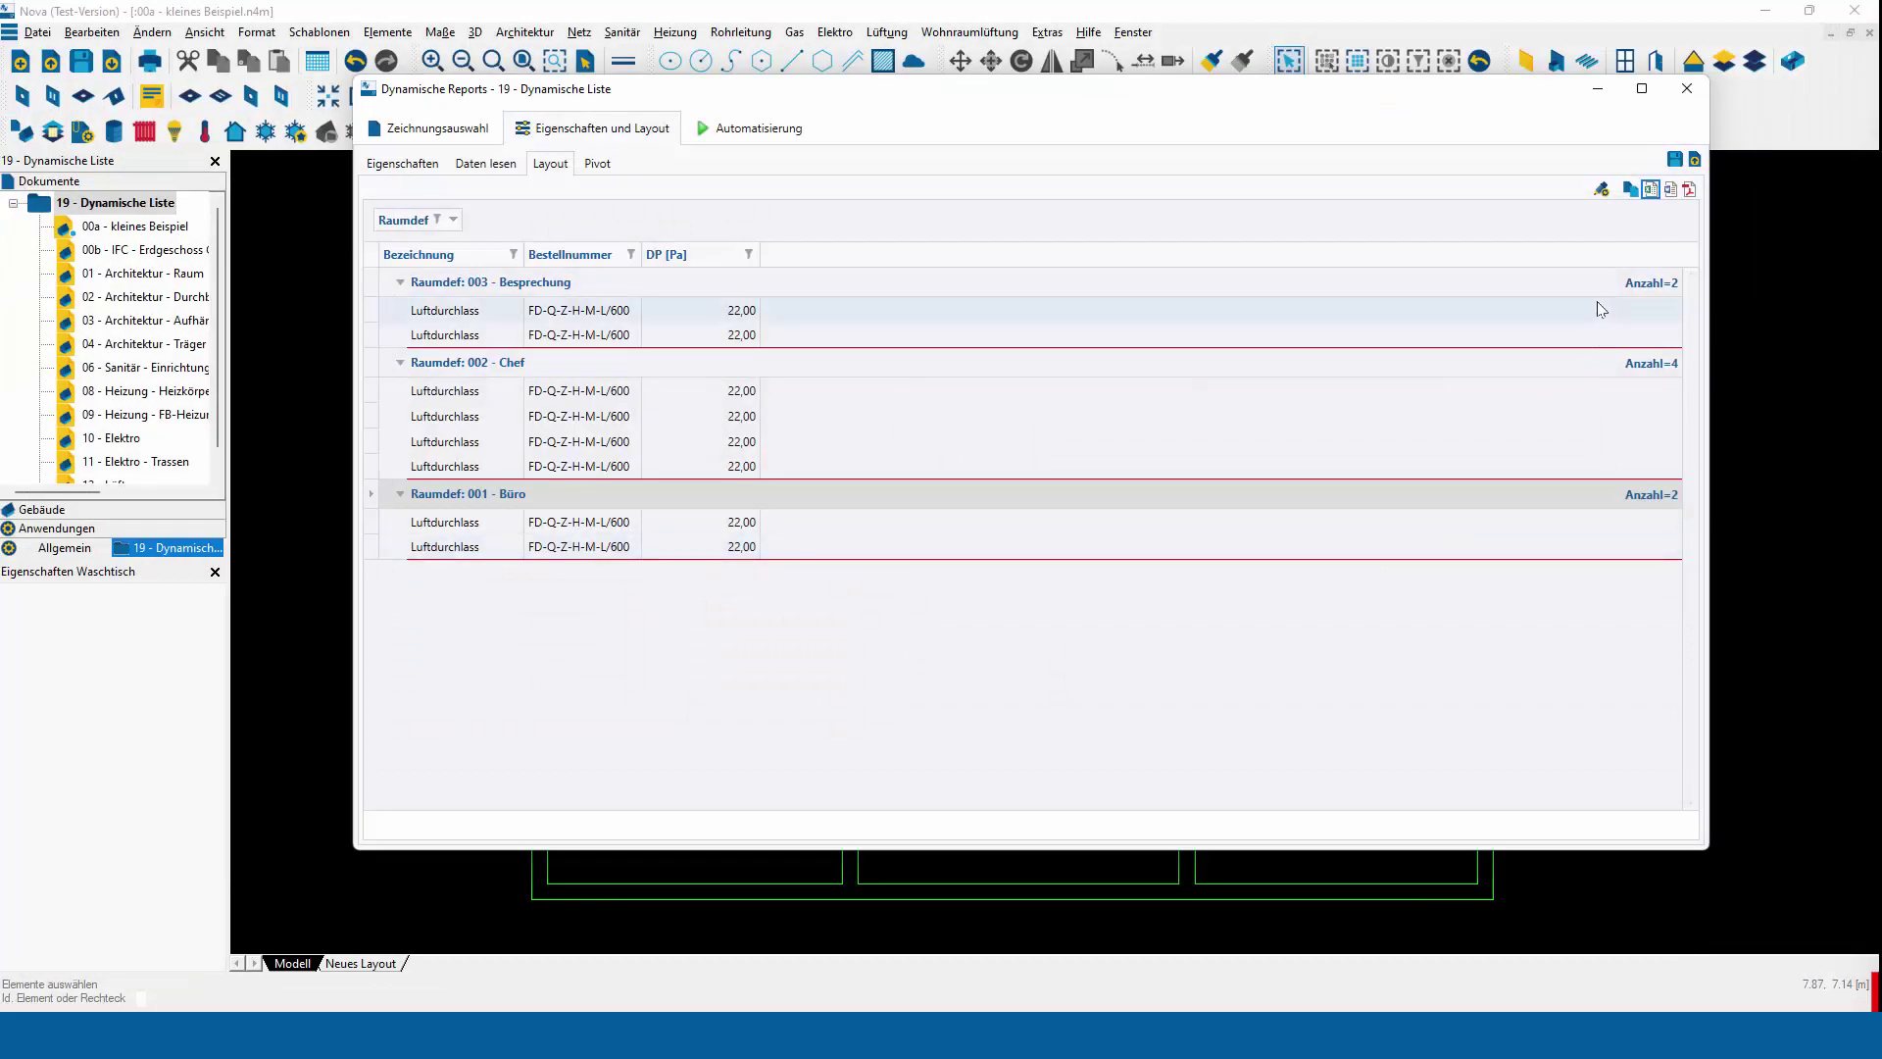
{"action": "left_click", "coordinate": [517, 286]}
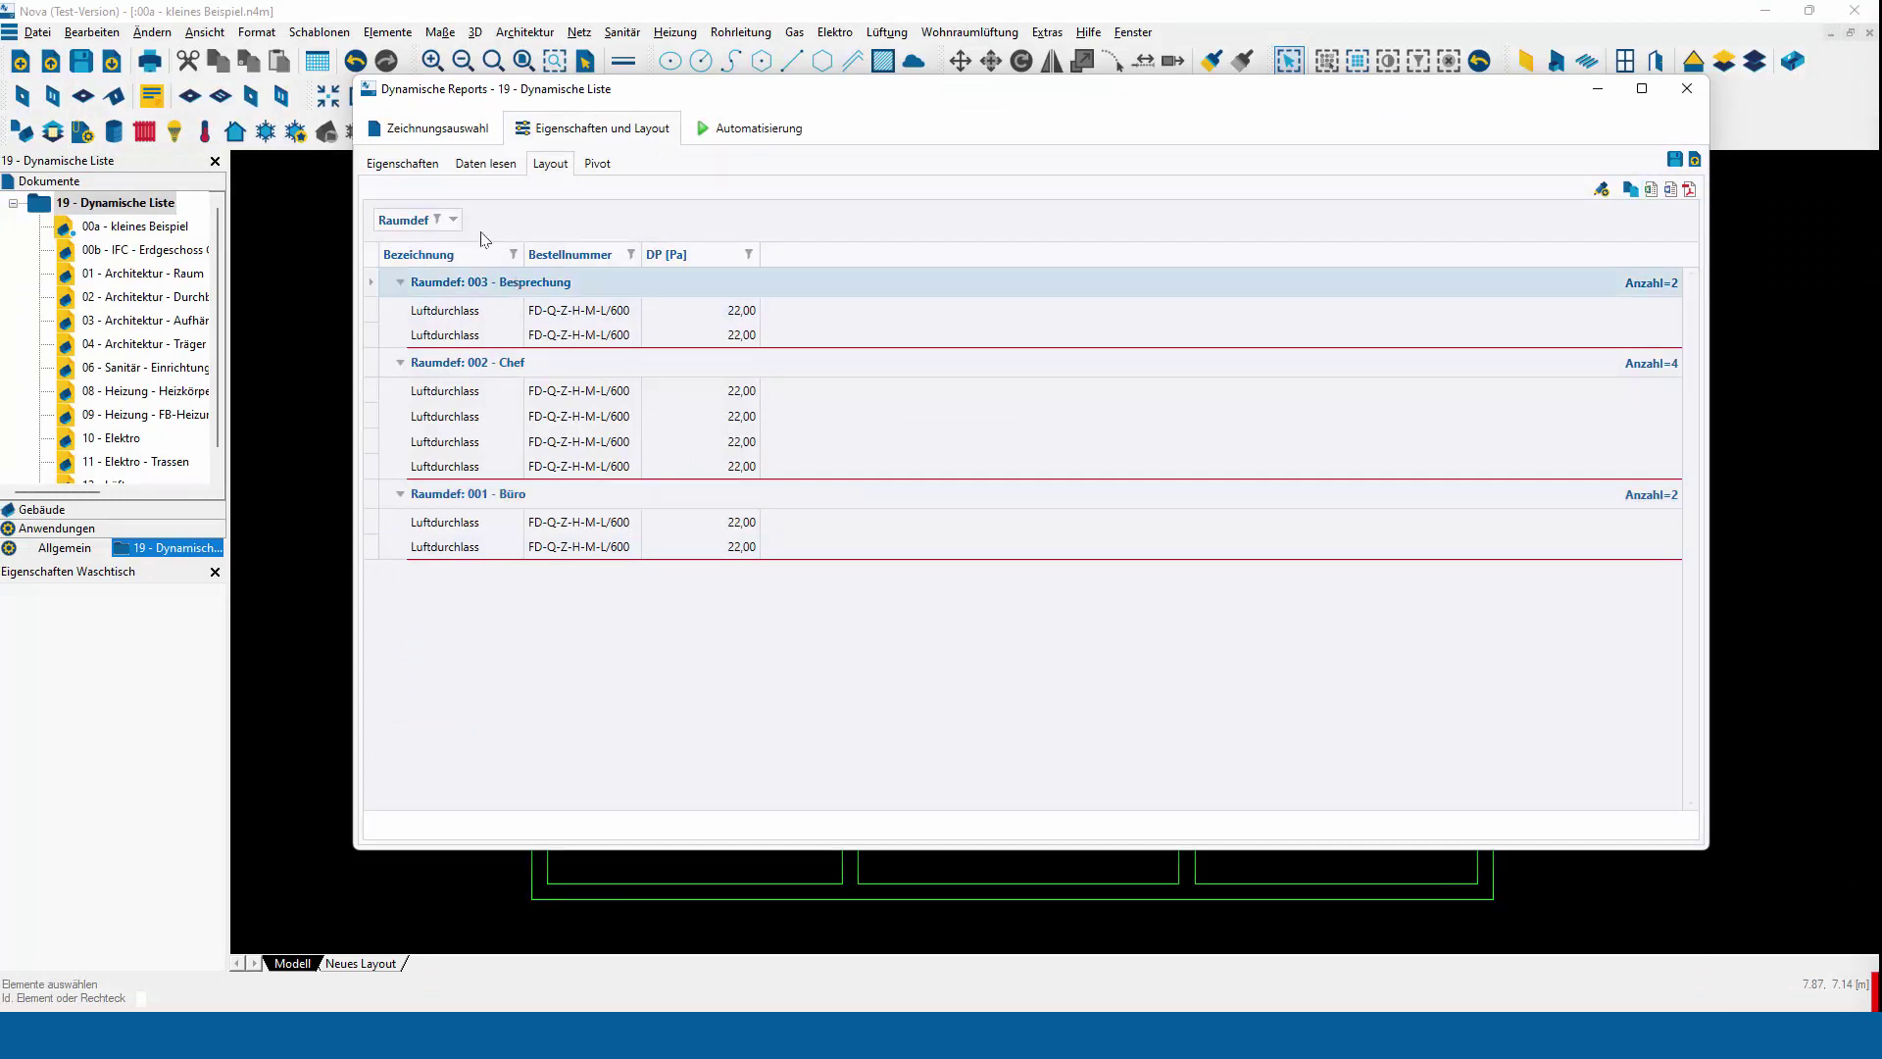
{"action": "right_click", "coordinate": [493, 261]}
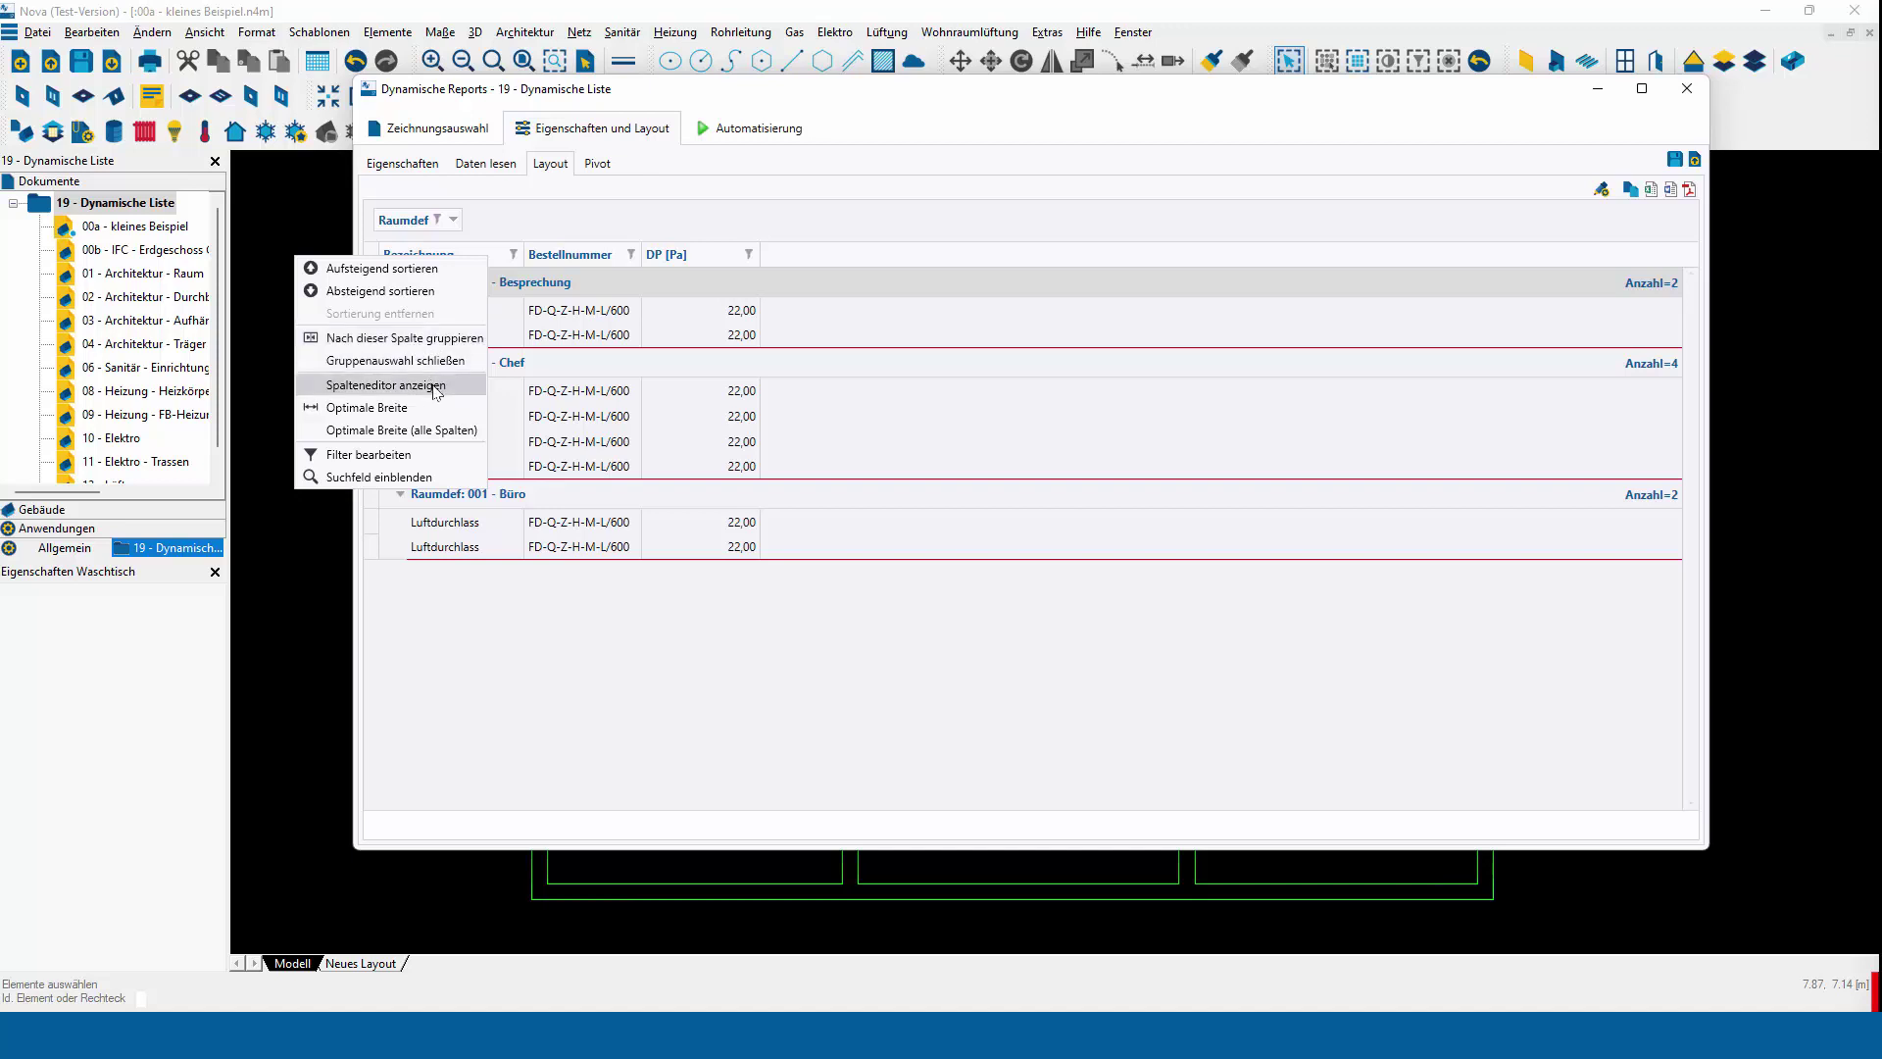
{"action": "left_click", "coordinate": [437, 386]}
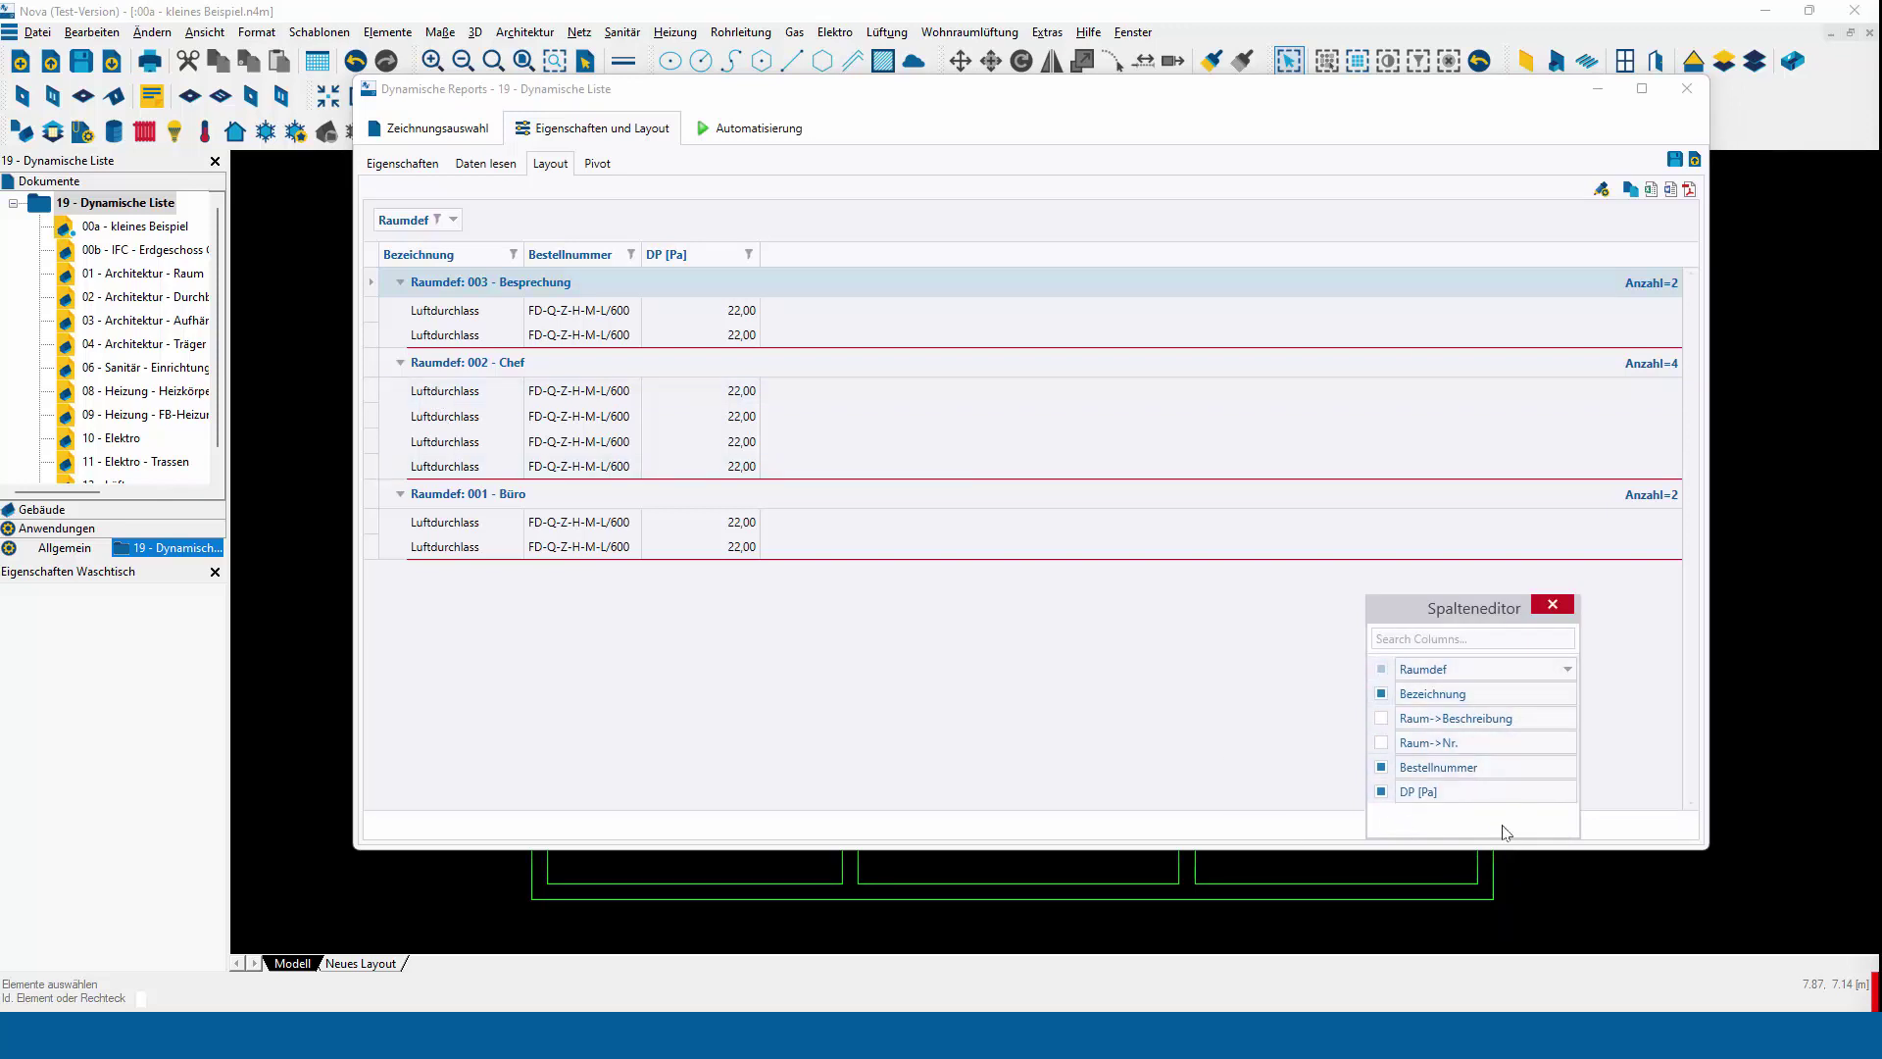
{"action": "left_click", "coordinate": [1553, 605]}
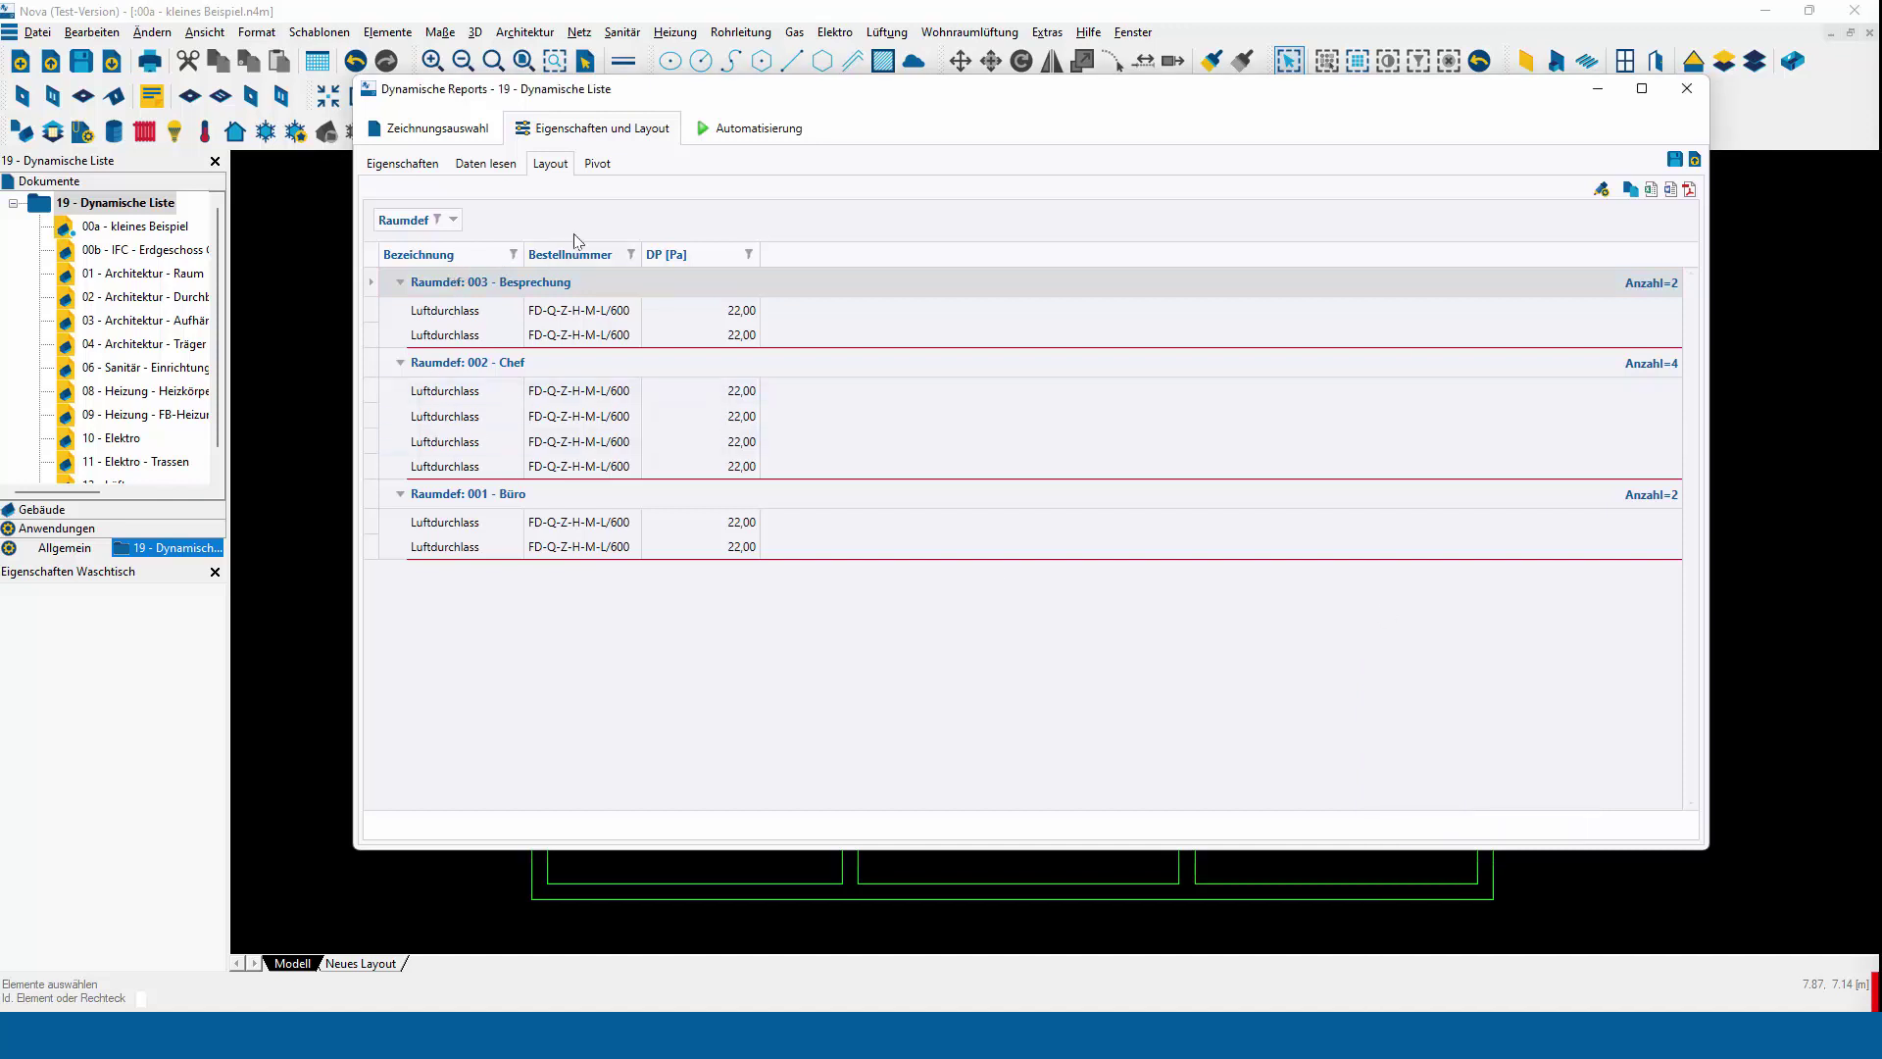
{"action": "left_click", "coordinate": [486, 163]}
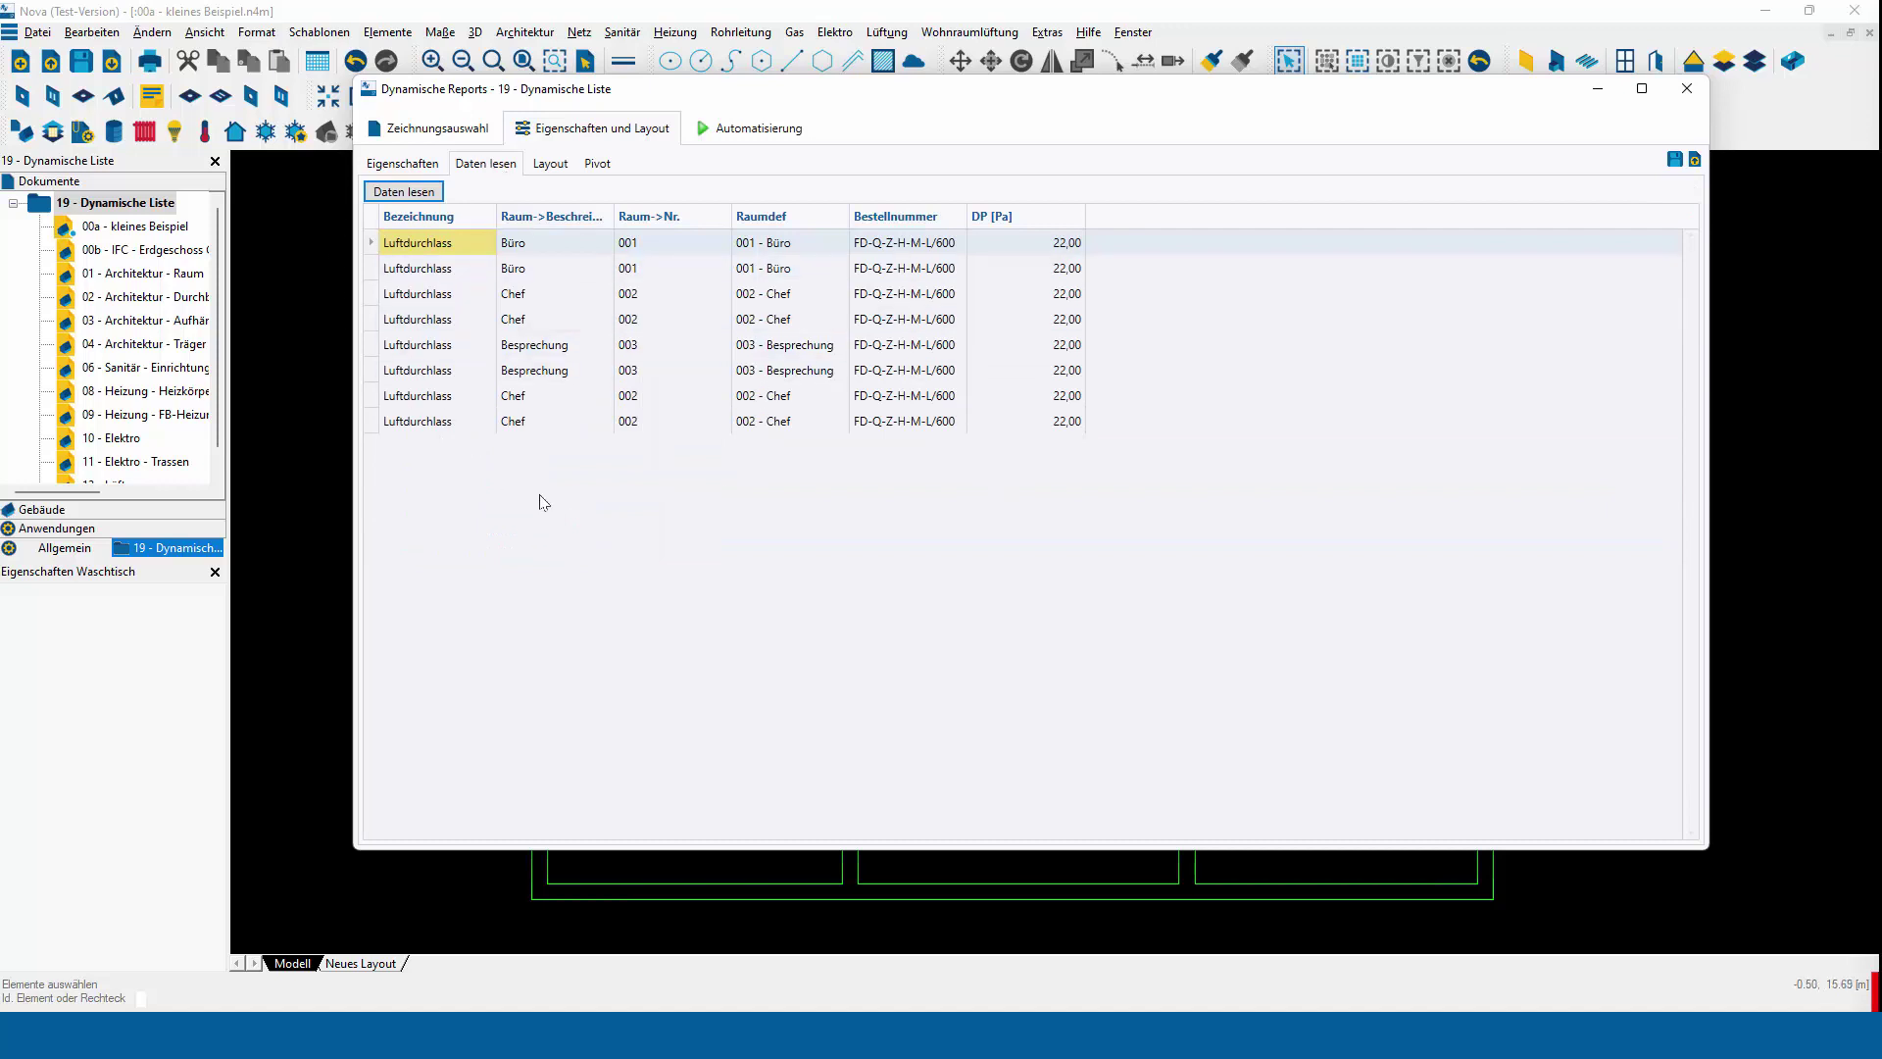
{"action": "left_click", "coordinate": [551, 164]}
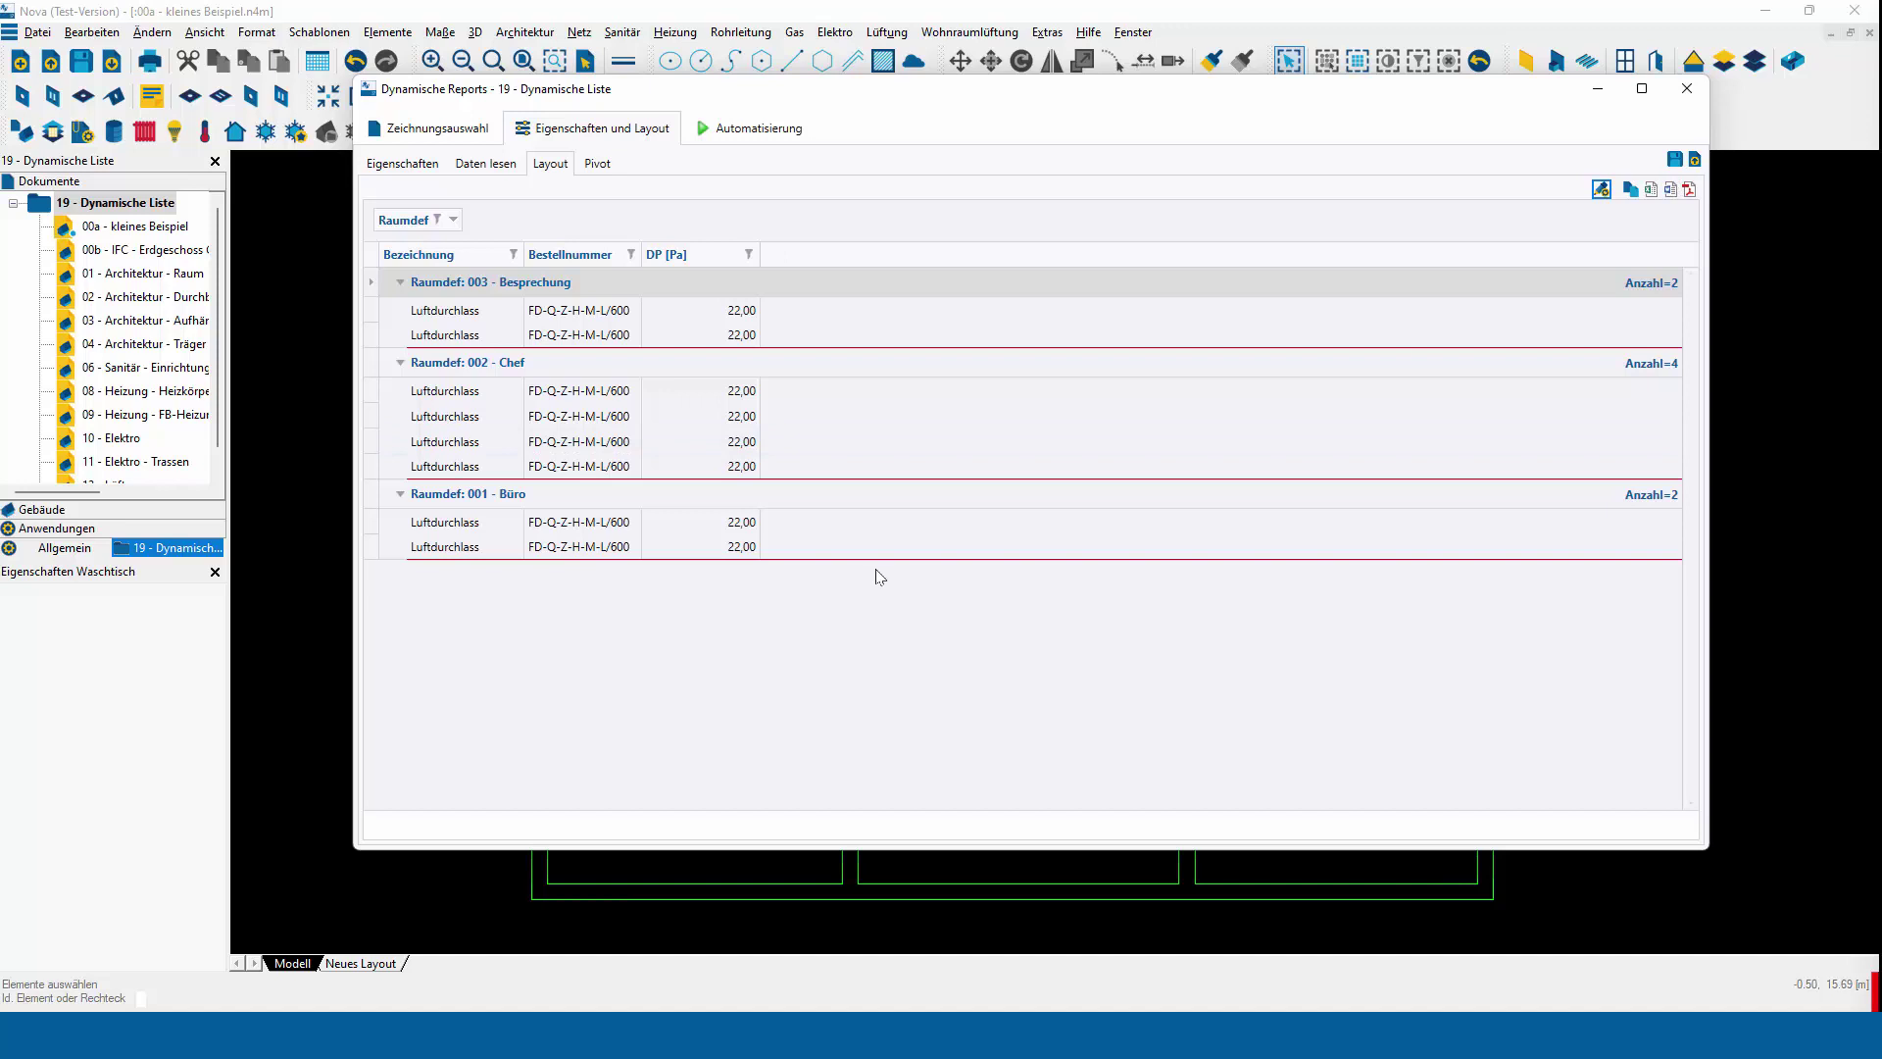
{"action": "right_click", "coordinate": [474, 258]}
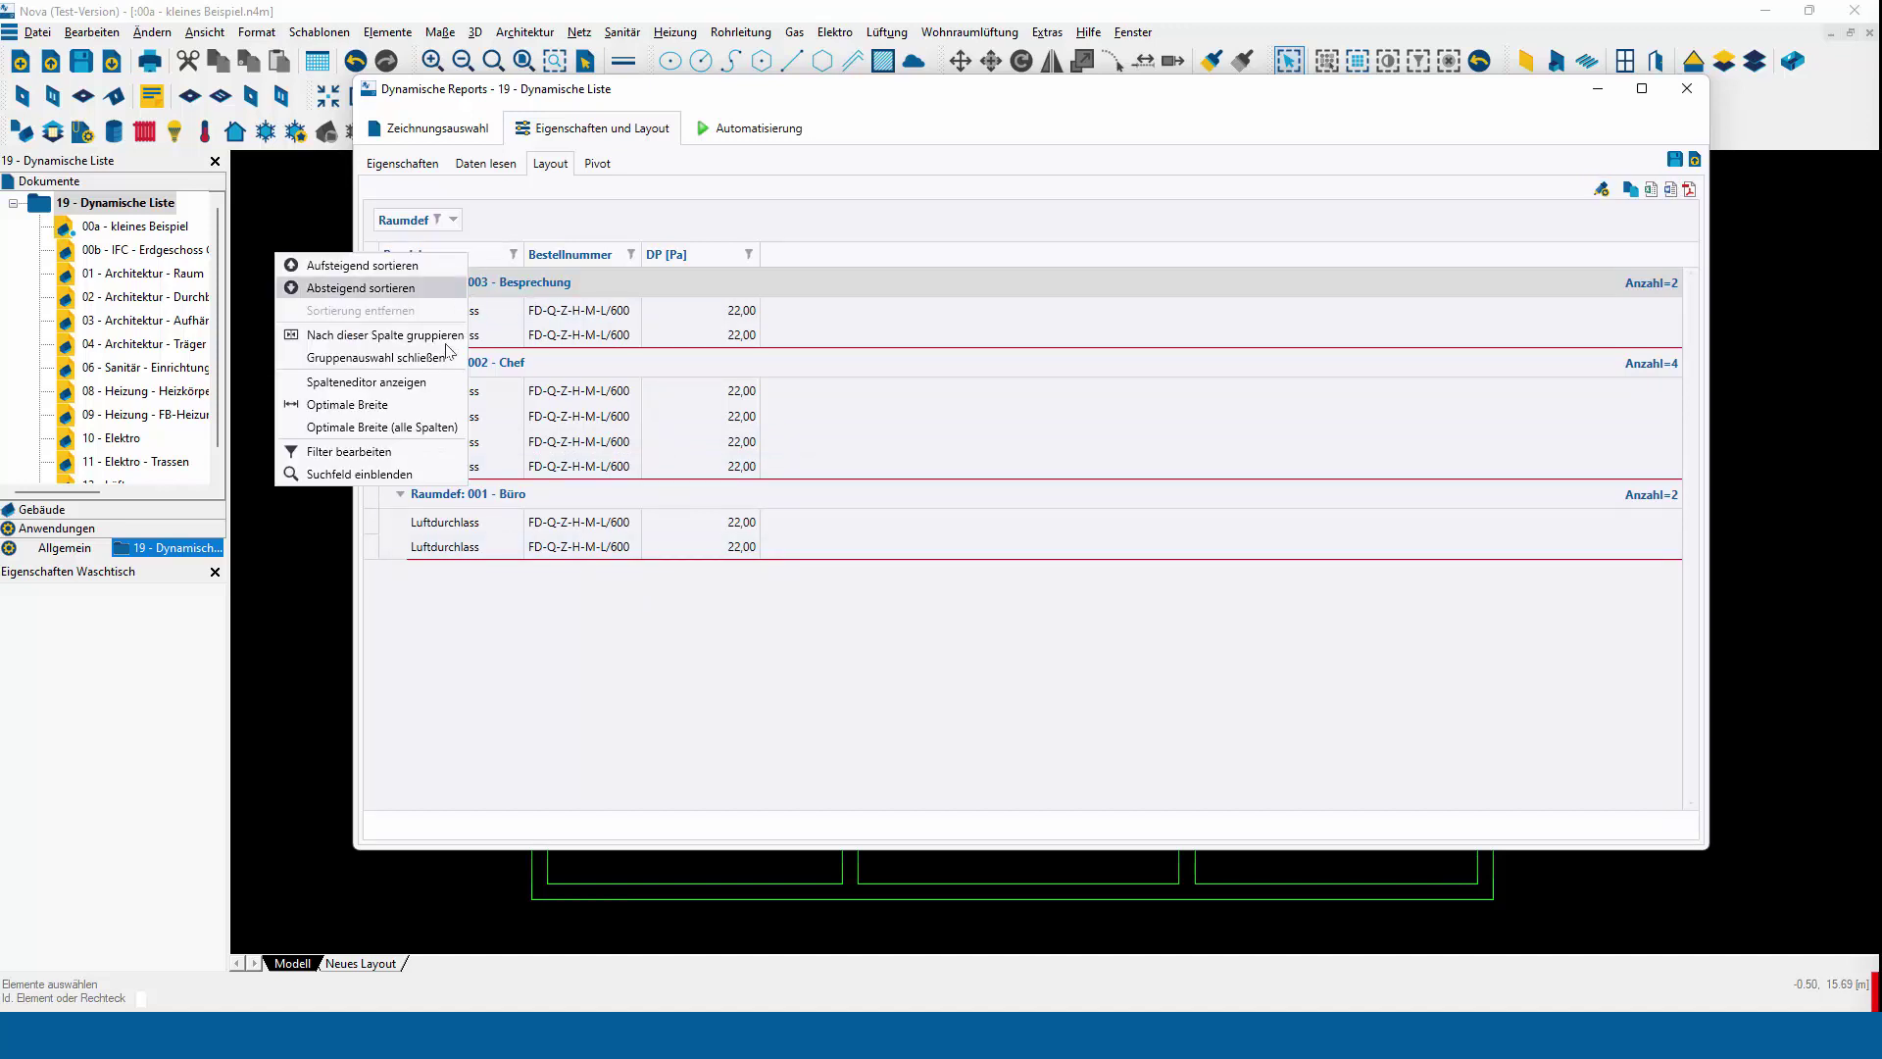
{"action": "left_click", "coordinate": [430, 453]}
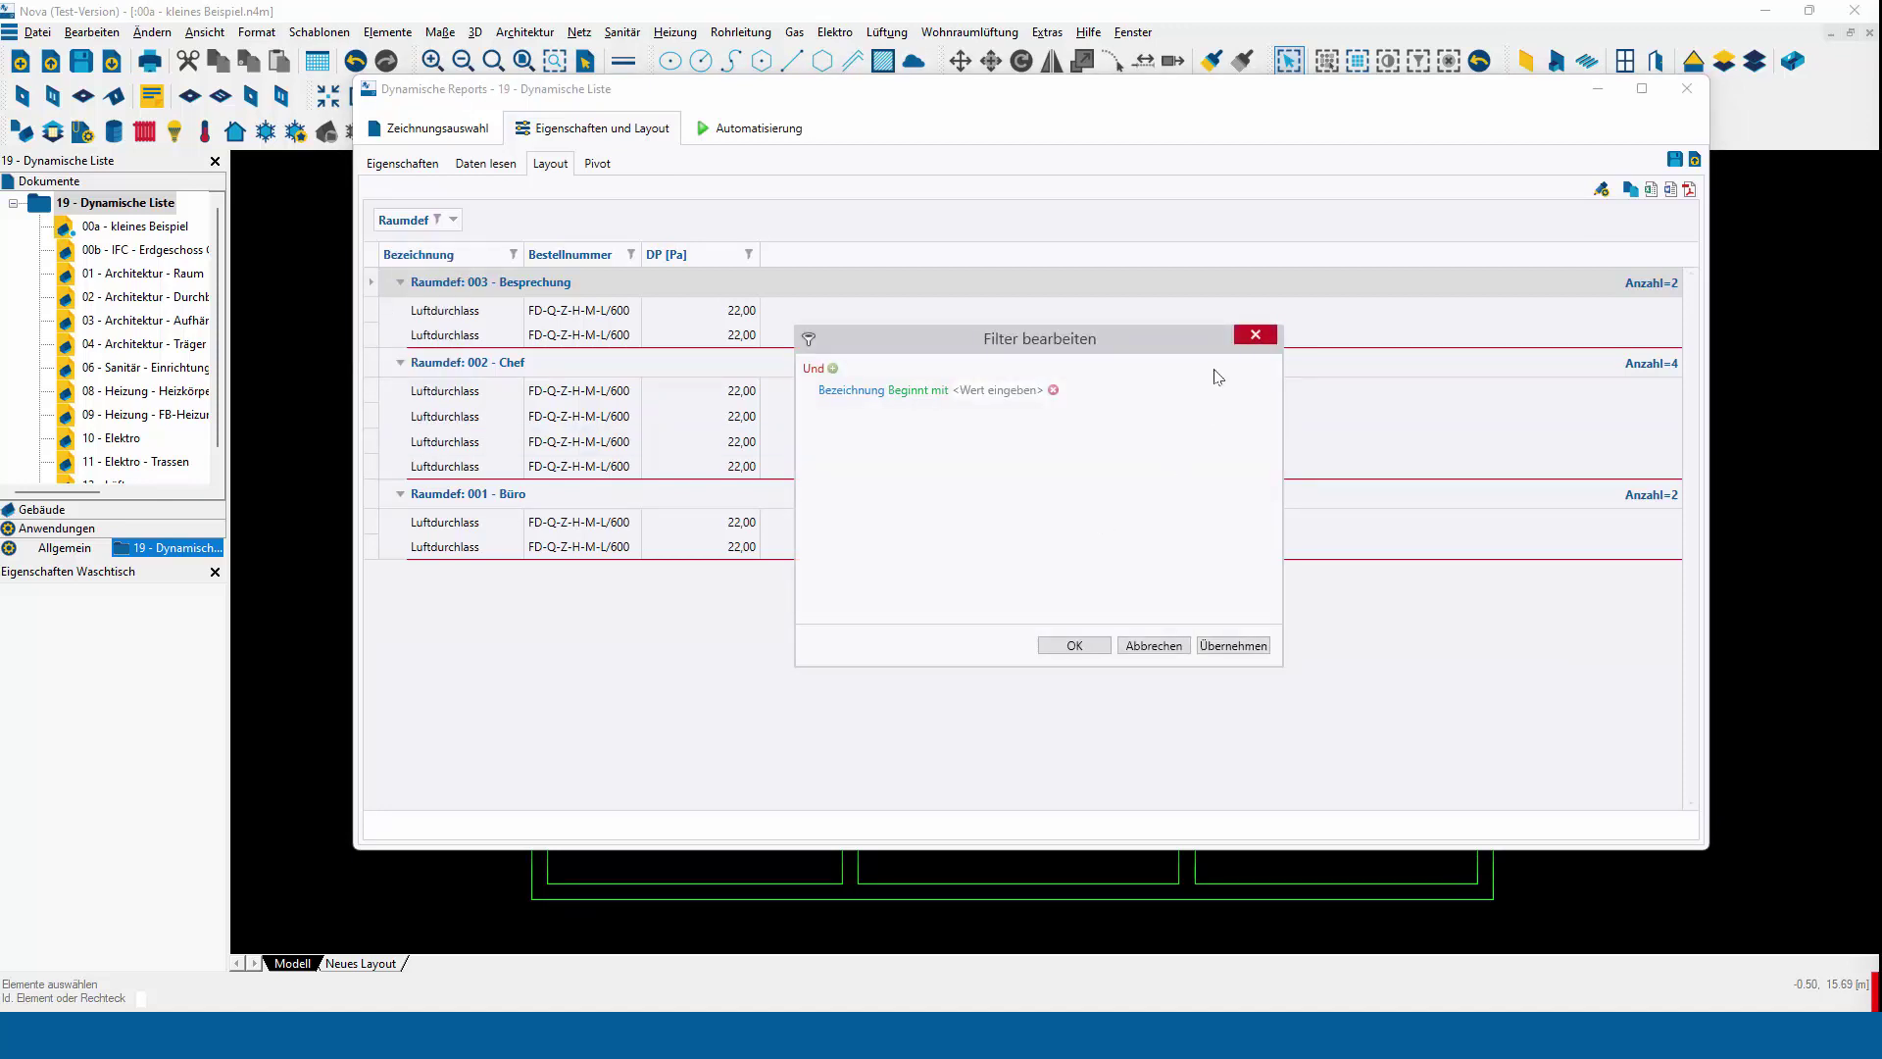
{"action": "left_click", "coordinate": [1256, 336]}
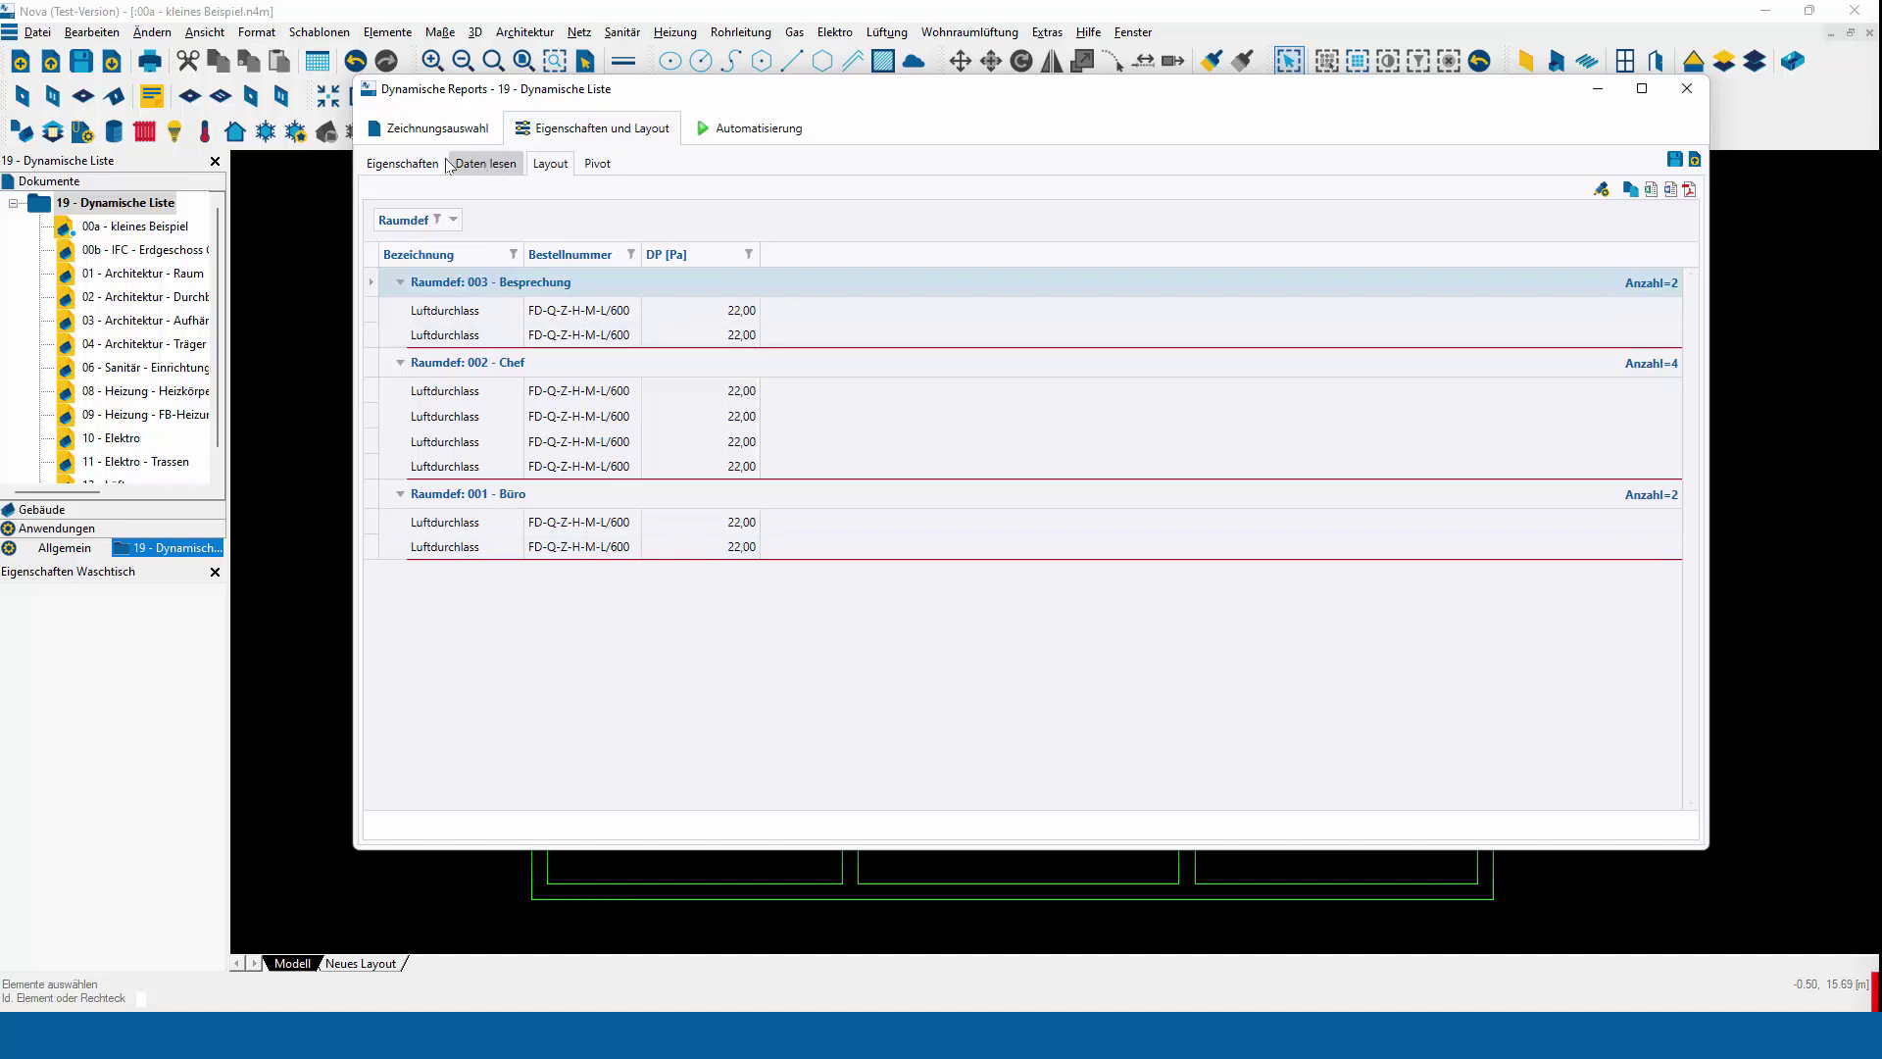
Close the report and rename the air outlet in room 001 to LaLa
{"action": "left_click", "coordinate": [476, 138]}
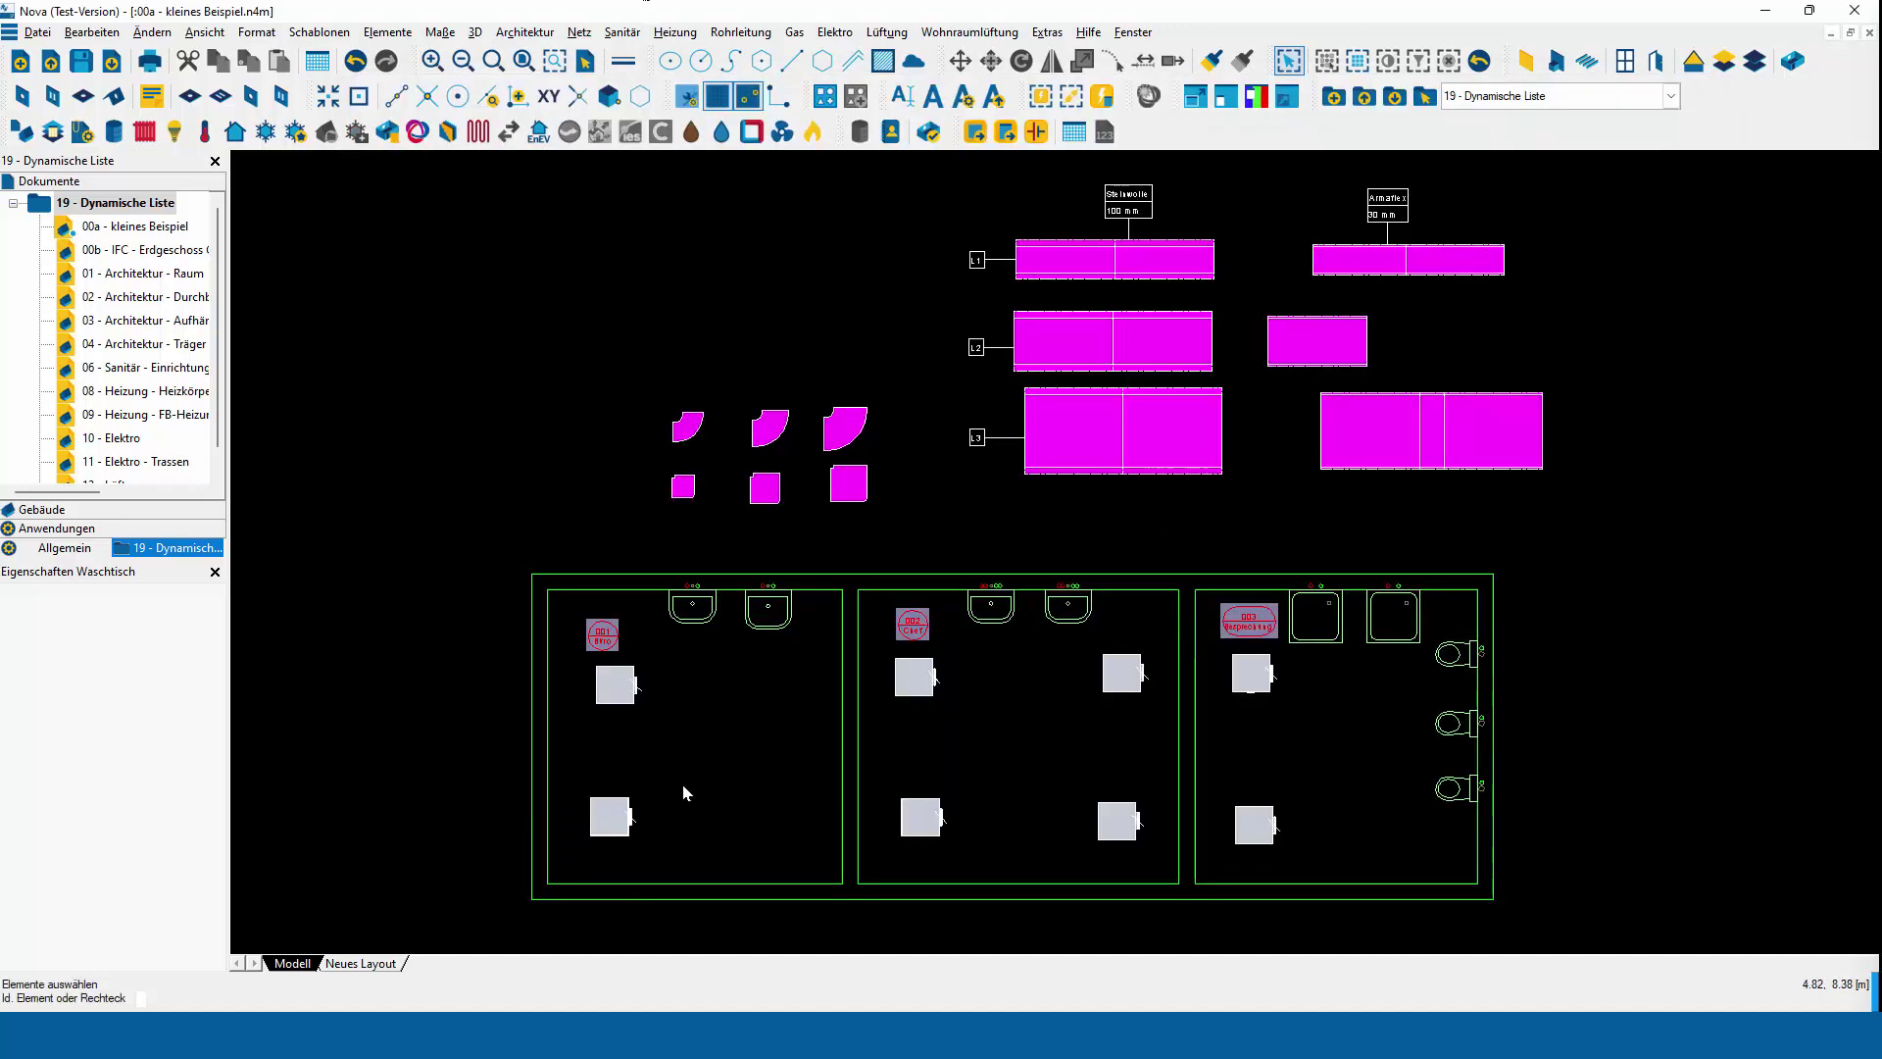
{"action": "middle_click_drag", "start_coordinate": [691, 745], "coordinate": [729, 595]}
{"action": "left_click", "coordinate": [649, 520]}
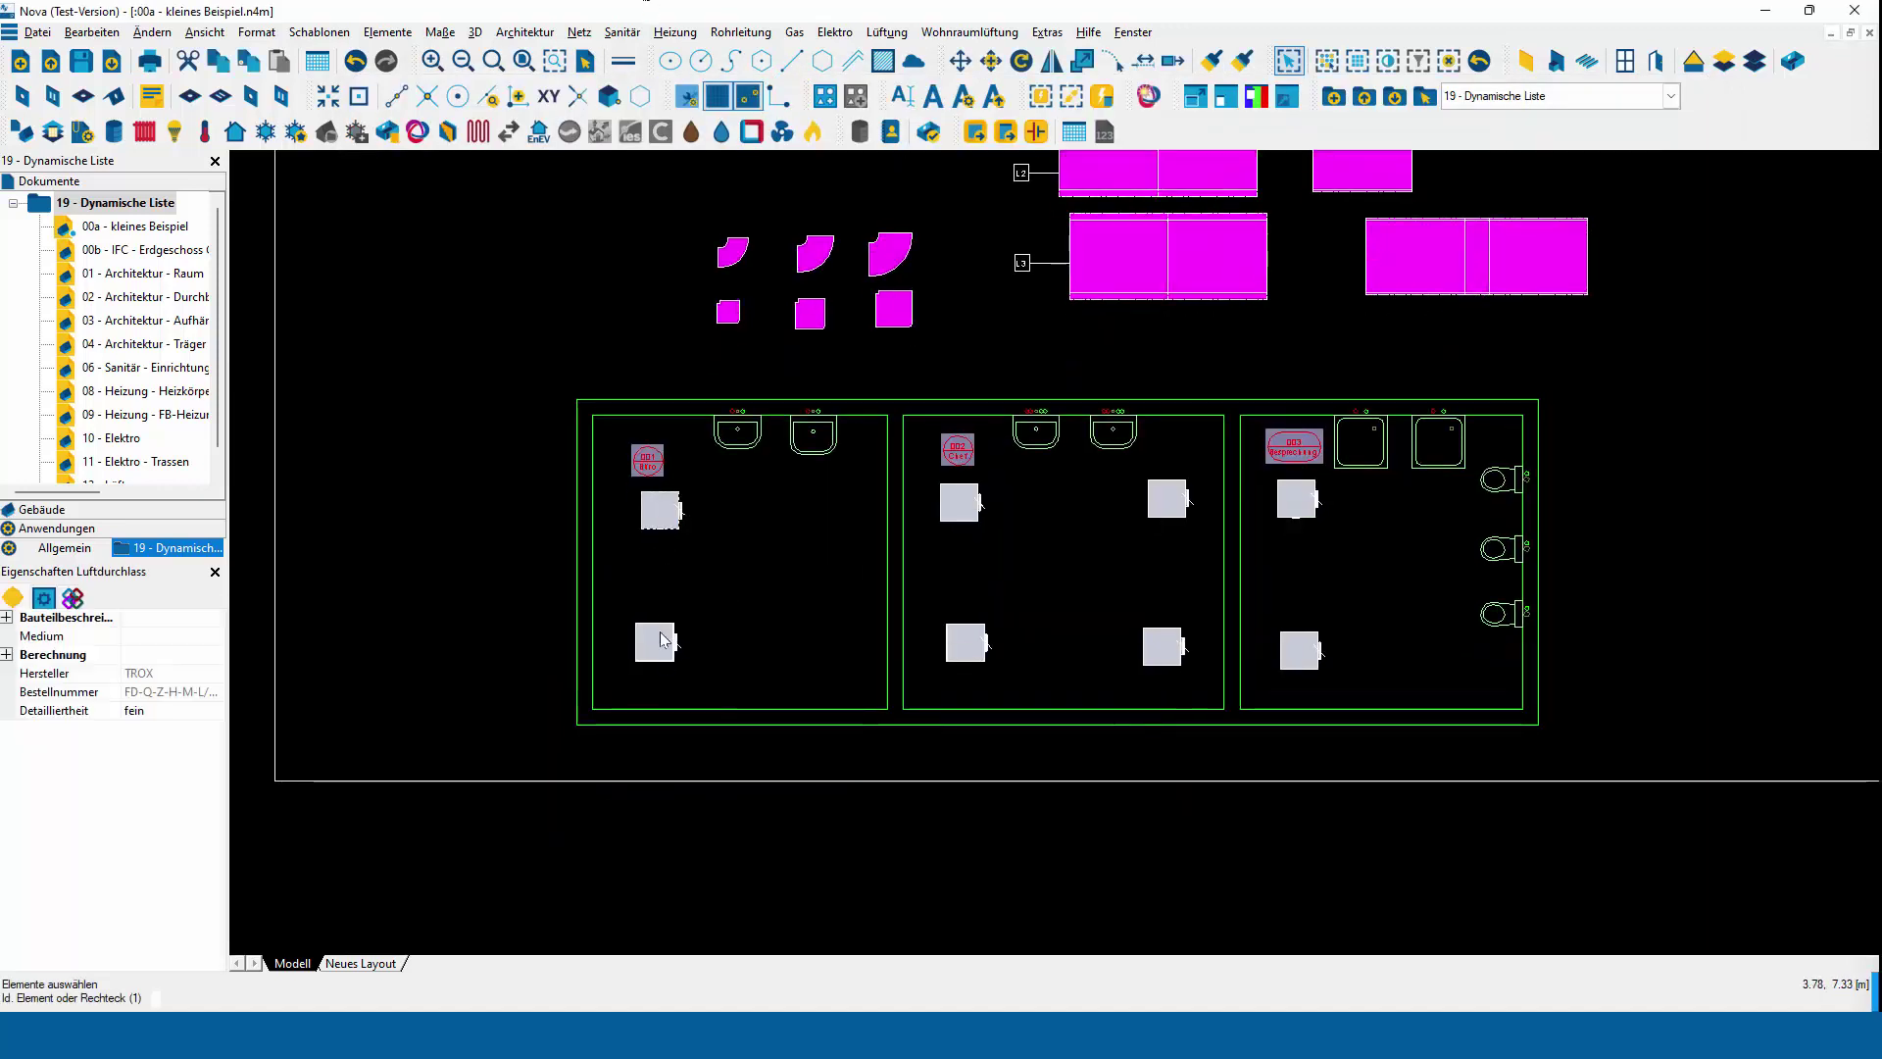
{"action": "left_click", "coordinate": [7, 618]}
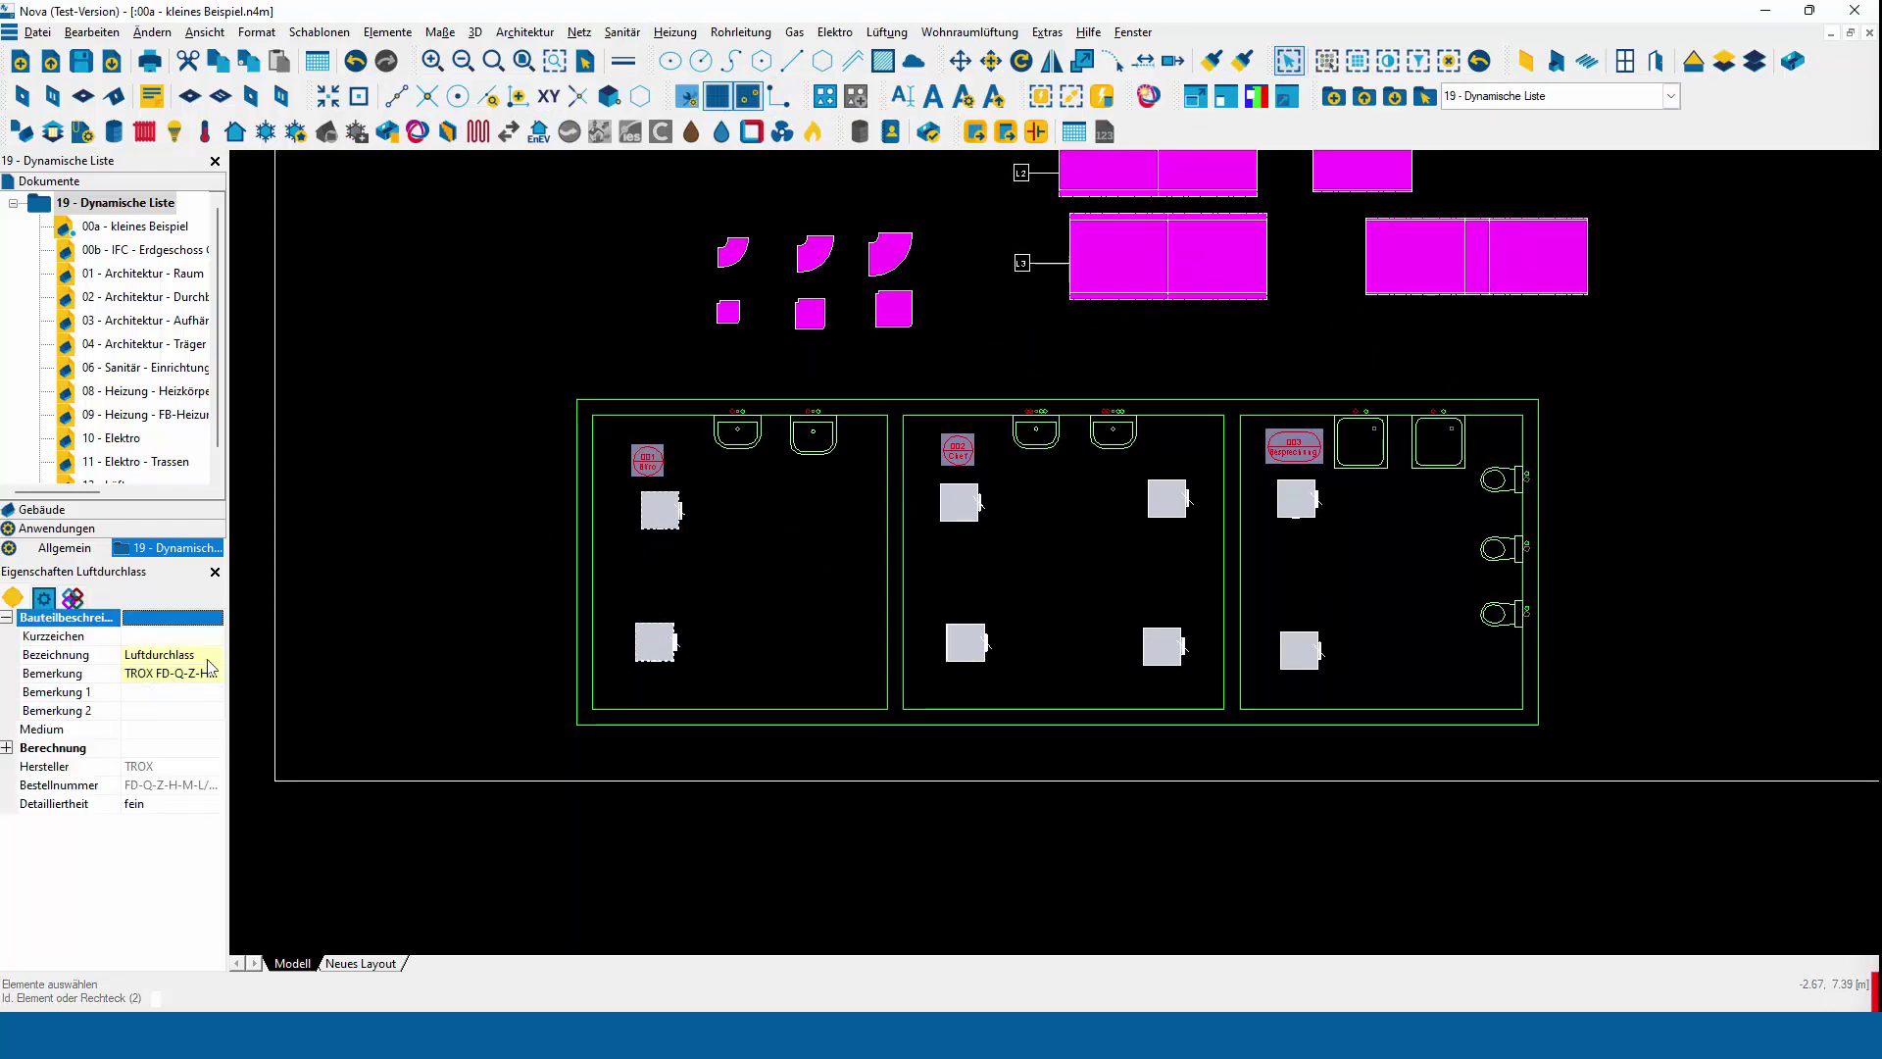
{"action": "left_click", "coordinate": [88, 655]}
{"action": "type", "text": "LalA"}
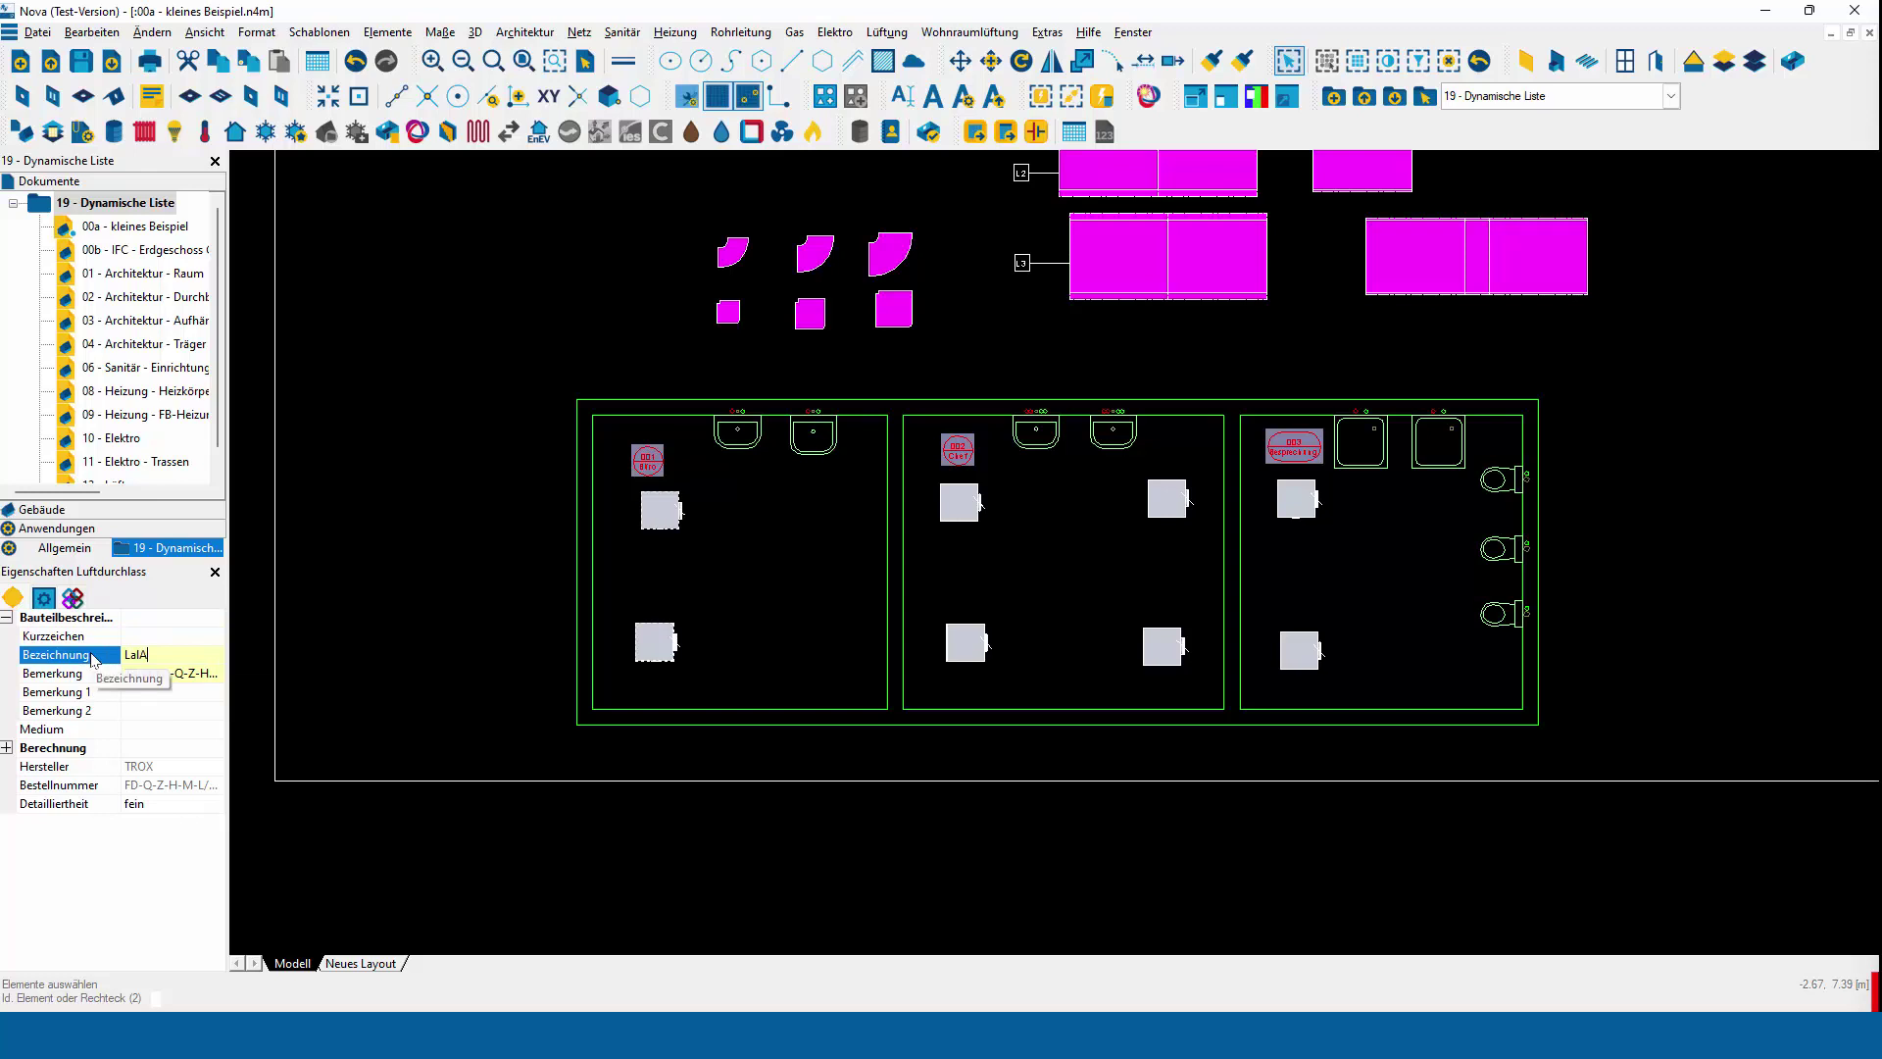
{"action": "key", "text": "BackSpace"}
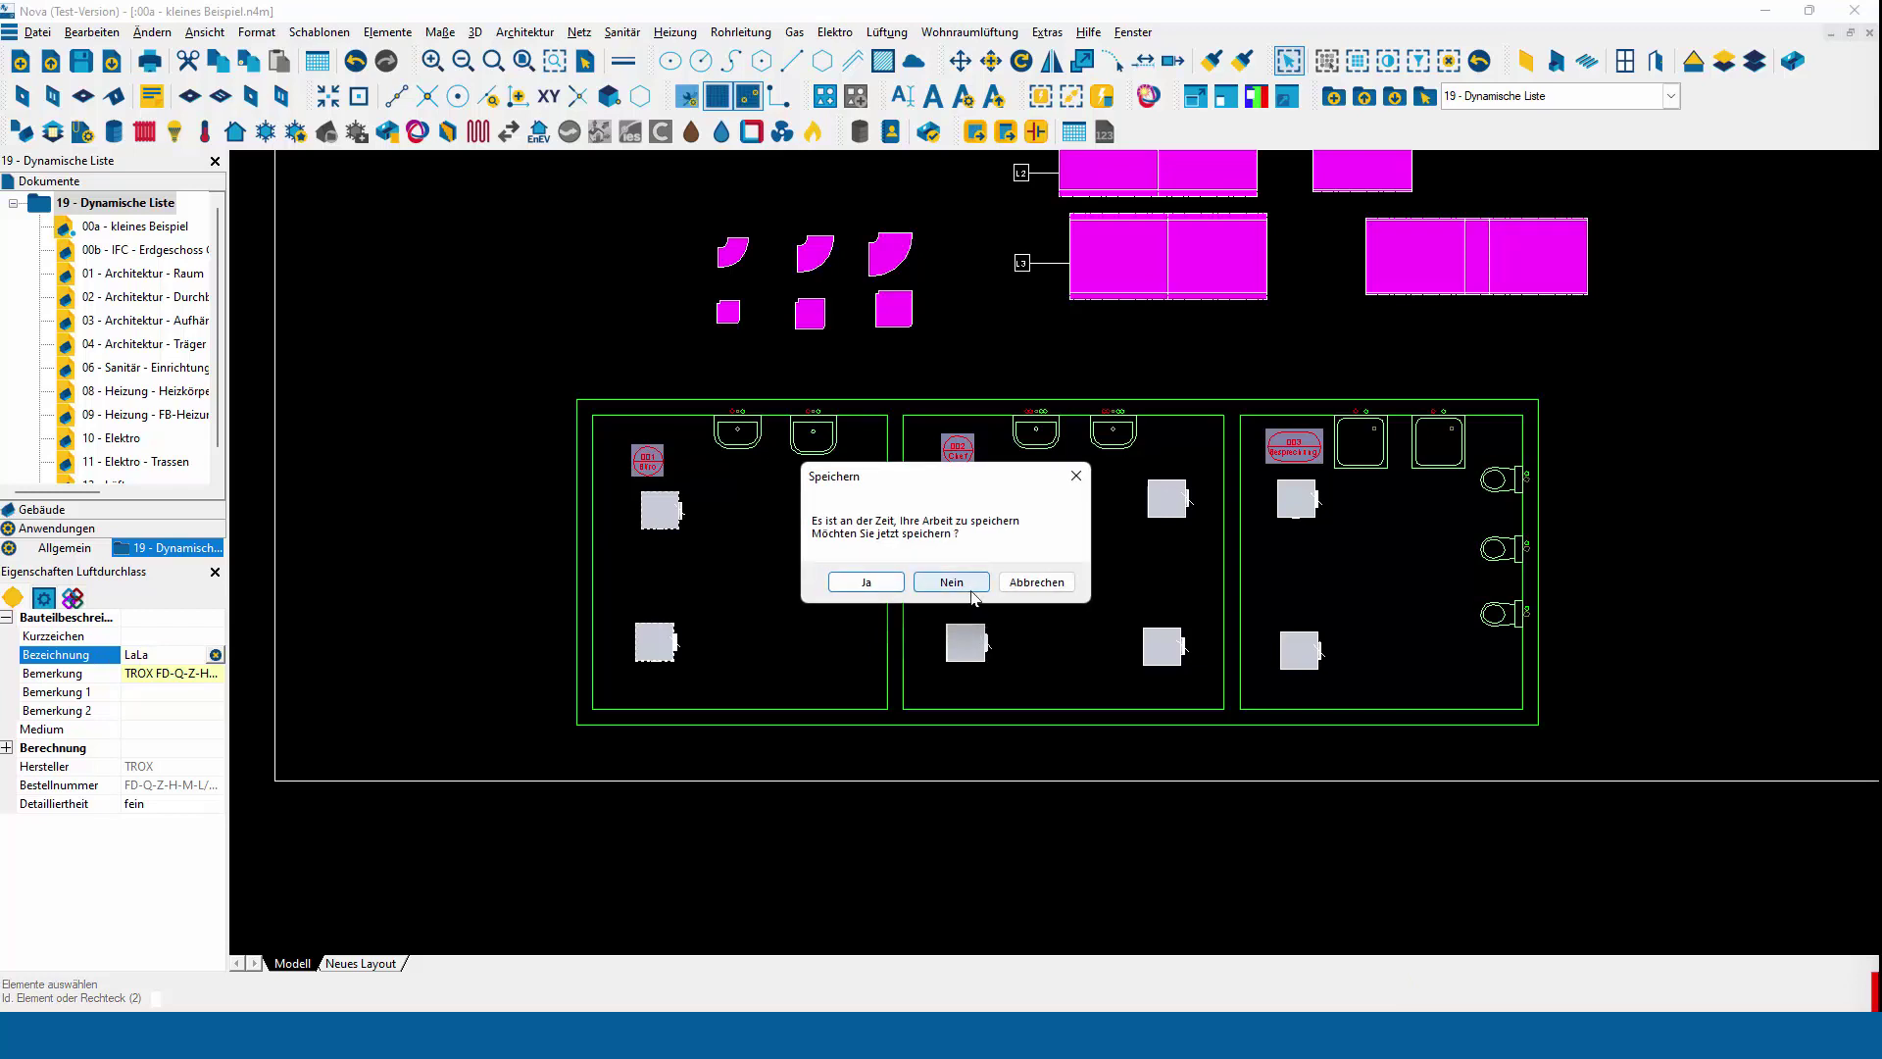
Decline saving, then rename the middle- and right-room diffusers to LuLu
{"action": "left_click", "coordinate": [953, 583]}
{"action": "left_click", "coordinate": [972, 631]}
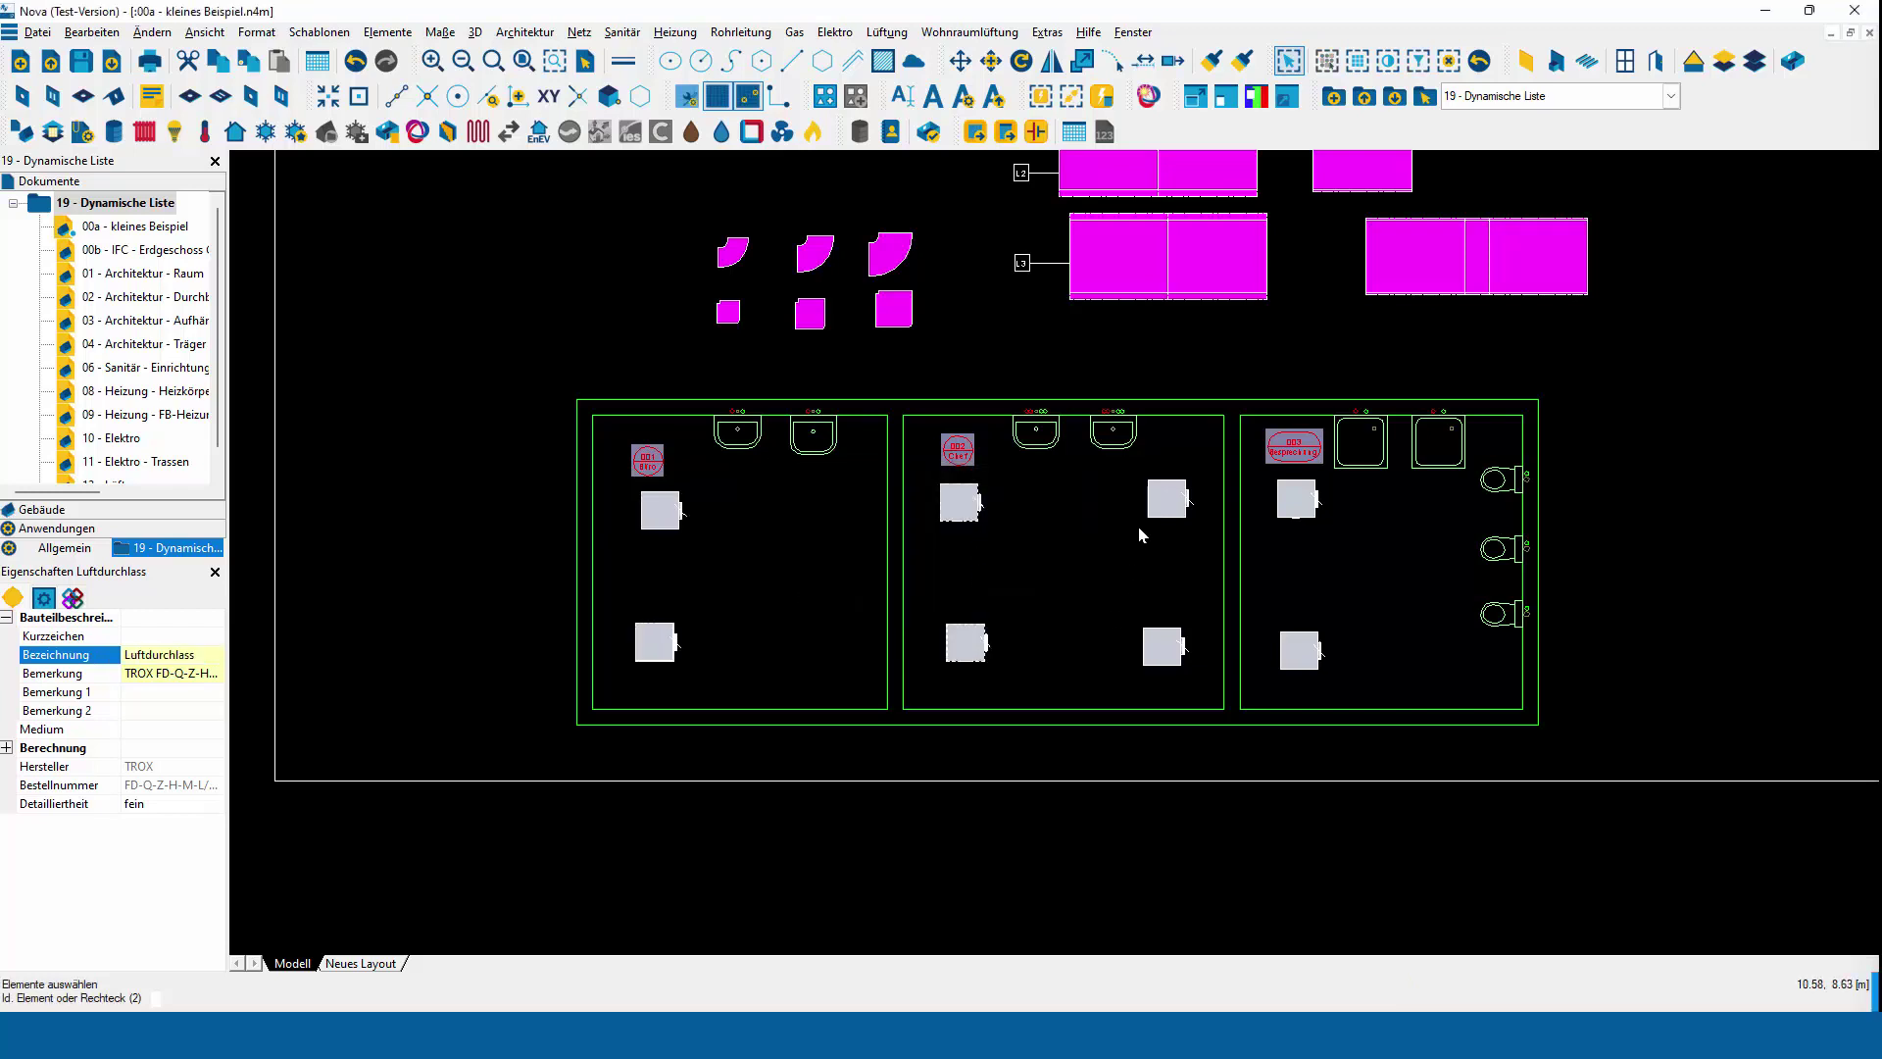
{"action": "left_click", "coordinate": [1153, 518], "text": "ctrl"}
{"action": "left_click", "coordinate": [1279, 523], "text": "ctrl"}
{"action": "left_click", "coordinate": [195, 659]}
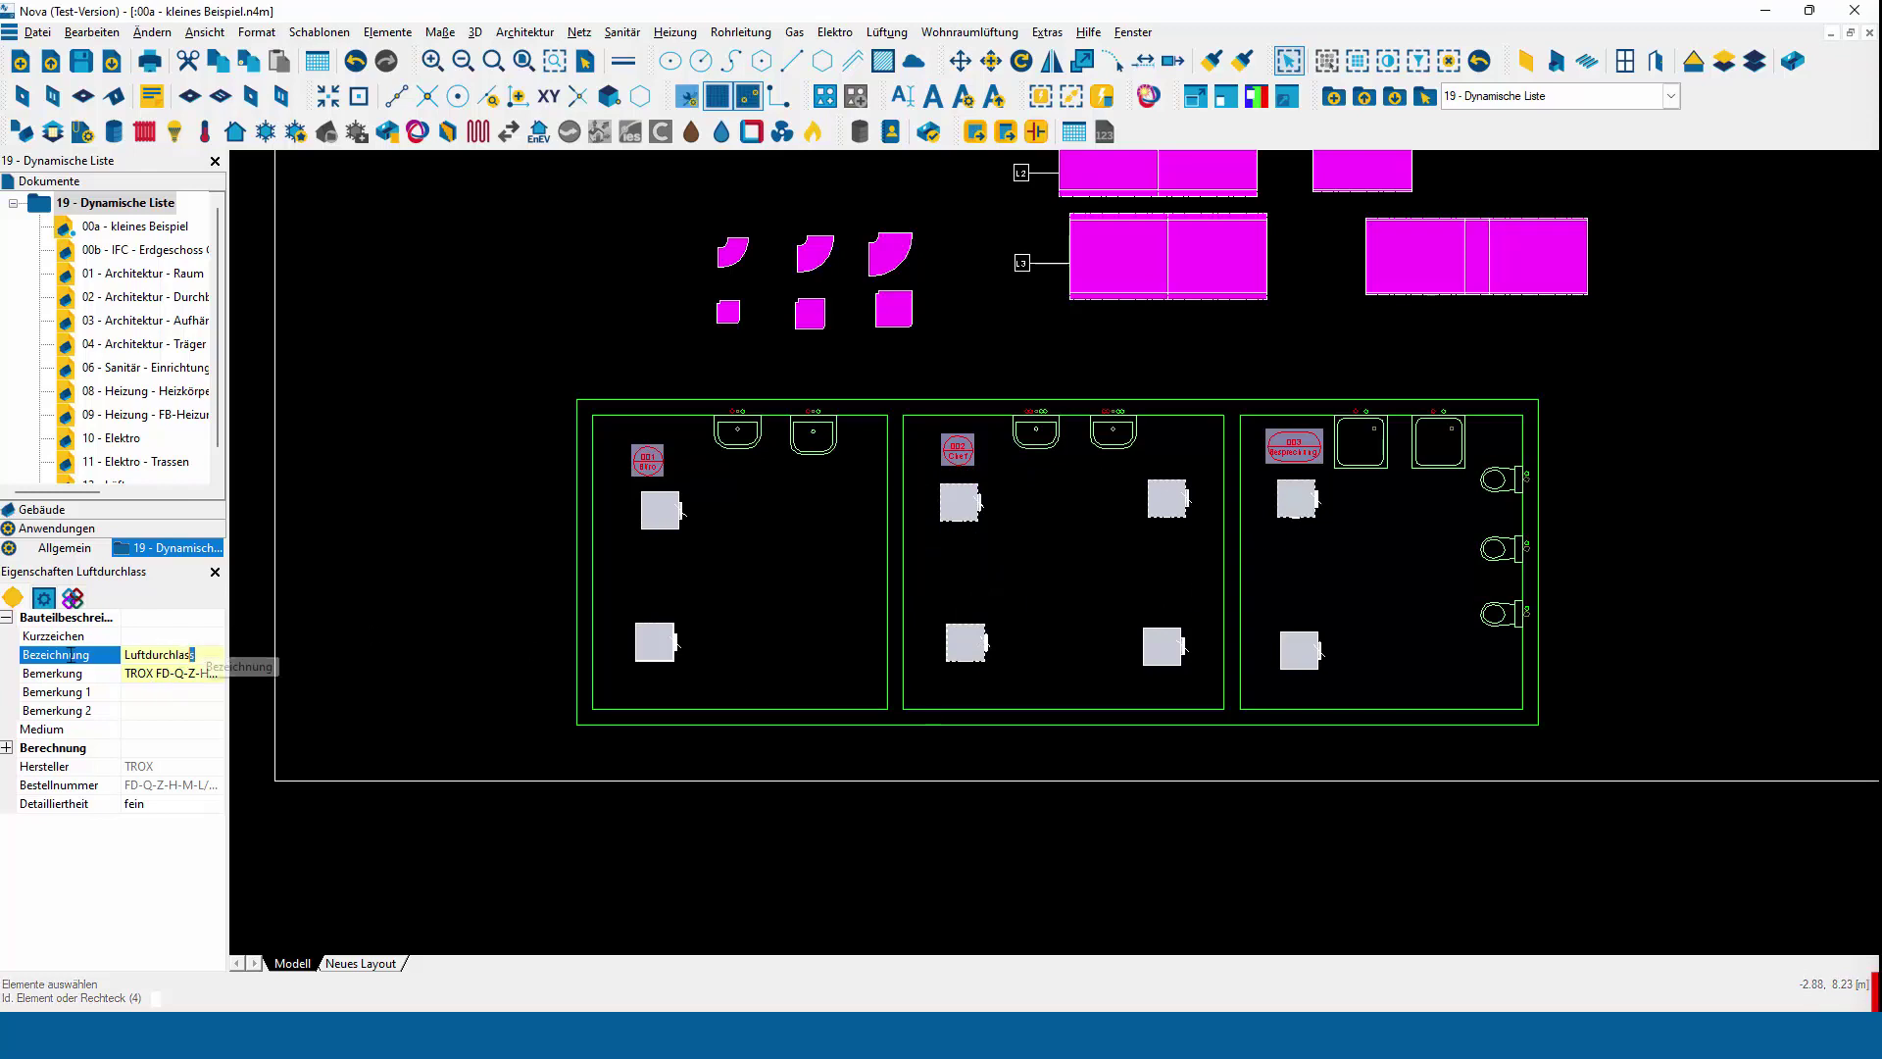
{"action": "type", "text": "LuL"}
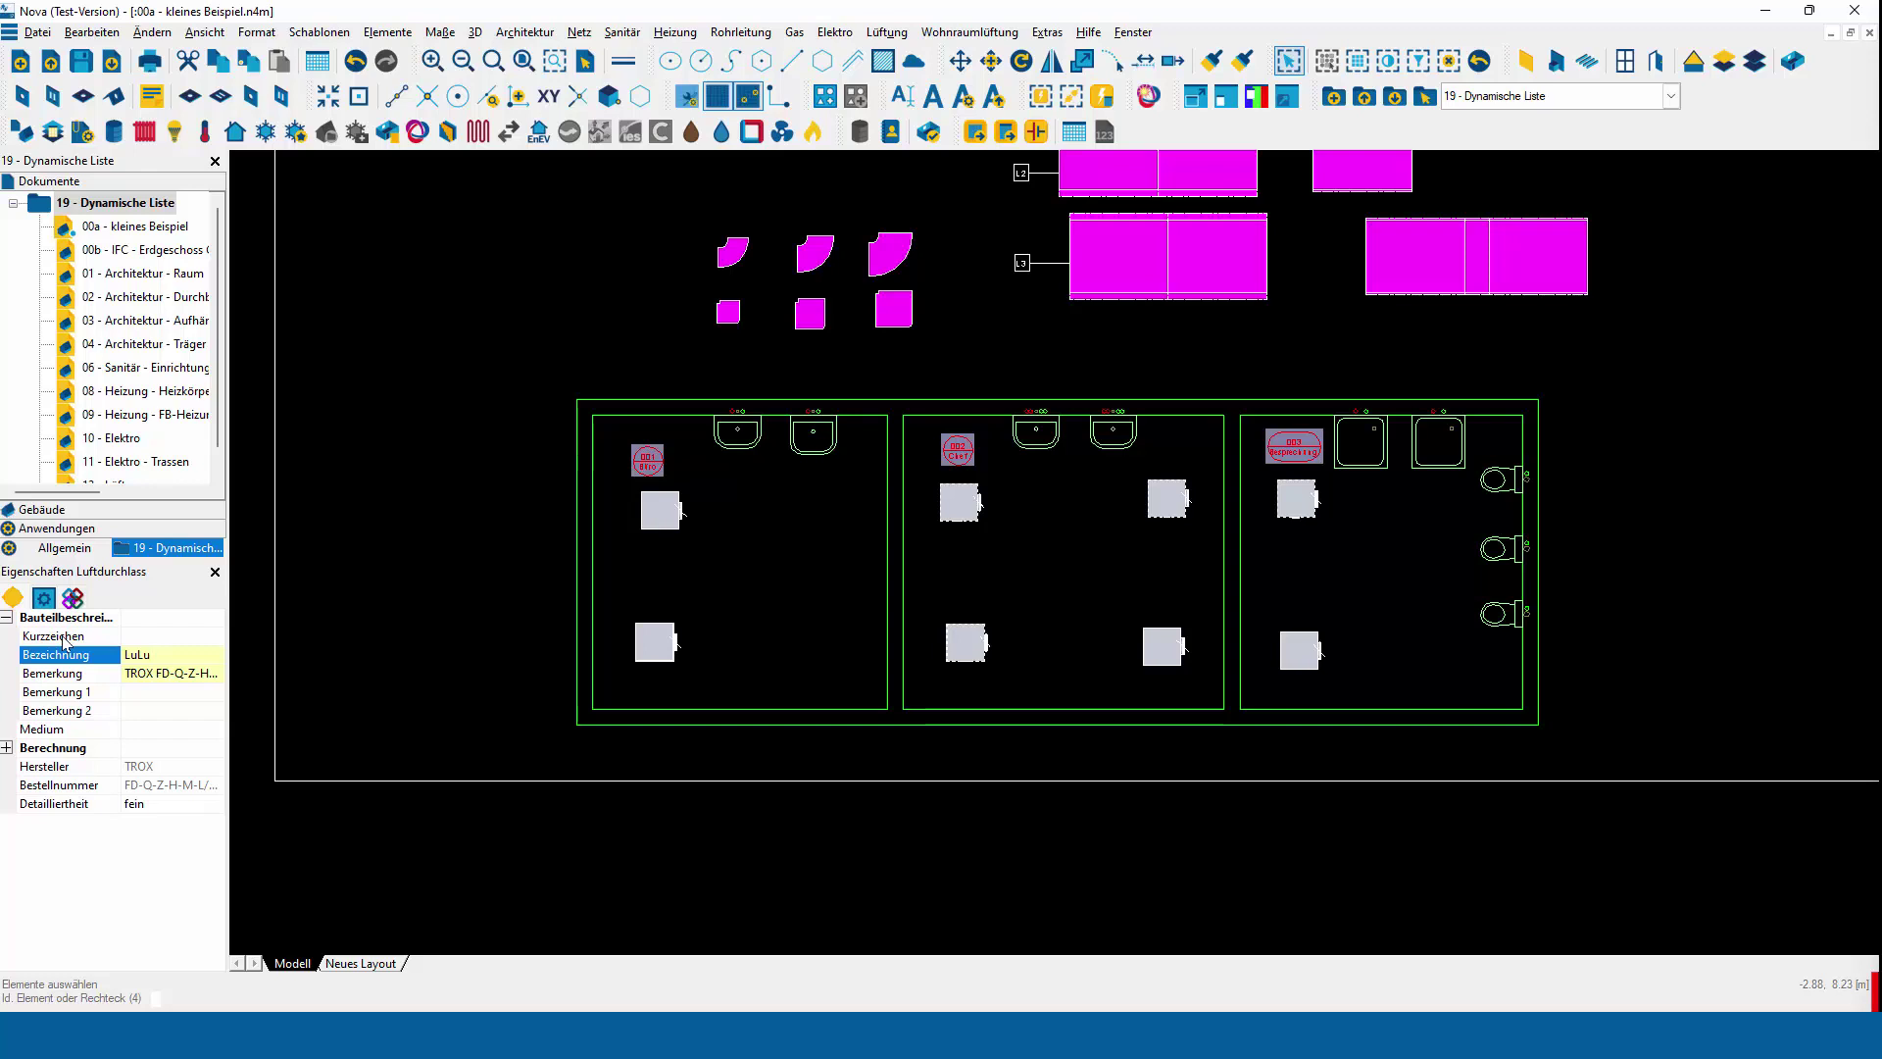
{"action": "type", "text": "u"}
{"action": "key", "text": "Tab"}
{"action": "key", "text": "Escape"}
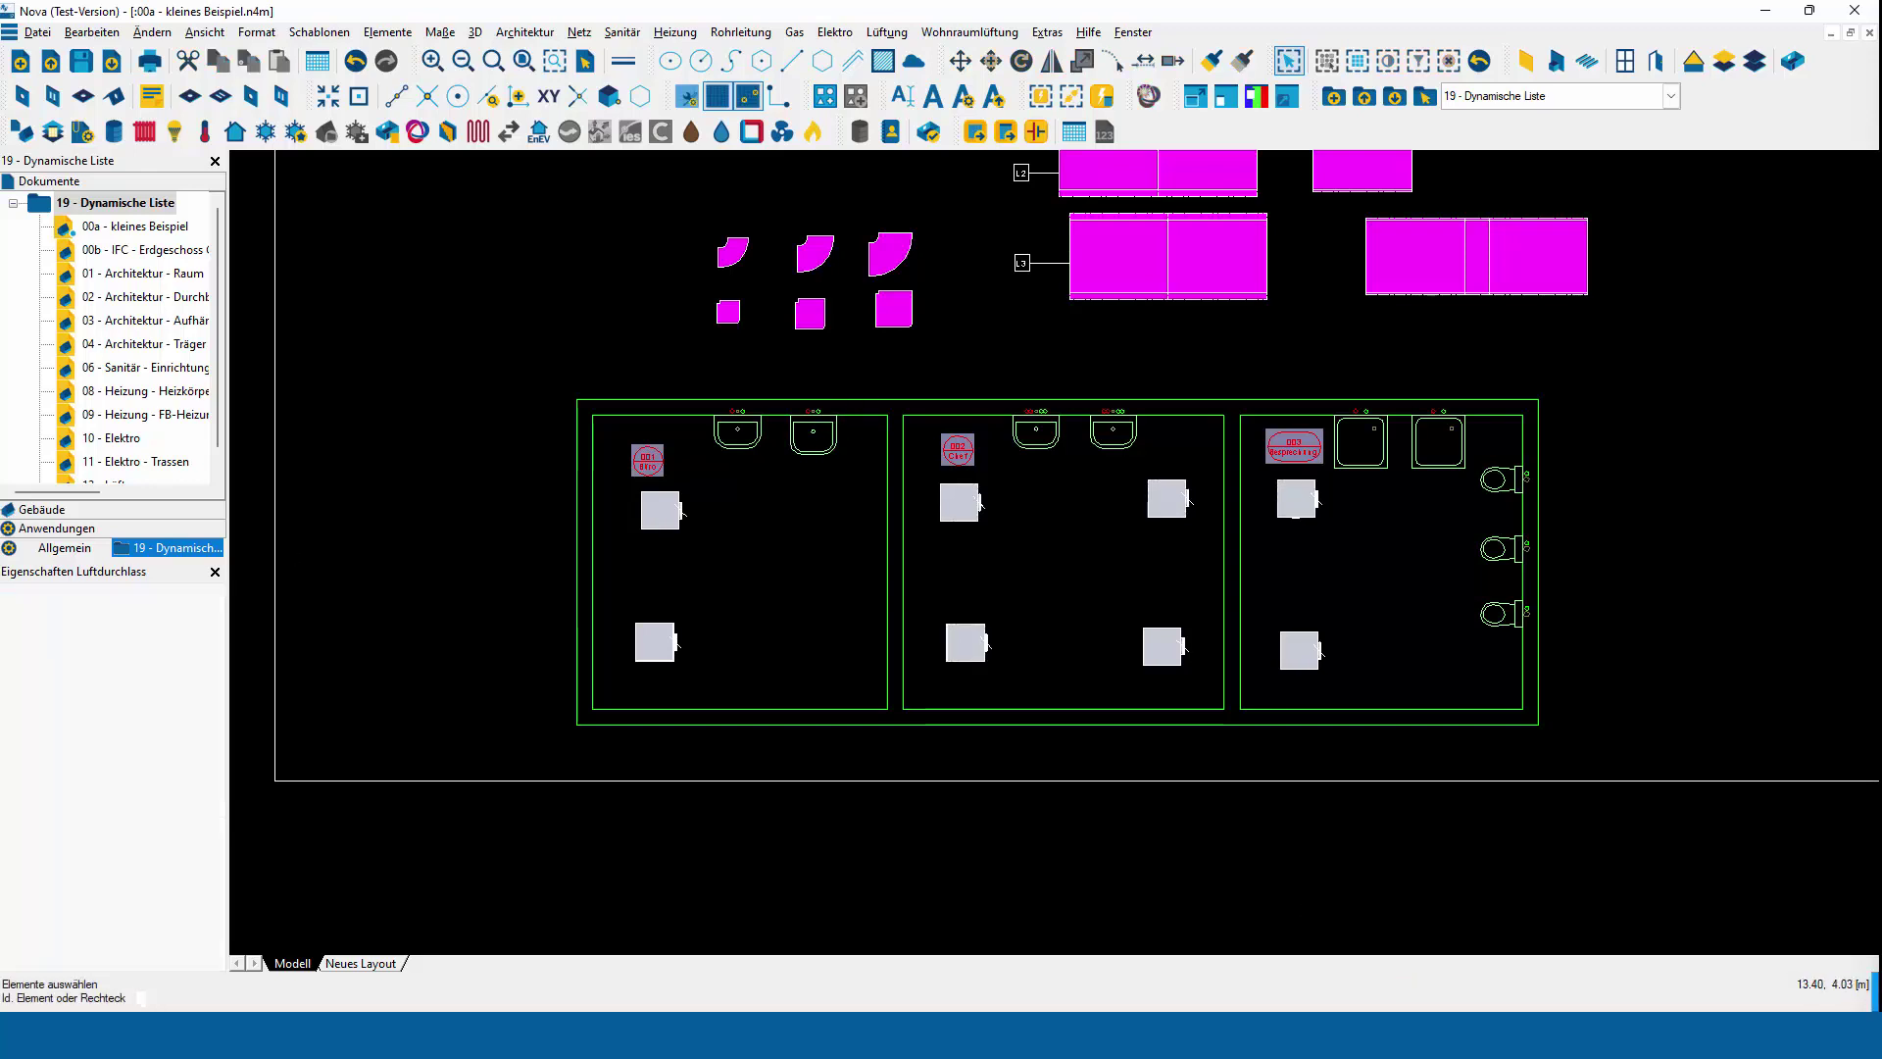
Re-read the report data and show the Layout with the renamed LaLa and LuLu diffusers
{"action": "left_click", "coordinate": [1416, 947]}
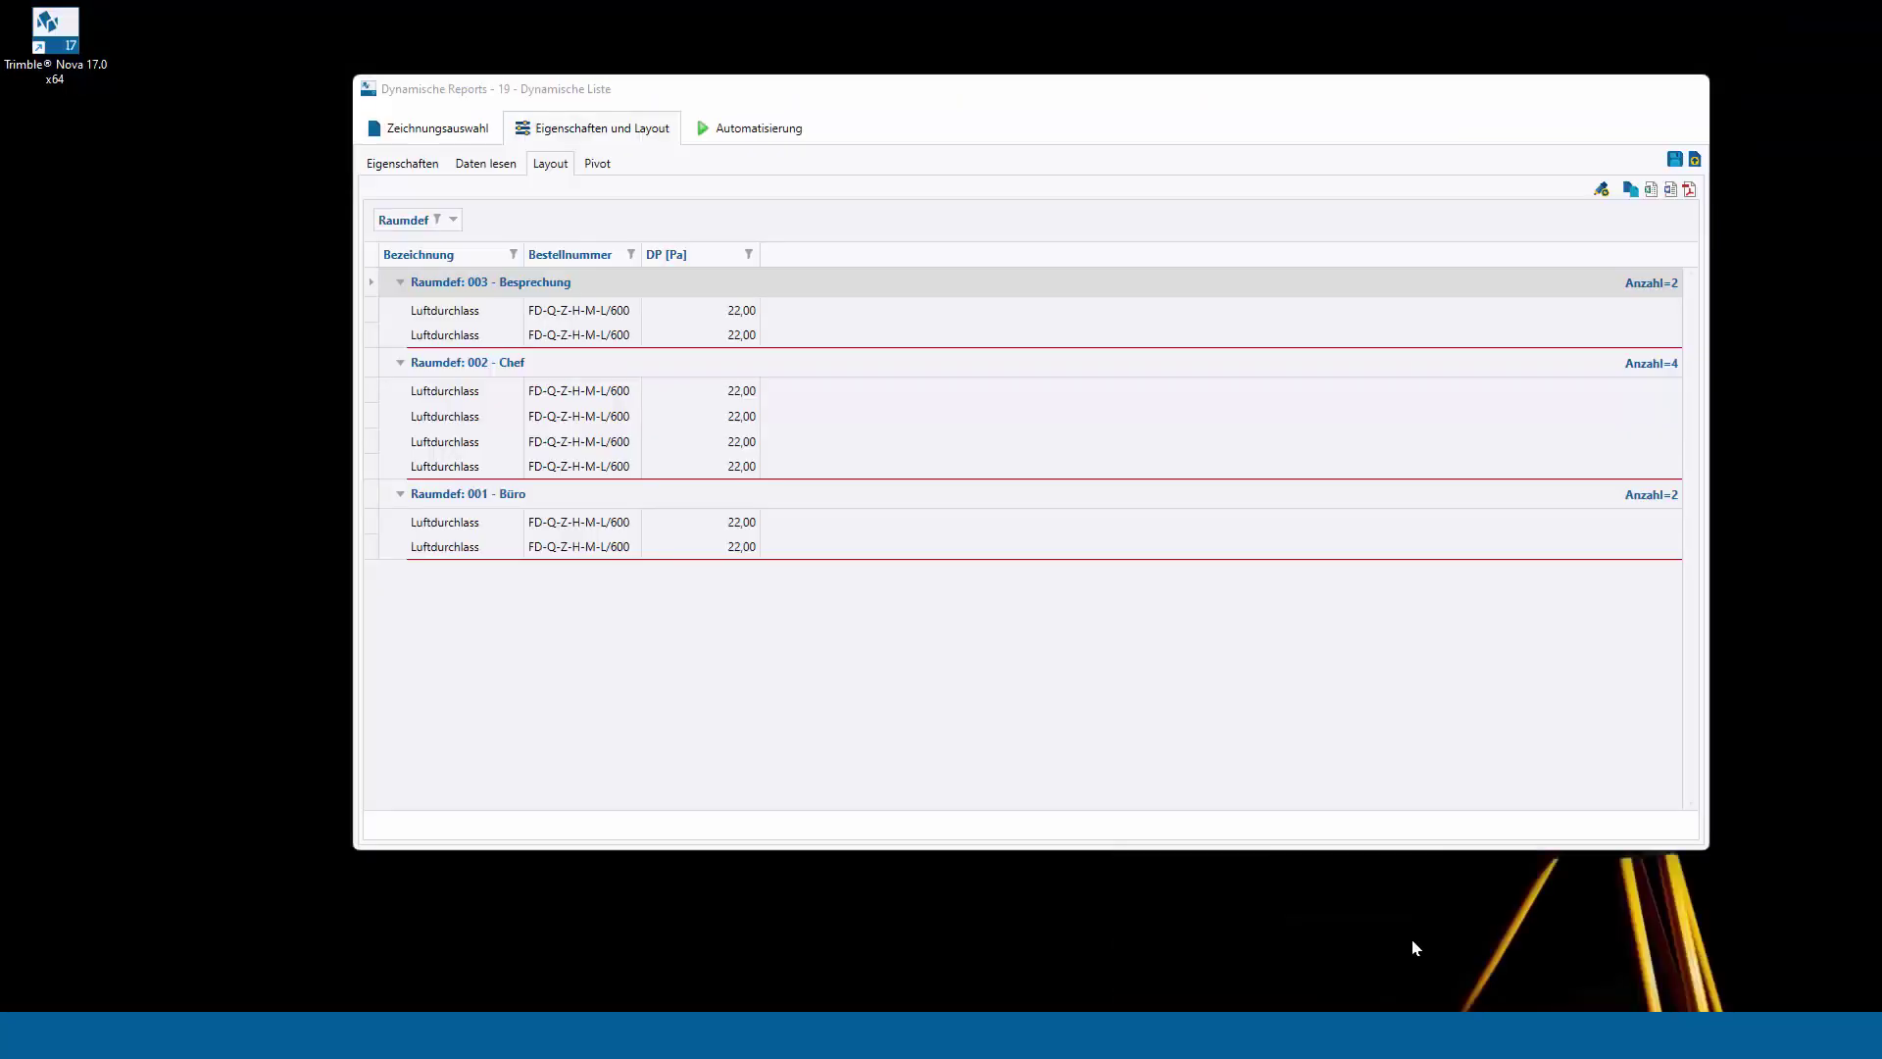
{"action": "left_click", "coordinate": [402, 163]}
{"action": "left_click", "coordinate": [485, 163]}
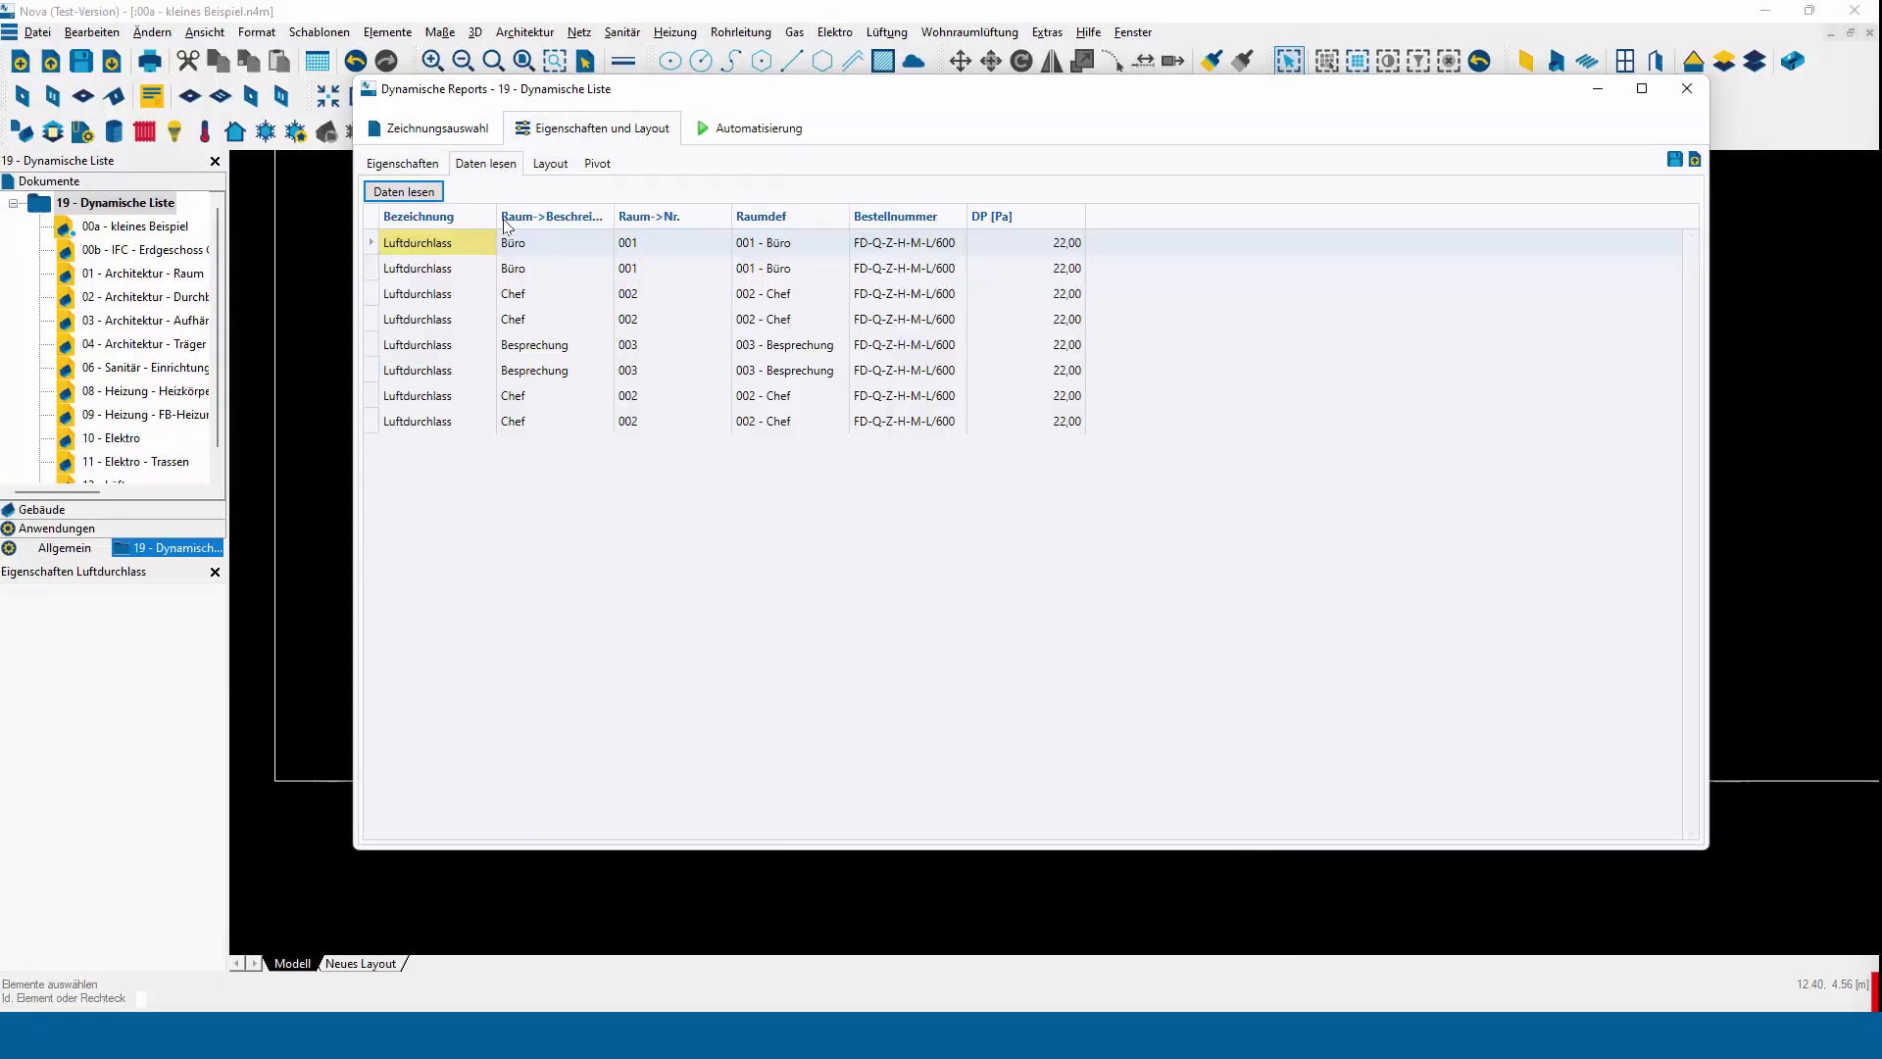
{"action": "left_click", "coordinate": [404, 191]}
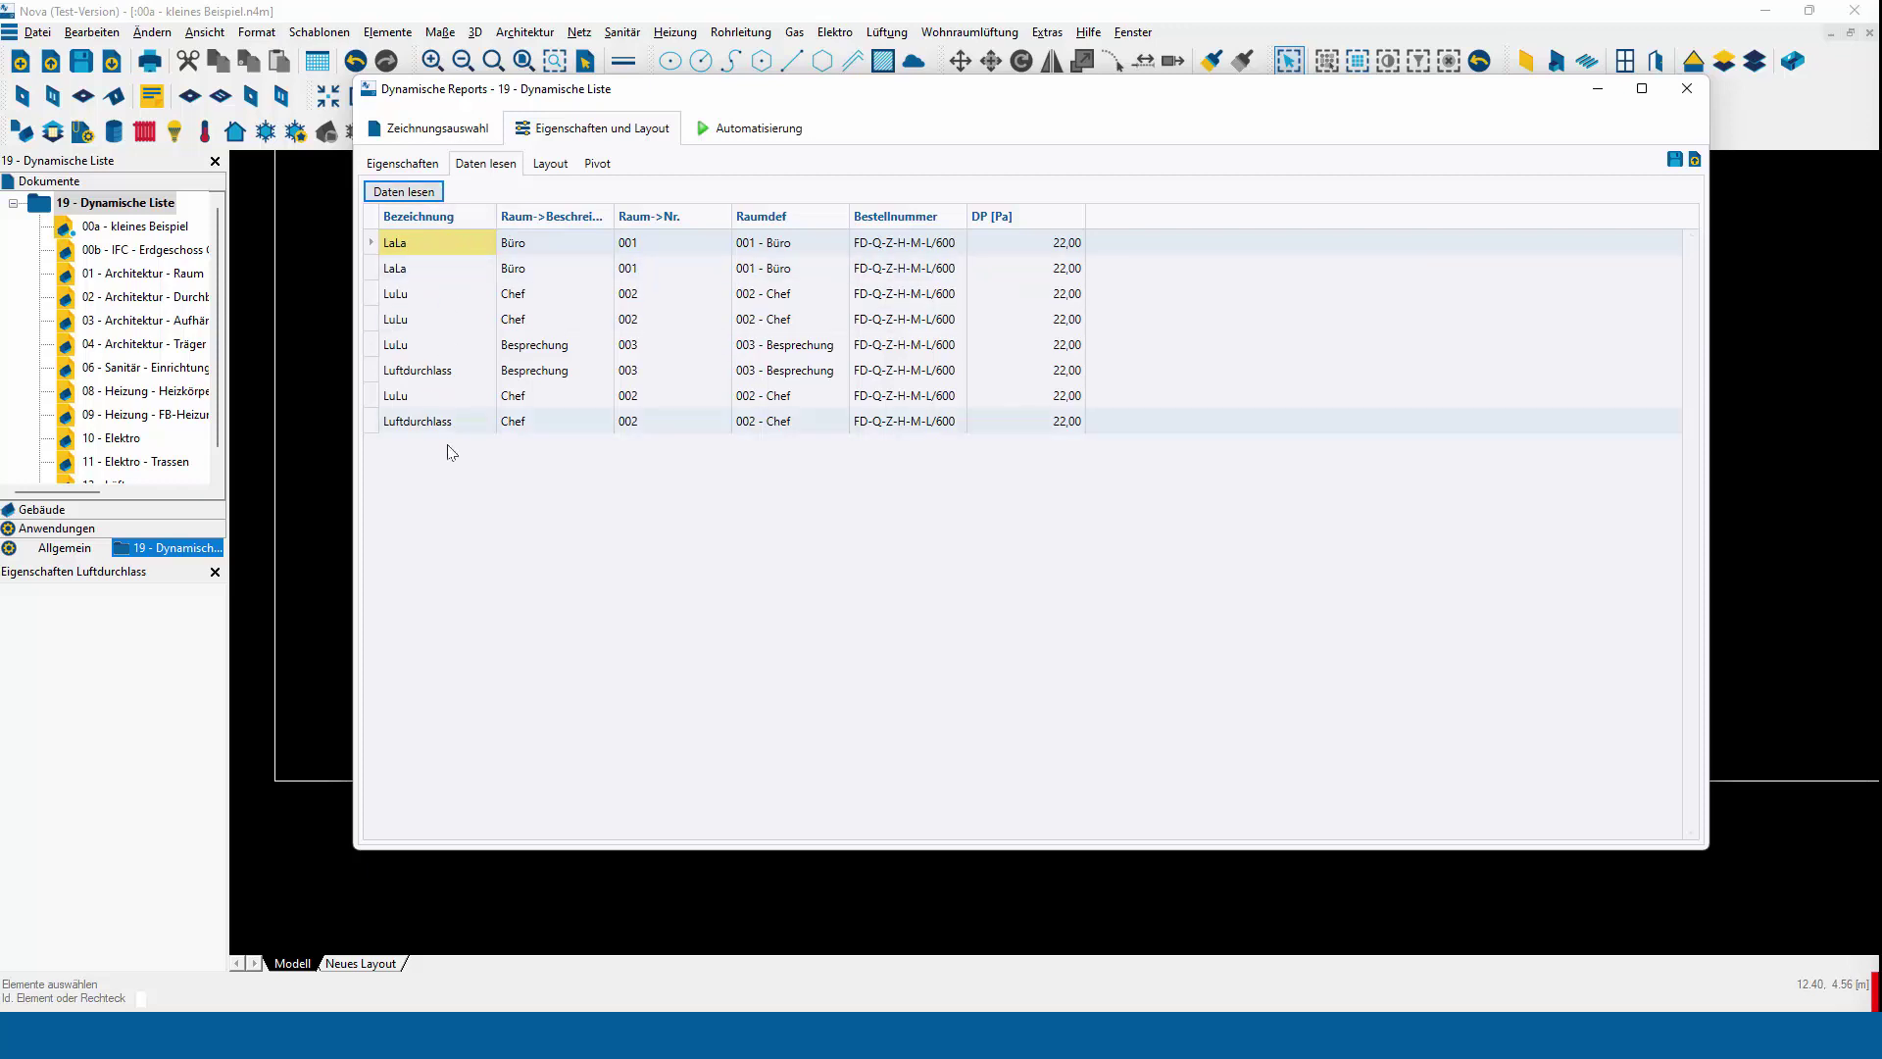
{"action": "left_click", "coordinate": [555, 167]}
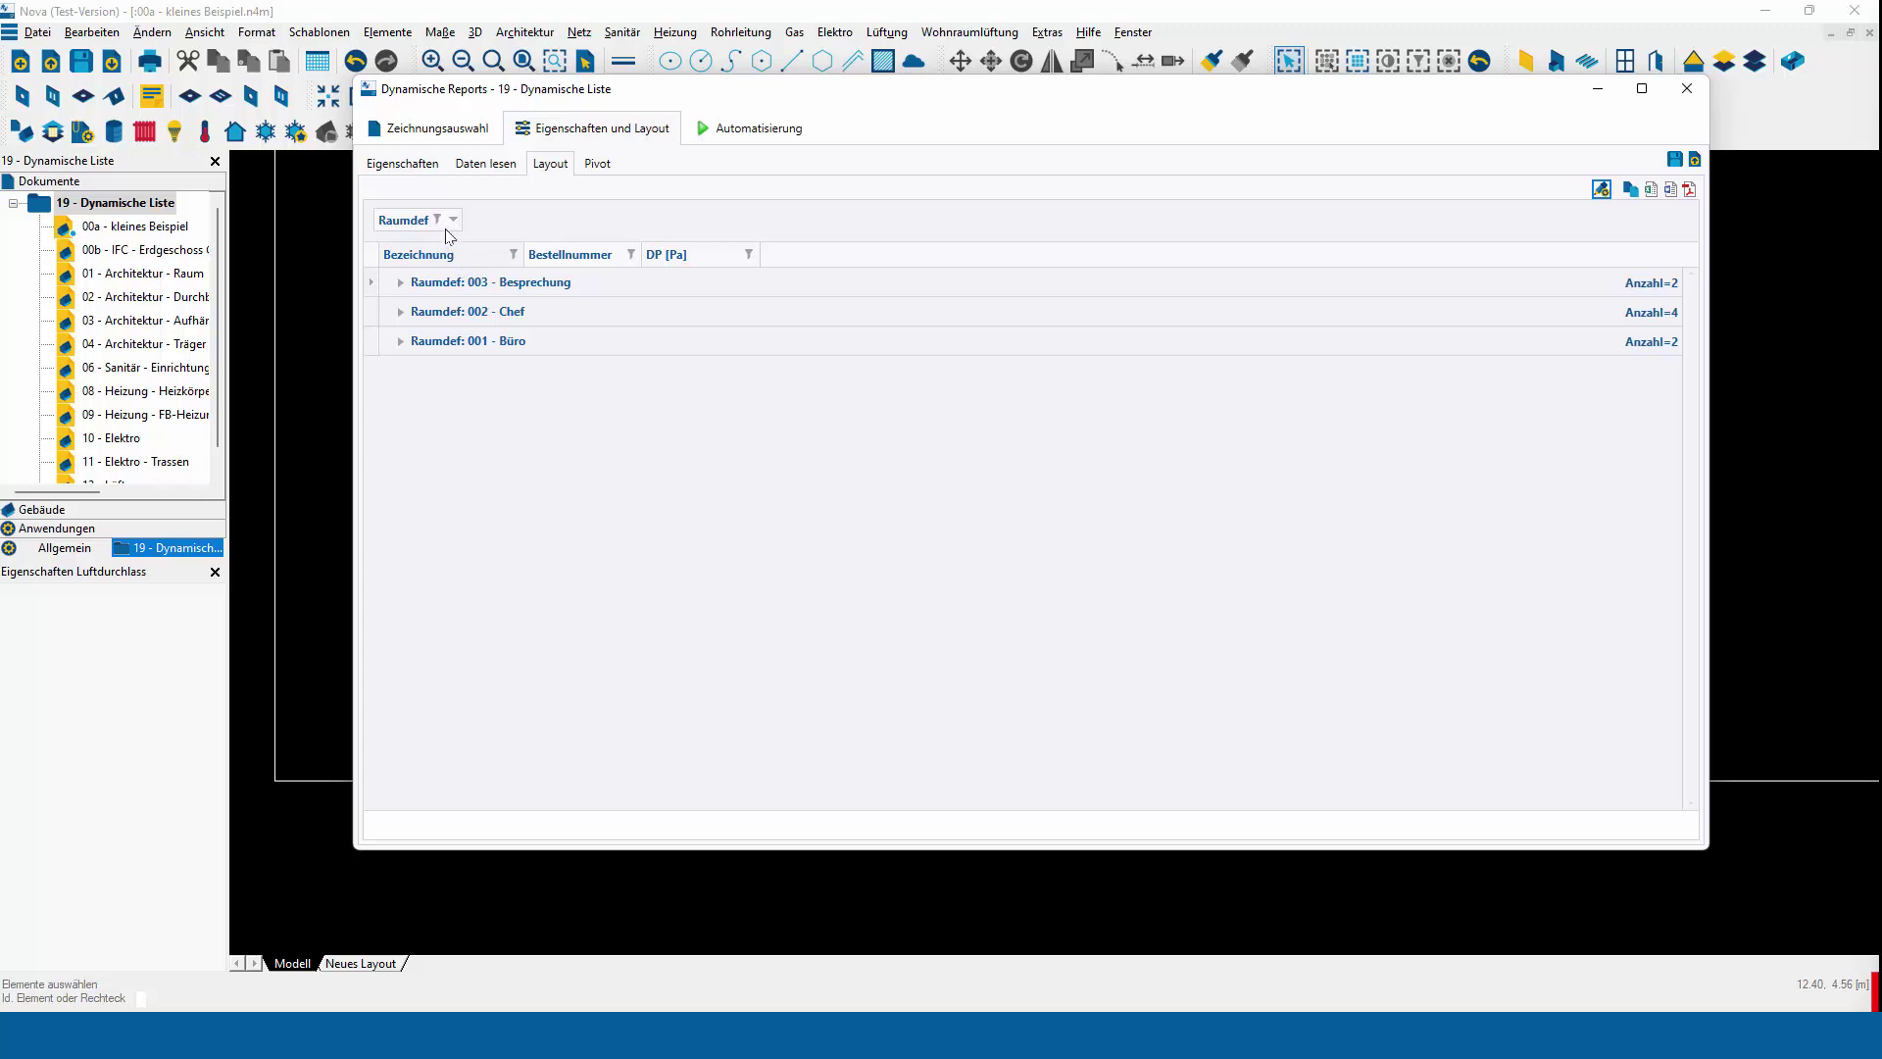
Drag Raumdef back into the column headers and filter Bezeichnung to the LuLu rows
{"action": "left_click_drag", "start_coordinate": [422, 222], "coordinate": [406, 259]}
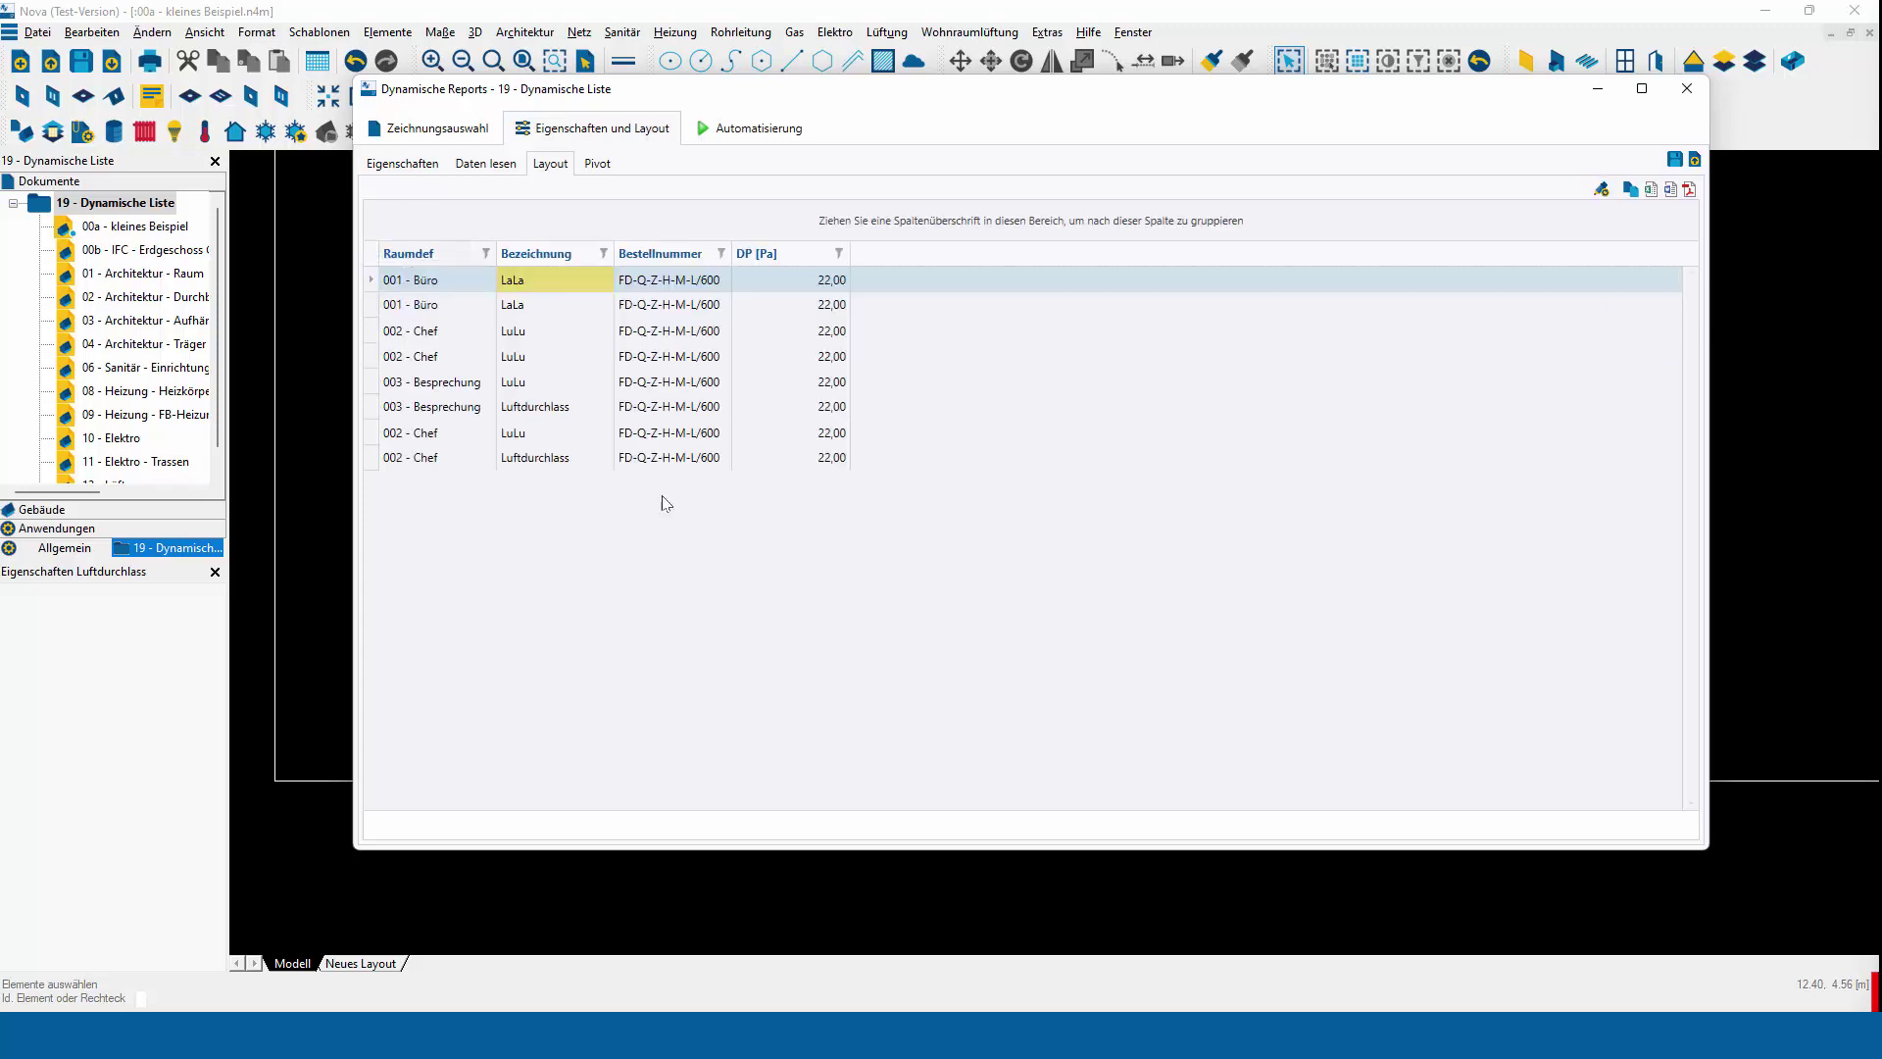
{"action": "left_click", "coordinate": [603, 253]}
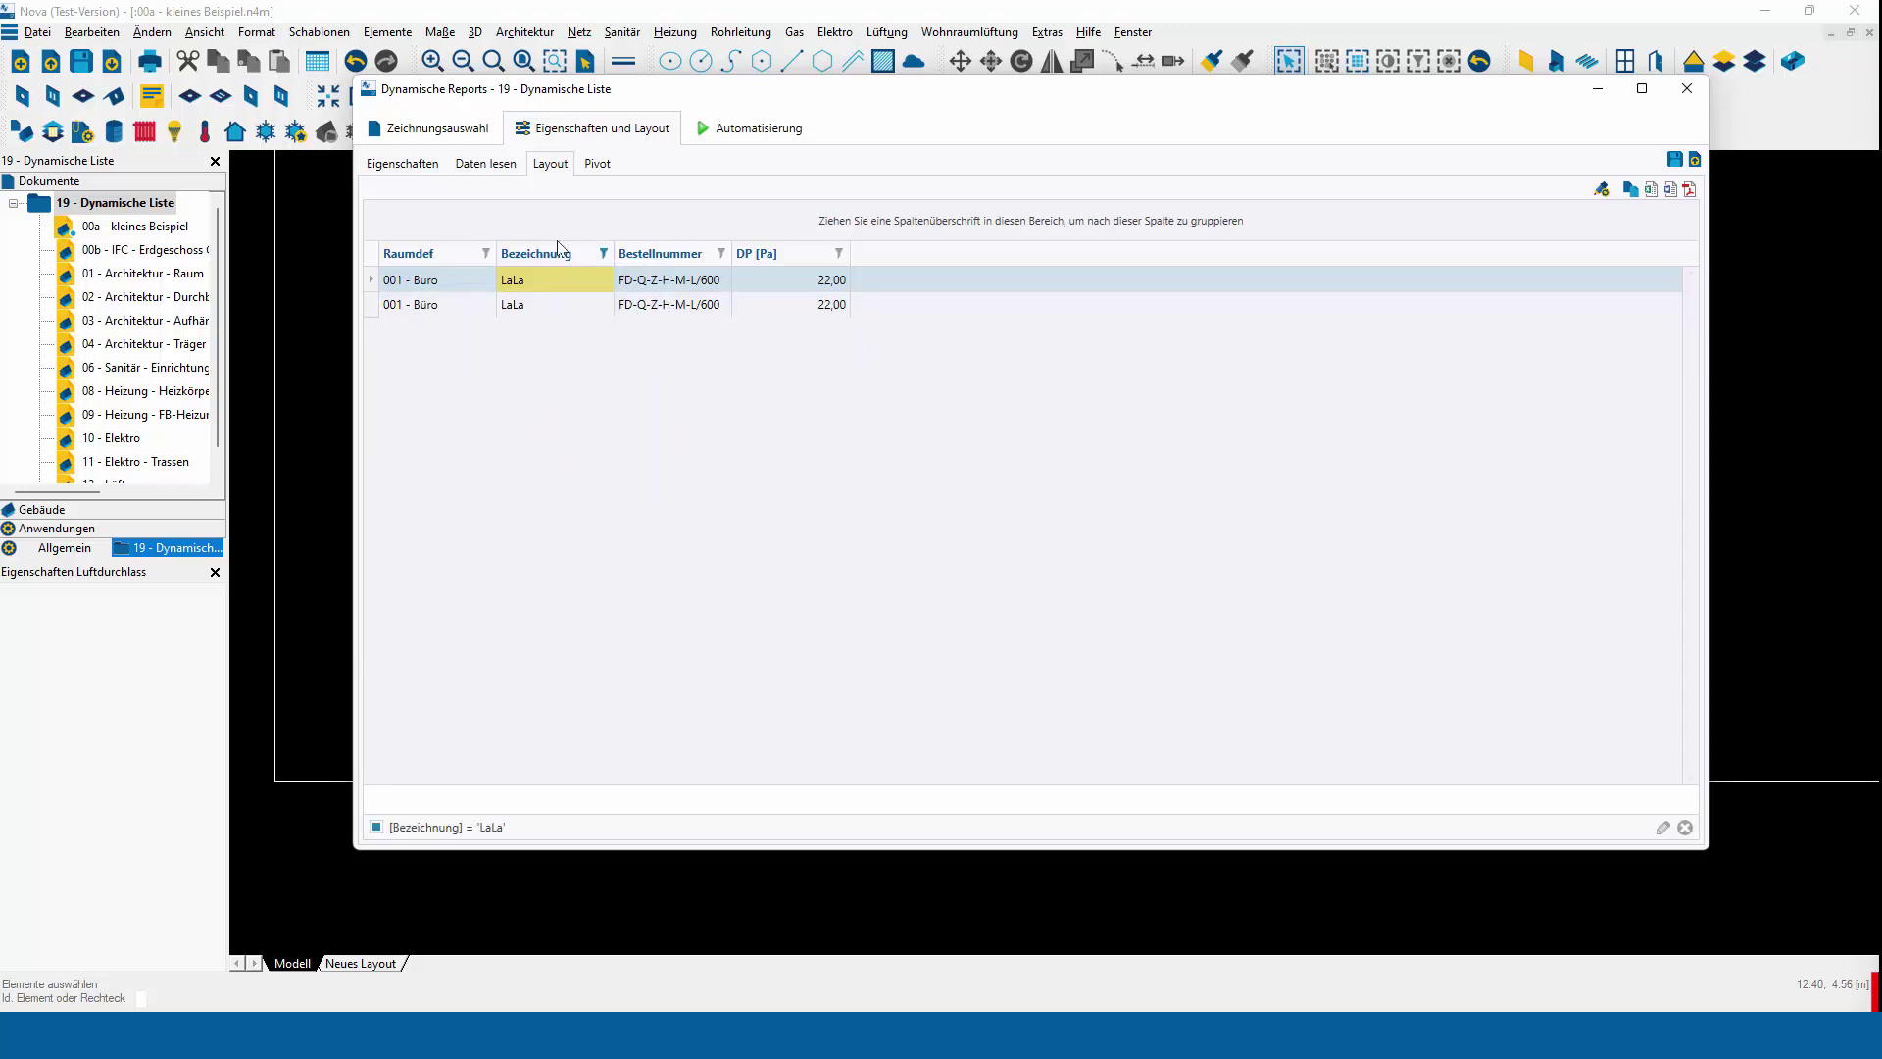
{"action": "left_click", "coordinate": [603, 253]}
{"action": "left_click", "coordinate": [622, 363]}
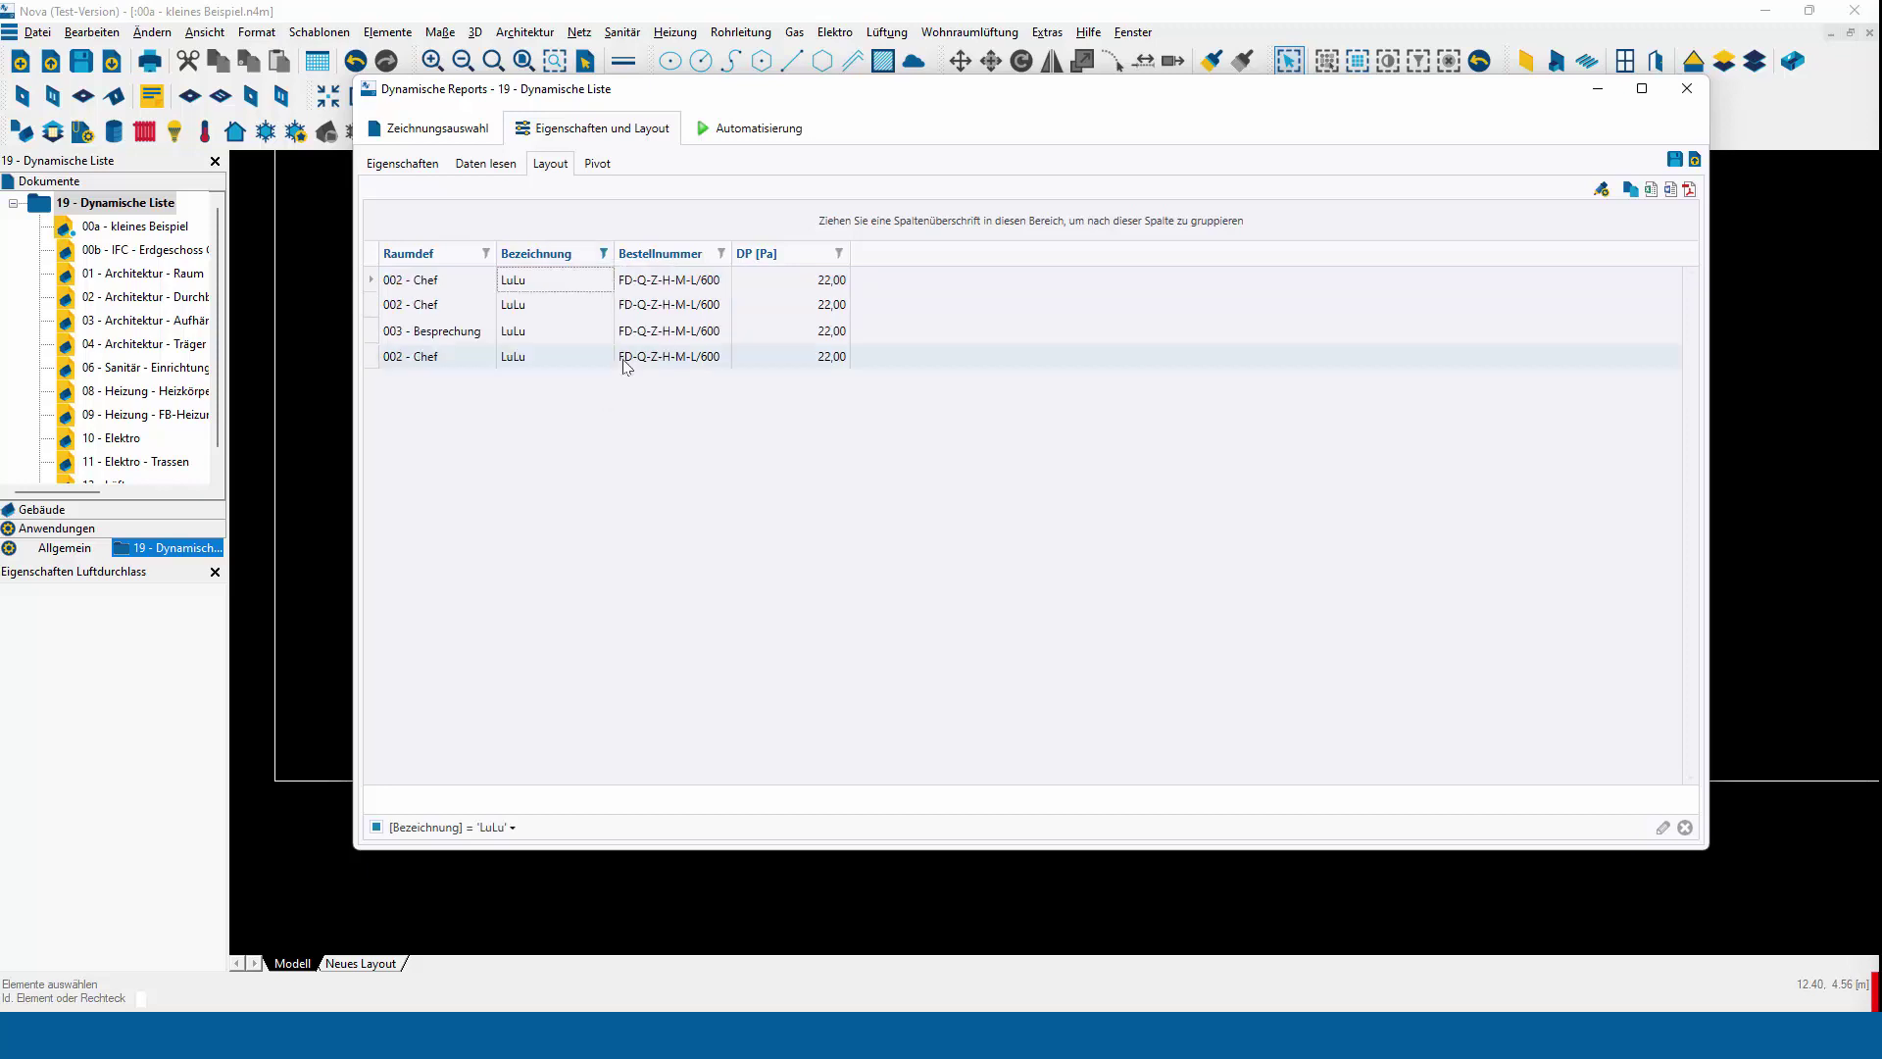
Filter Bezeichnung to LaLa, then to Luftdurchlass, then choose (Alles) to show all rows
{"action": "left_click", "coordinate": [603, 253]}
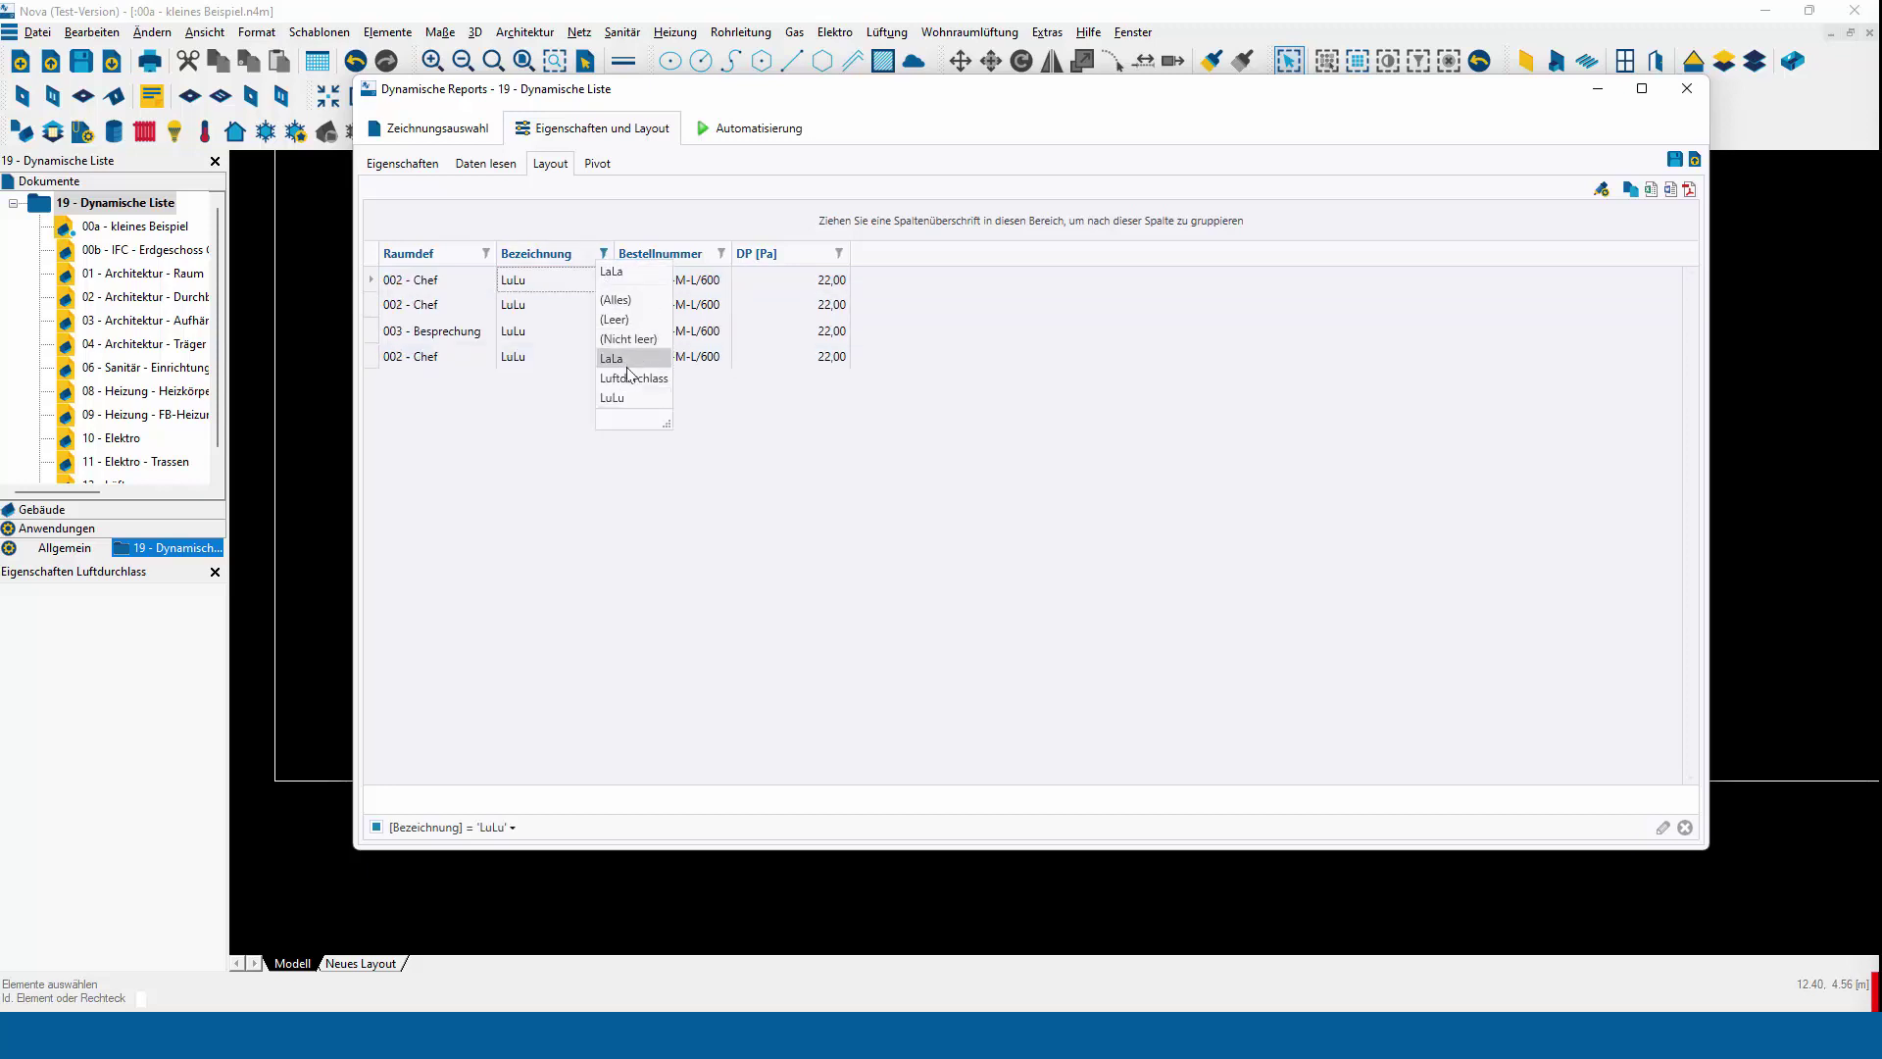
{"action": "left_click", "coordinate": [618, 359]}
{"action": "left_click", "coordinate": [603, 253]}
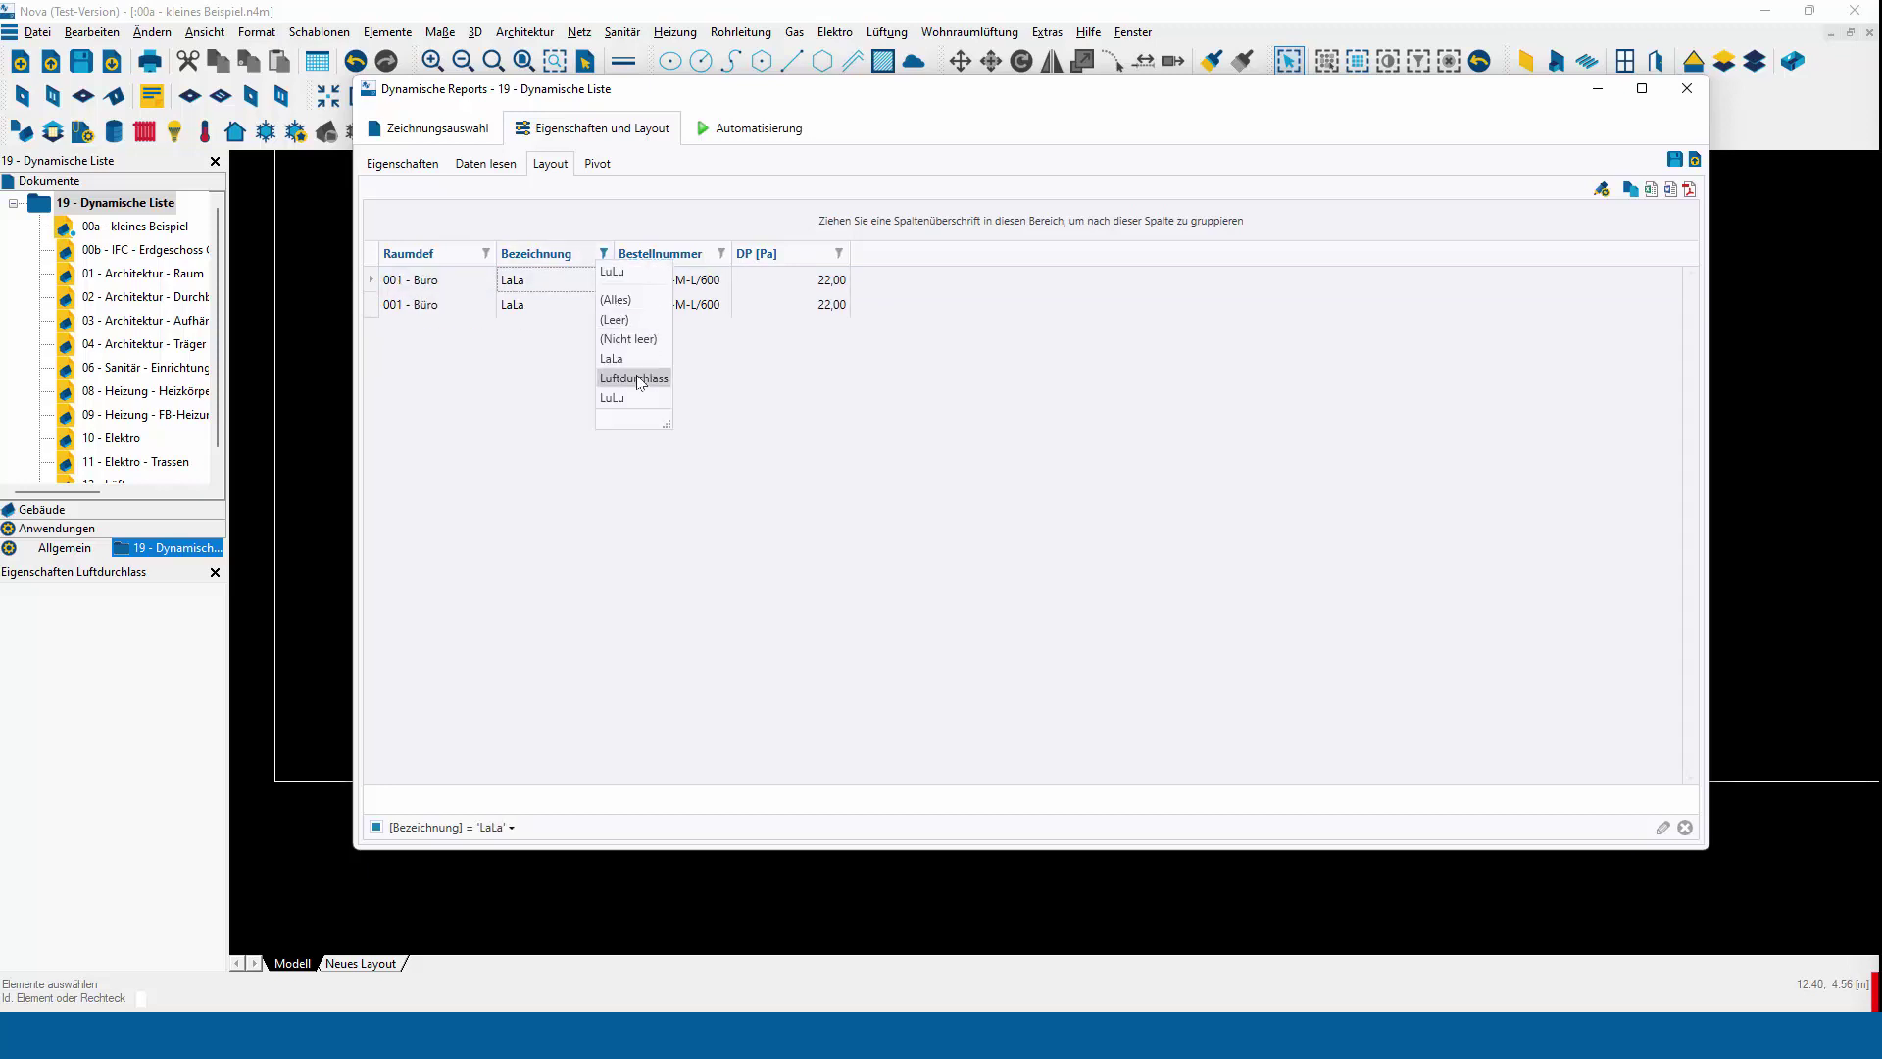
{"action": "left_click", "coordinate": [633, 378]}
{"action": "left_click", "coordinate": [602, 254]}
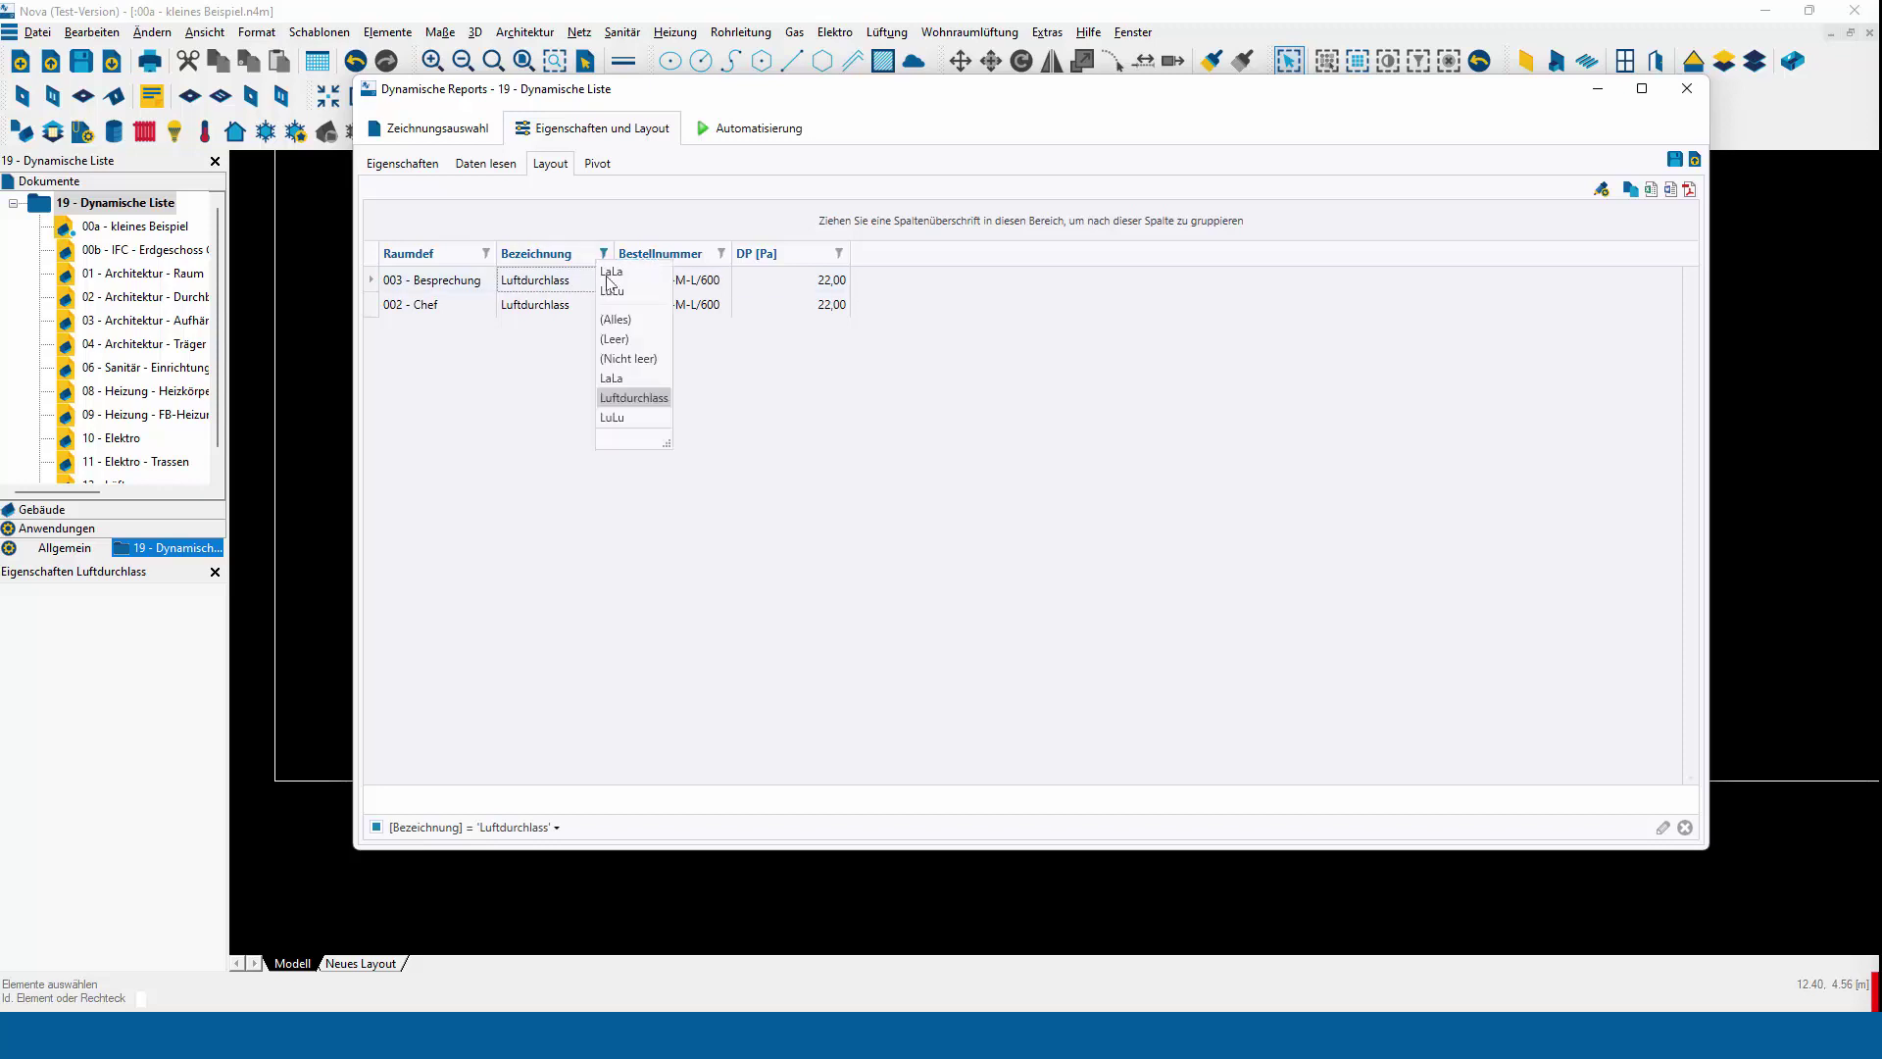
{"action": "left_click", "coordinate": [616, 319]}
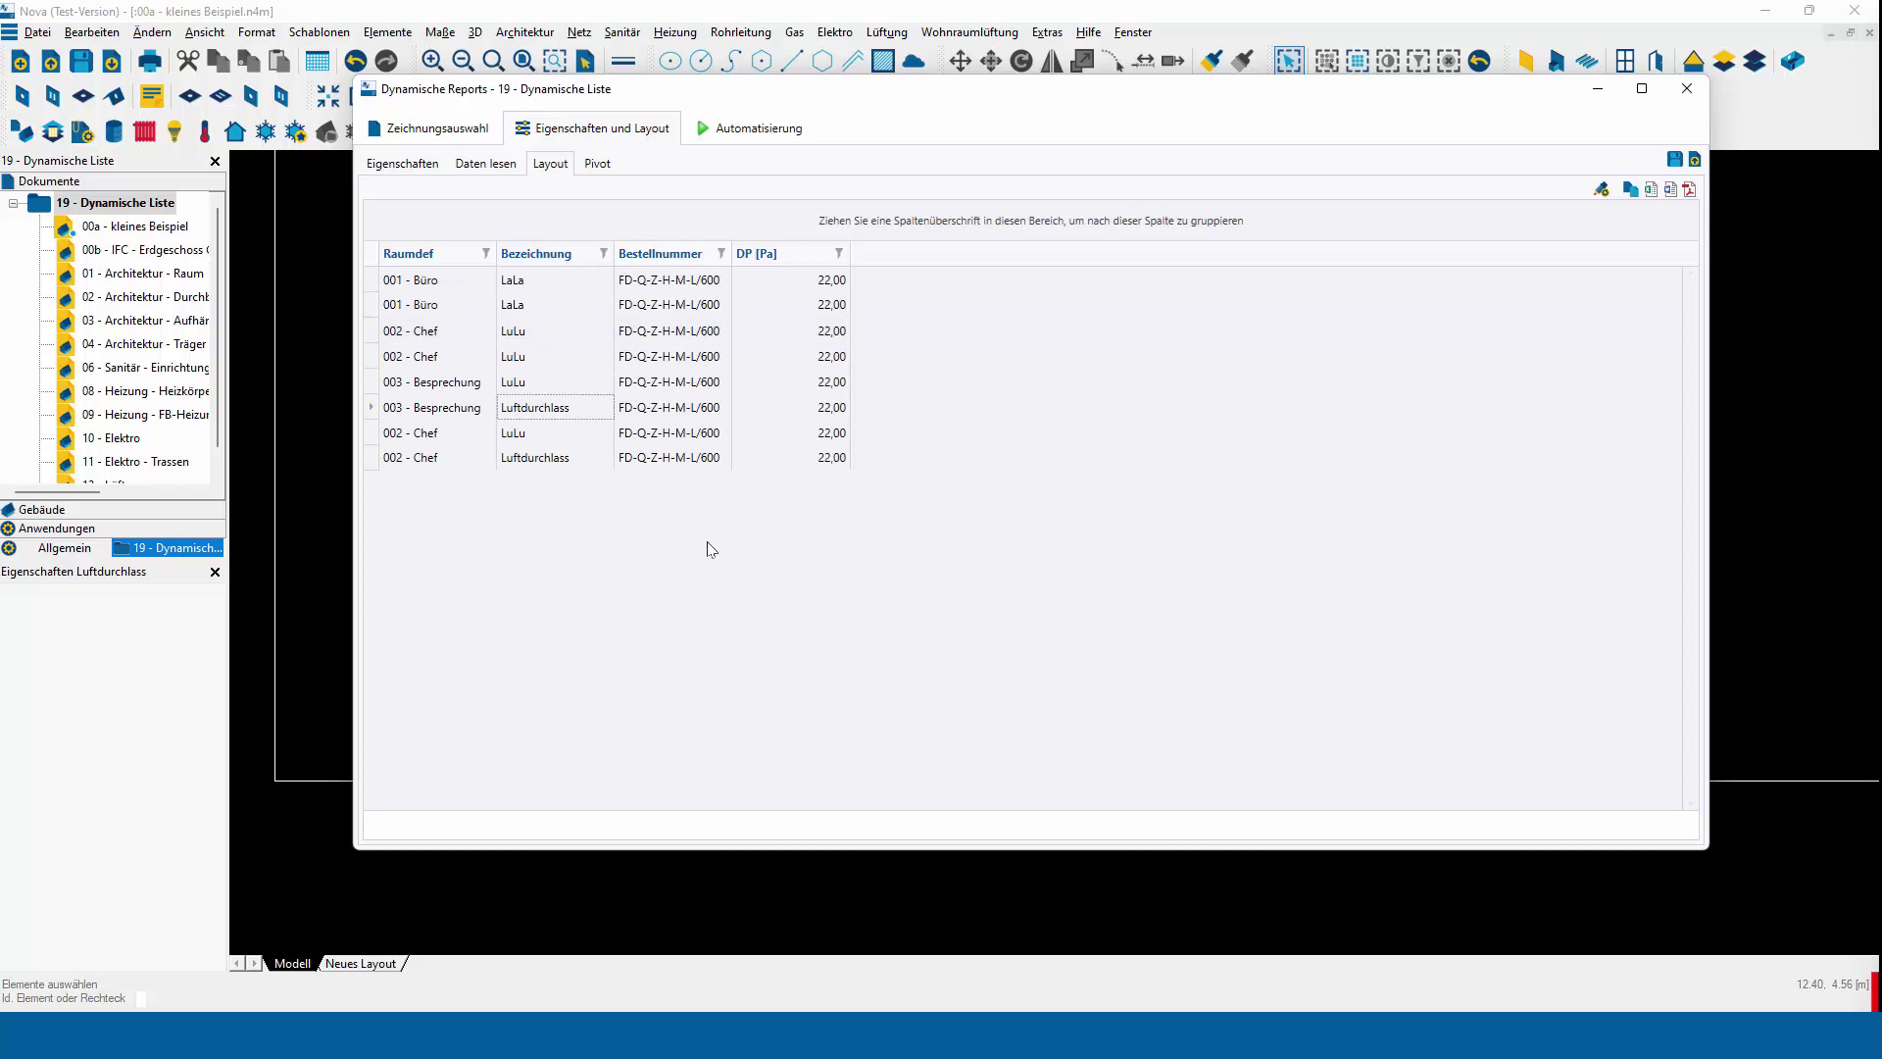
In Filter bearbeiten, apply a Bezeichnung condition 'Beginnt mit La'
{"action": "right_click", "coordinate": [583, 263]}
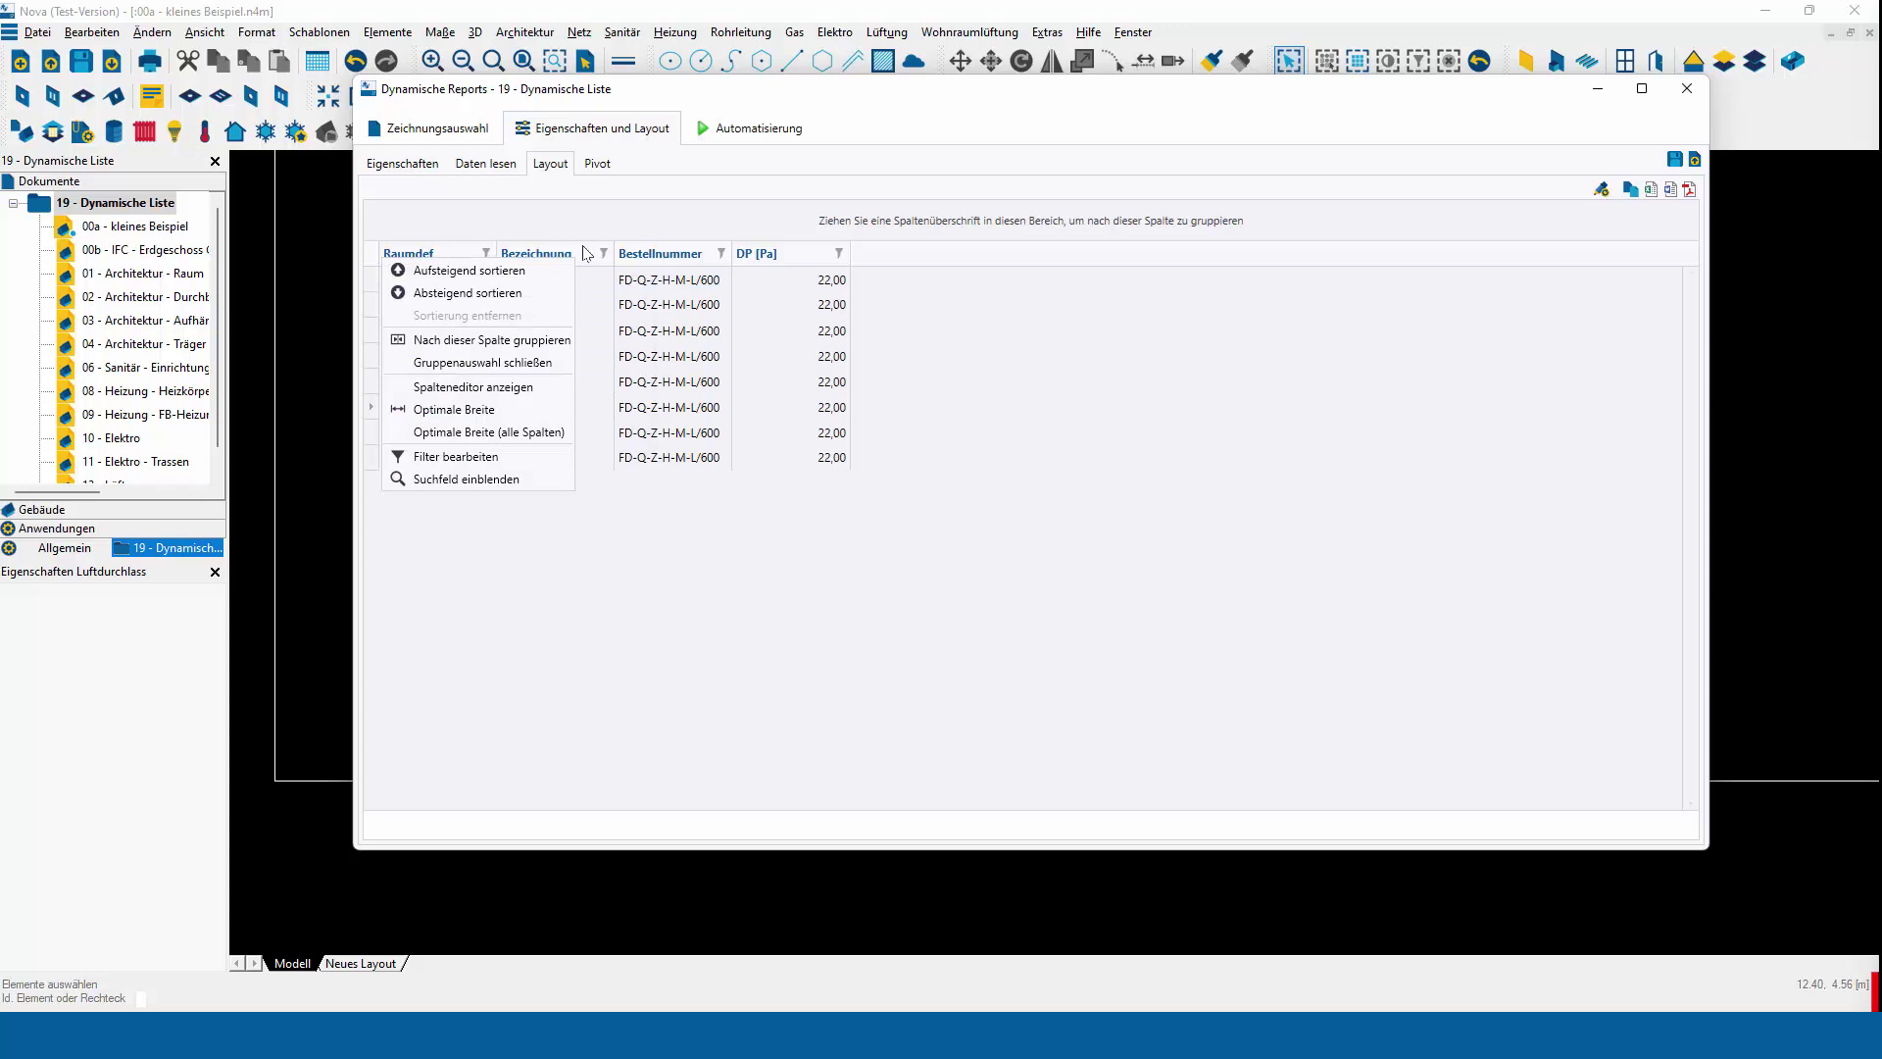
{"action": "left_click", "coordinate": [532, 457]}
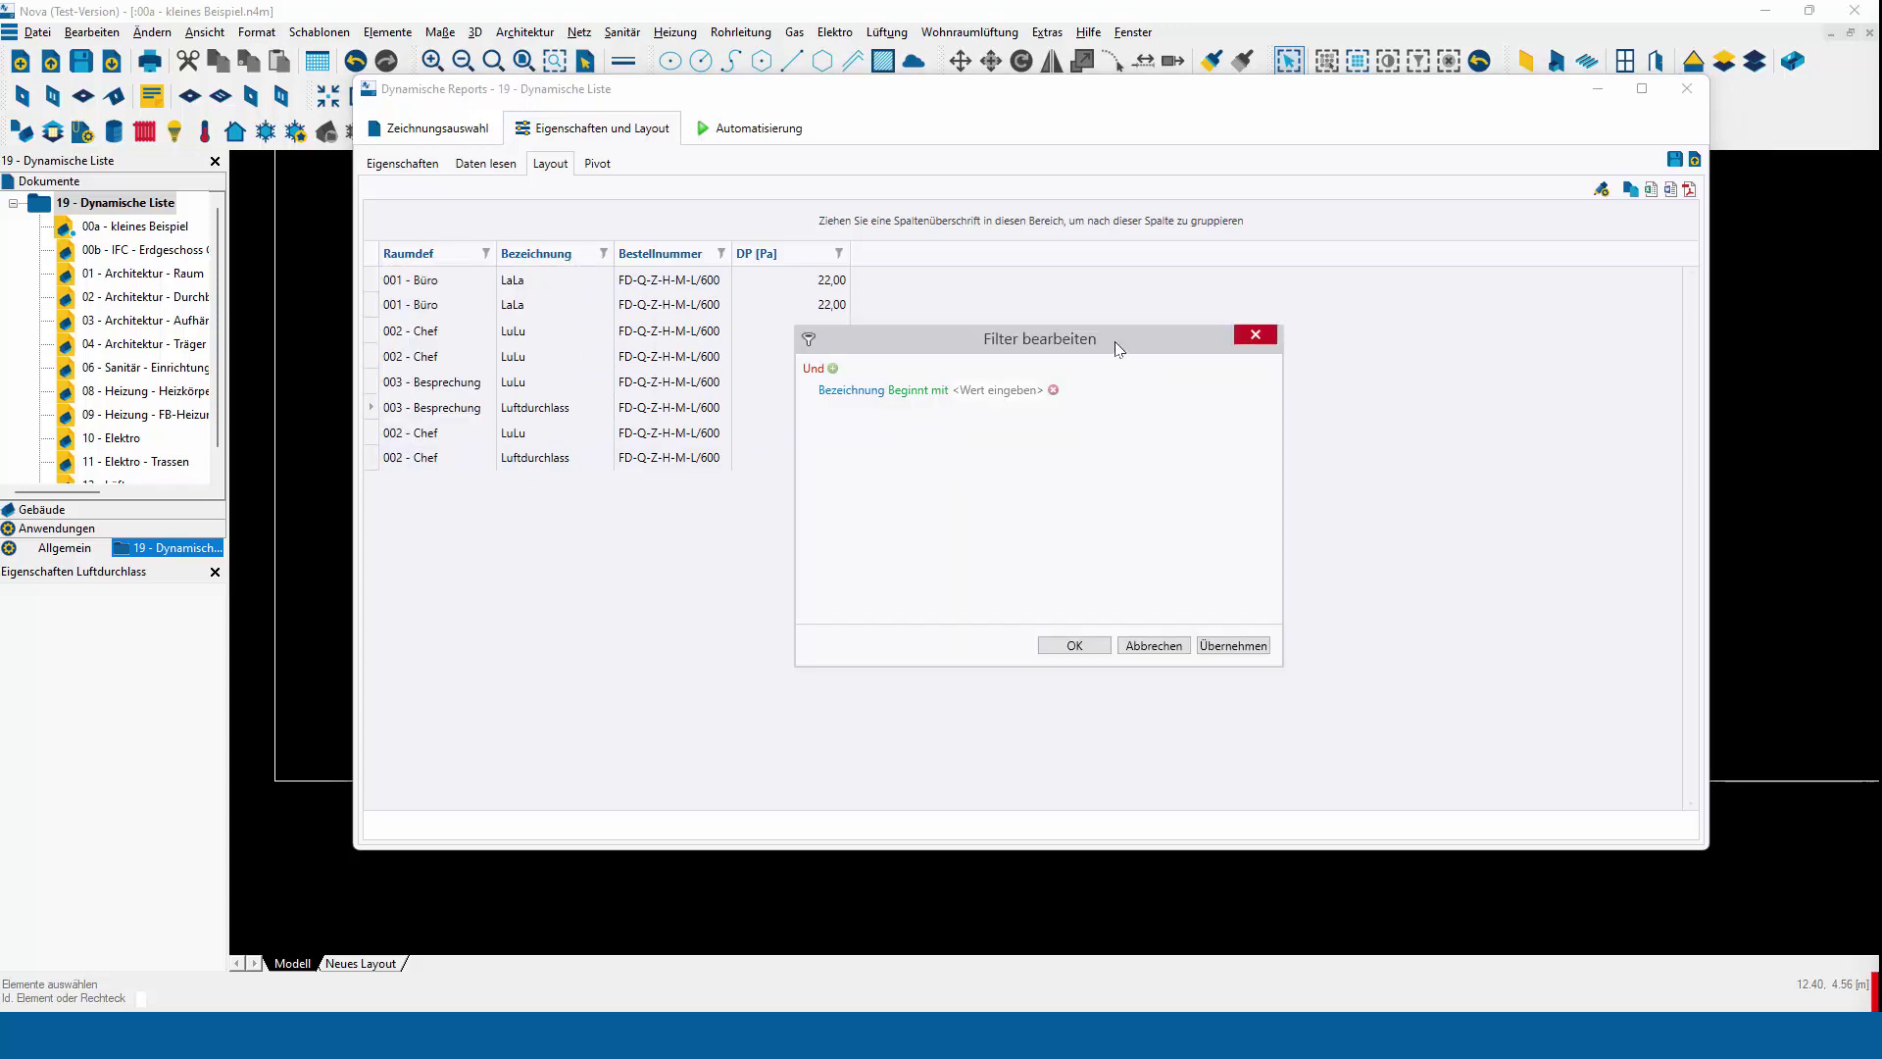
{"action": "left_click_drag", "start_coordinate": [1119, 344], "coordinate": [1379, 394]}
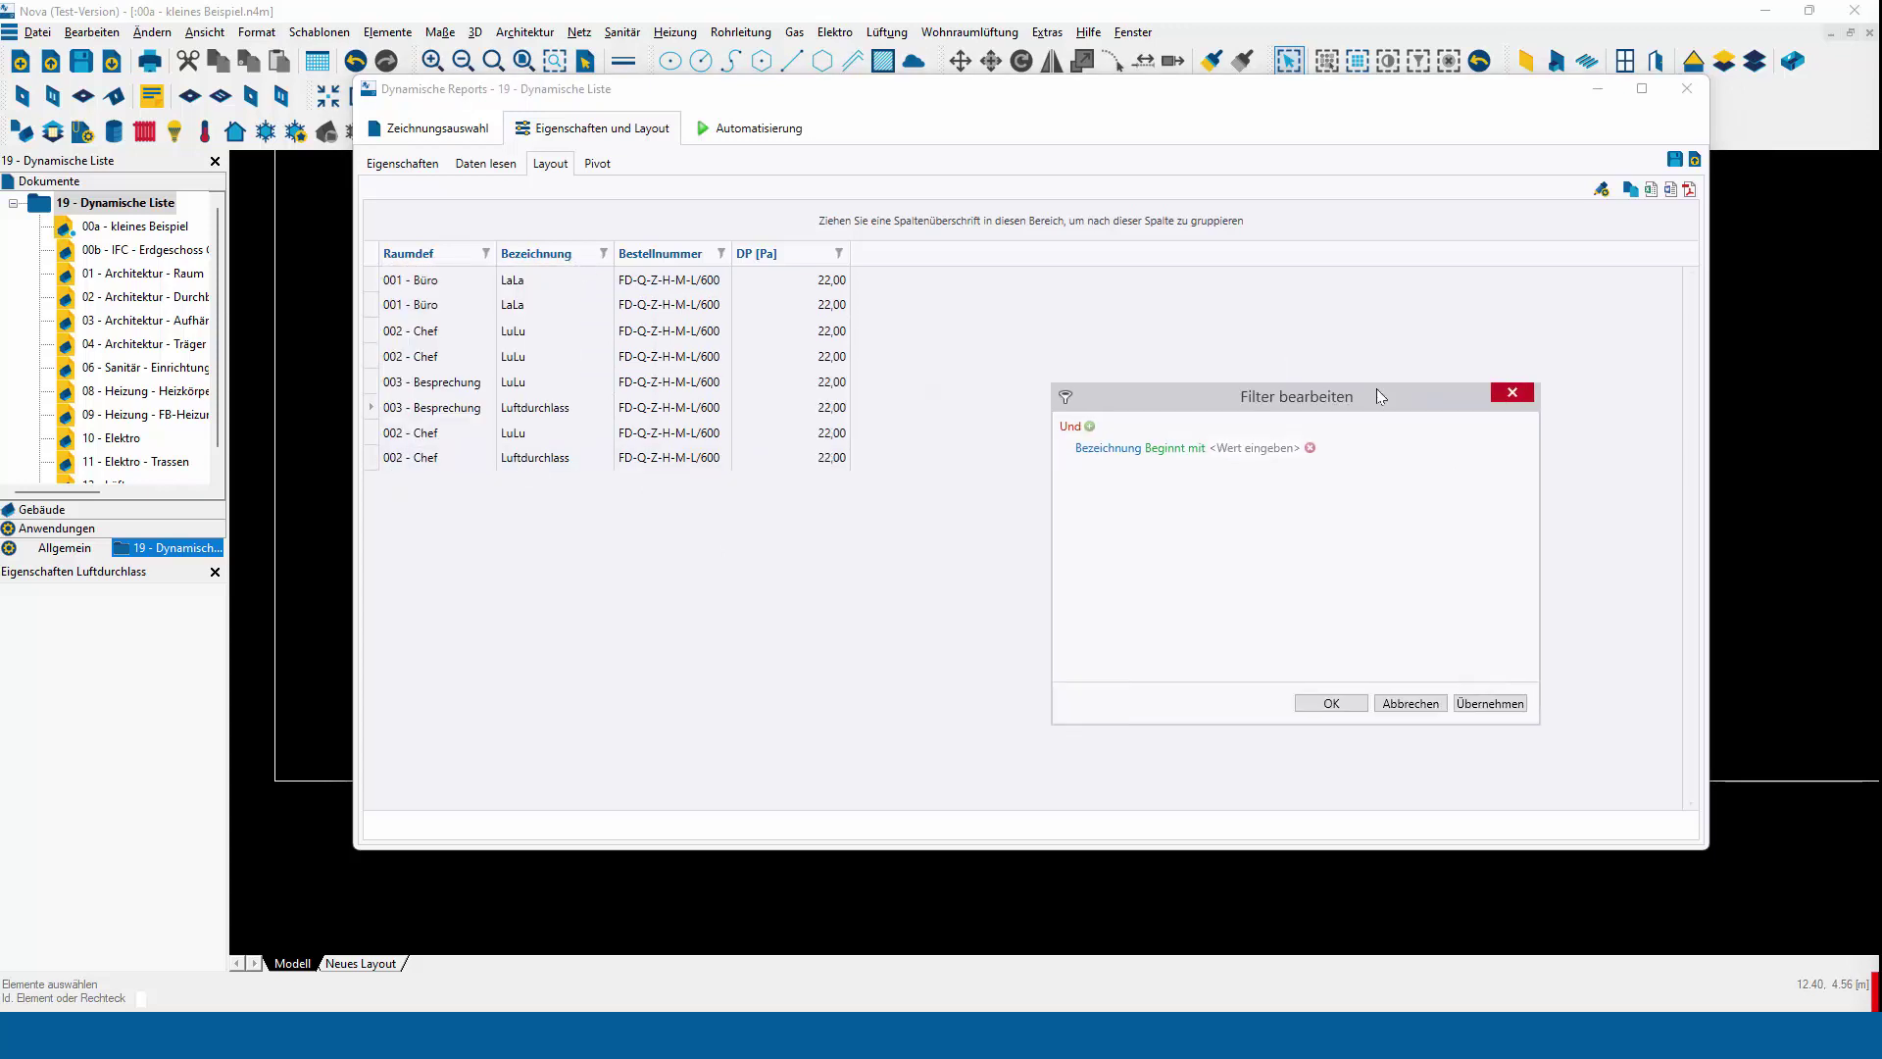
{"action": "left_click", "coordinate": [1254, 437]}
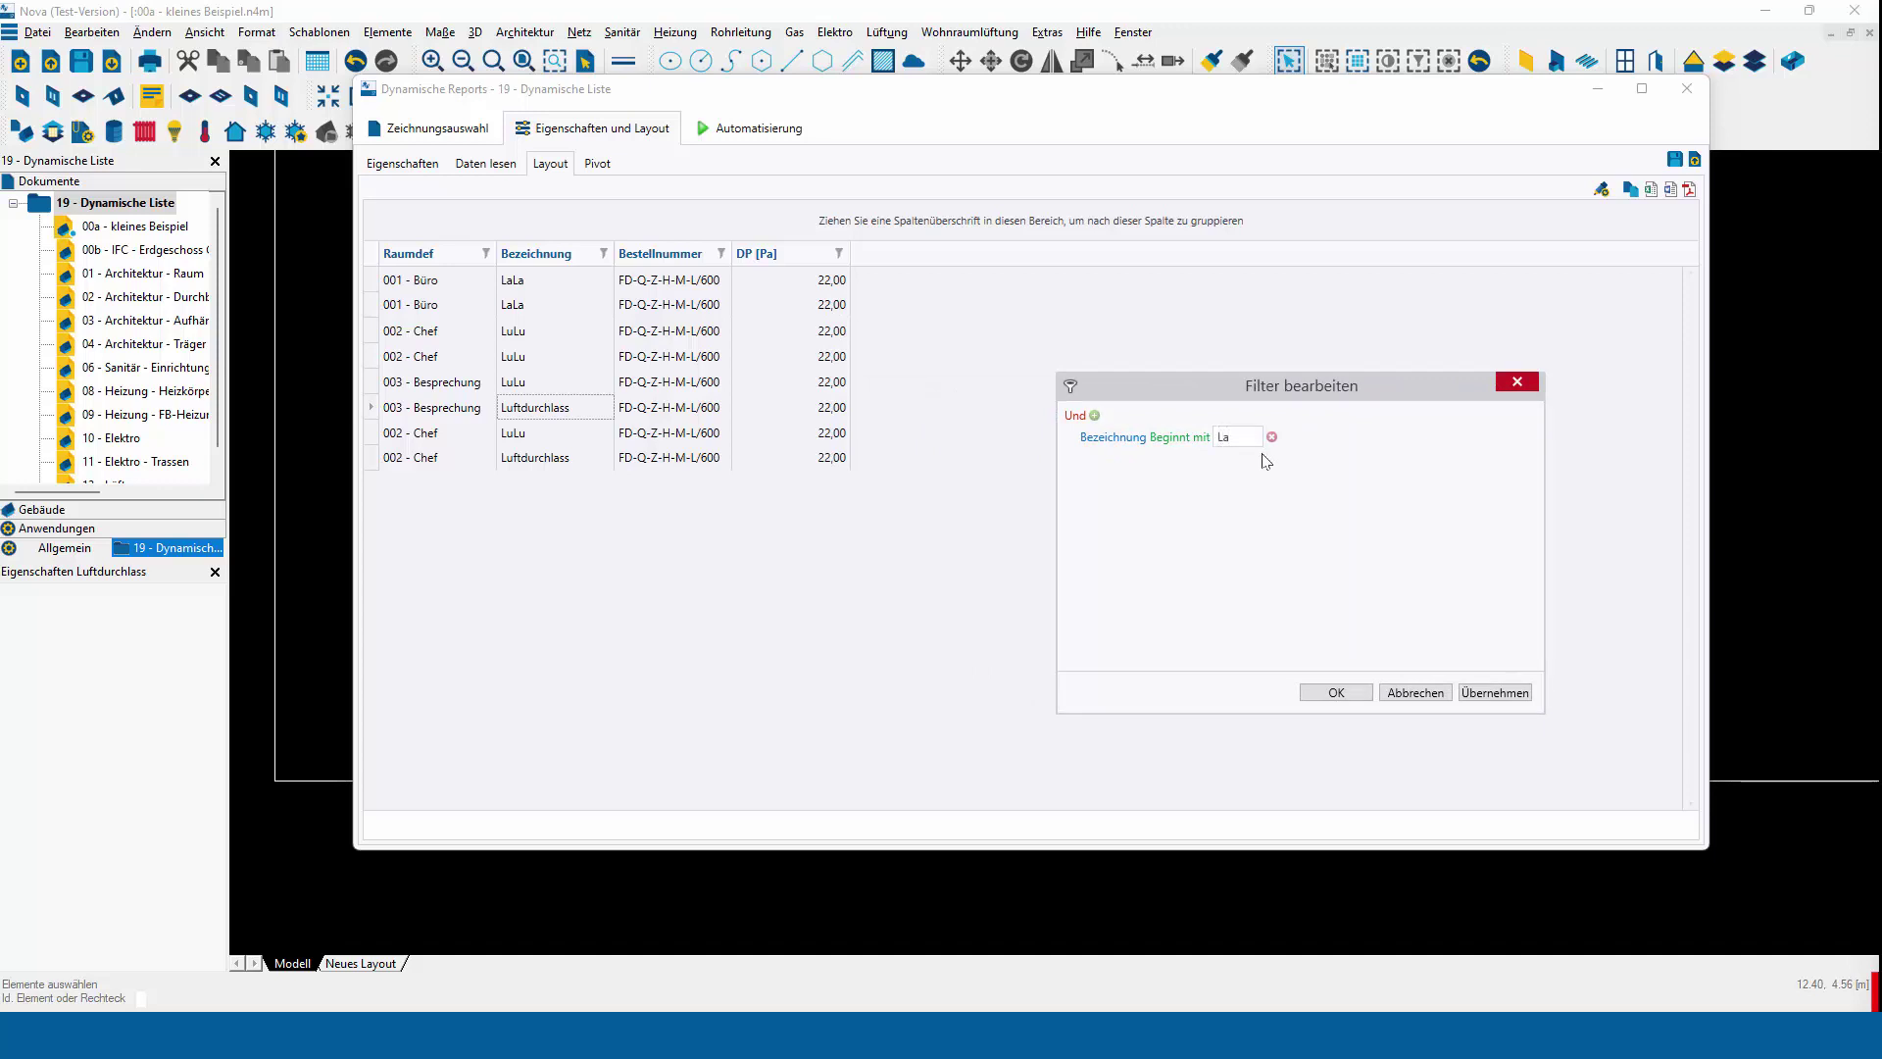
{"action": "type", "text": "La"}
{"action": "left_click", "coordinate": [1270, 485]}
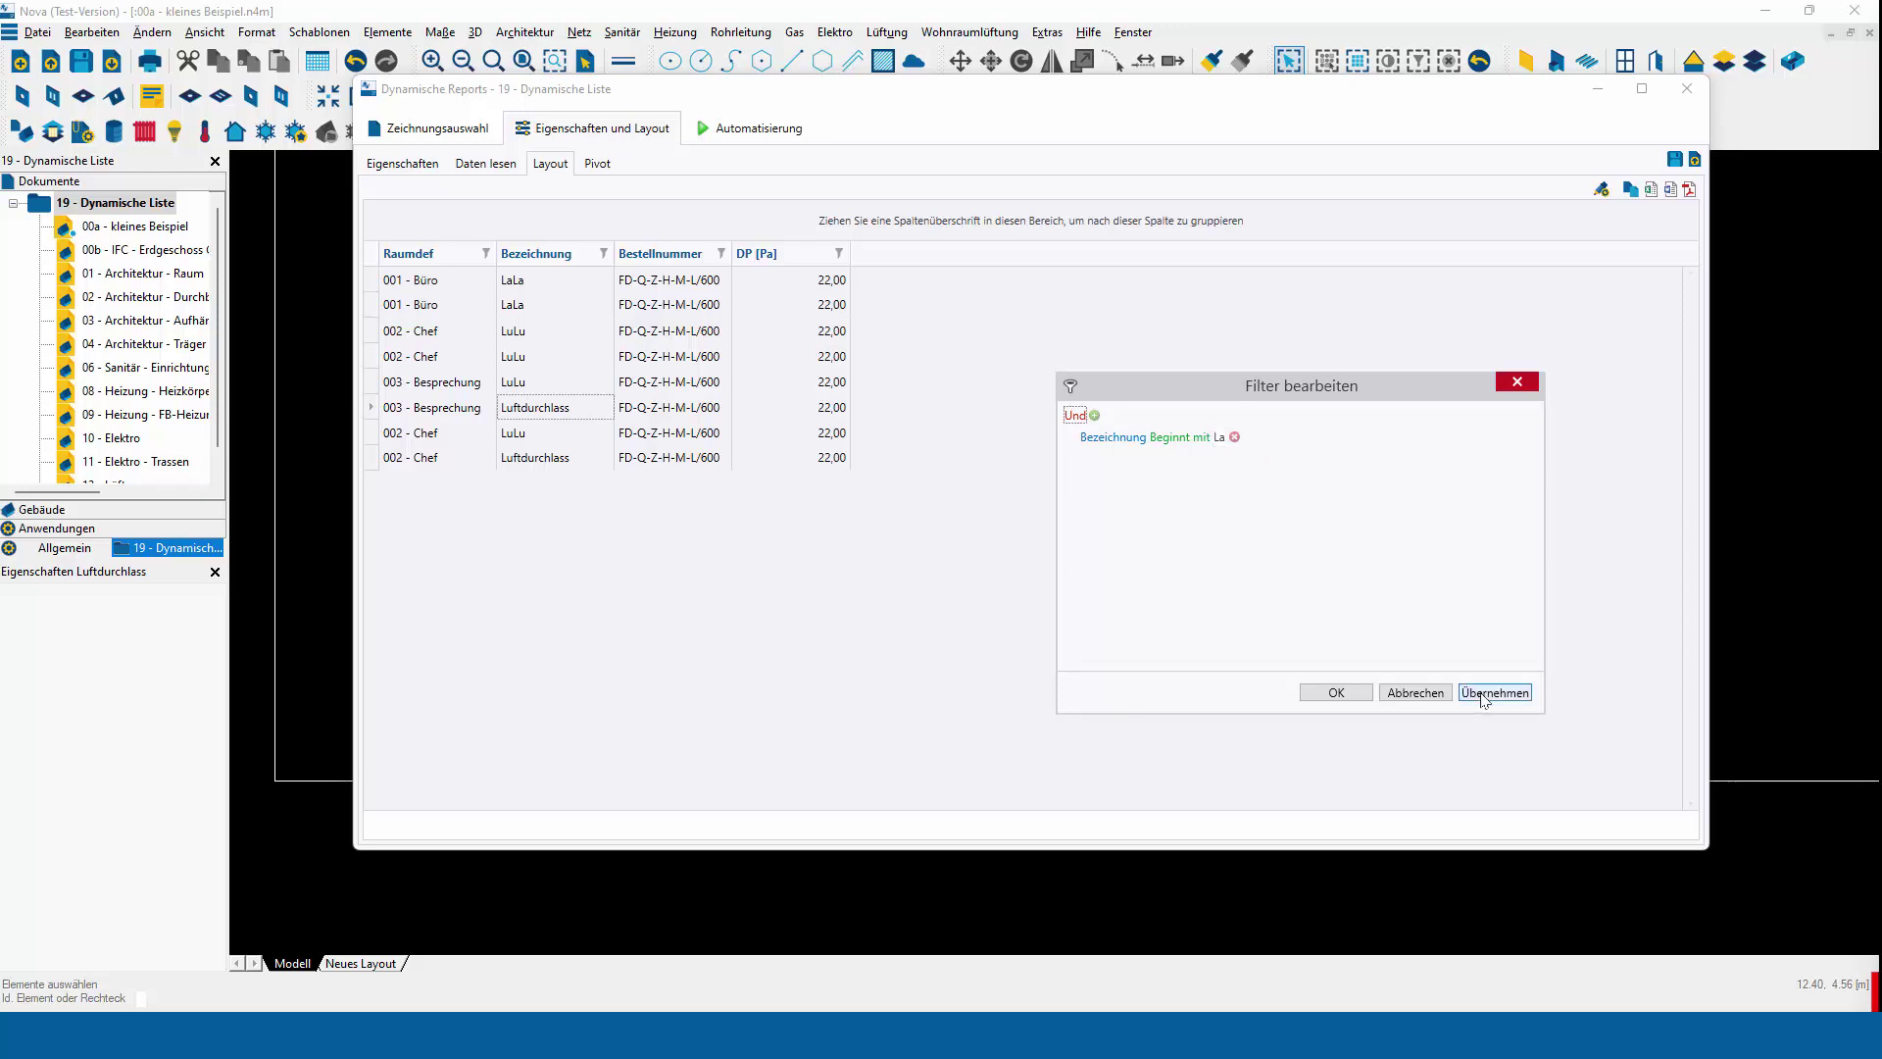
{"action": "left_click", "coordinate": [1485, 696]}
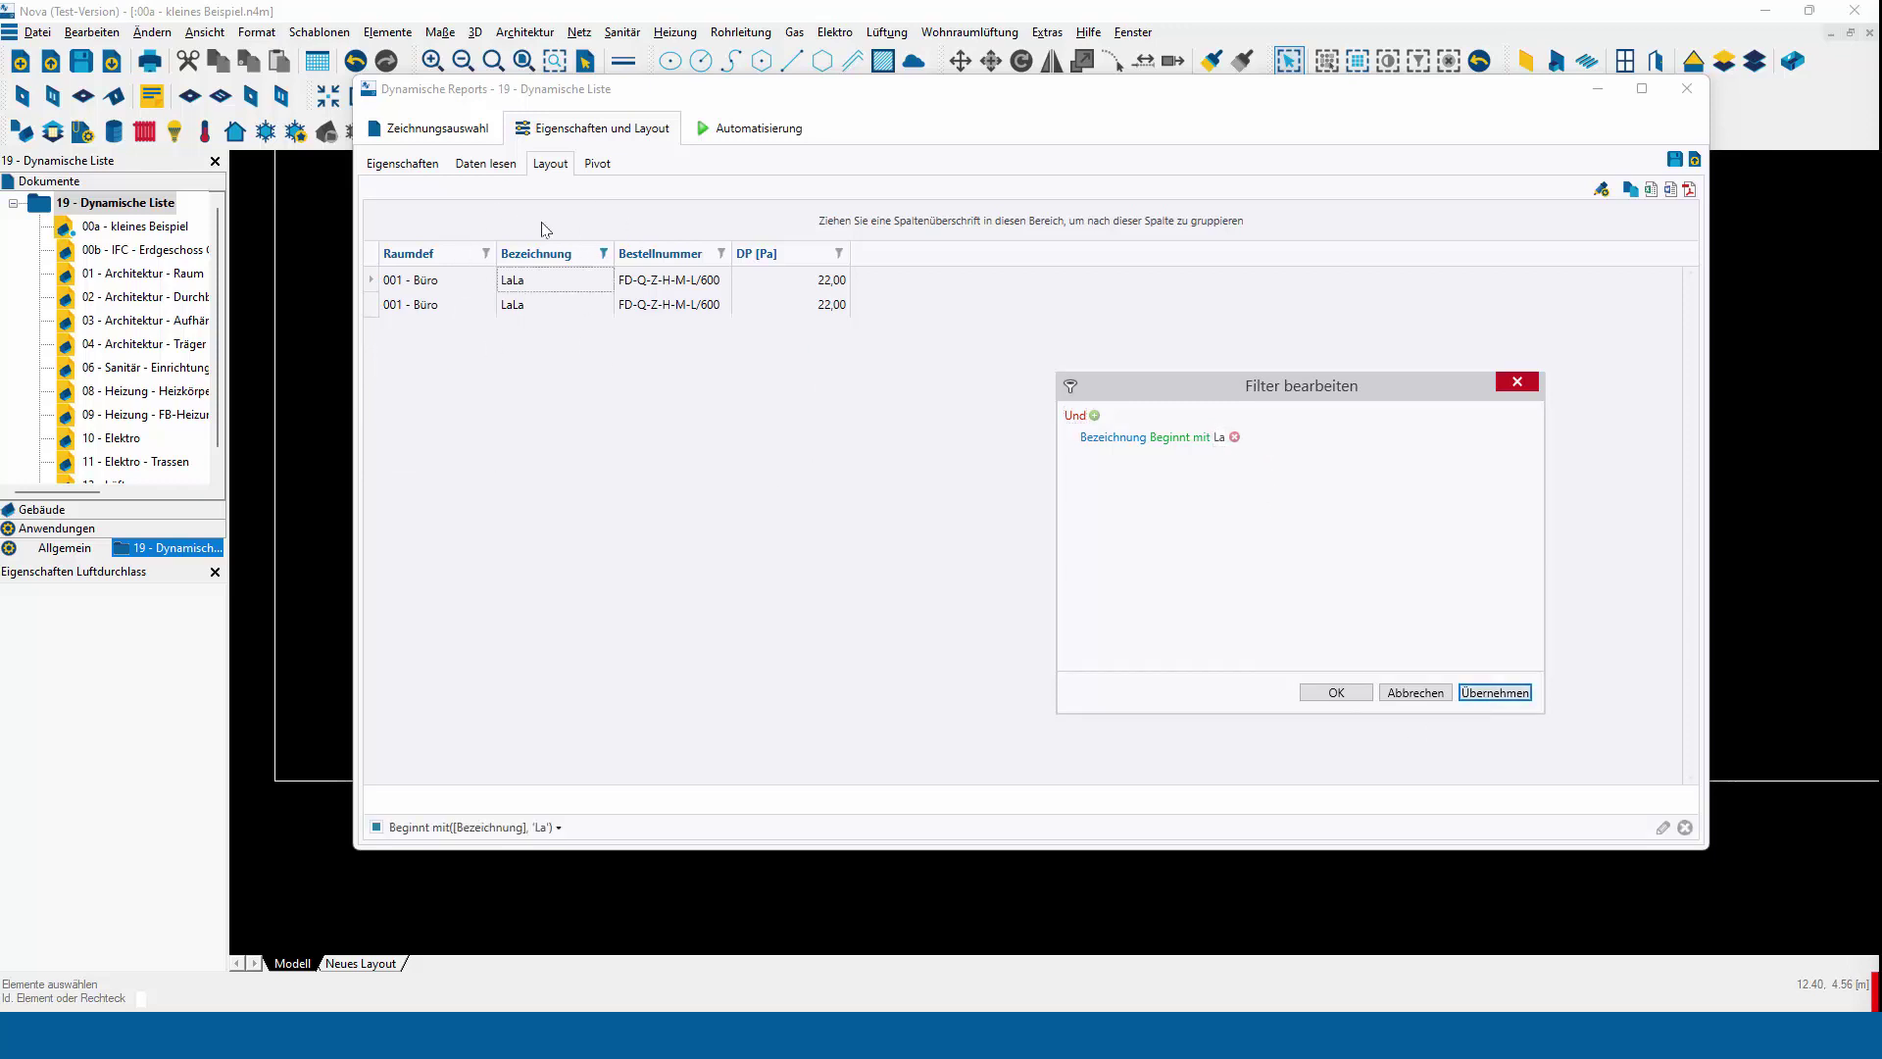
Add a second Bezeichnung condition 'Endet mit e' and apply it
{"action": "left_click", "coordinate": [1166, 438]}
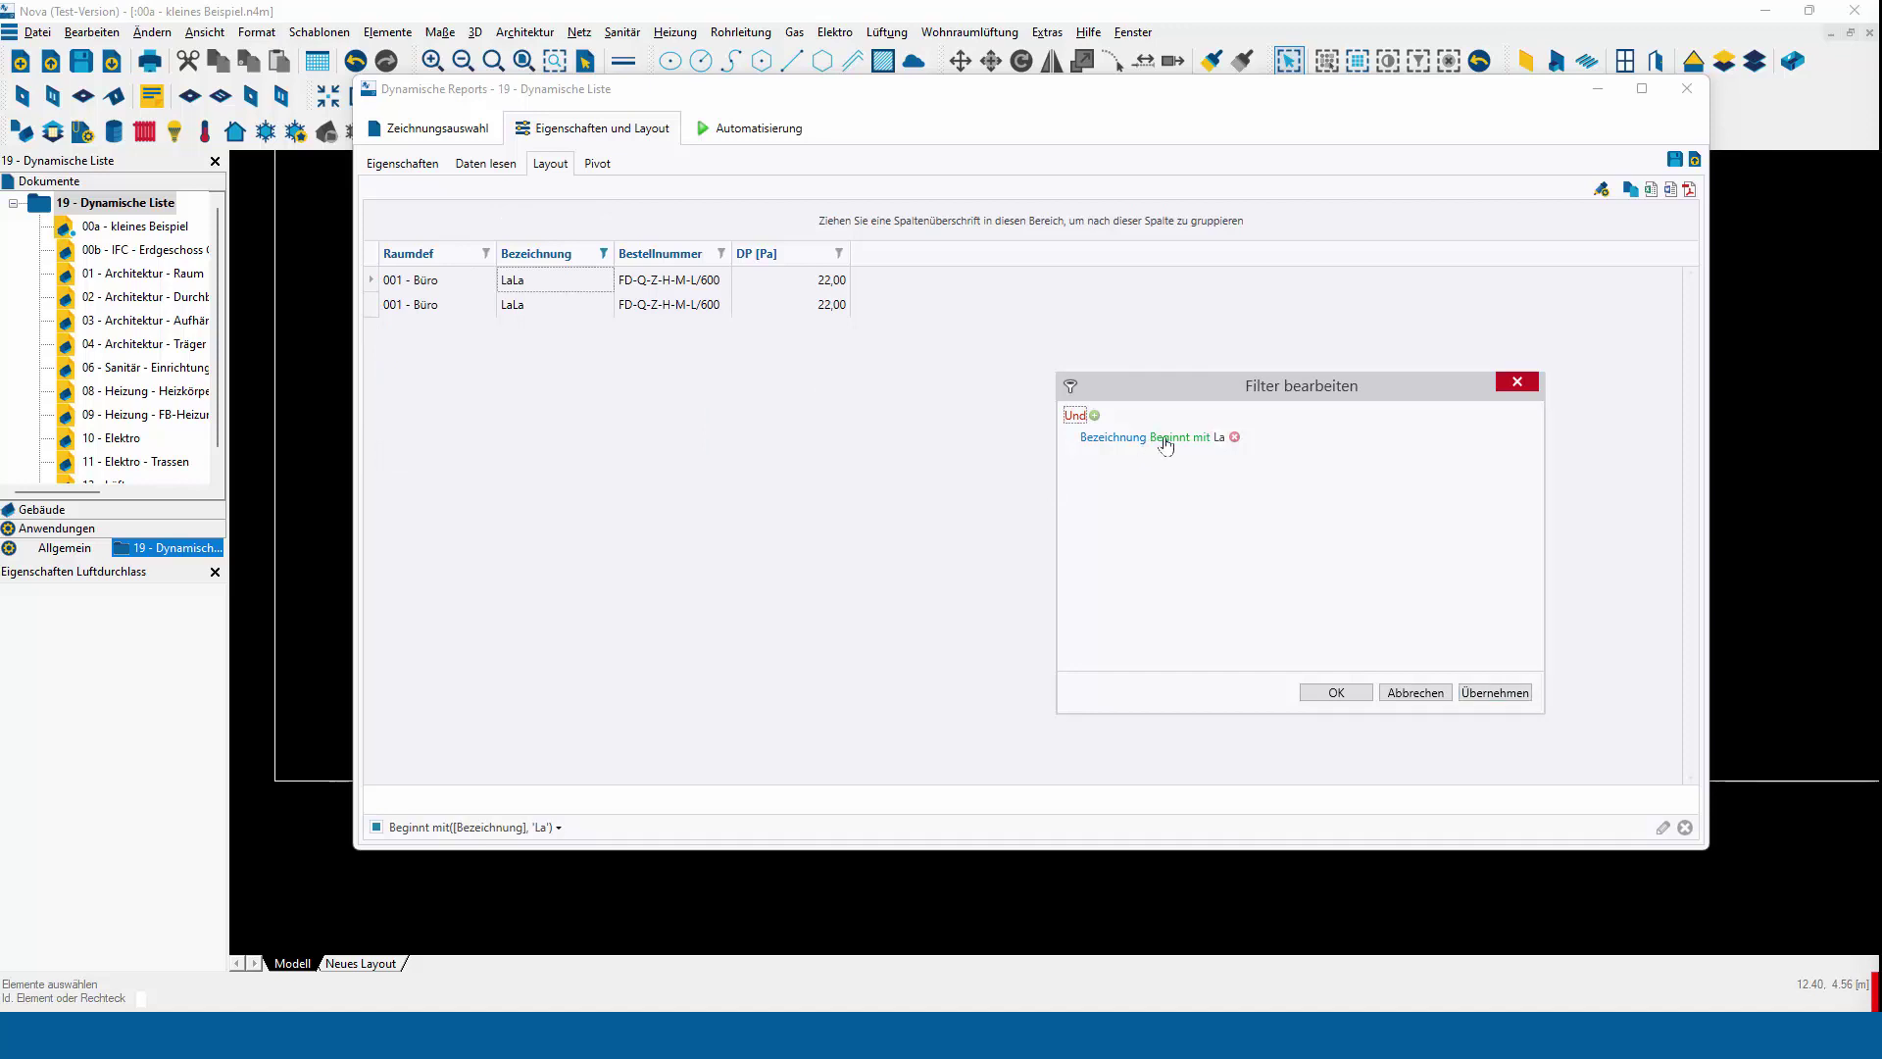
{"action": "left_click", "coordinate": [1296, 481]}
{"action": "left_click", "coordinate": [1076, 418]}
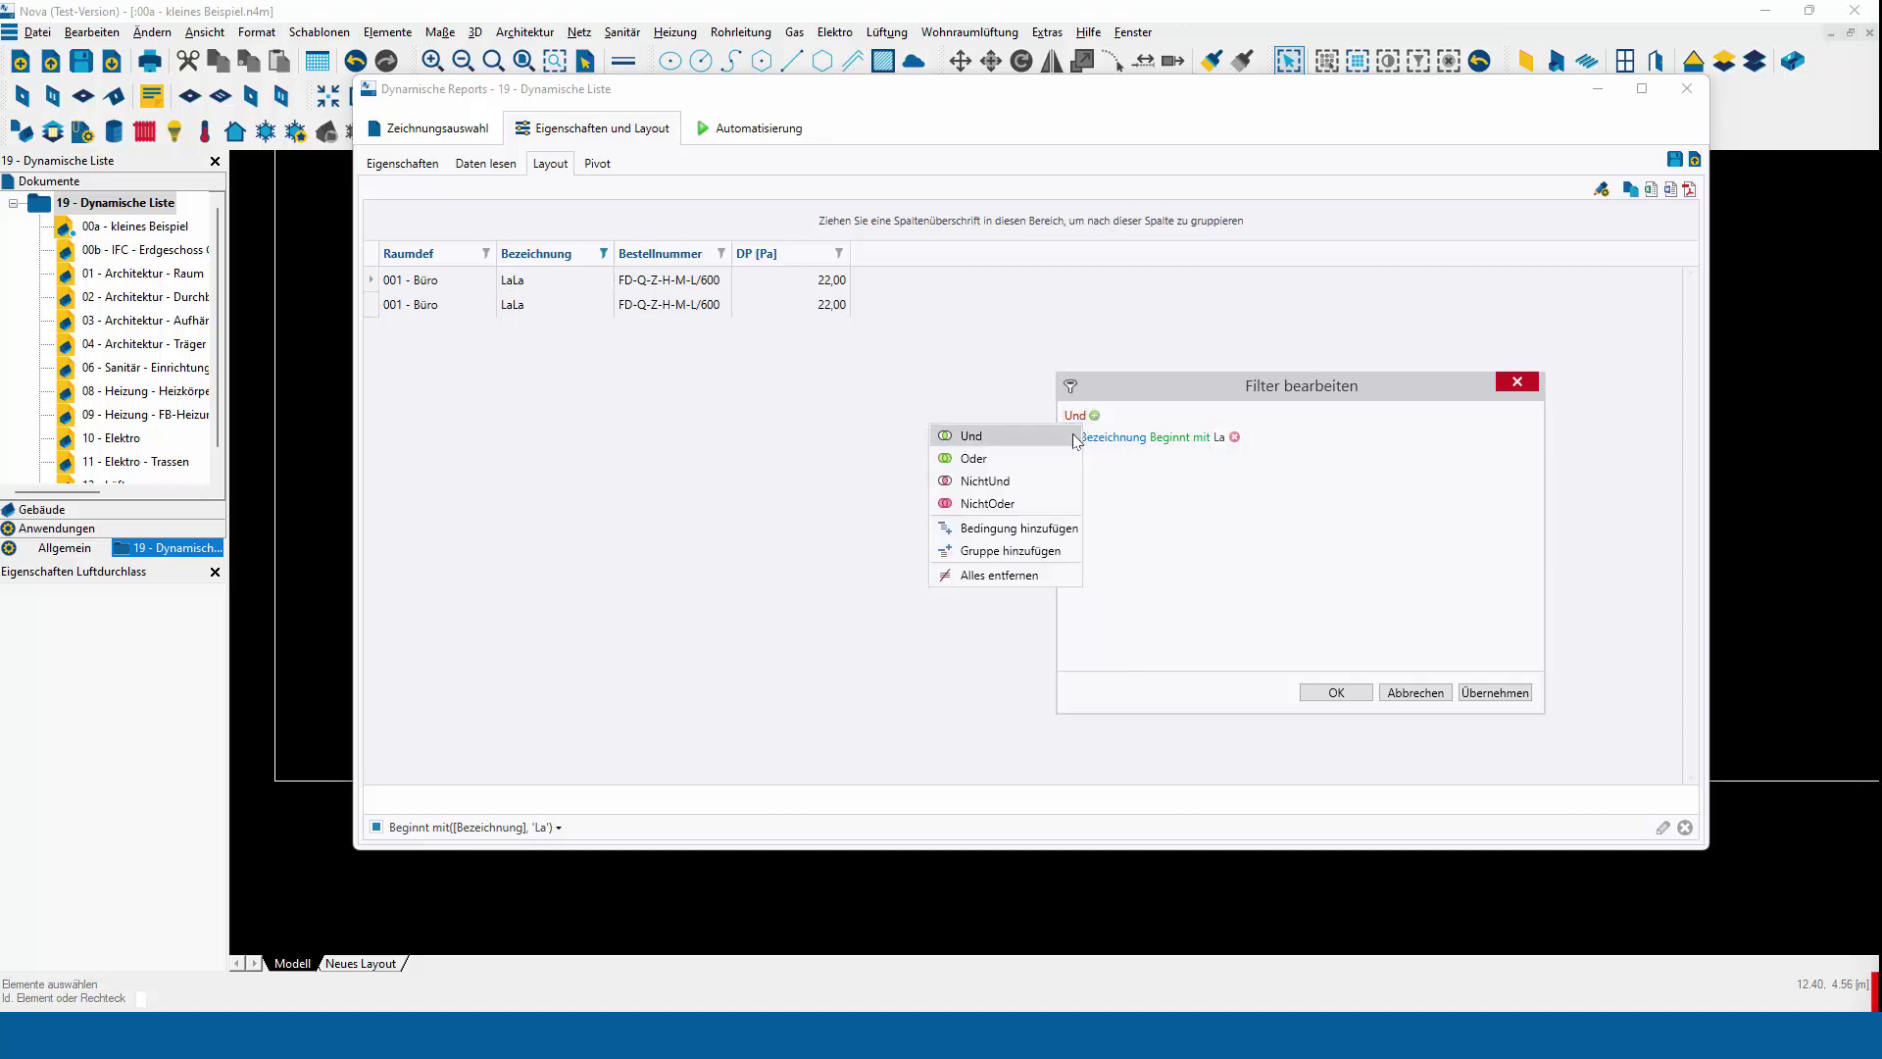
{"action": "left_click", "coordinate": [1073, 436]}
{"action": "left_click", "coordinate": [1096, 415]}
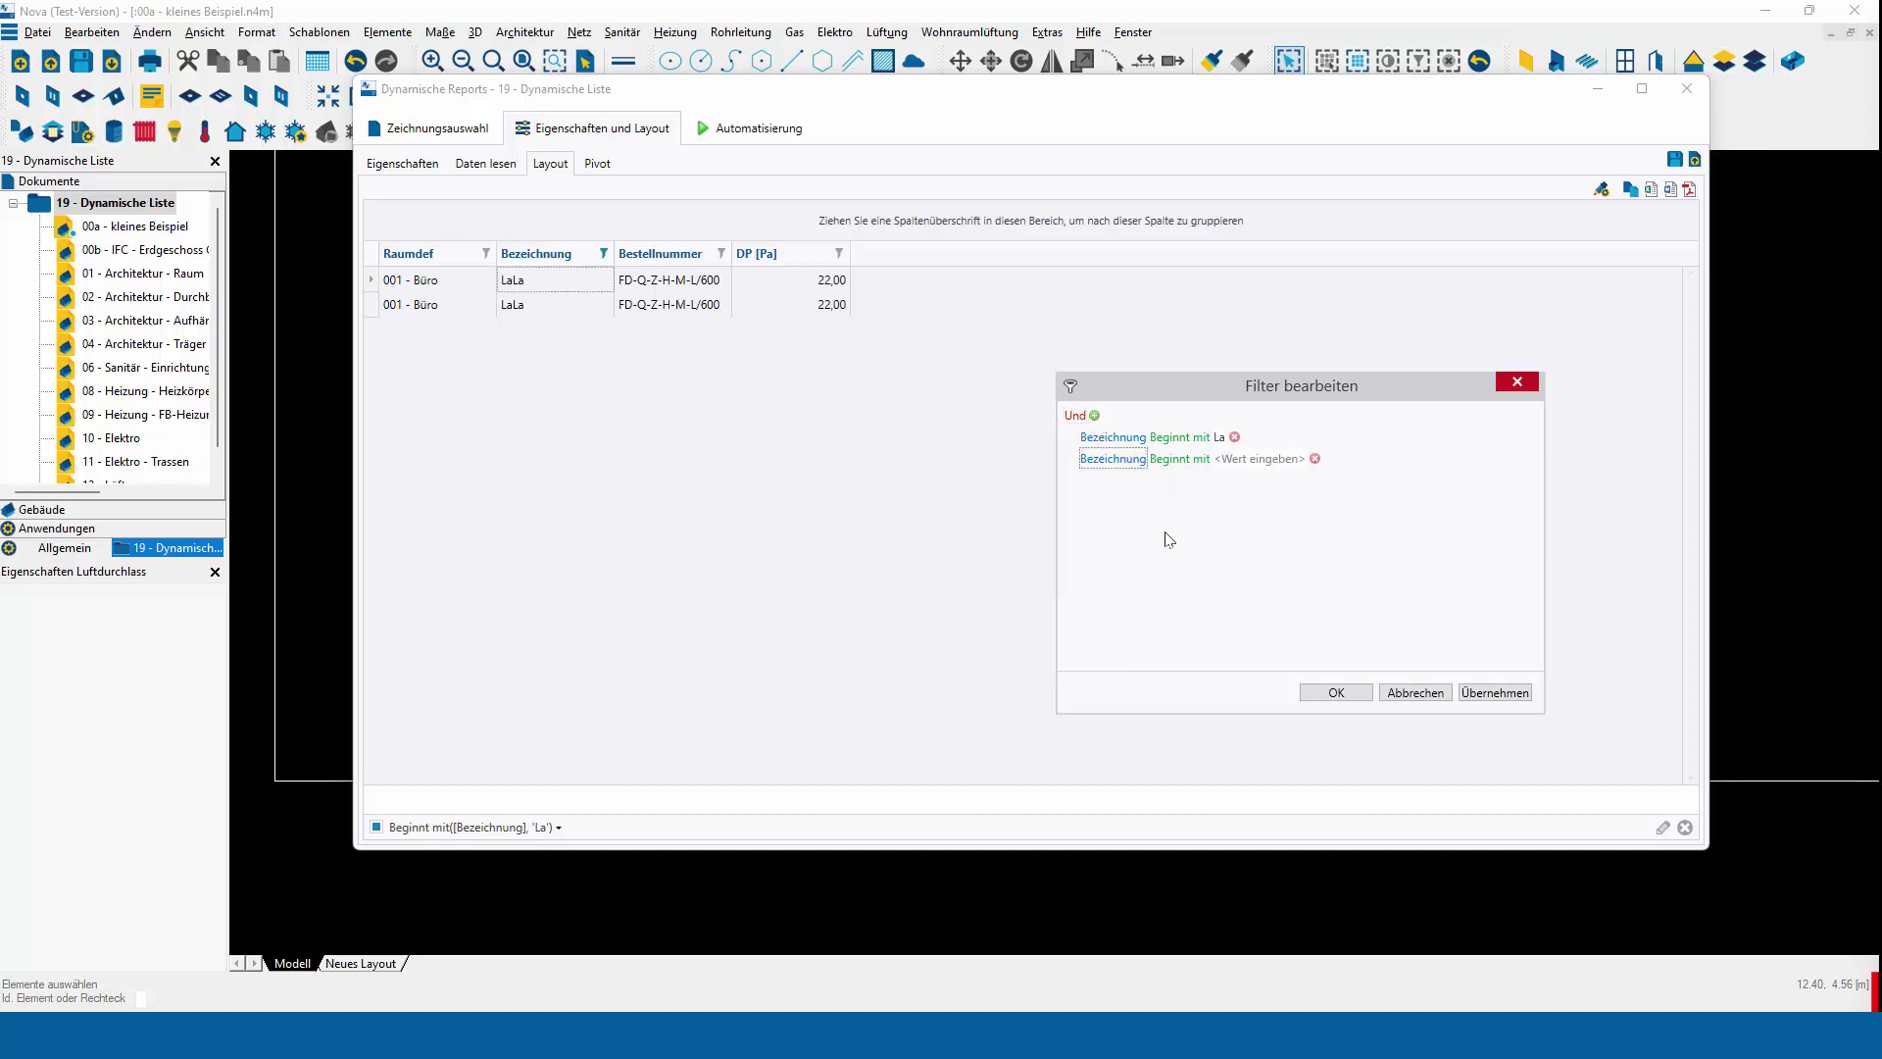
{"action": "left_click", "coordinate": [1250, 461]}
{"action": "left_click", "coordinate": [1187, 460]}
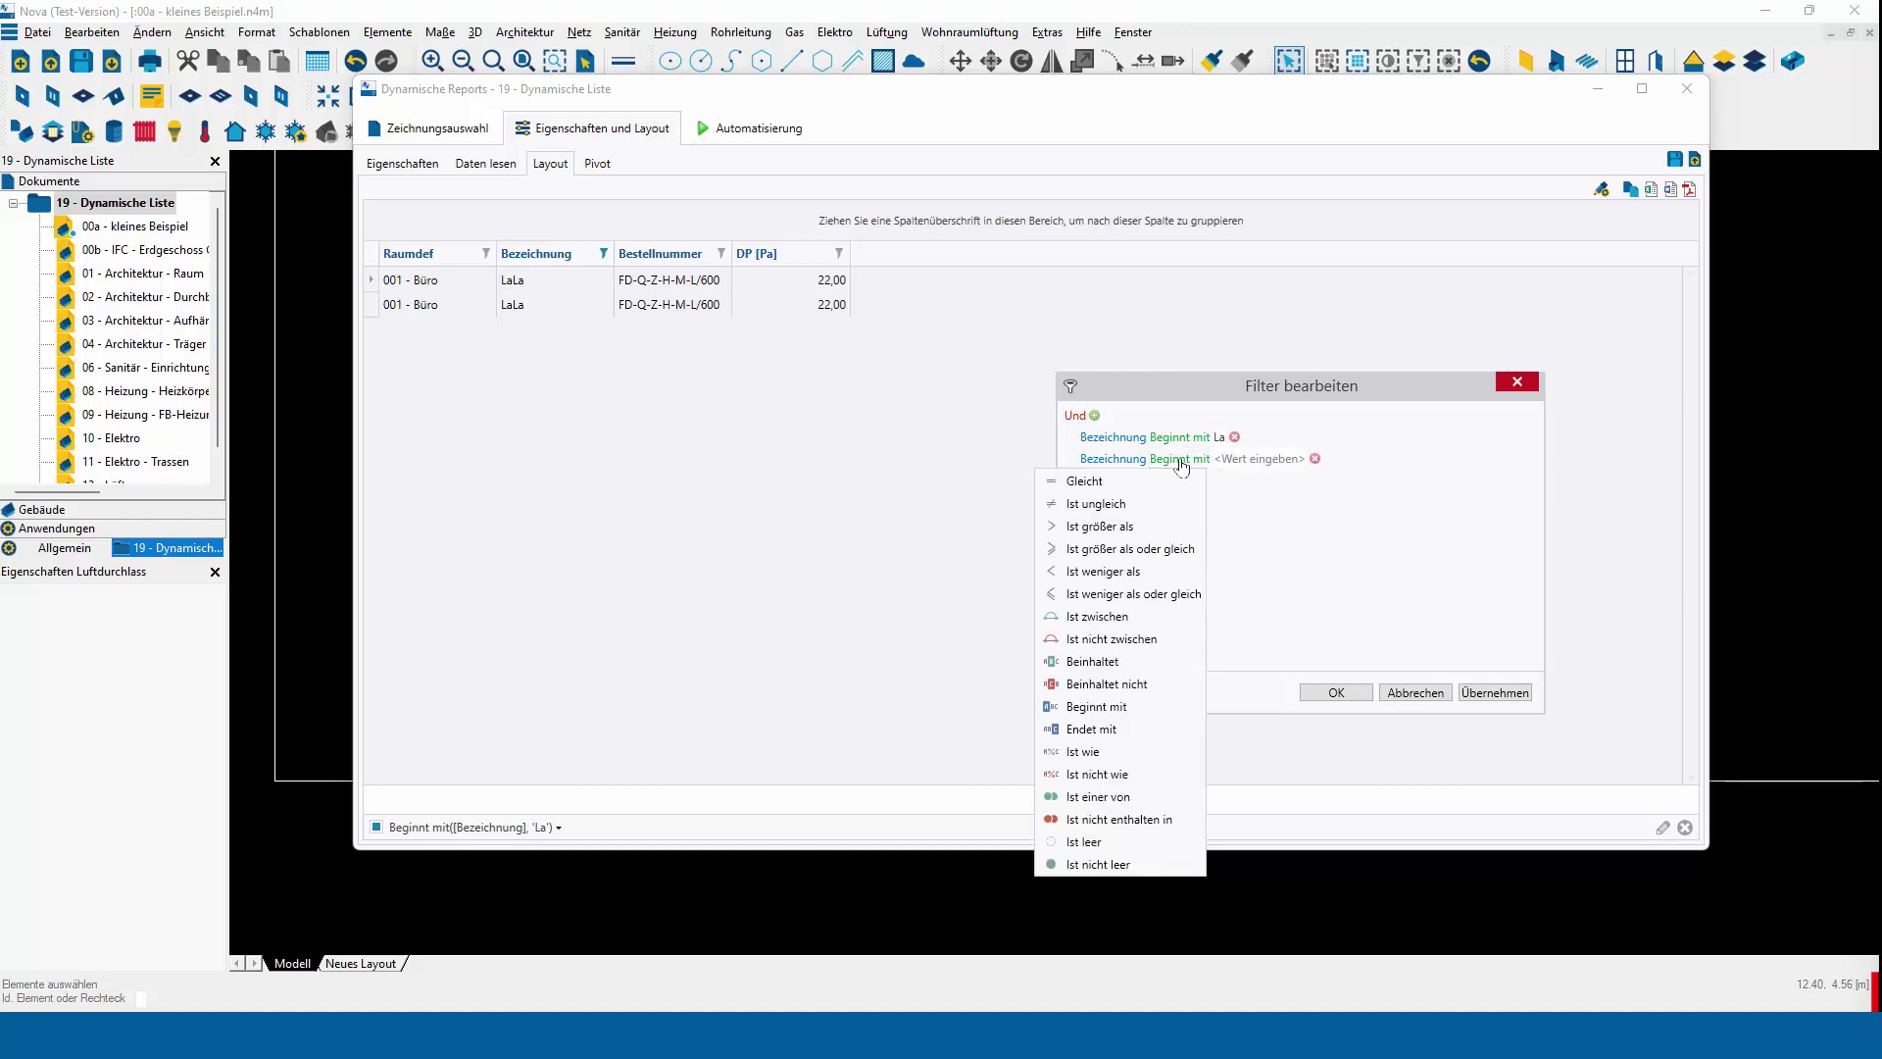
{"action": "left_click", "coordinate": [1143, 729]}
{"action": "left_click", "coordinate": [1265, 459]}
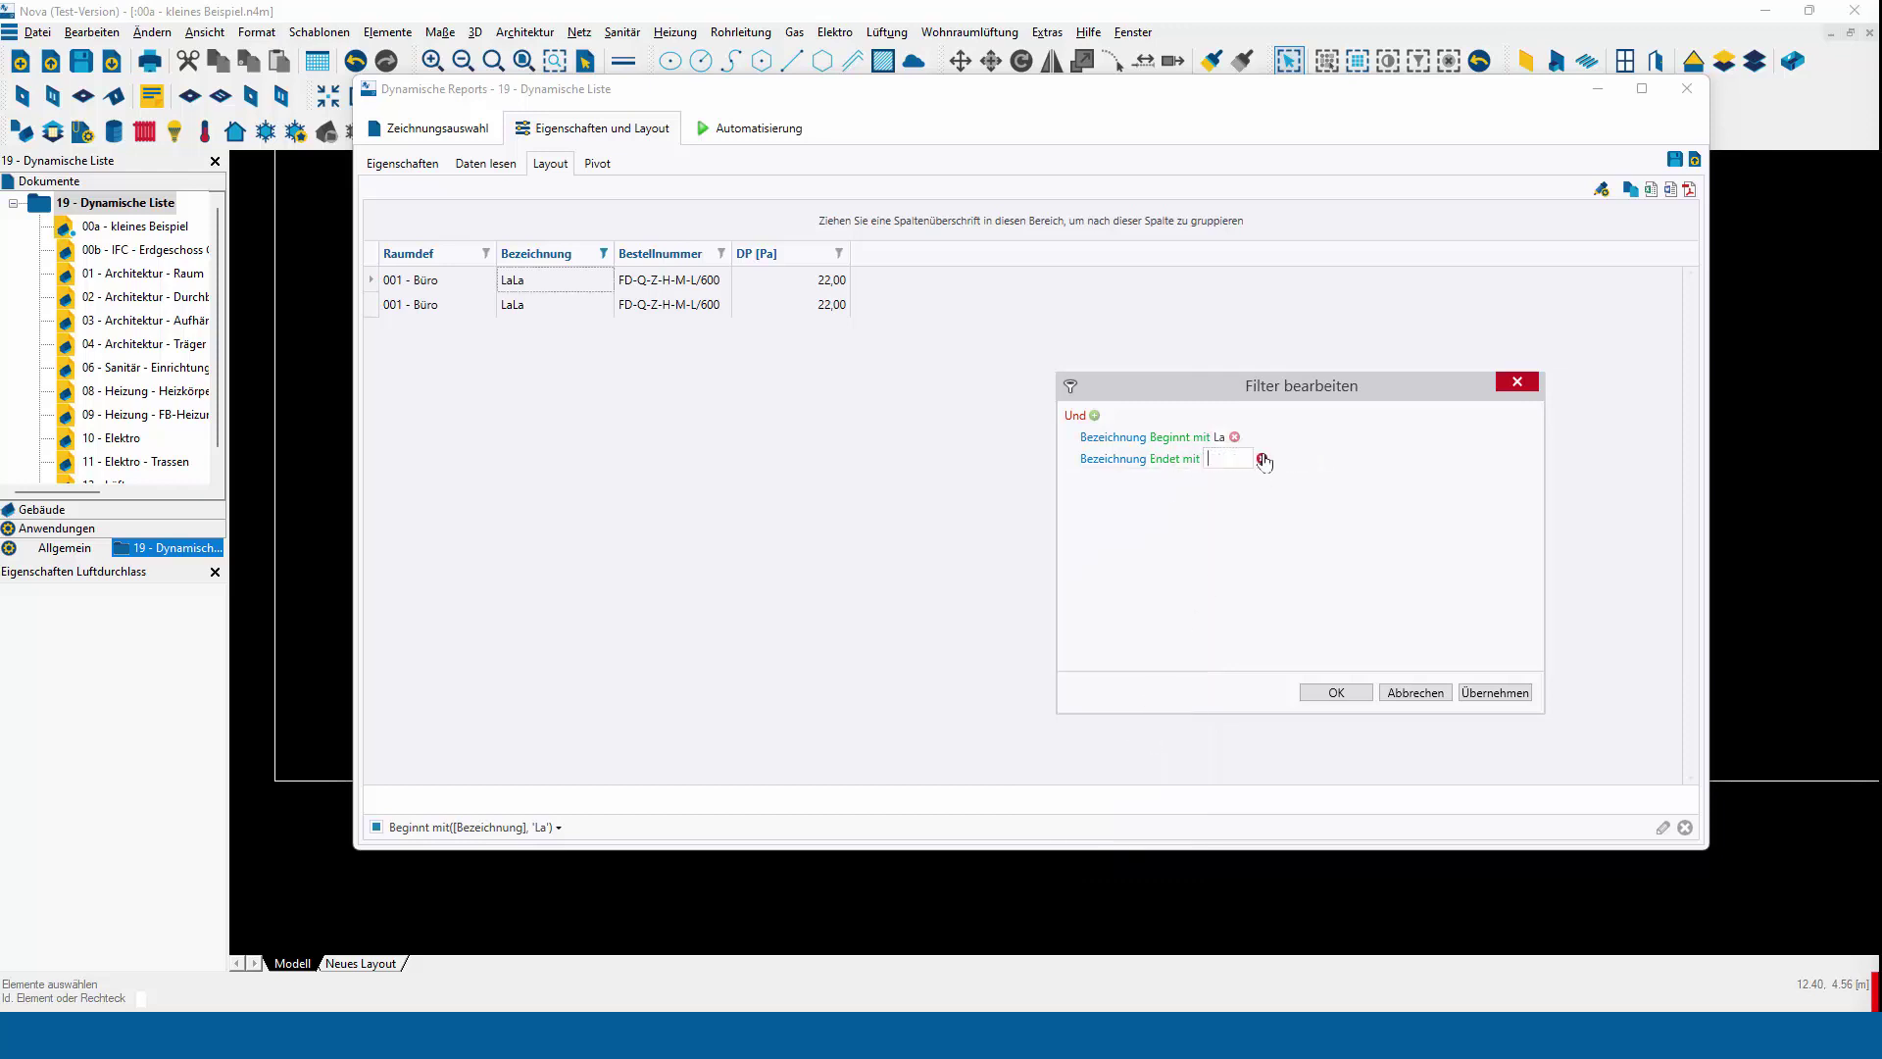
{"action": "type", "text": "e"}
{"action": "left_click", "coordinate": [1487, 698]}
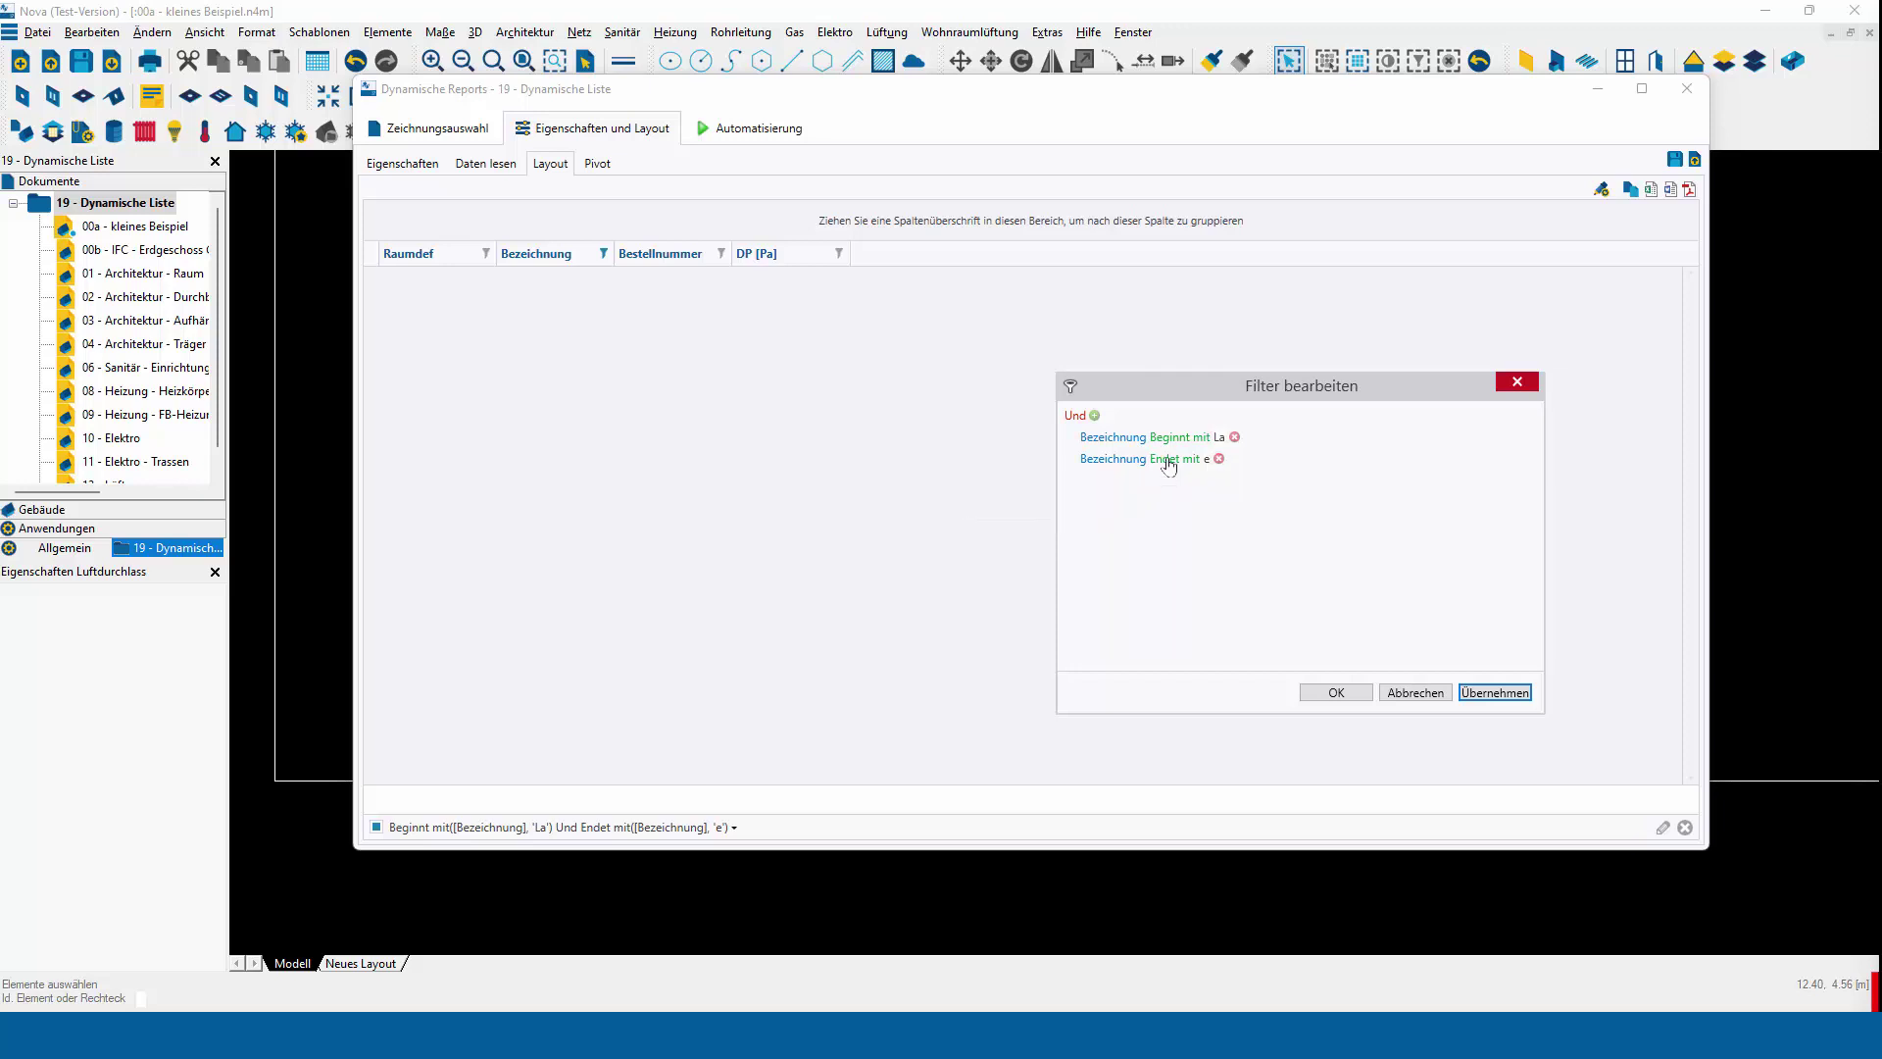
Delete both conditions, applying after each, and close the filter editor with OK
{"action": "left_click", "coordinate": [1218, 459]}
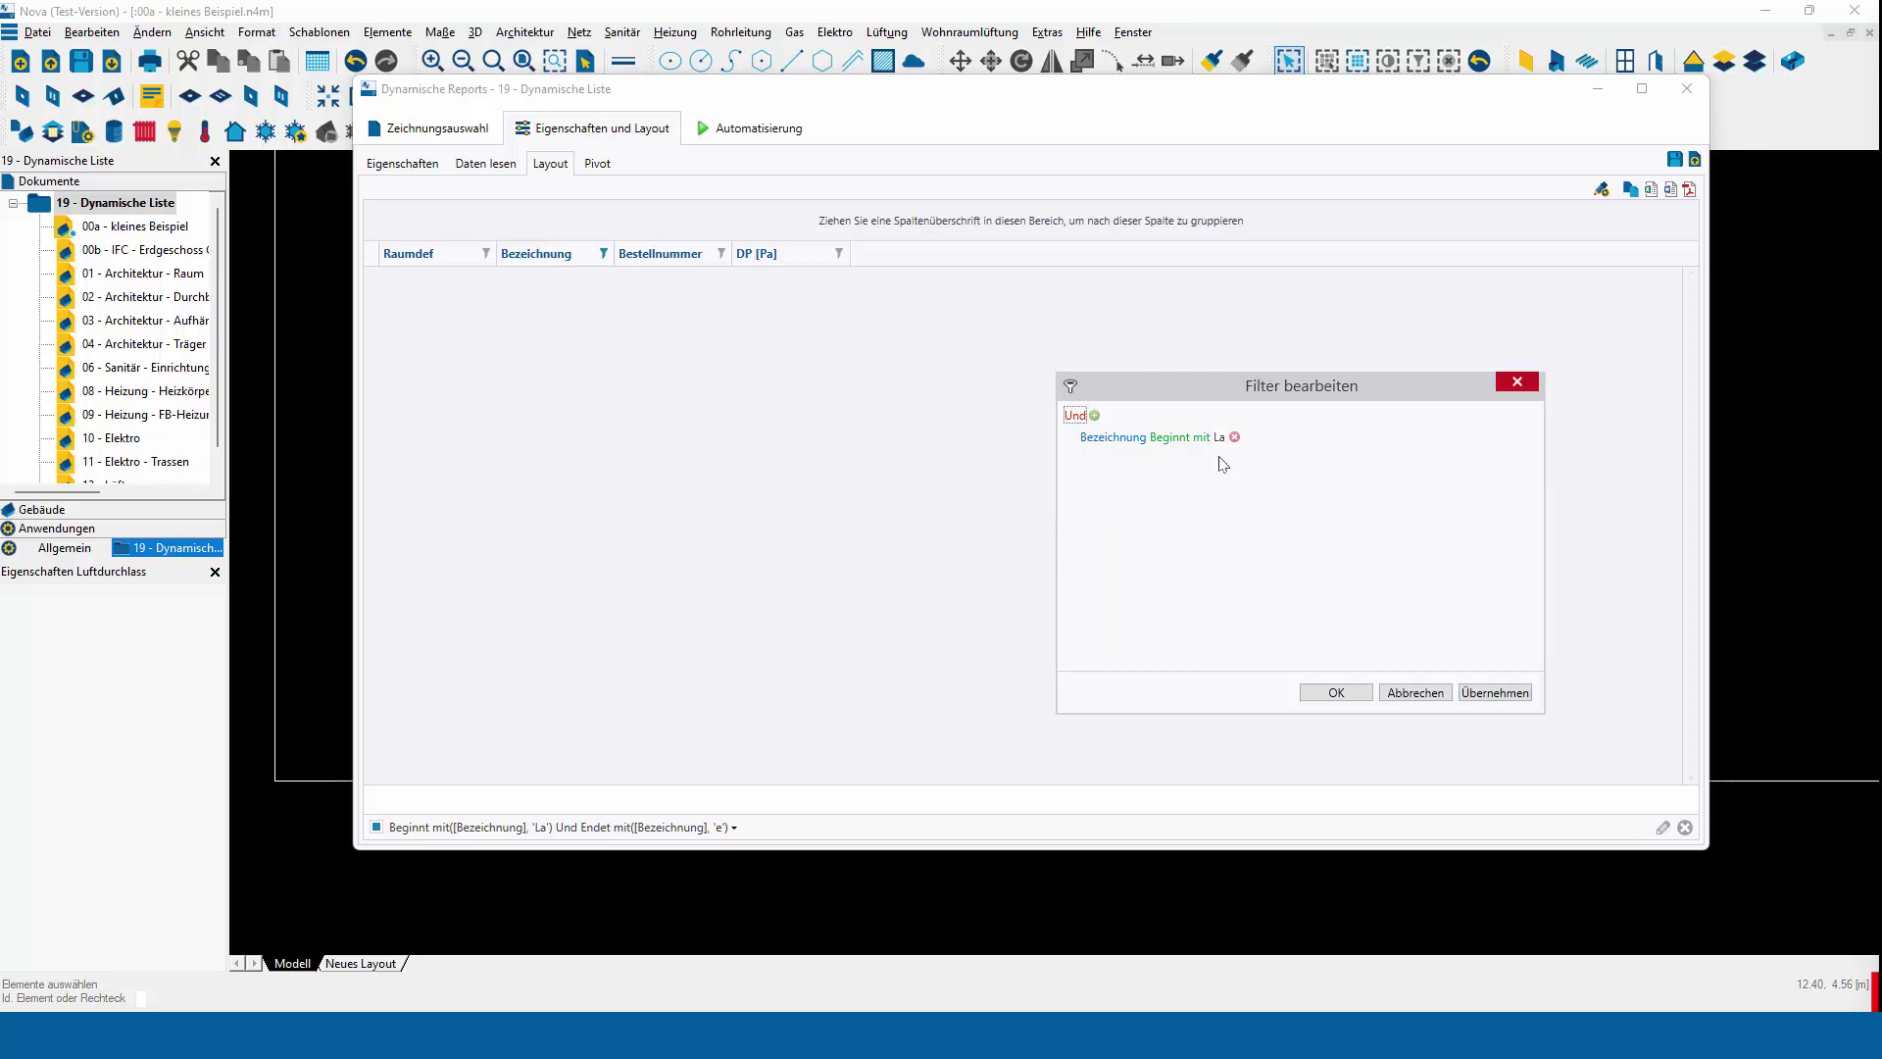
{"action": "left_click", "coordinate": [1477, 696]}
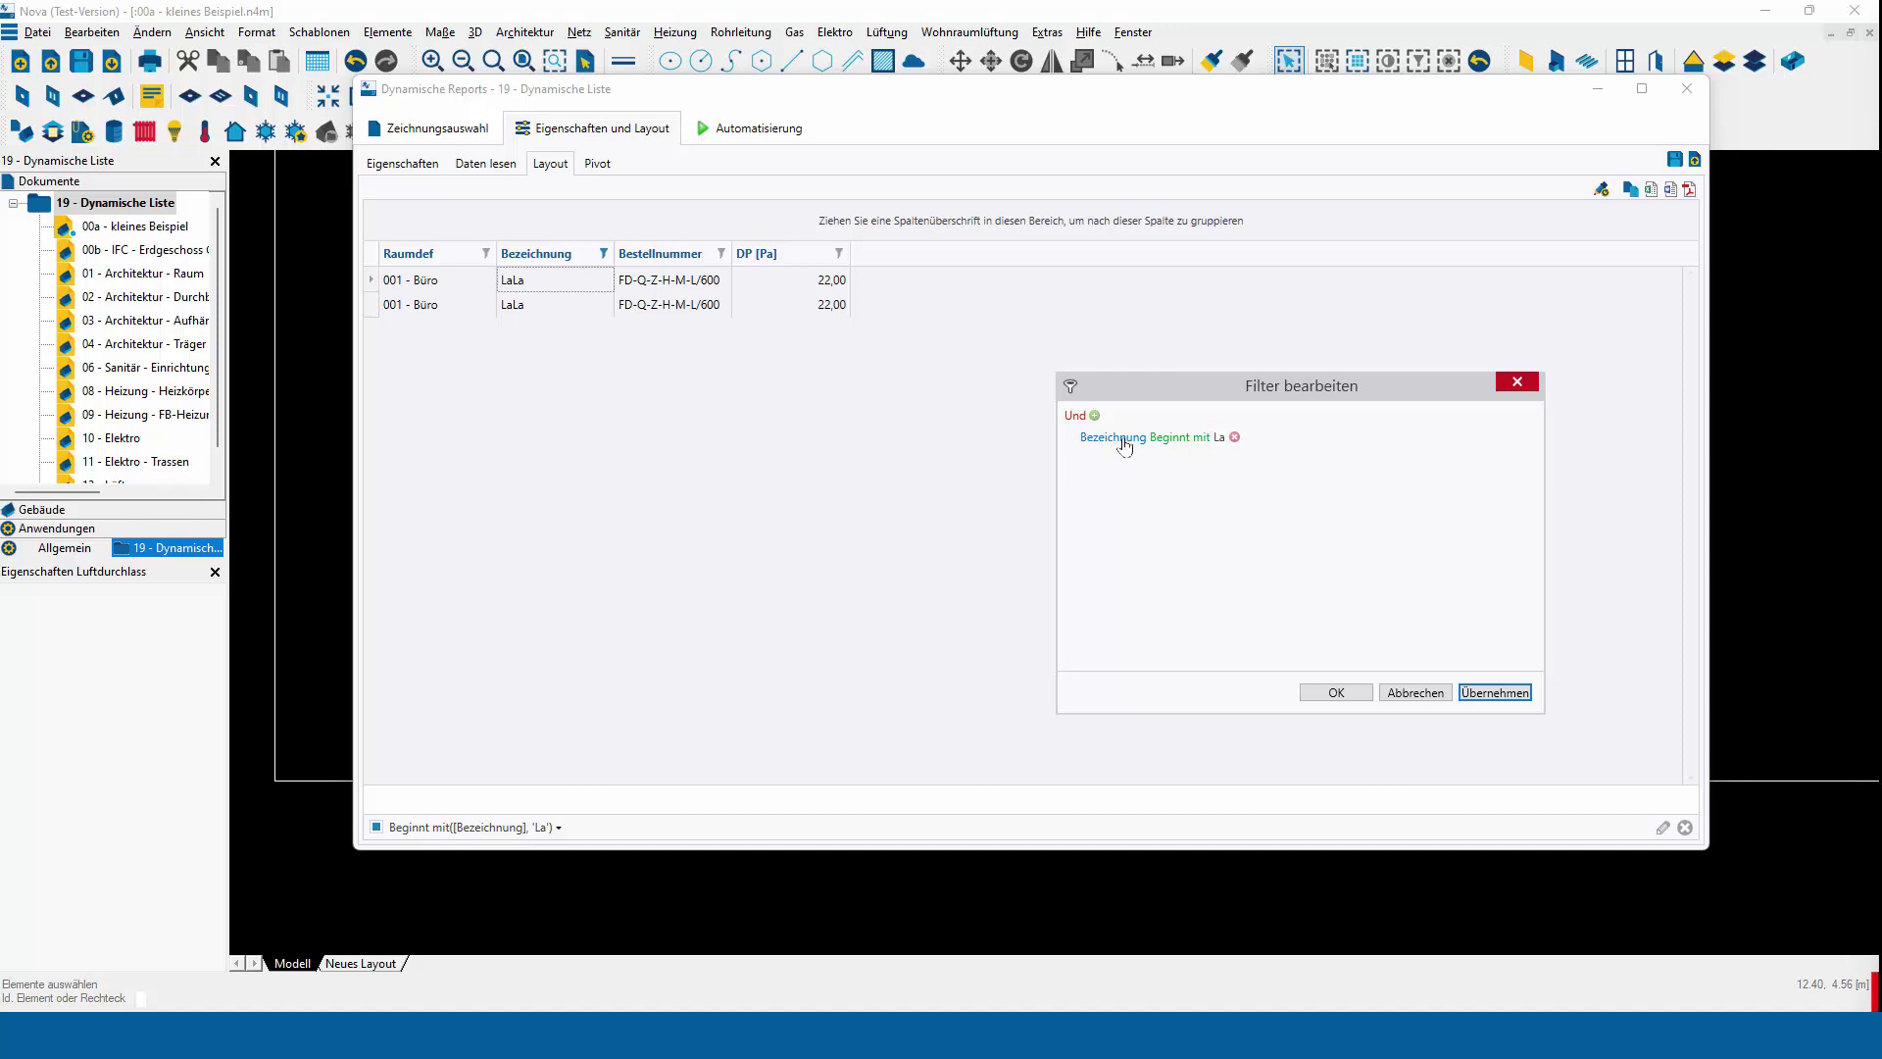
{"action": "left_click", "coordinate": [1235, 437]}
{"action": "left_click", "coordinate": [1495, 693]}
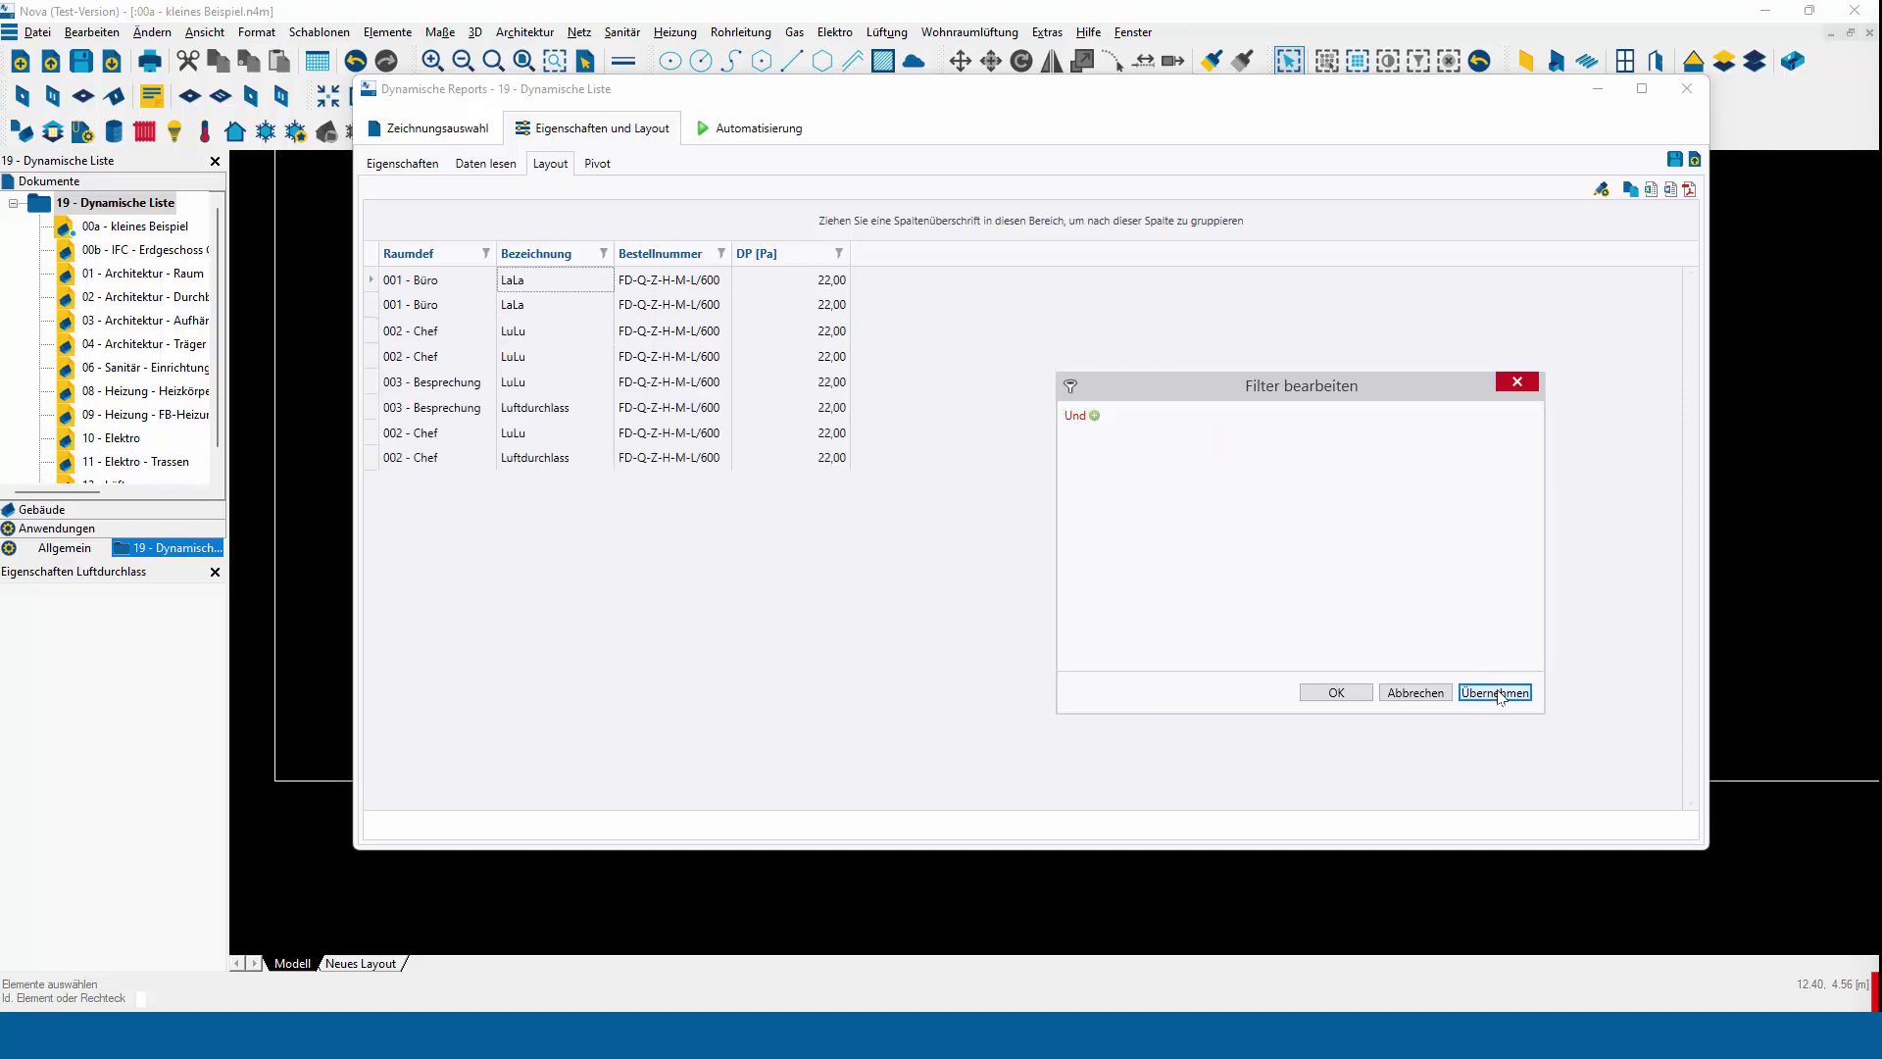
{"action": "left_click", "coordinate": [1357, 694]}
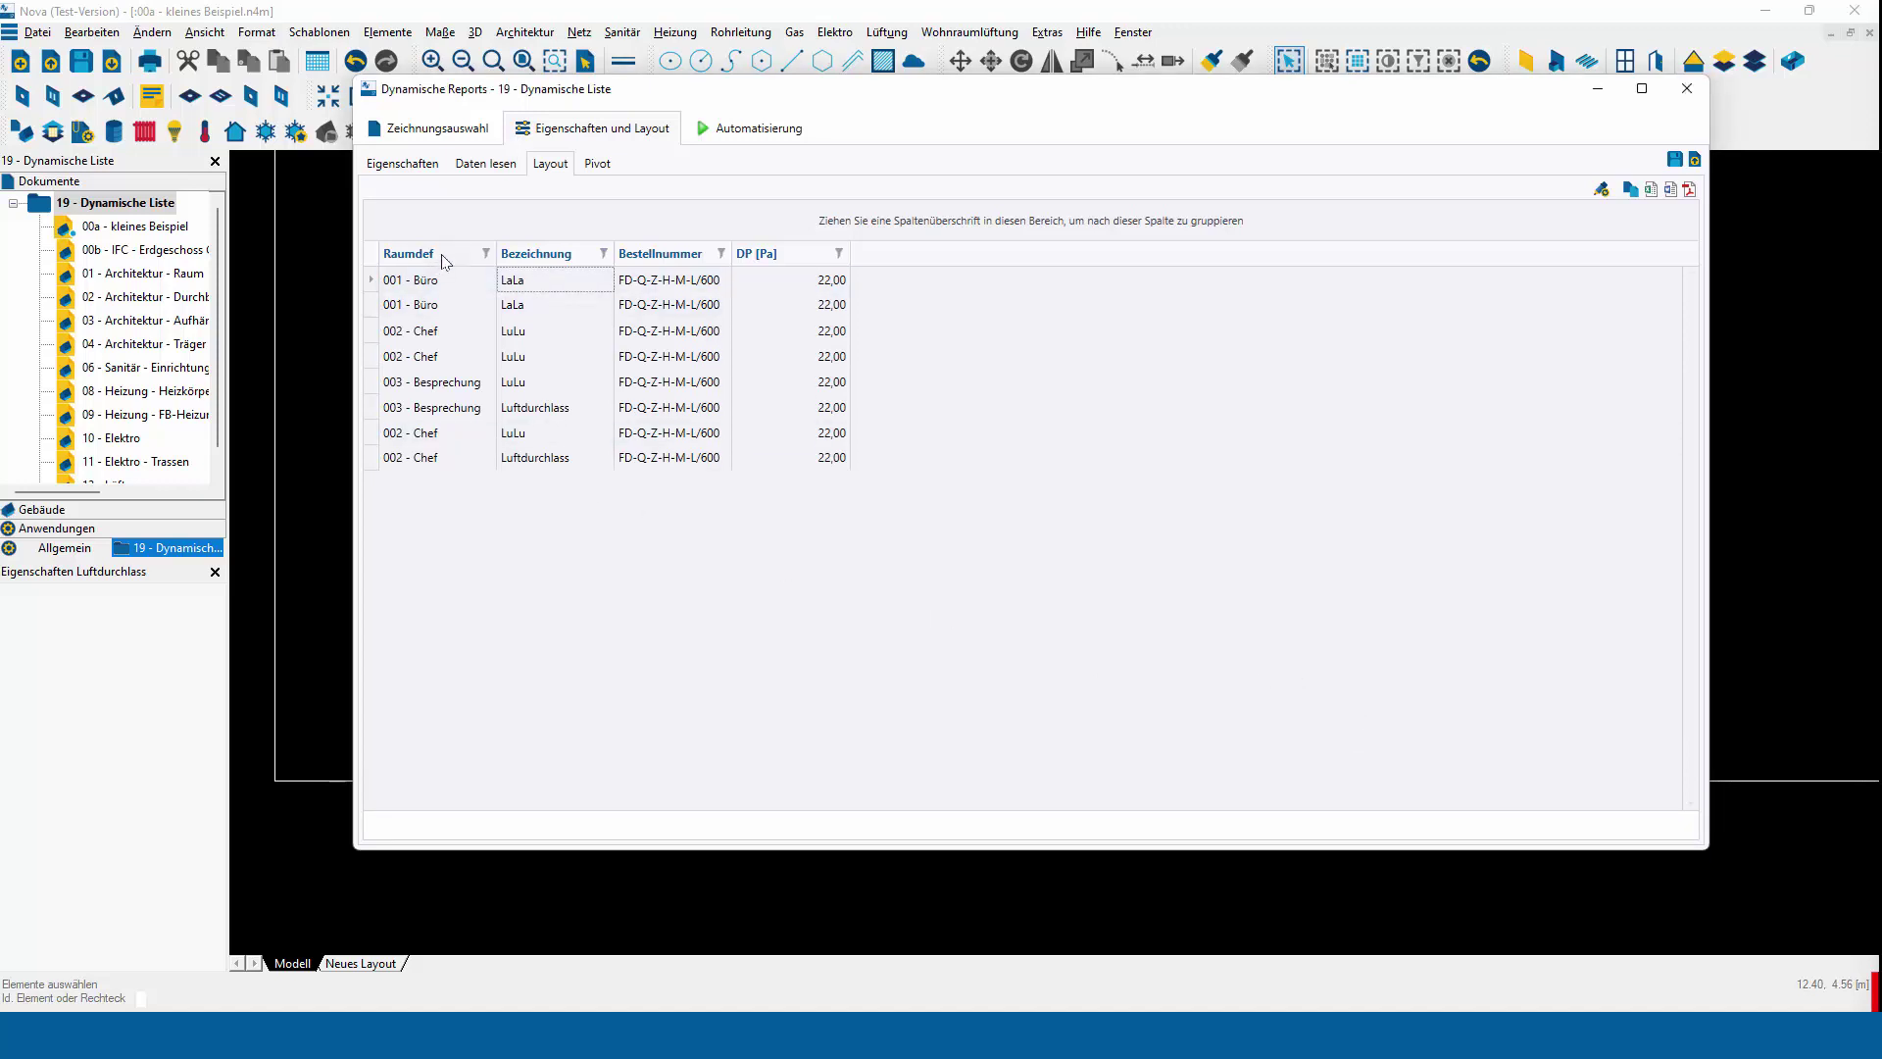
Group by Raumdef into three rooms and open the Gruppensummierungs-Editor from its context menu
{"action": "left_click_drag", "start_coordinate": [442, 261], "coordinate": [407, 223]}
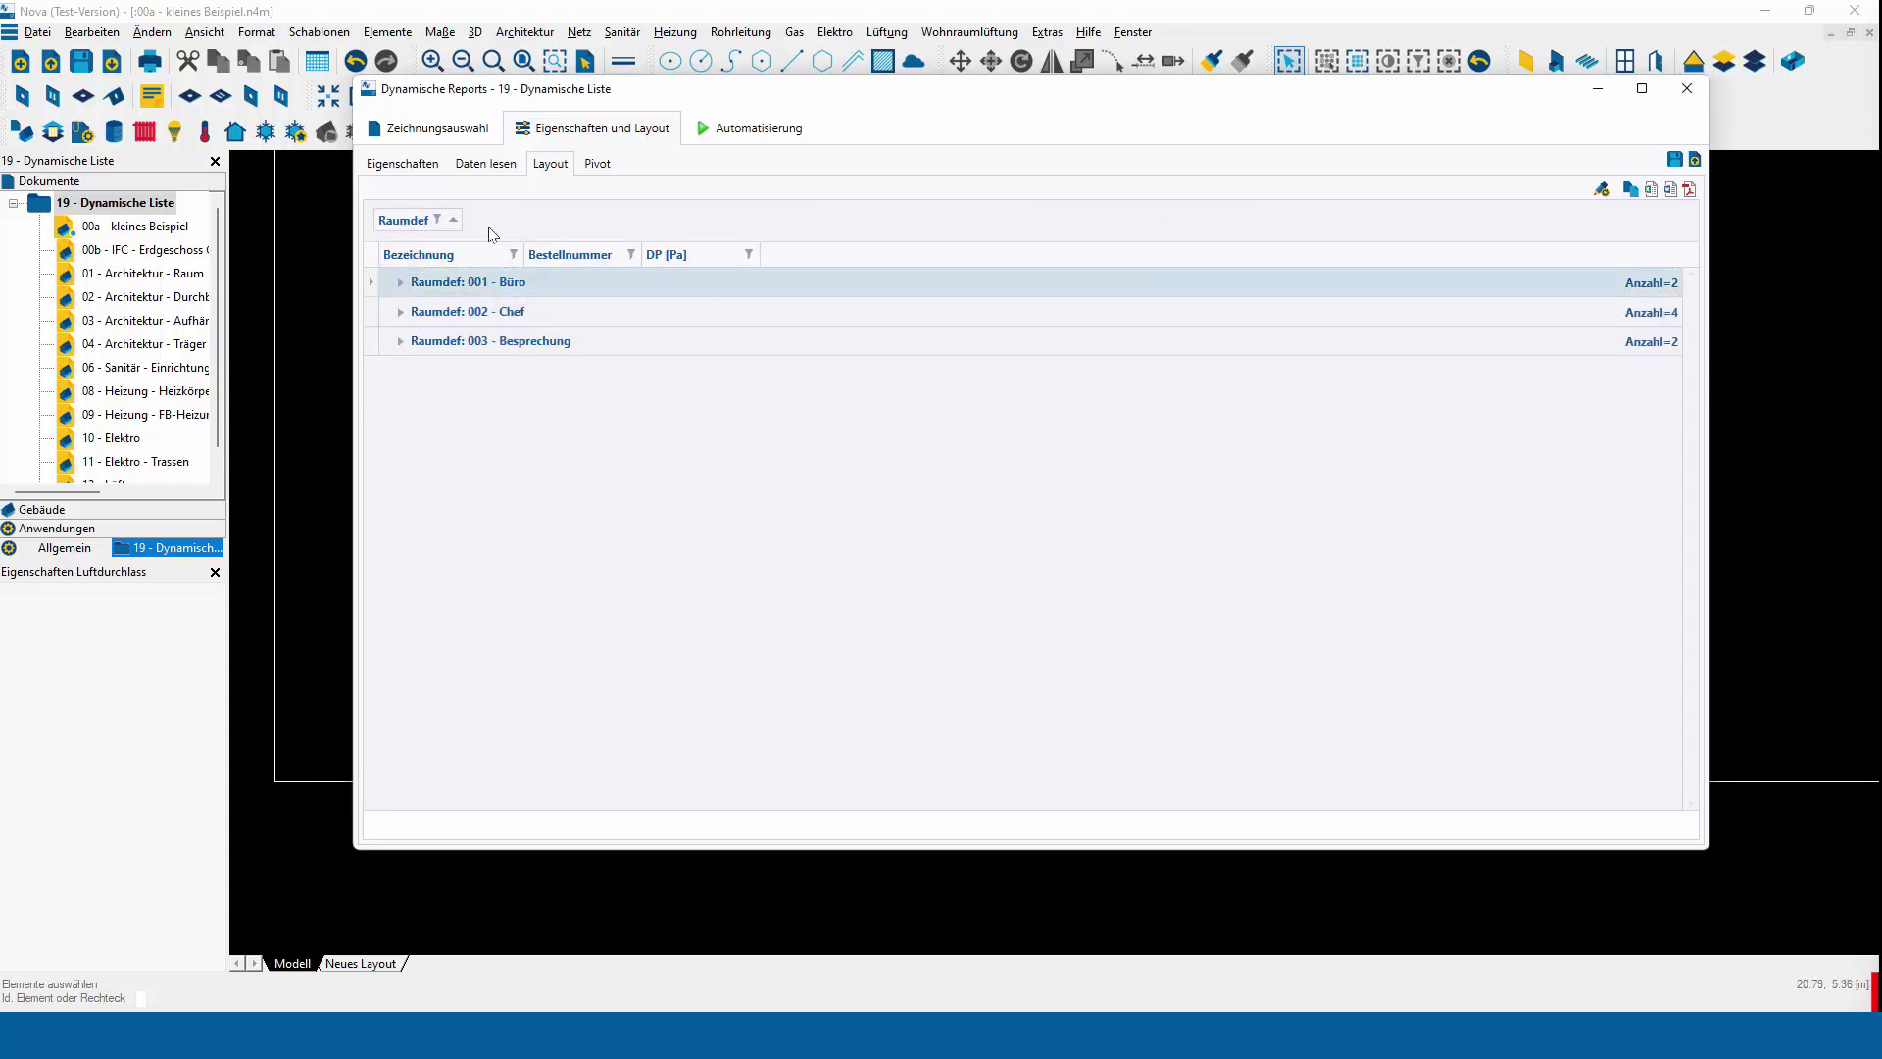
{"action": "right_click", "coordinate": [412, 229]}
{"action": "key", "text": "Escape"}
{"action": "right_click", "coordinate": [392, 226]}
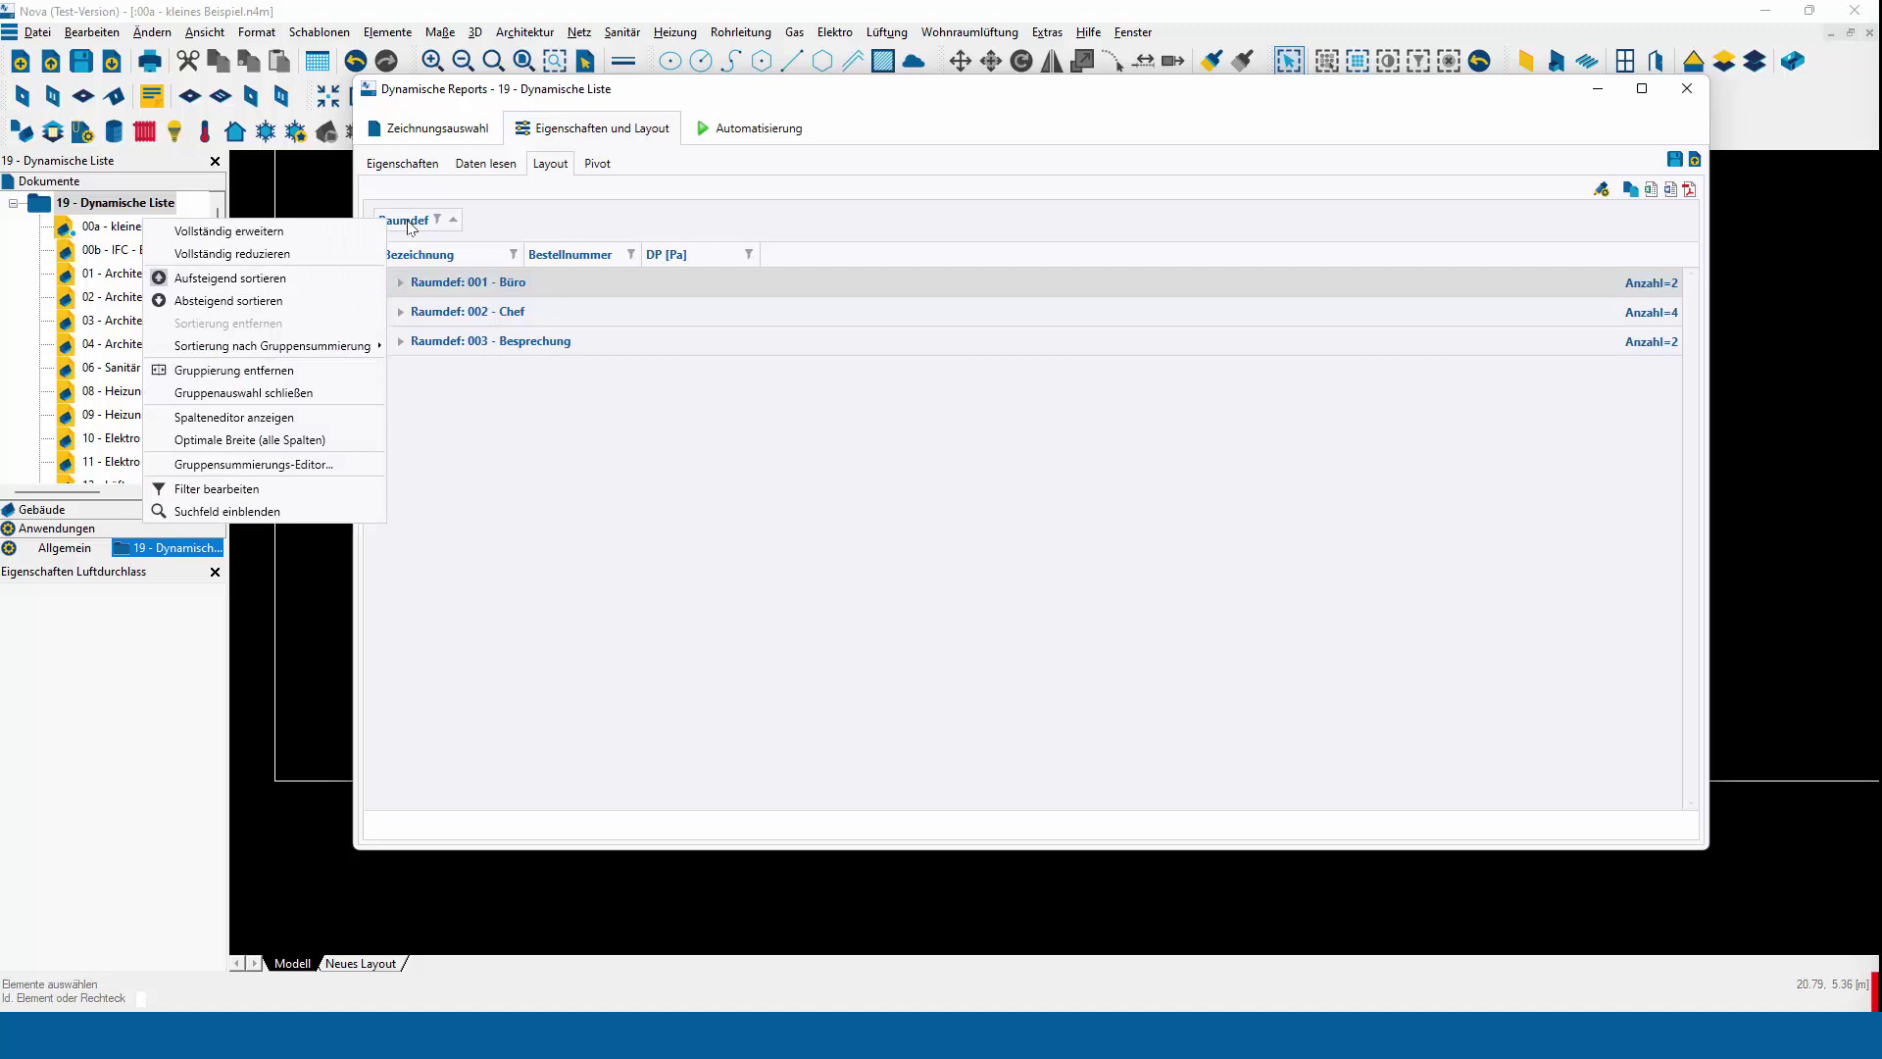
{"action": "left_click", "coordinate": [235, 468]}
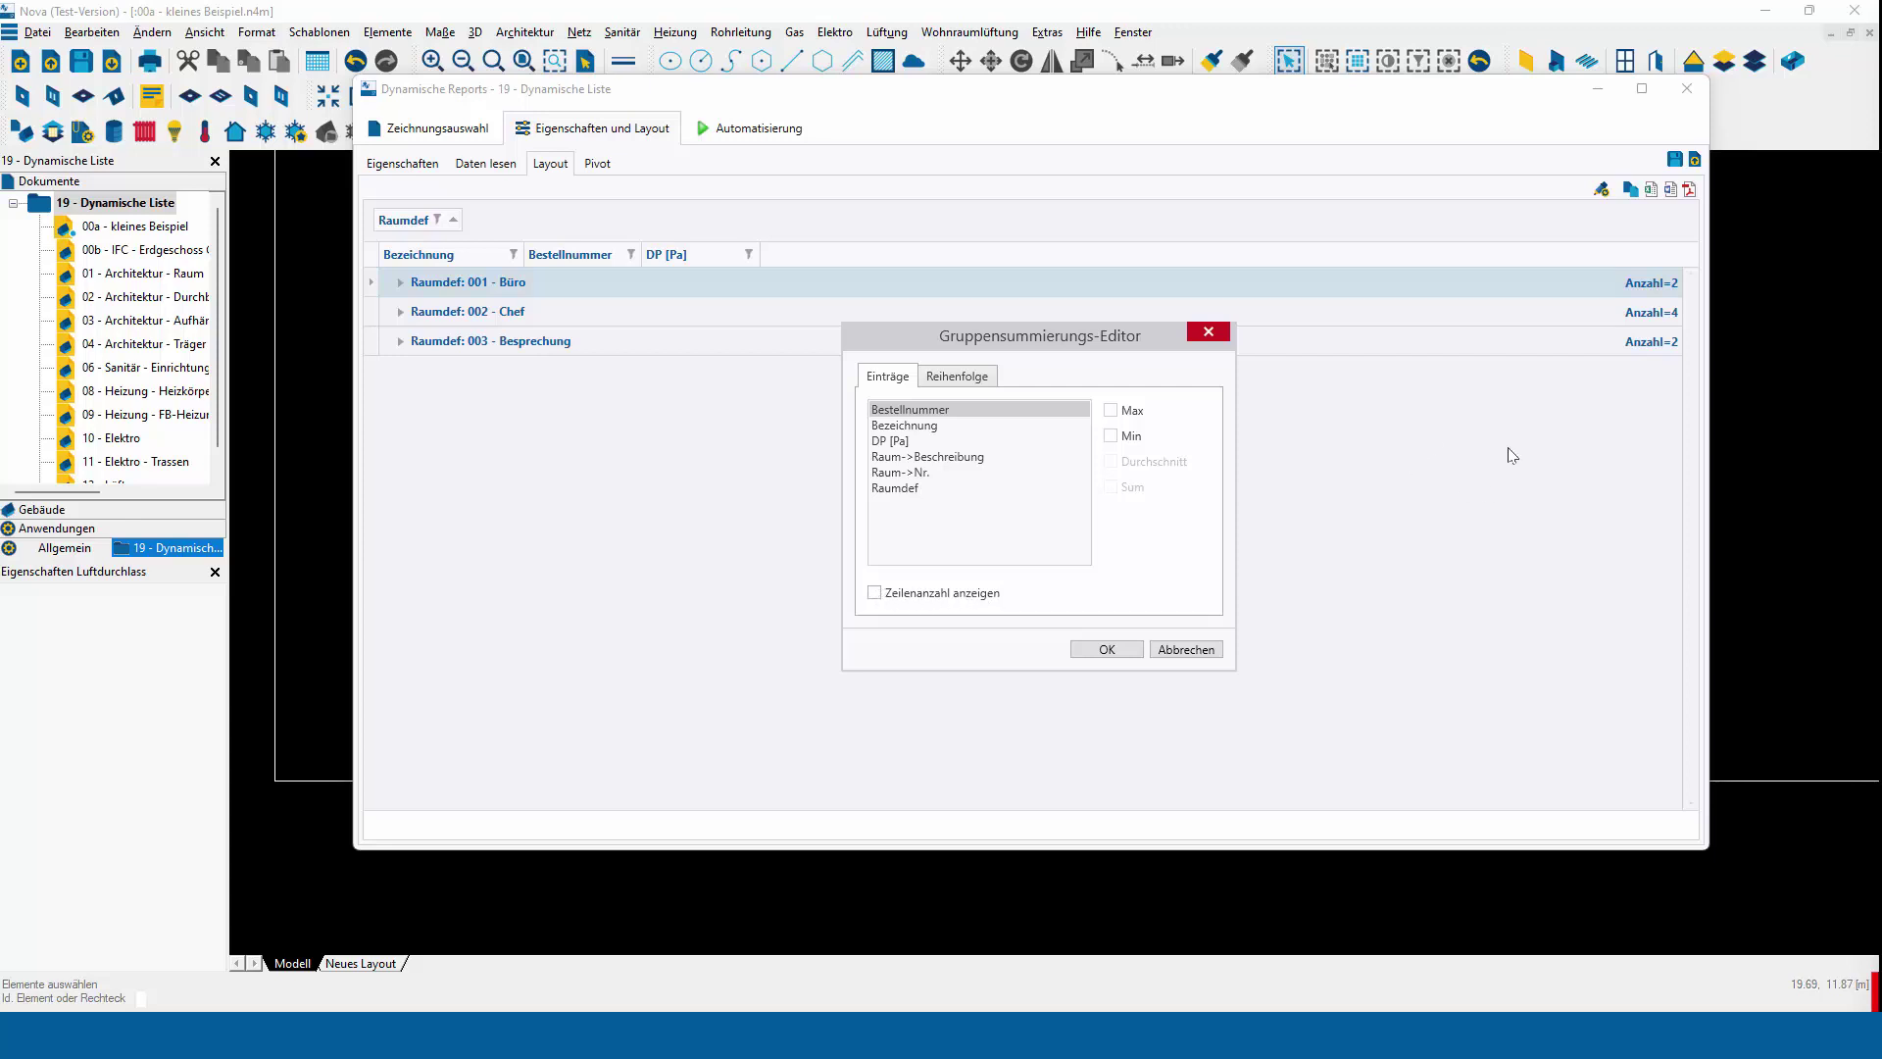
Replace group row counts with DP [Pa] sums (44, 88, 44), then start the Excel export
{"action": "left_click", "coordinate": [1102, 649]}
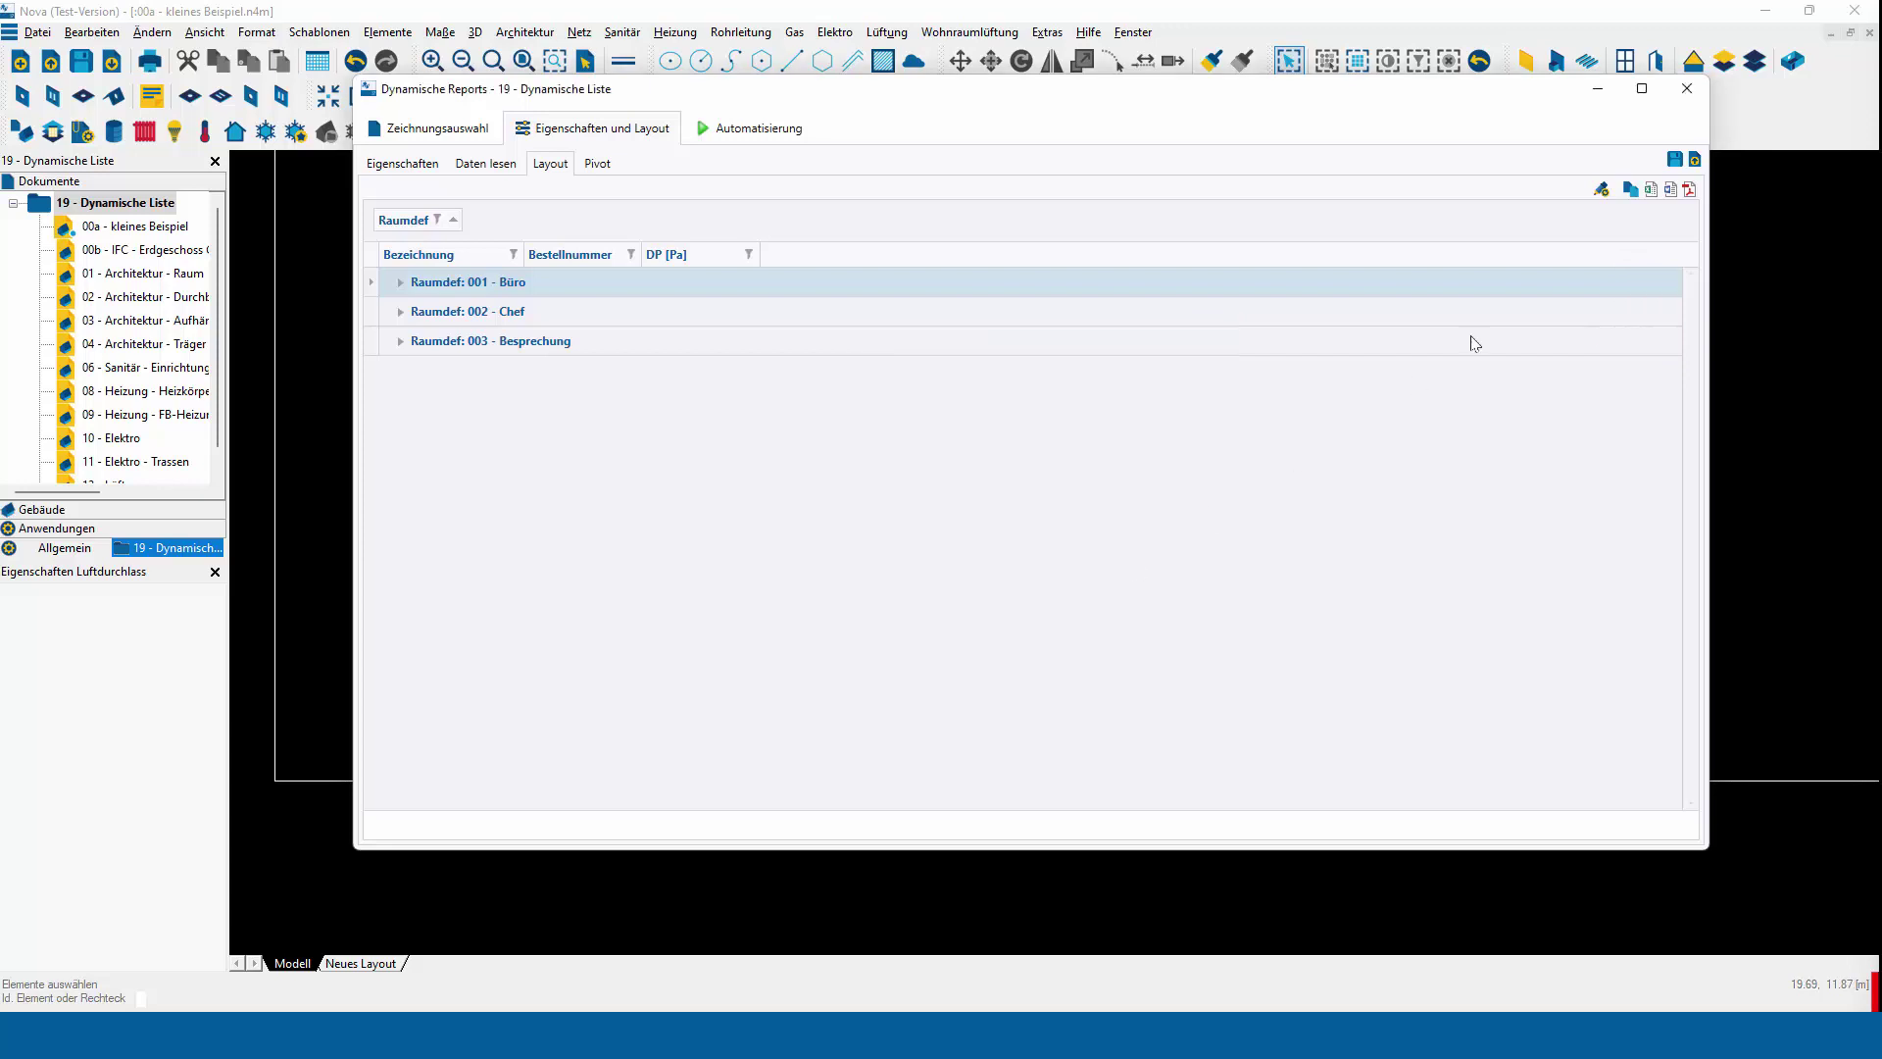
{"action": "right_click", "coordinate": [412, 225]}
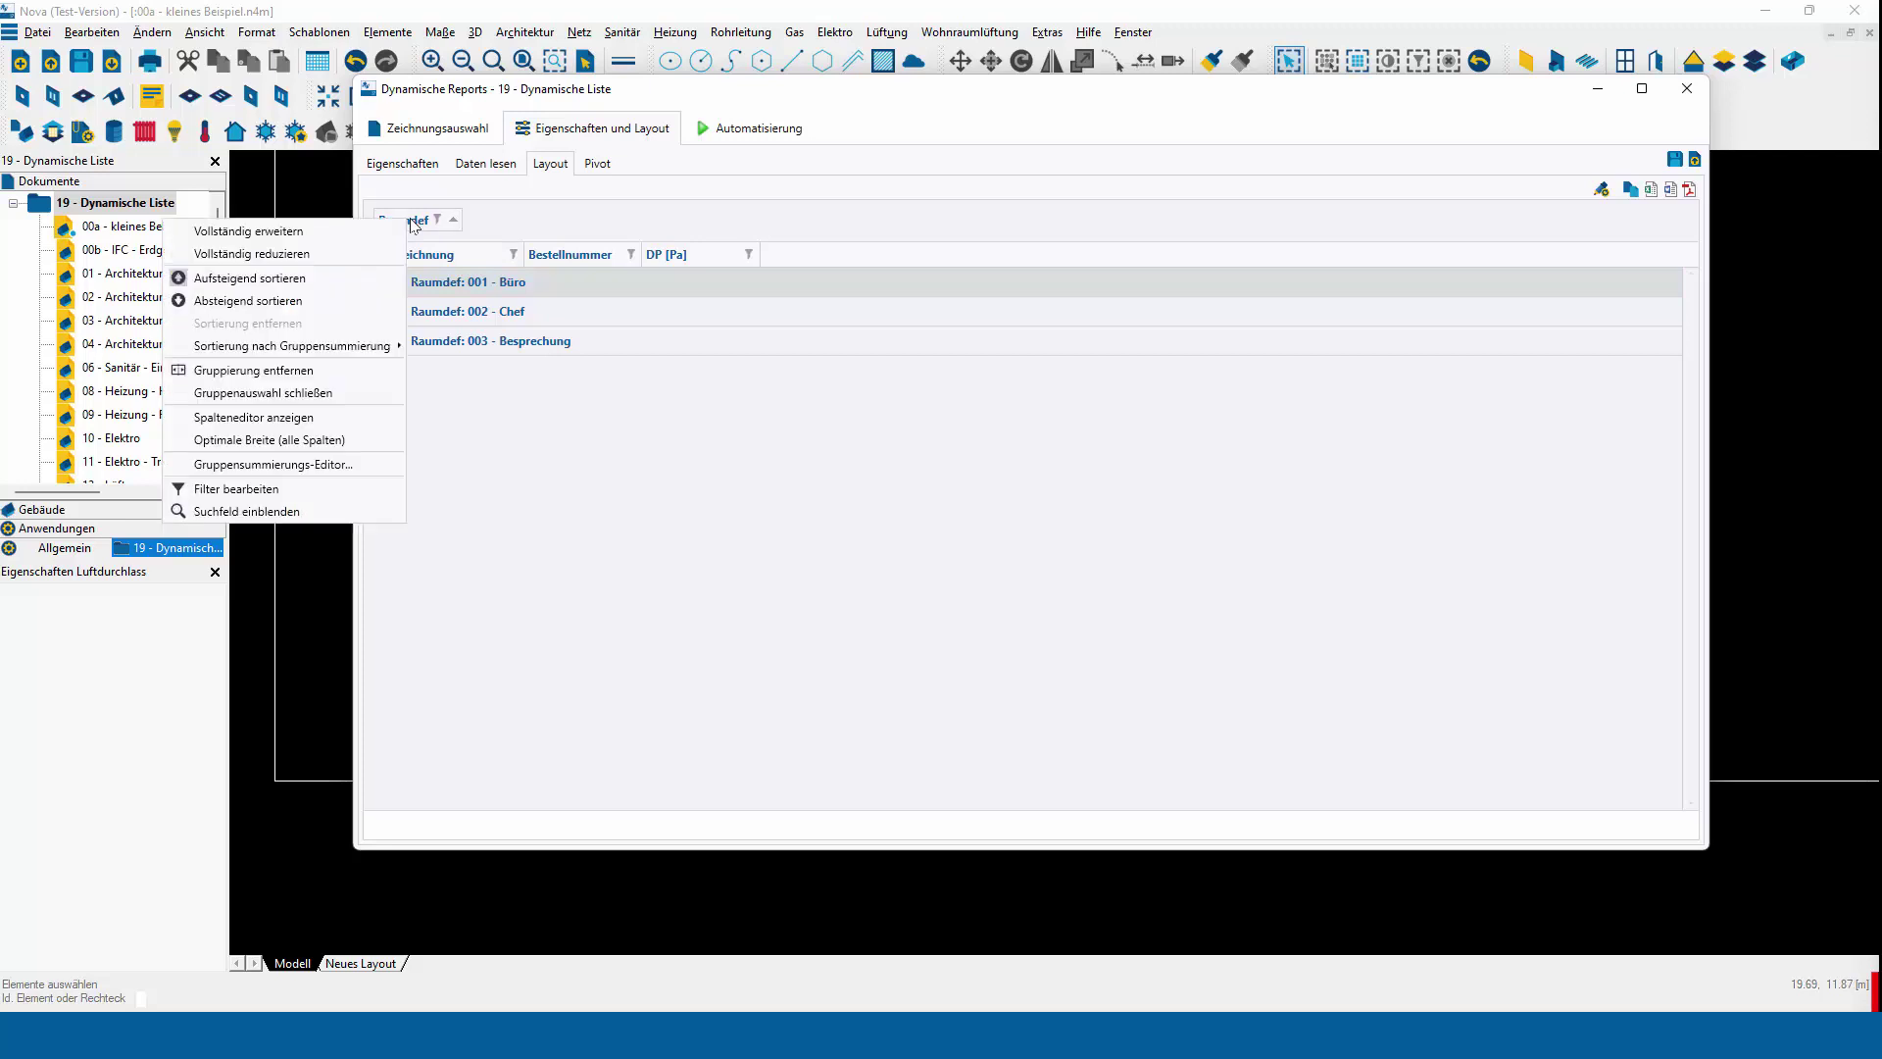
{"action": "left_click", "coordinate": [357, 464]}
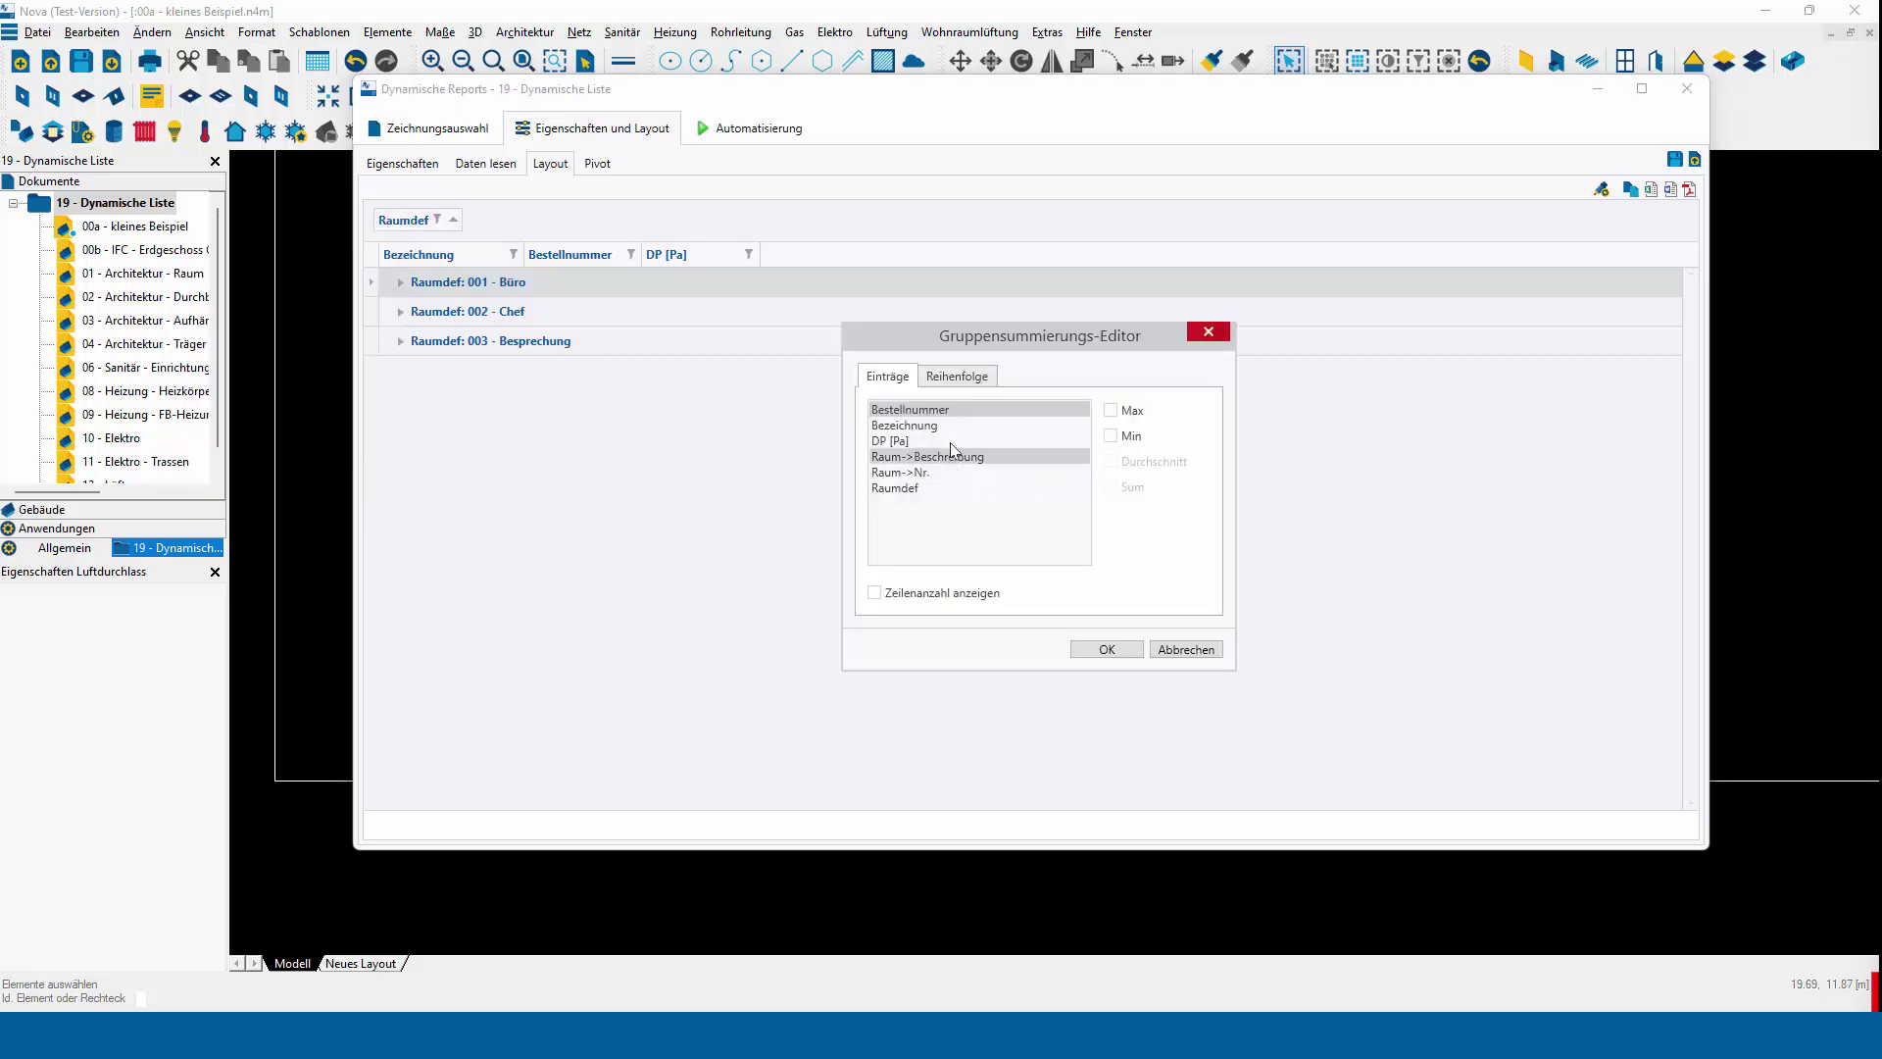
{"action": "left_click", "coordinate": [953, 441]}
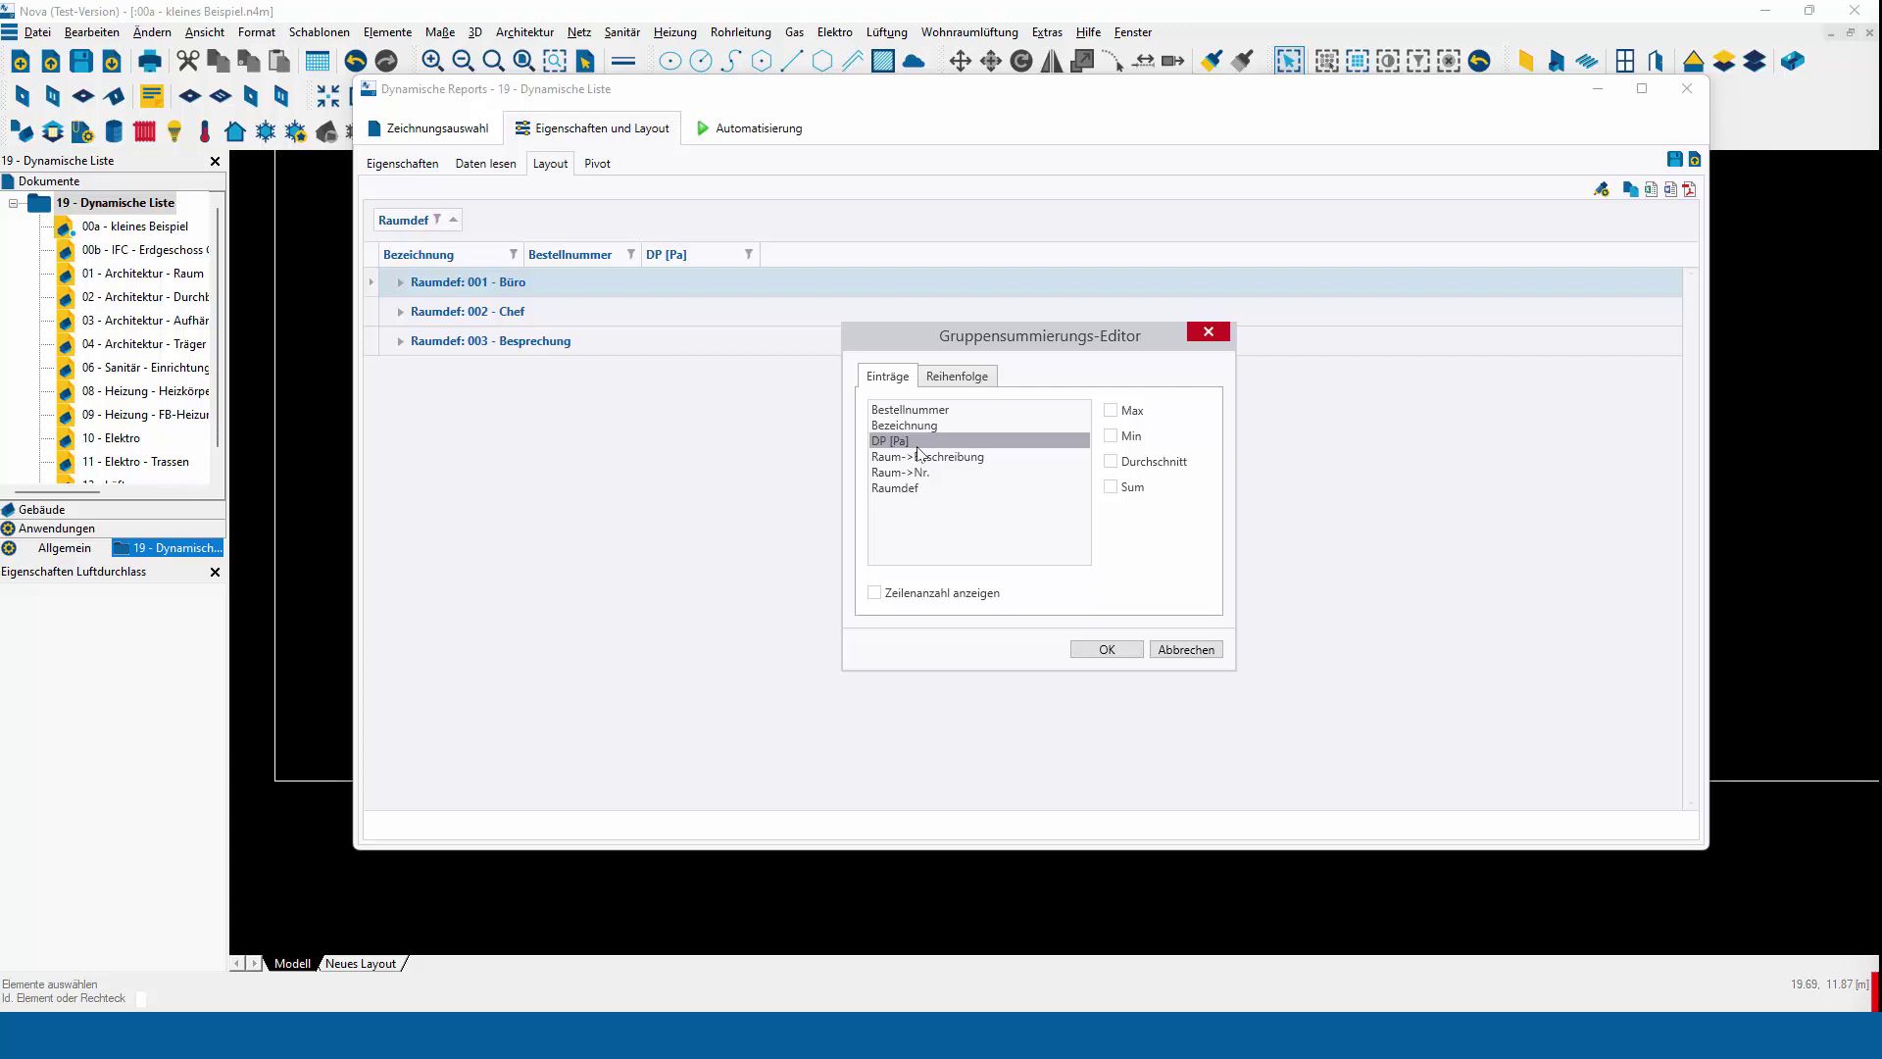
{"action": "left_click", "coordinate": [1112, 489]}
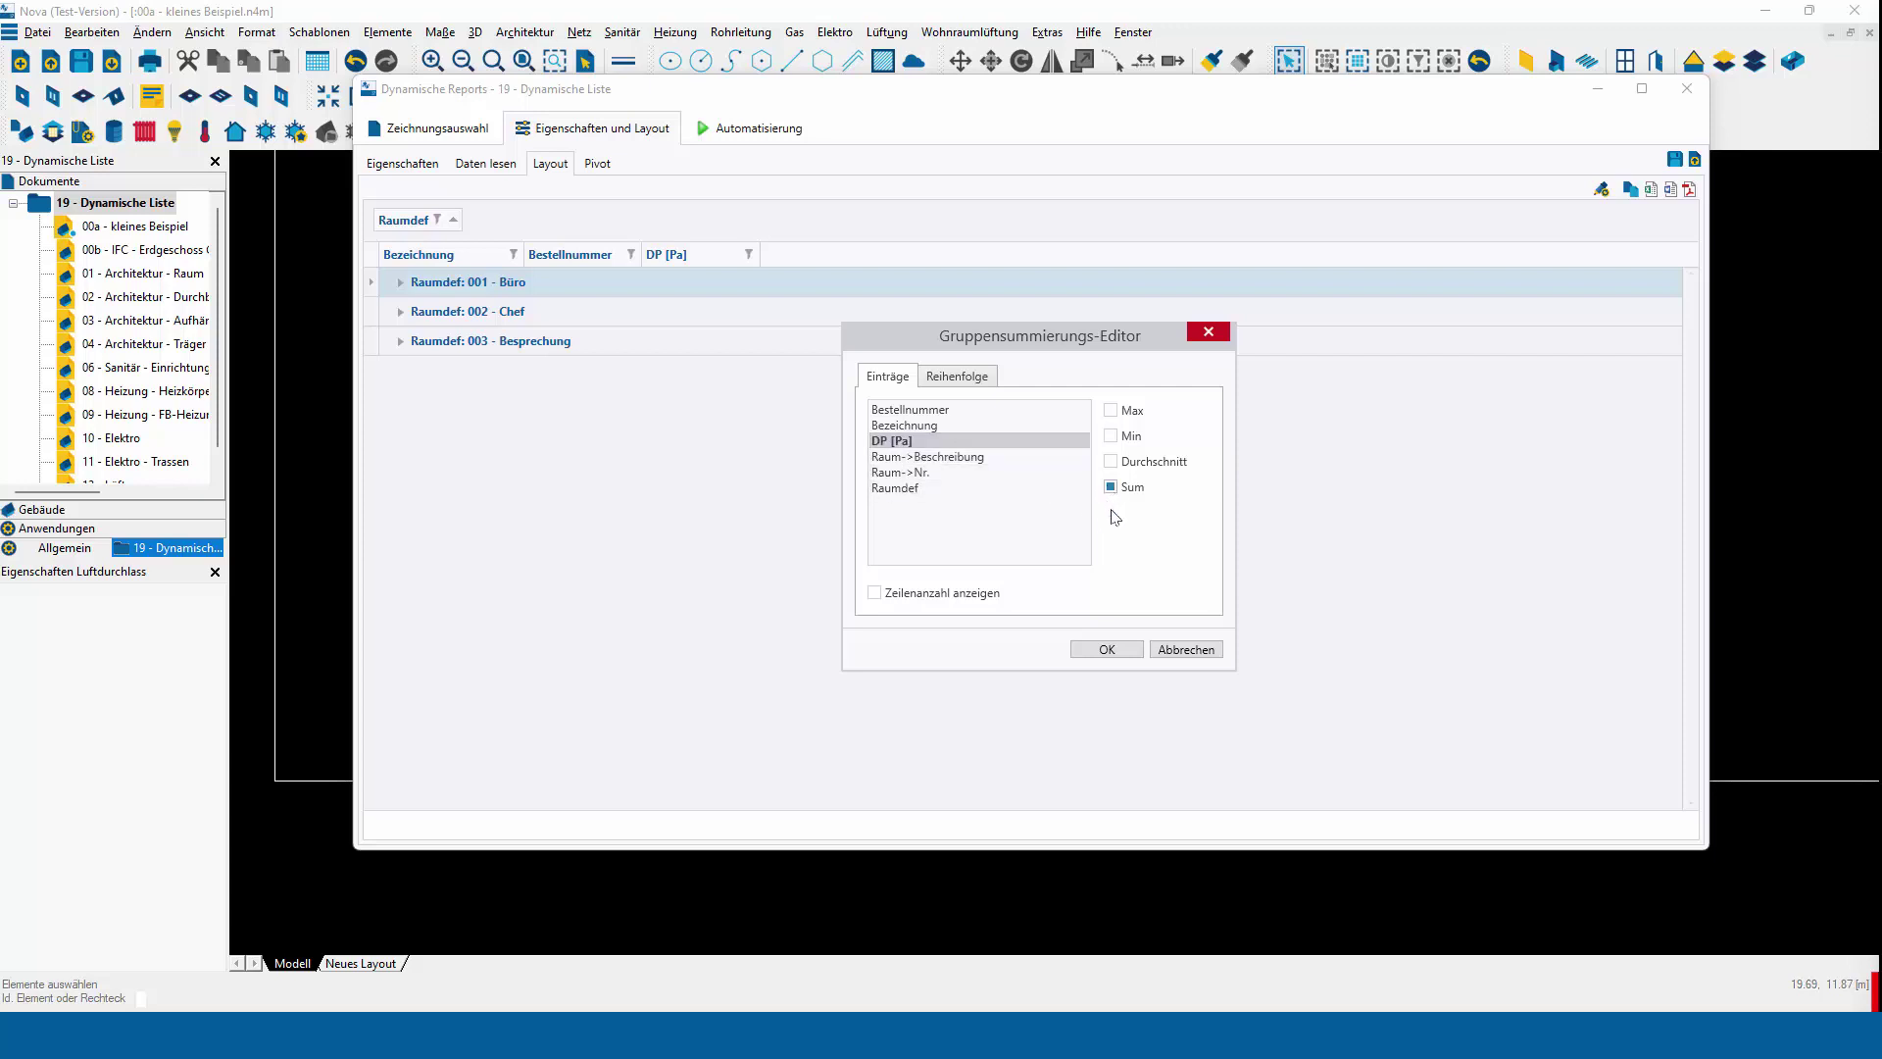
{"action": "left_click", "coordinate": [1112, 650]}
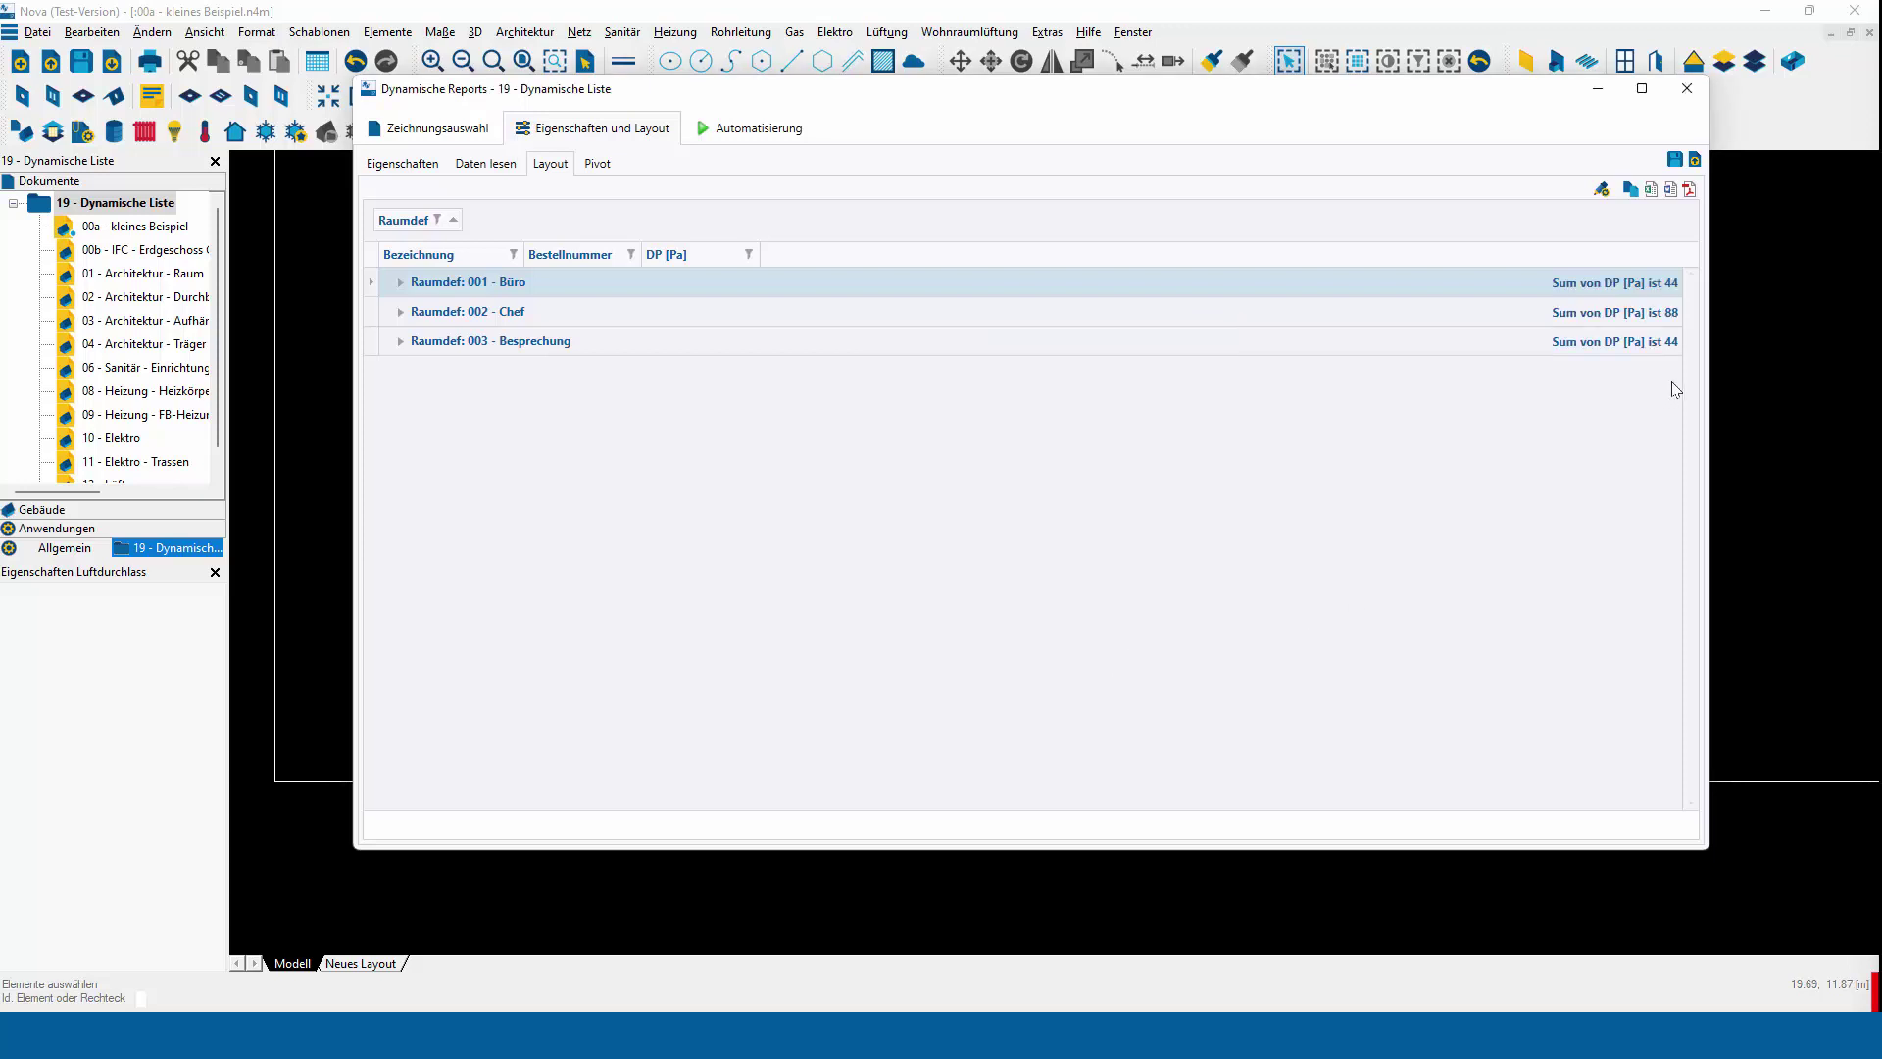
{"action": "left_click", "coordinate": [1654, 191]}
Export to Test.xlsx, overwriting the existing file, and open the workbook
{"action": "double_click", "coordinate": [457, 332]}
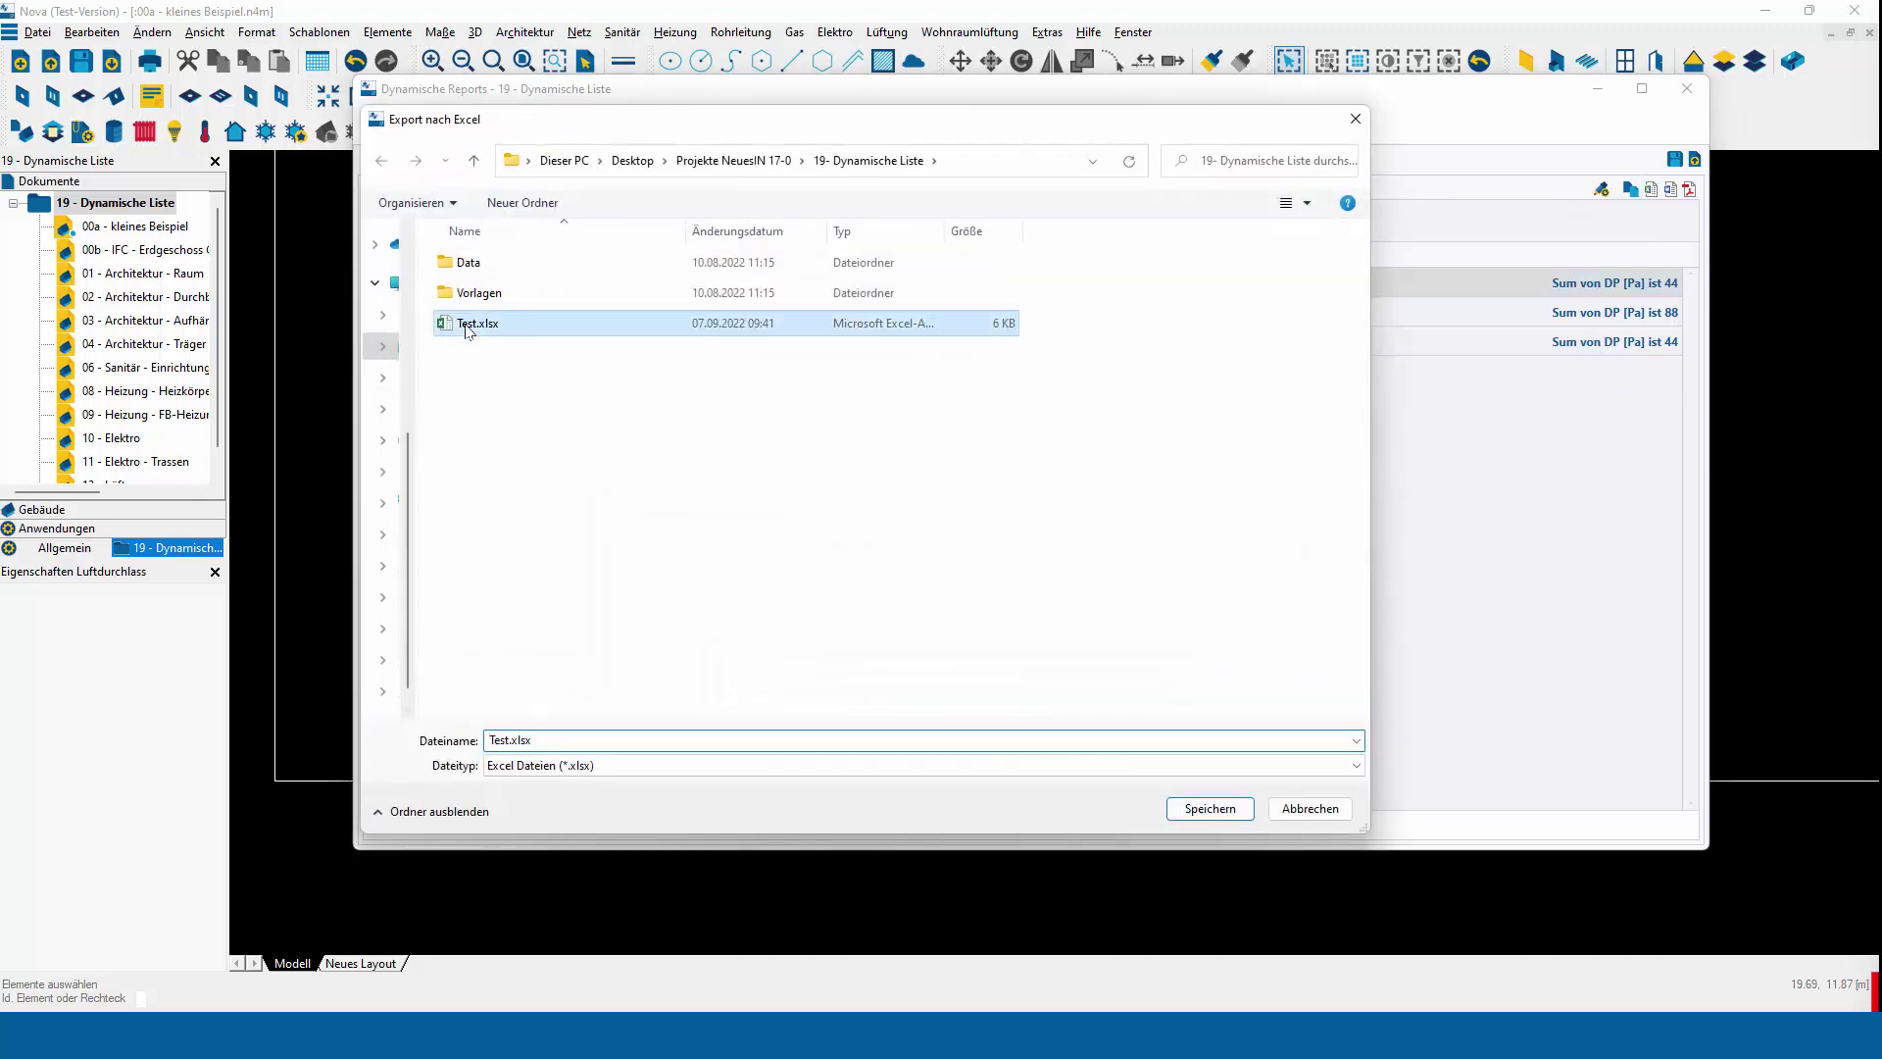
{"action": "left_click", "coordinate": [986, 589]}
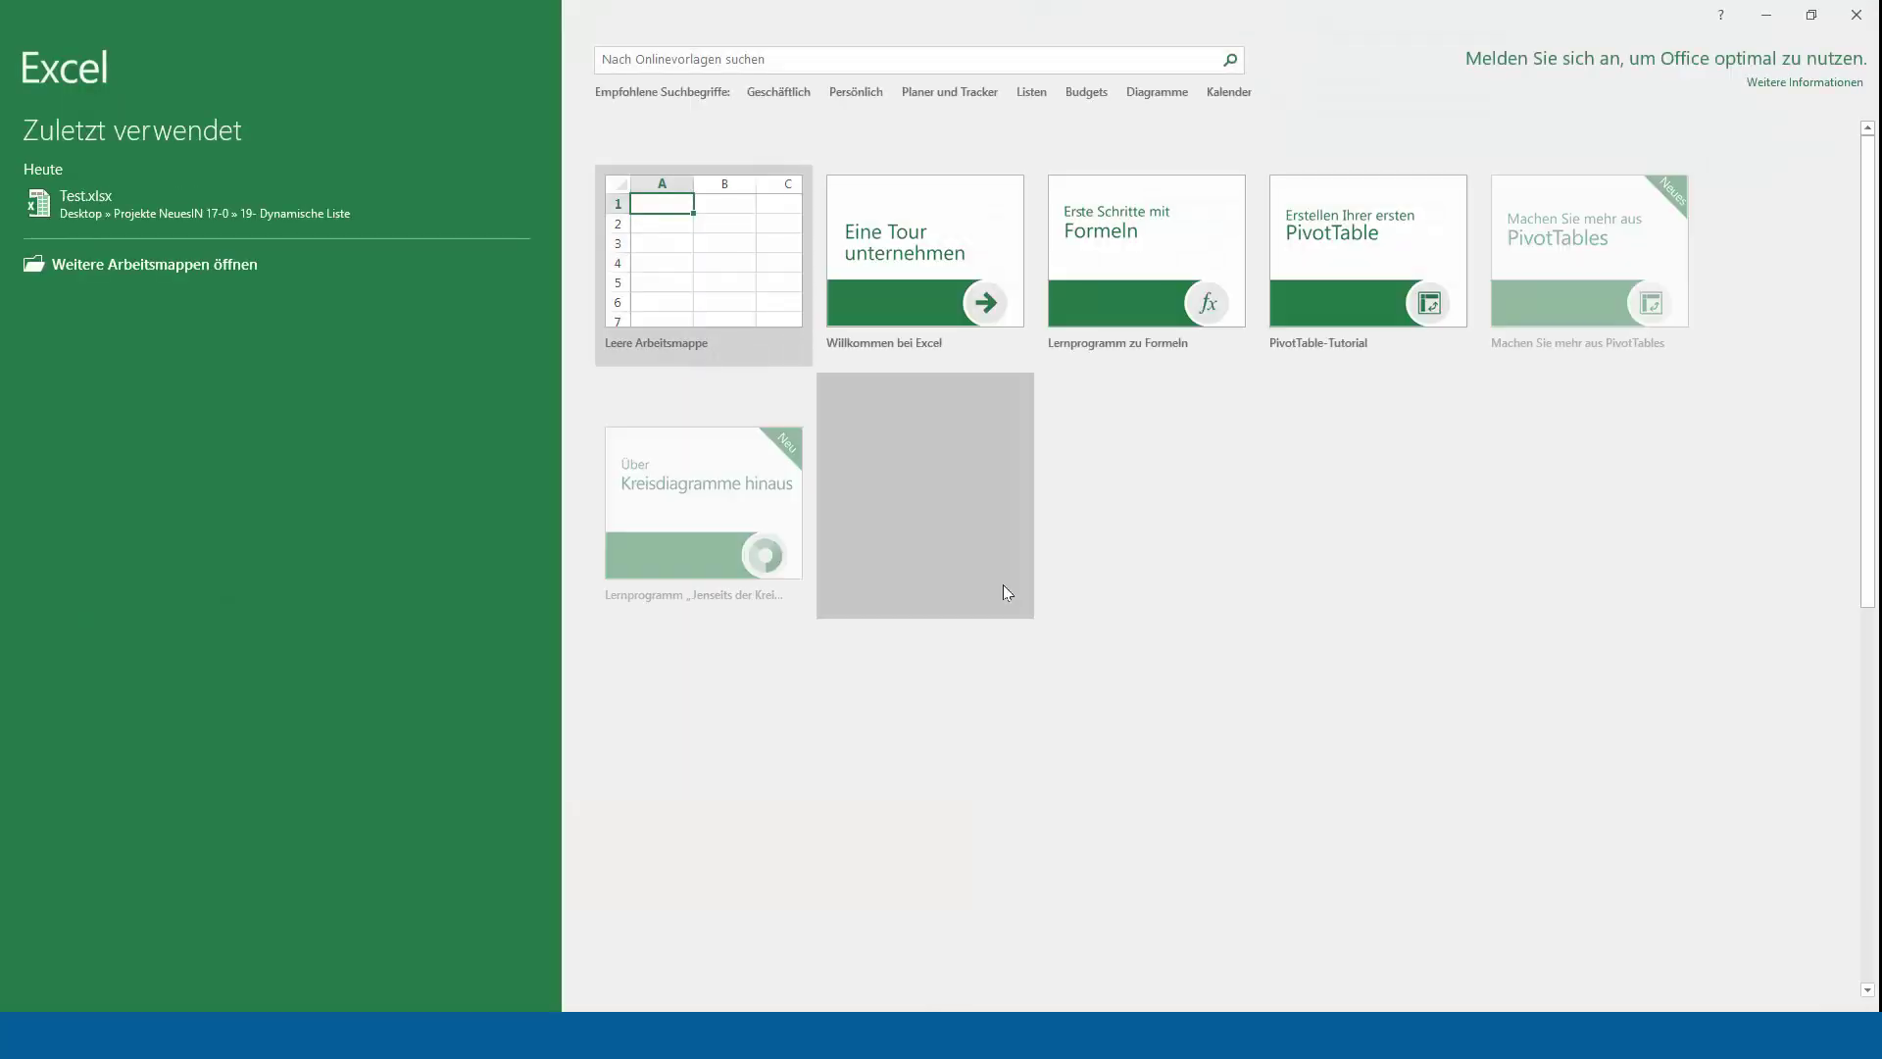
{"action": "left_click", "coordinate": [162, 210]}
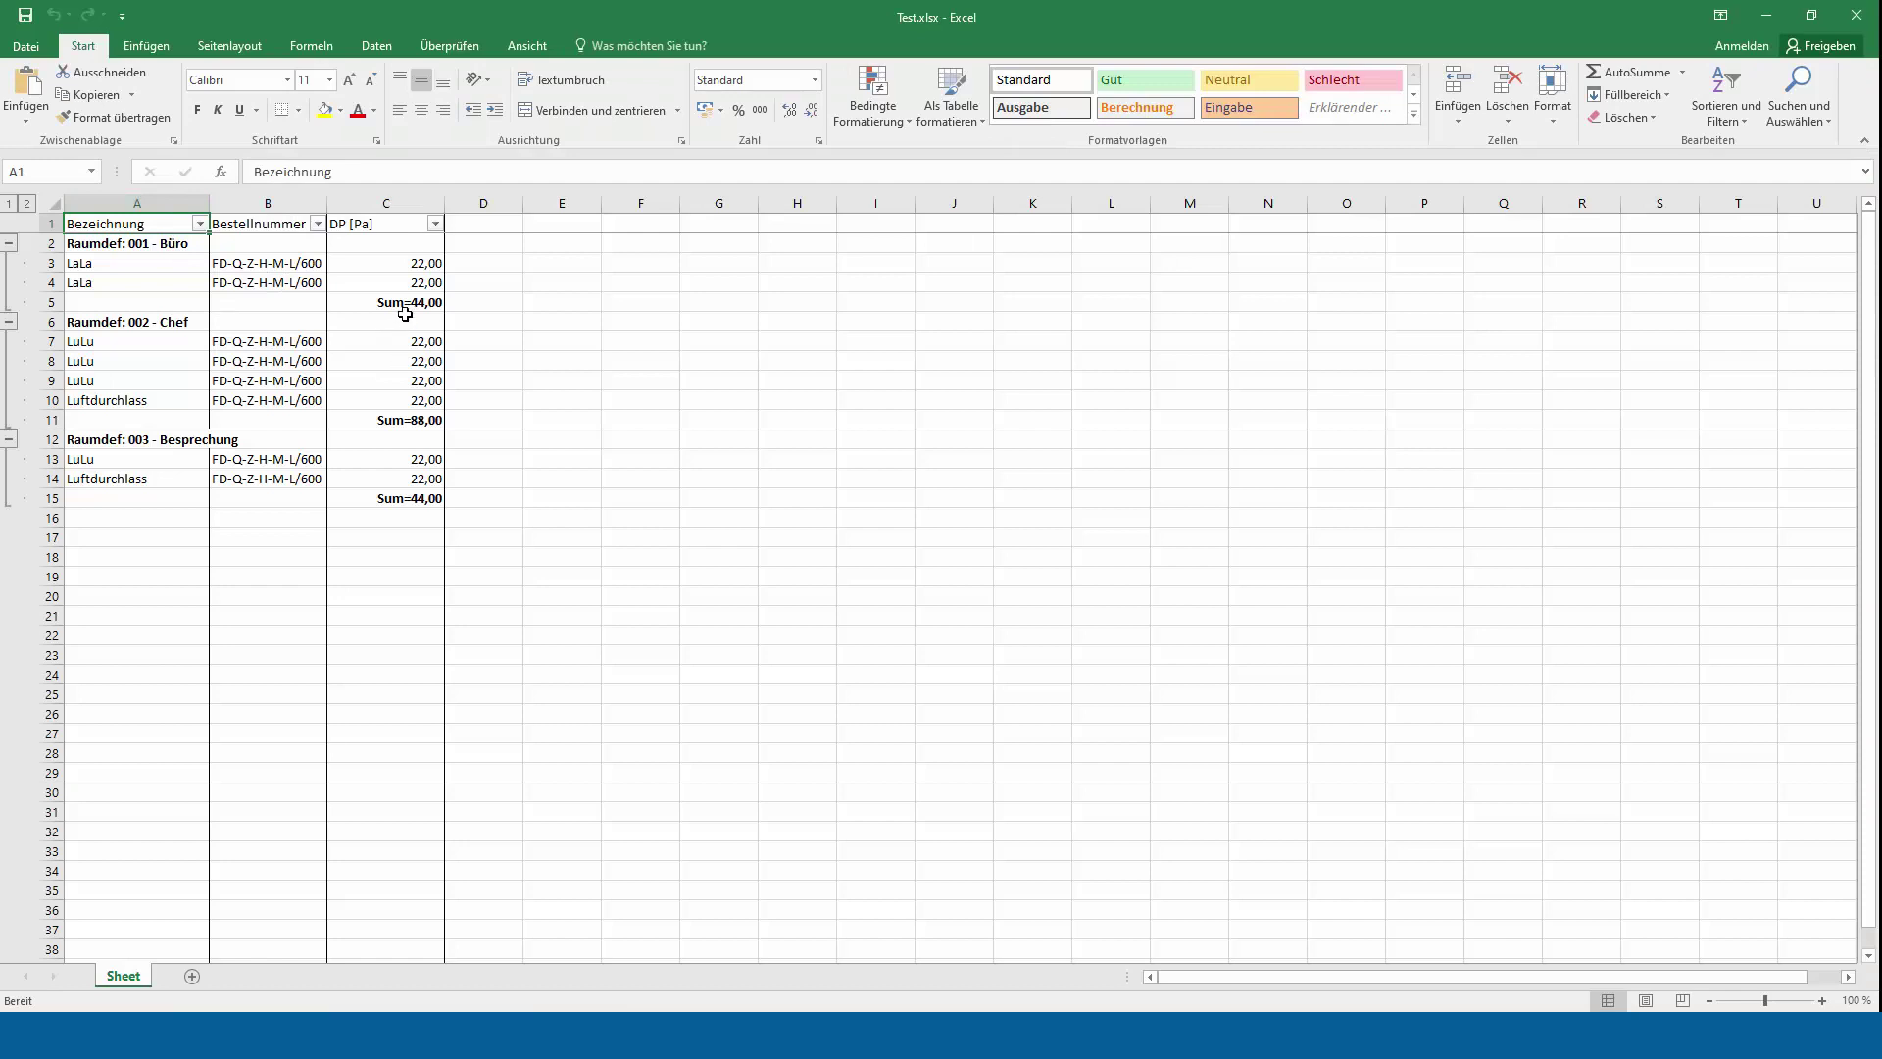
Change C3 to 55 so the Büro sum becomes 77, then close Excel without saving
{"action": "left_click", "coordinate": [416, 303]}
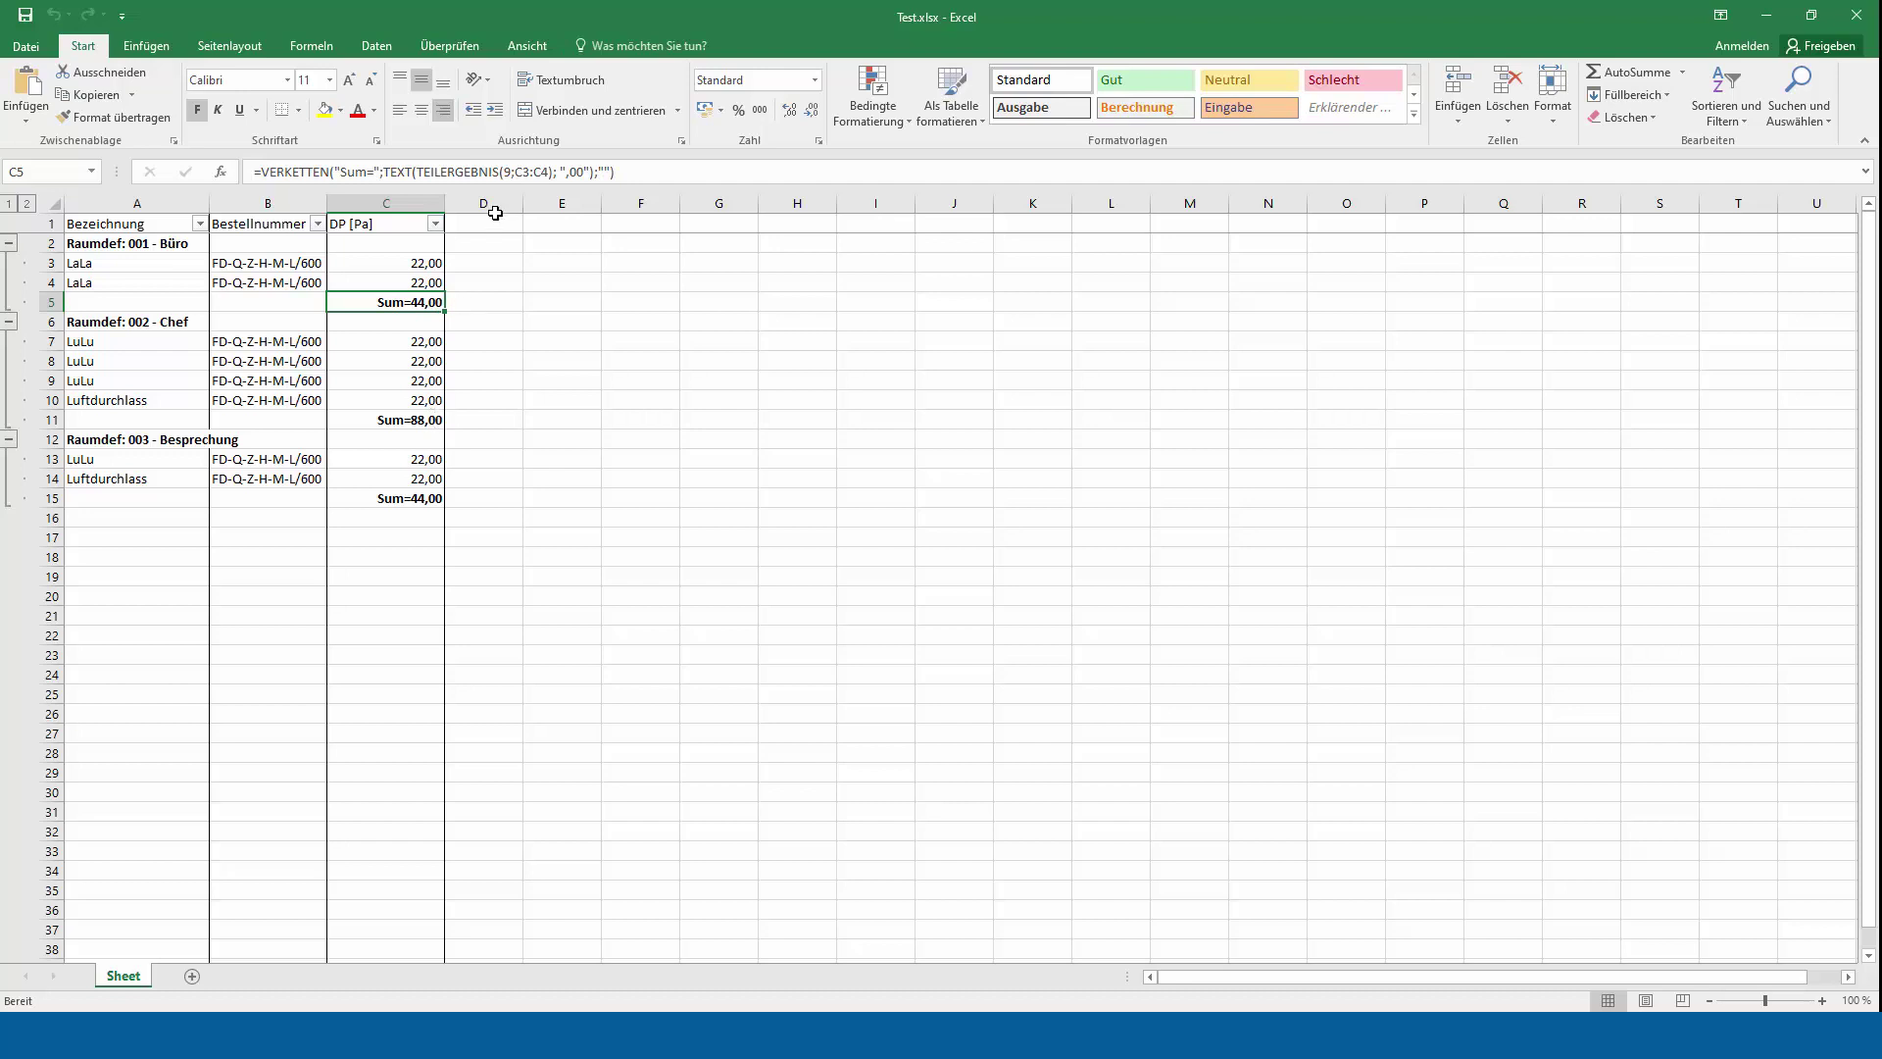
{"action": "left_click", "coordinate": [422, 265]}
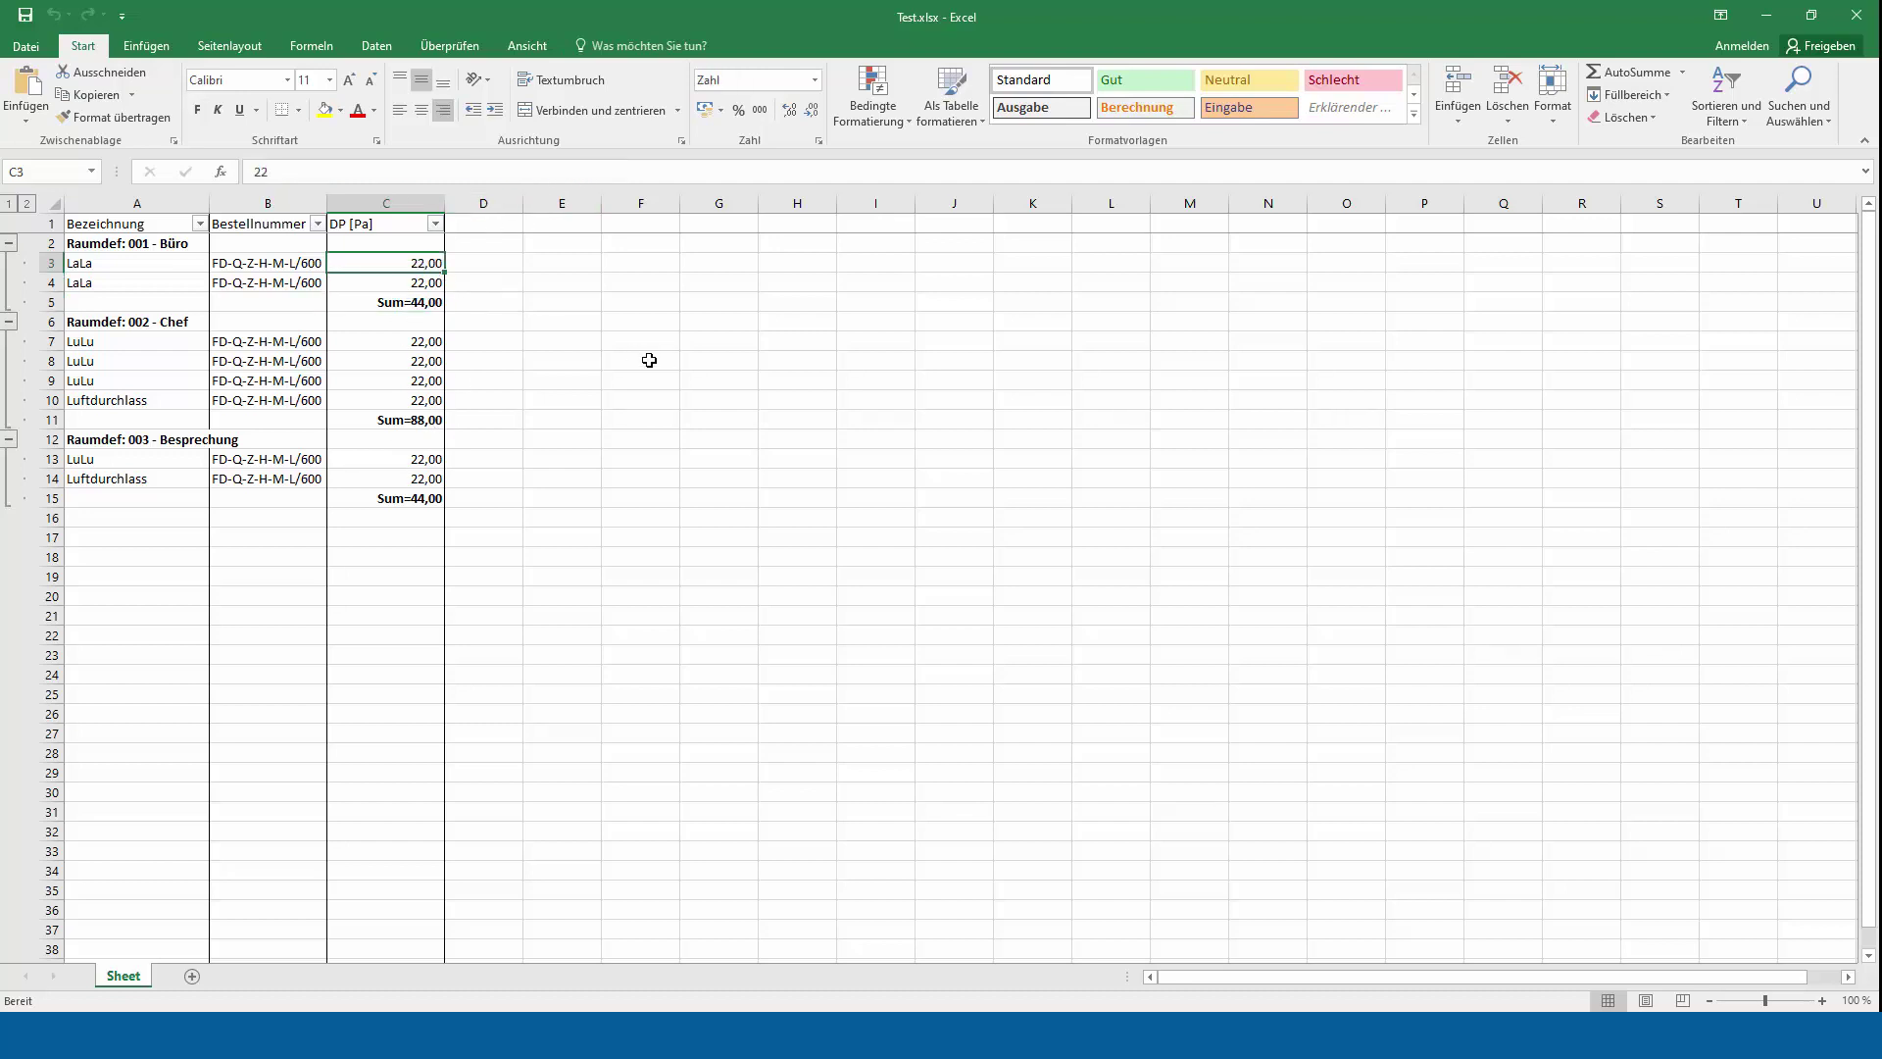
{"action": "type", "text": "55"}
{"action": "key", "text": "Return"}
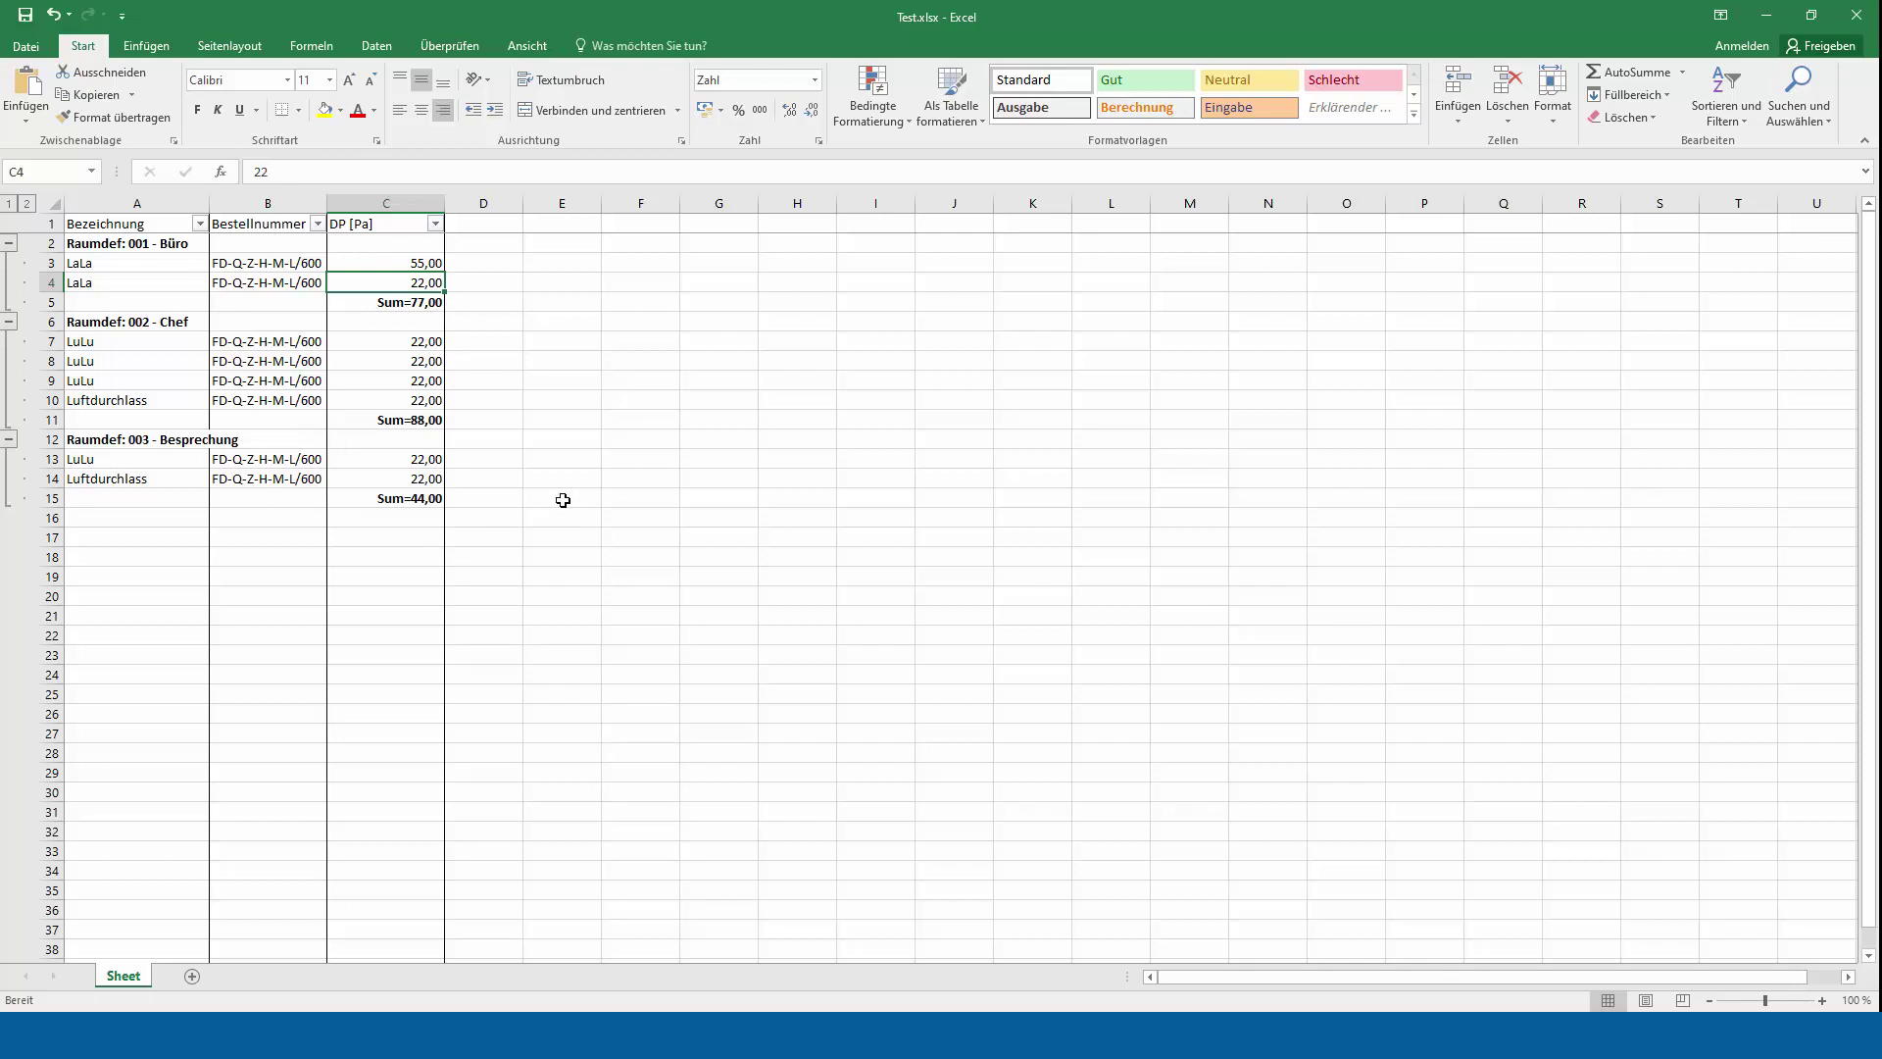
{"action": "left_click", "coordinate": [1857, 14]}
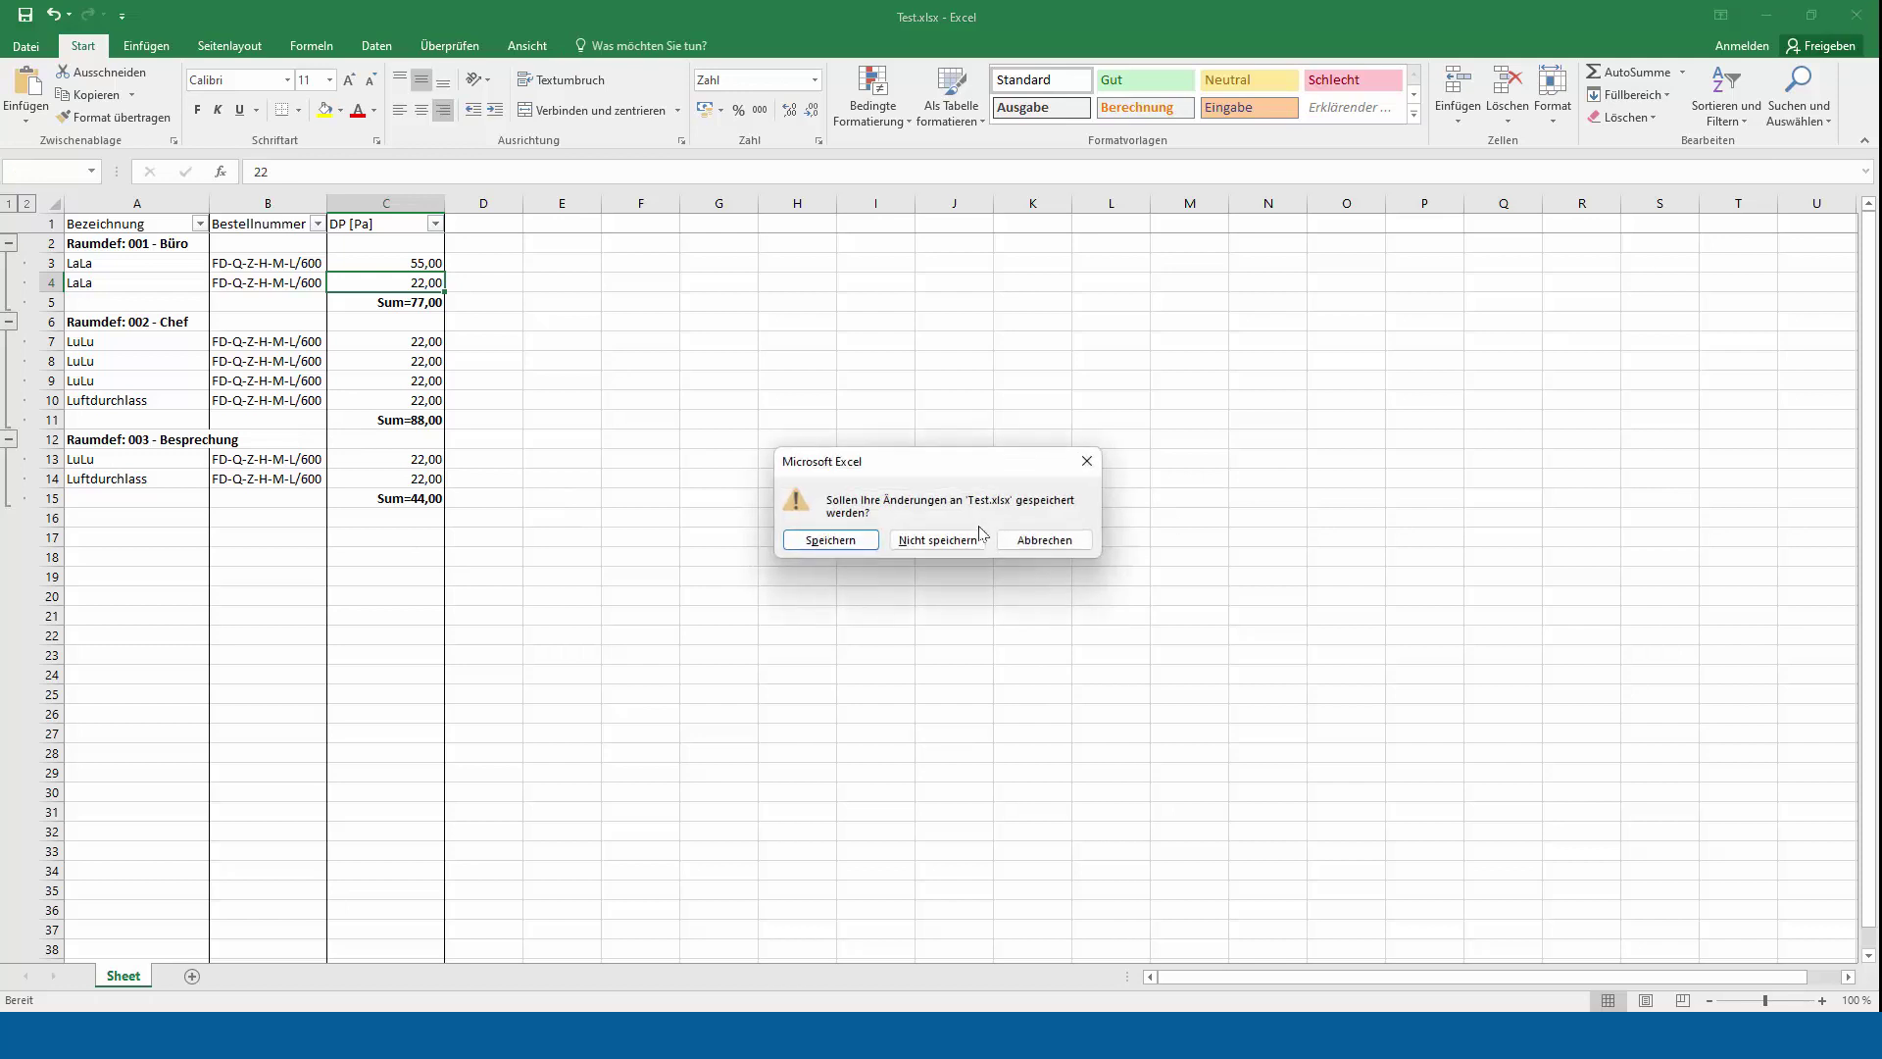
{"action": "left_click", "coordinate": [938, 540]}
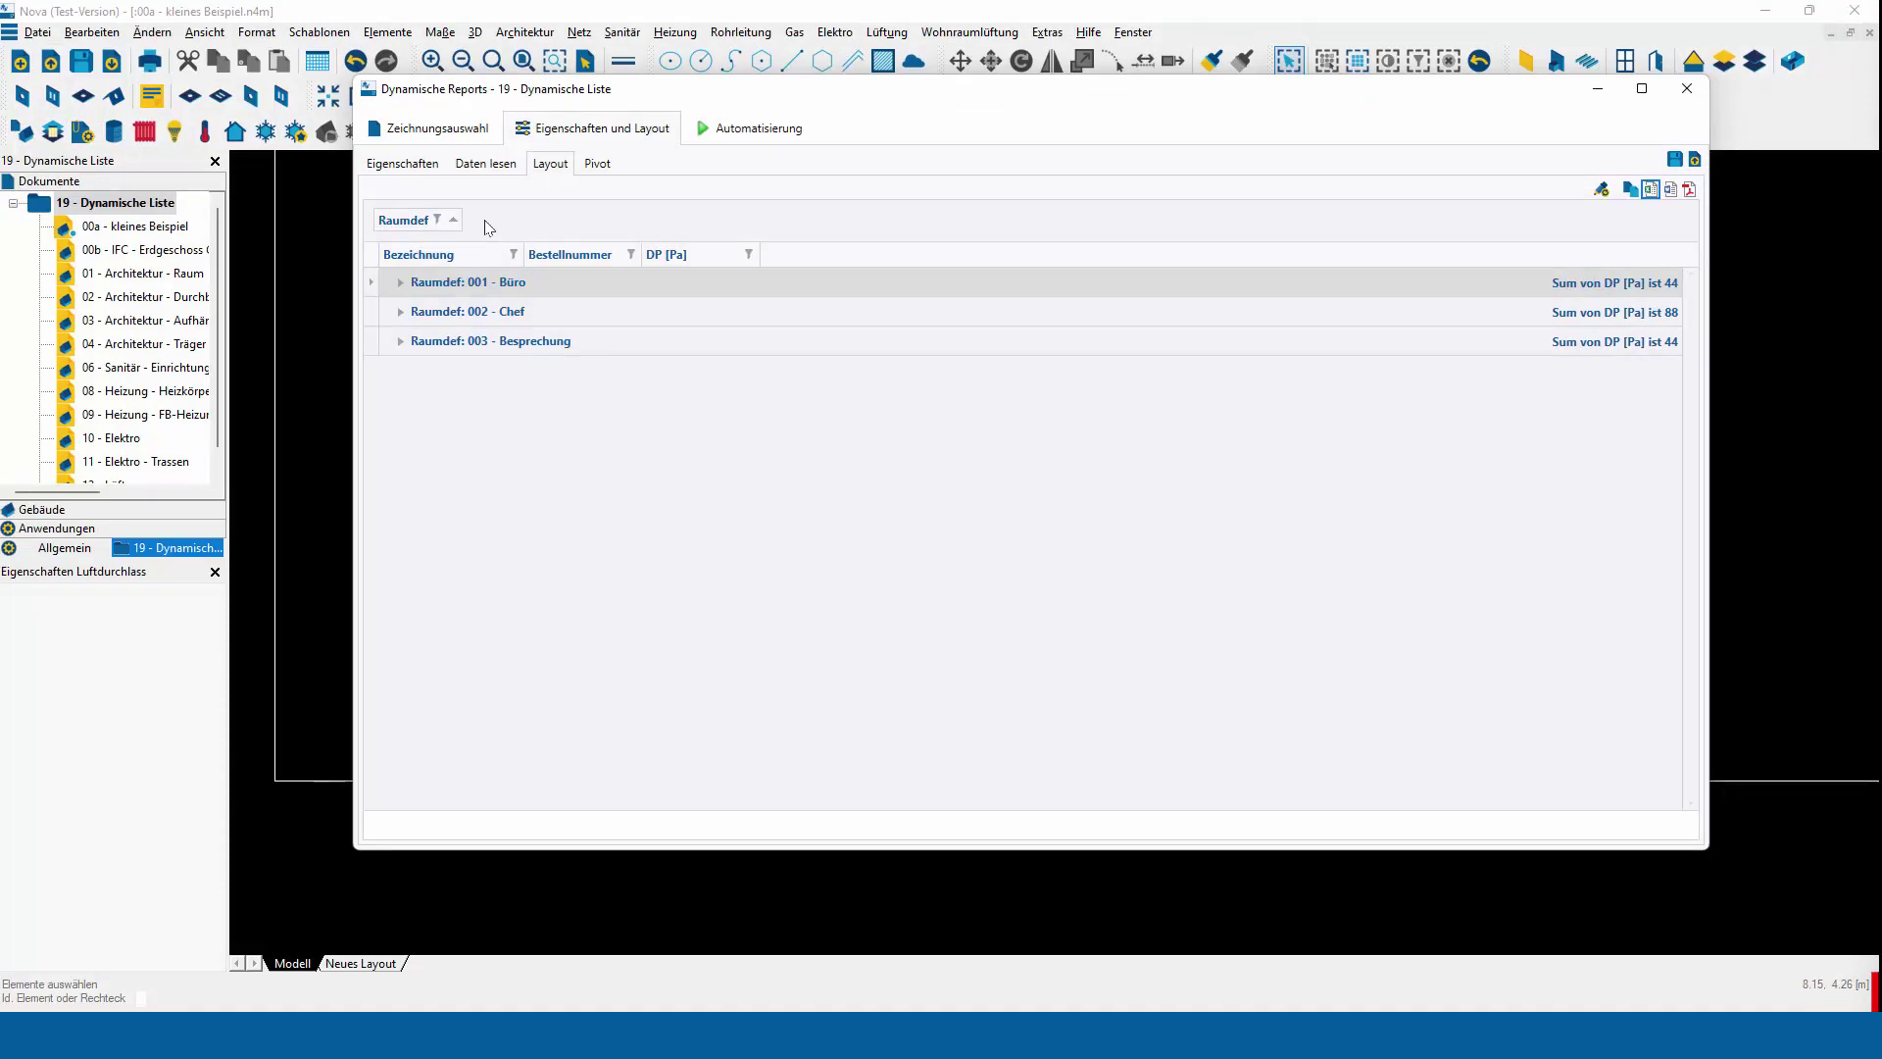
Drag Raumdef out of the group panel for eight flat rows and copy the list
{"action": "left_click", "coordinate": [401, 284]}
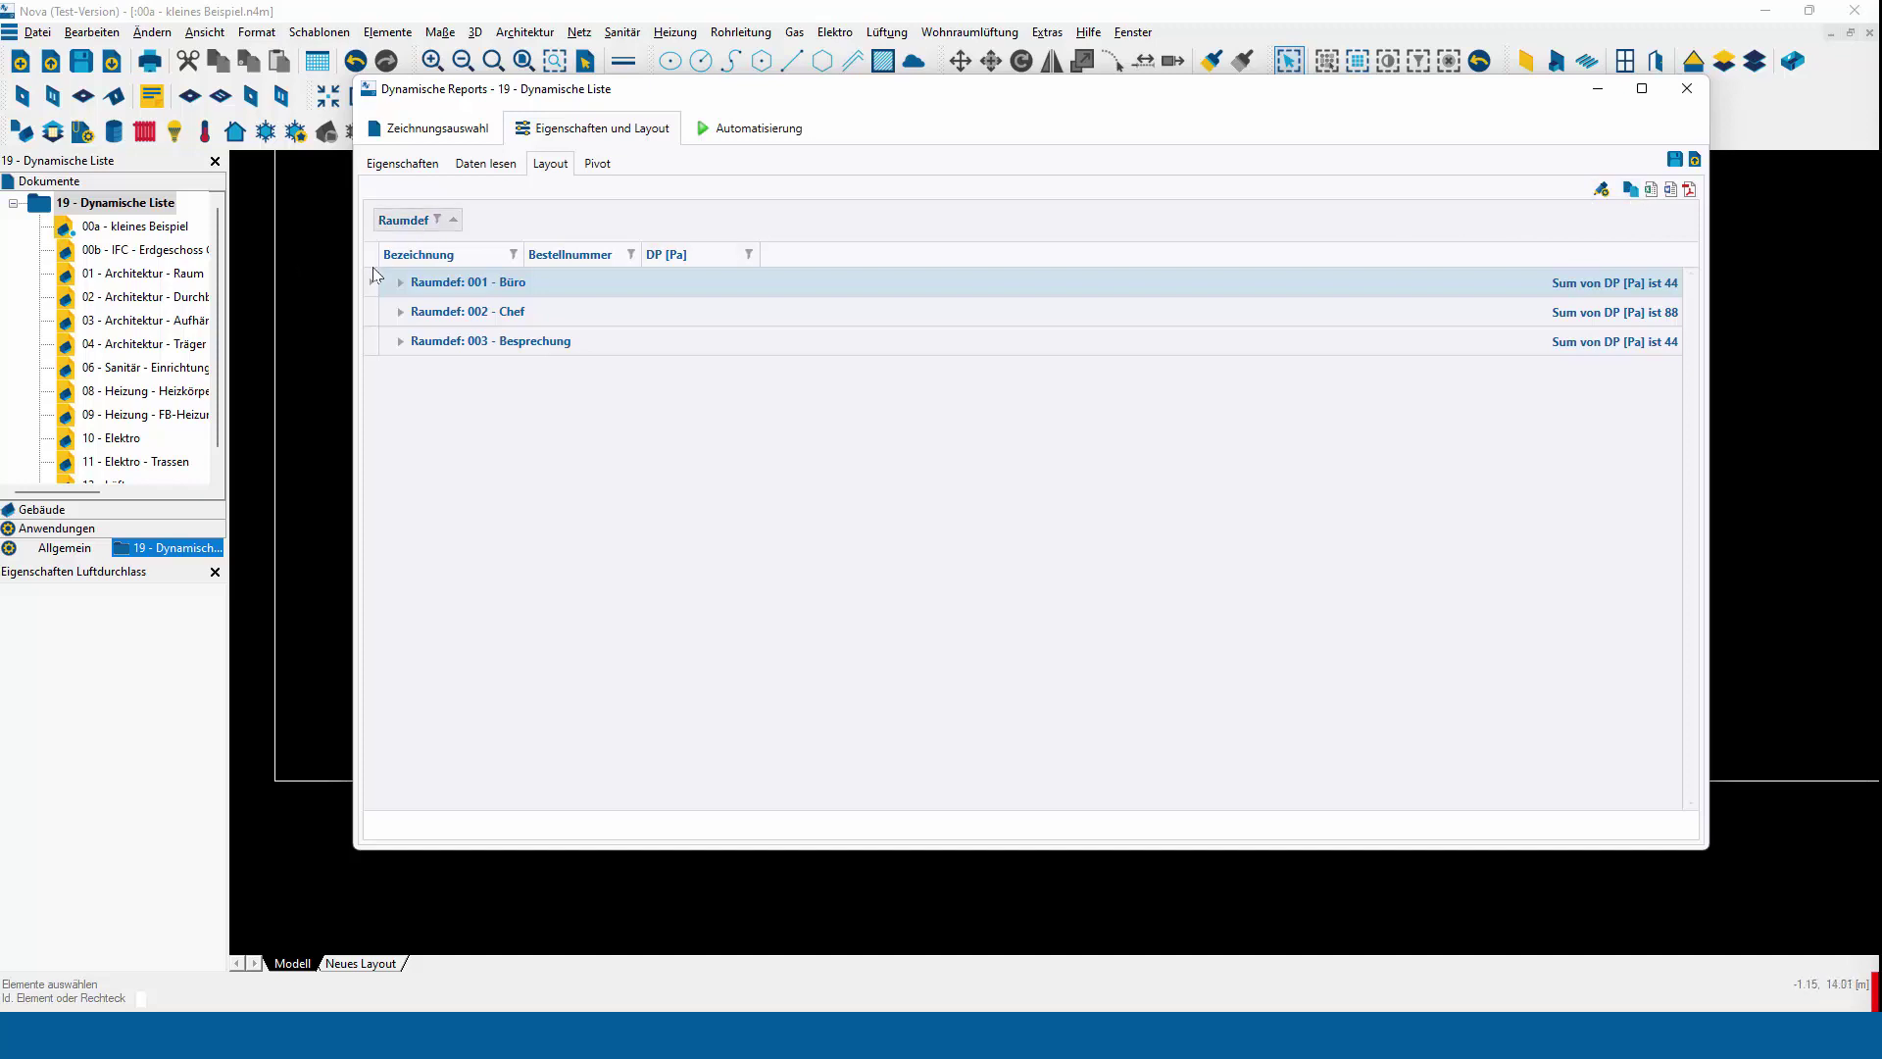
{"action": "left_click_drag", "start_coordinate": [403, 220], "coordinate": [391, 274]}
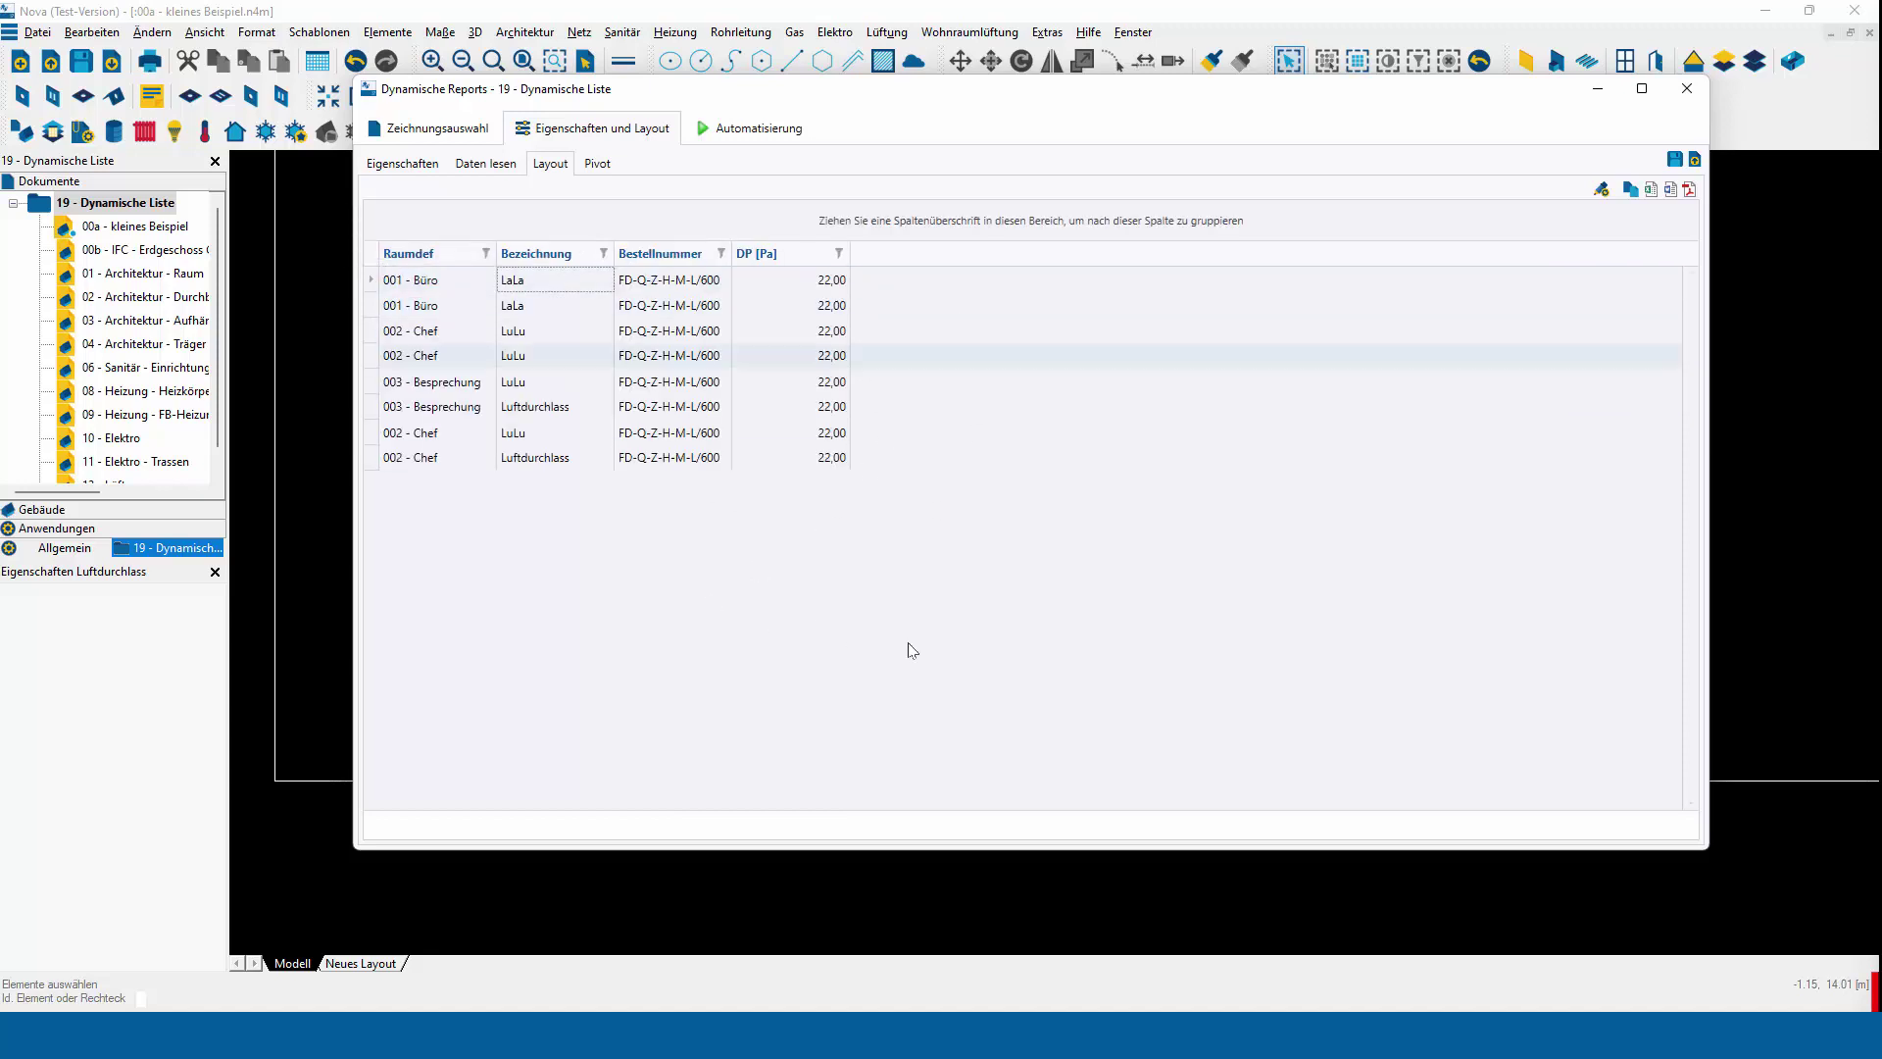
{"action": "left_click", "coordinate": [1630, 189]}
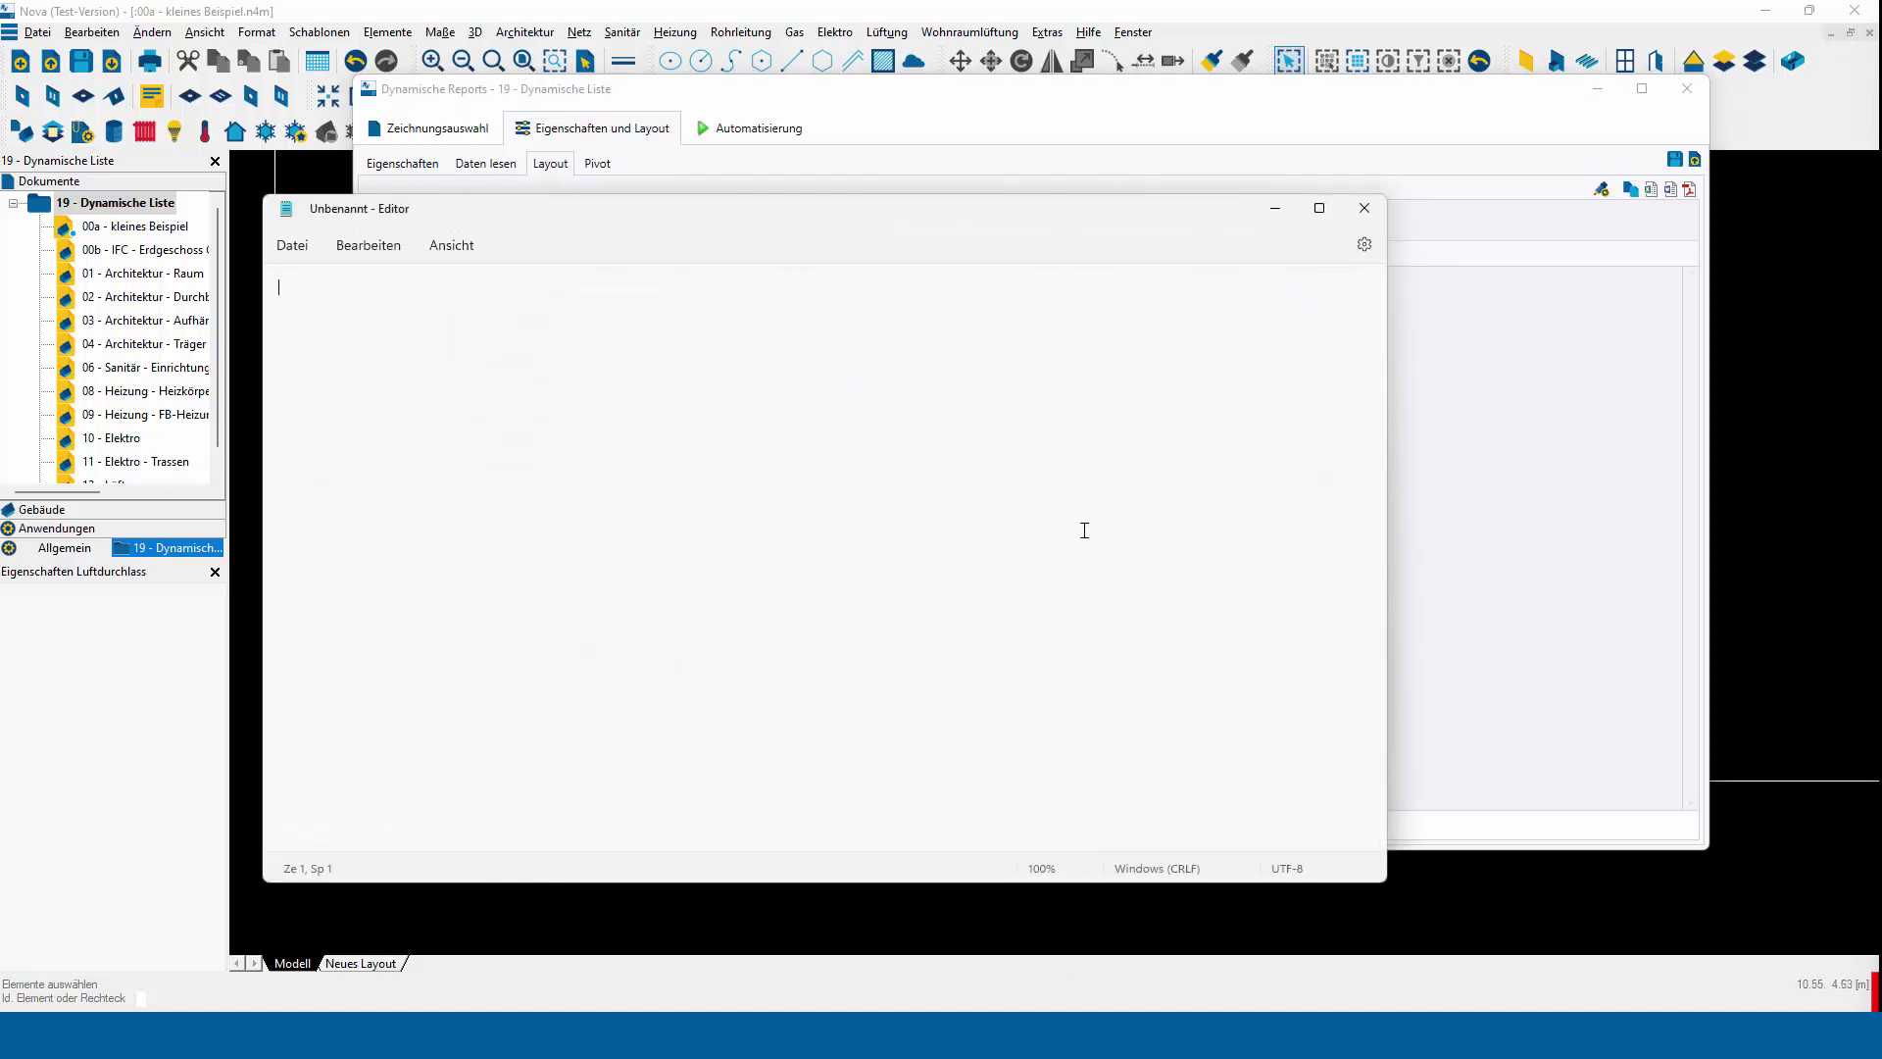
Return to the Nova report and select all eight list rows
{"action": "type", "text": "21 - Layout Dynamische Liste"}
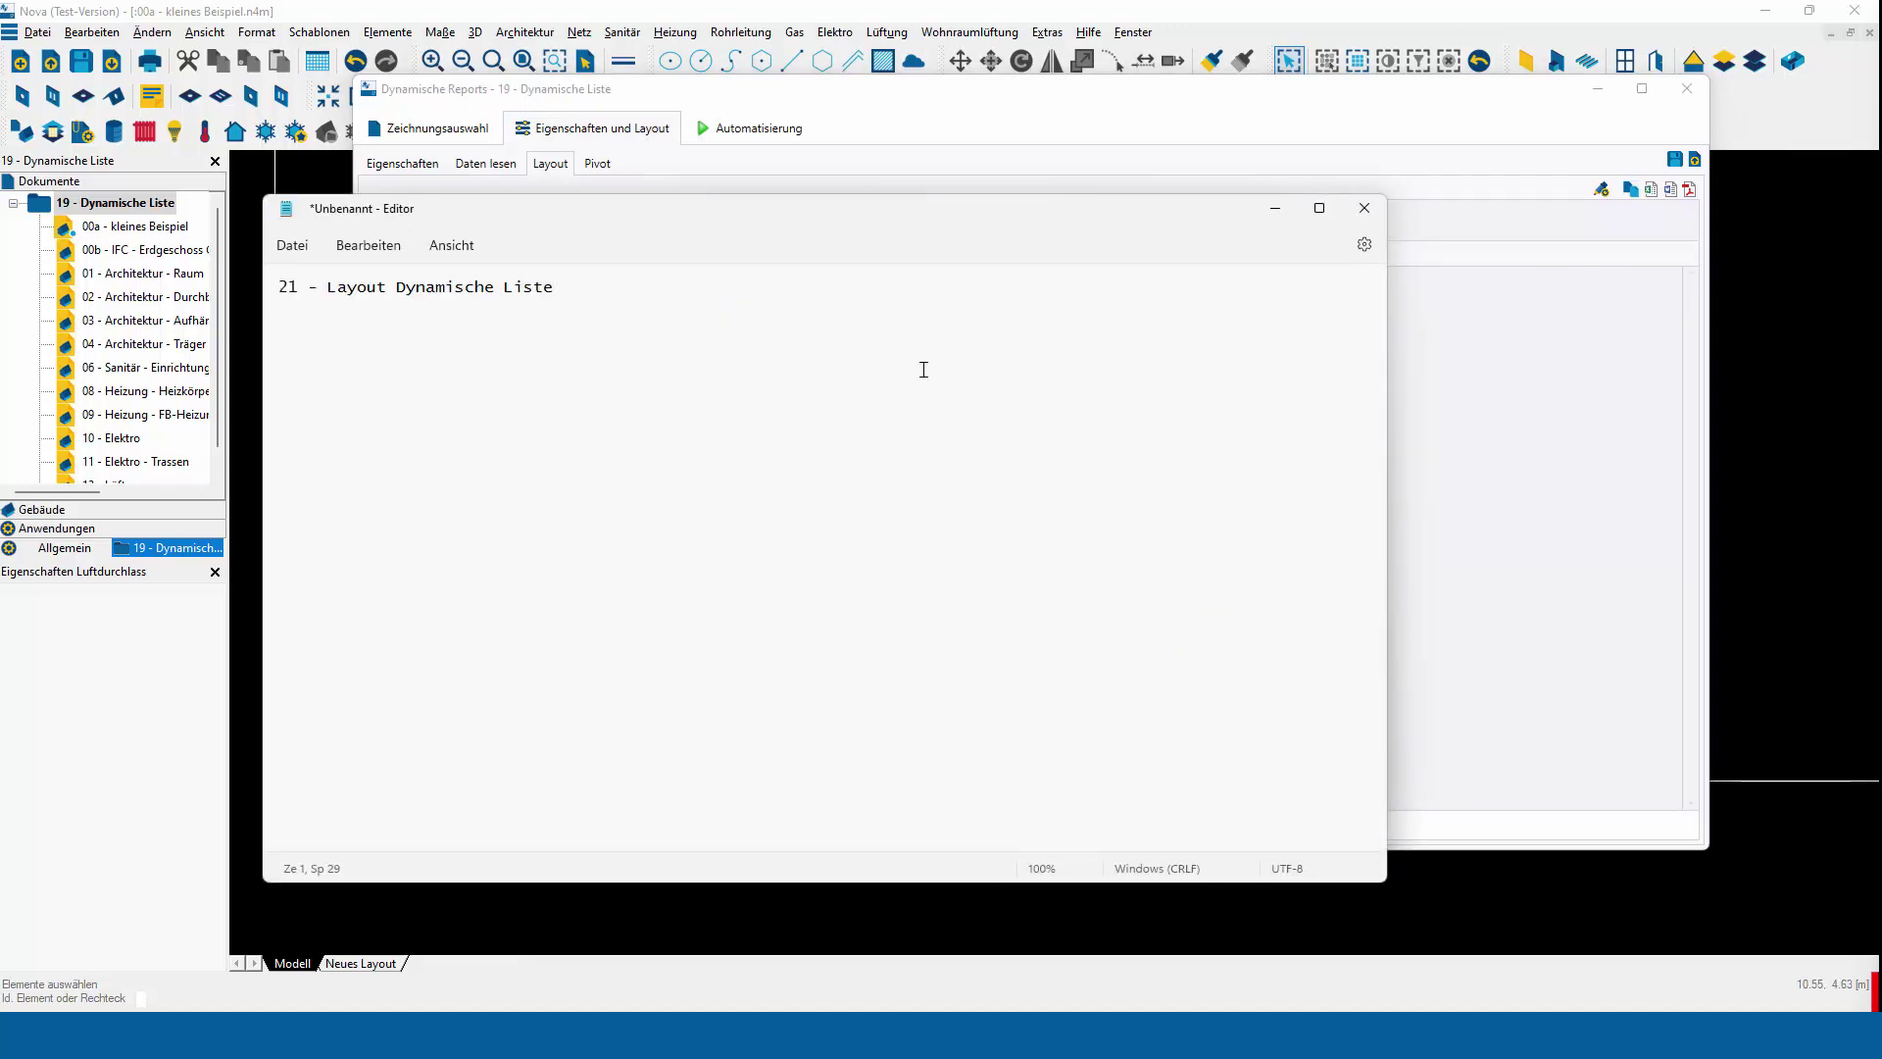
{"action": "left_click", "coordinate": [1632, 197]}
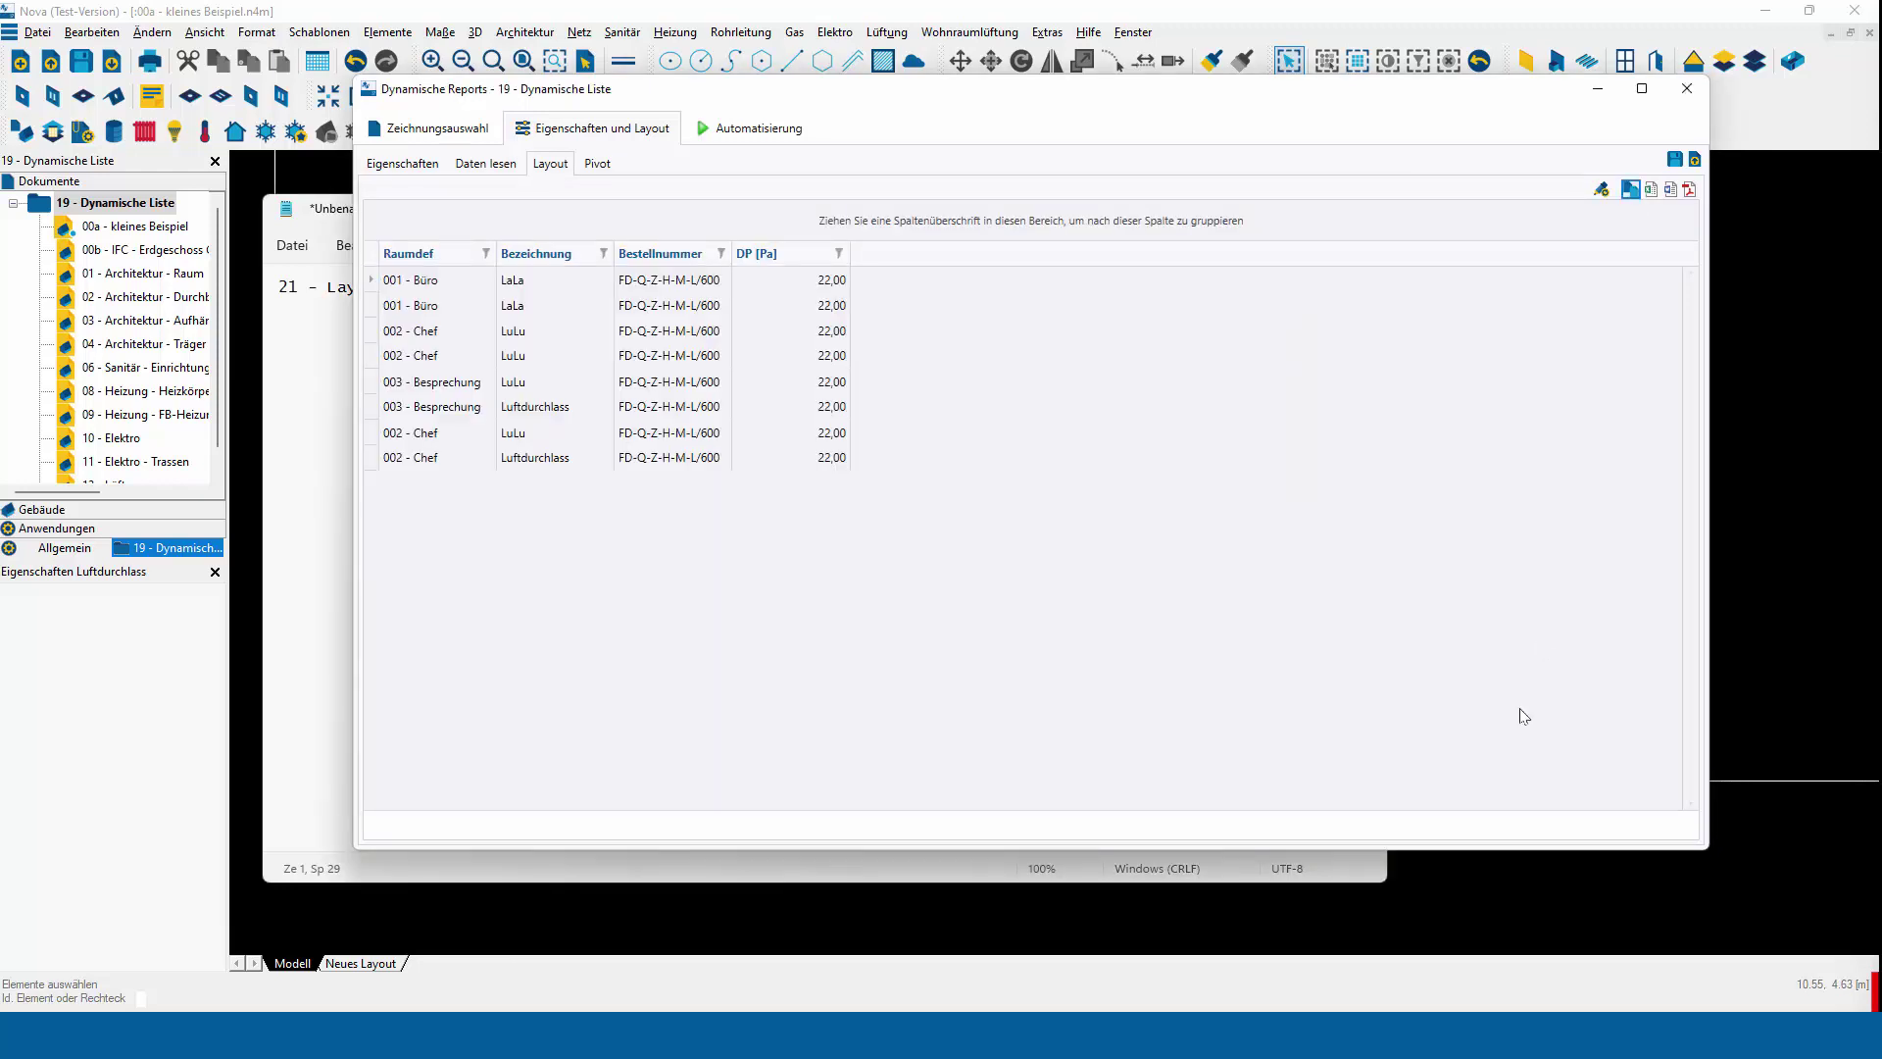
{"action": "key", "text": "alt+Tab"}
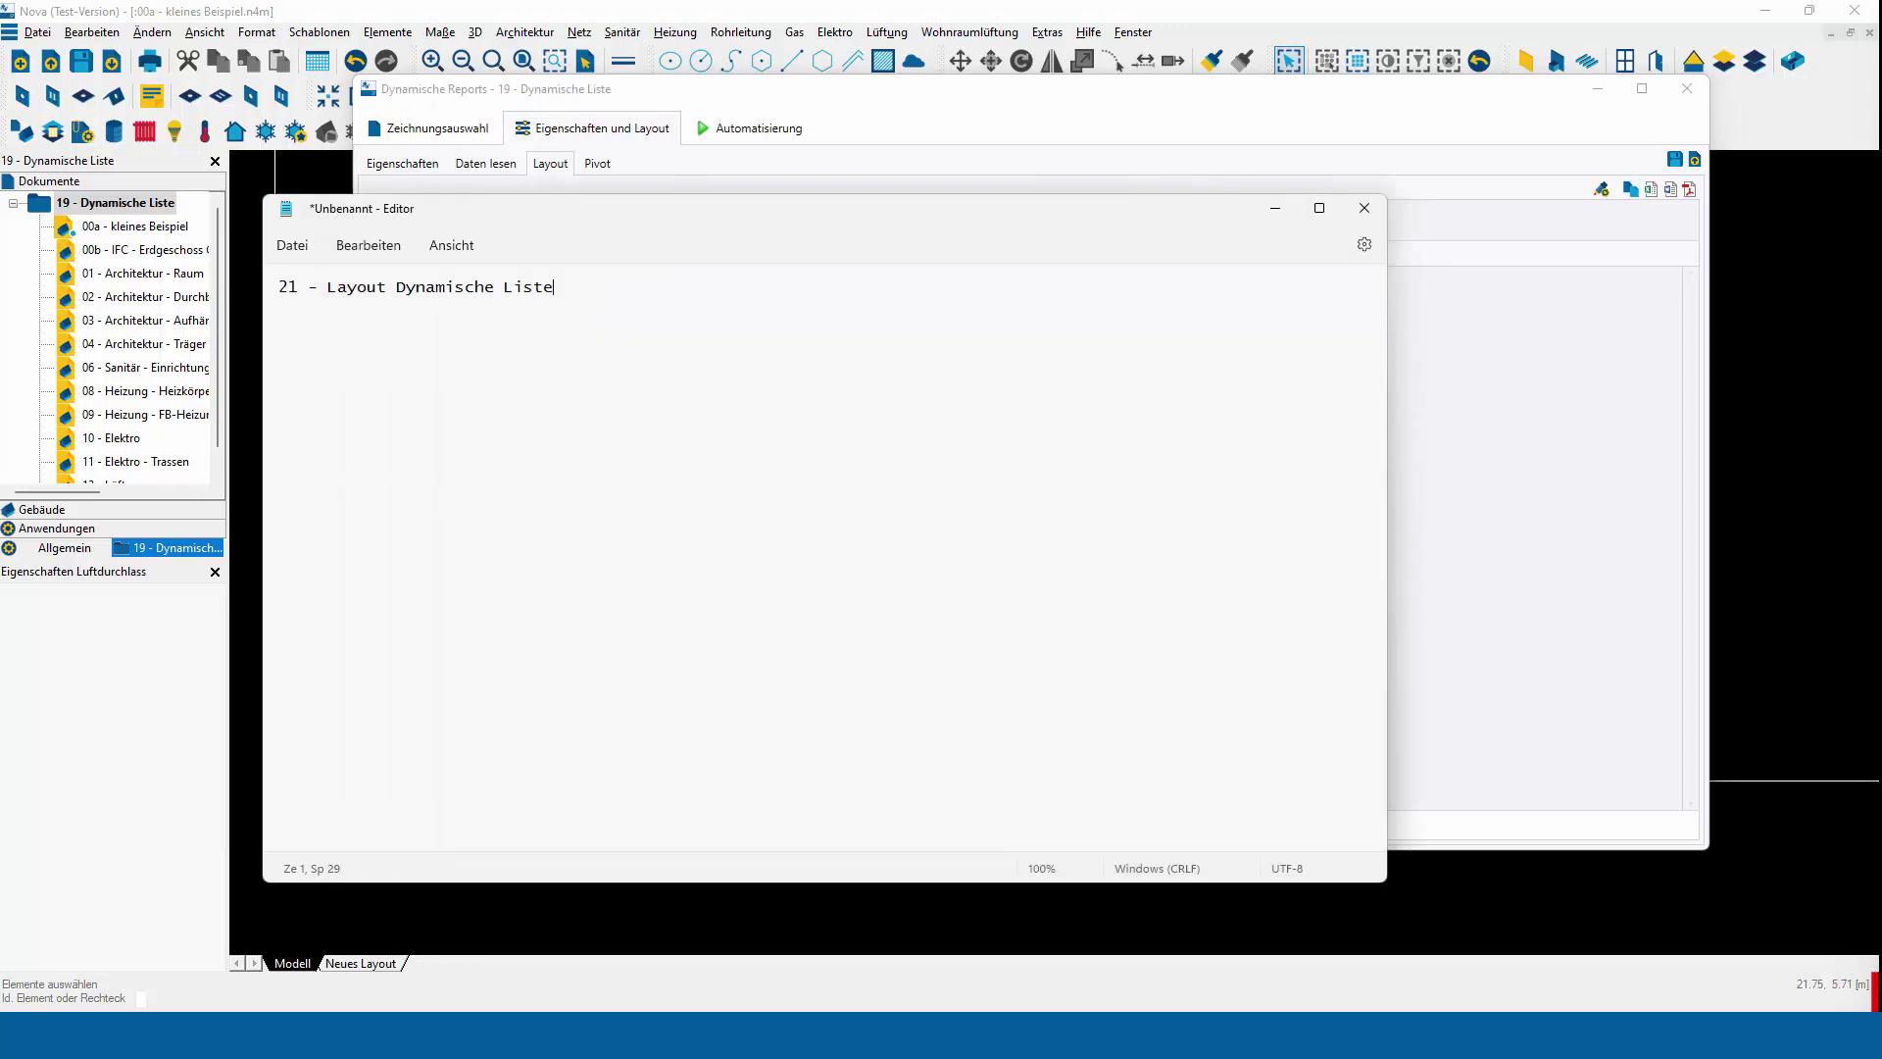
{"action": "key", "text": "alt+Tab"}
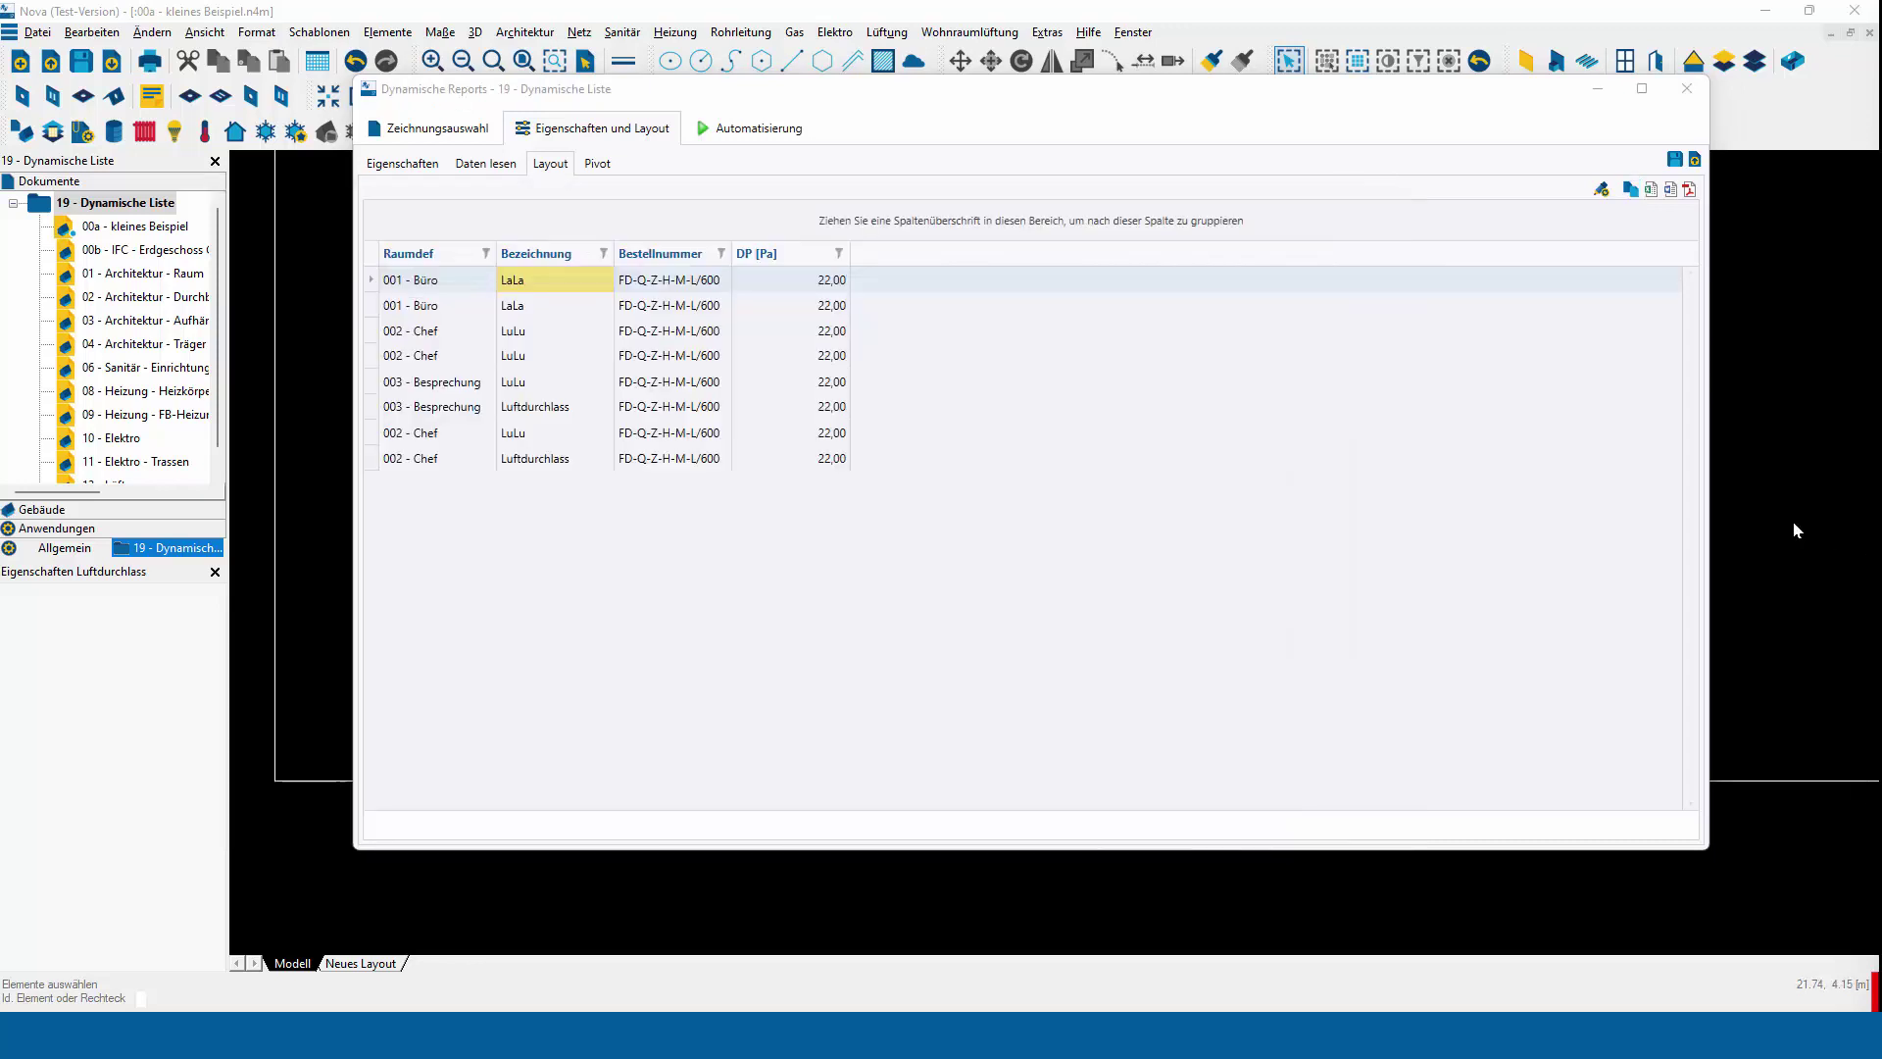
{"action": "left_click", "coordinate": [375, 283]}
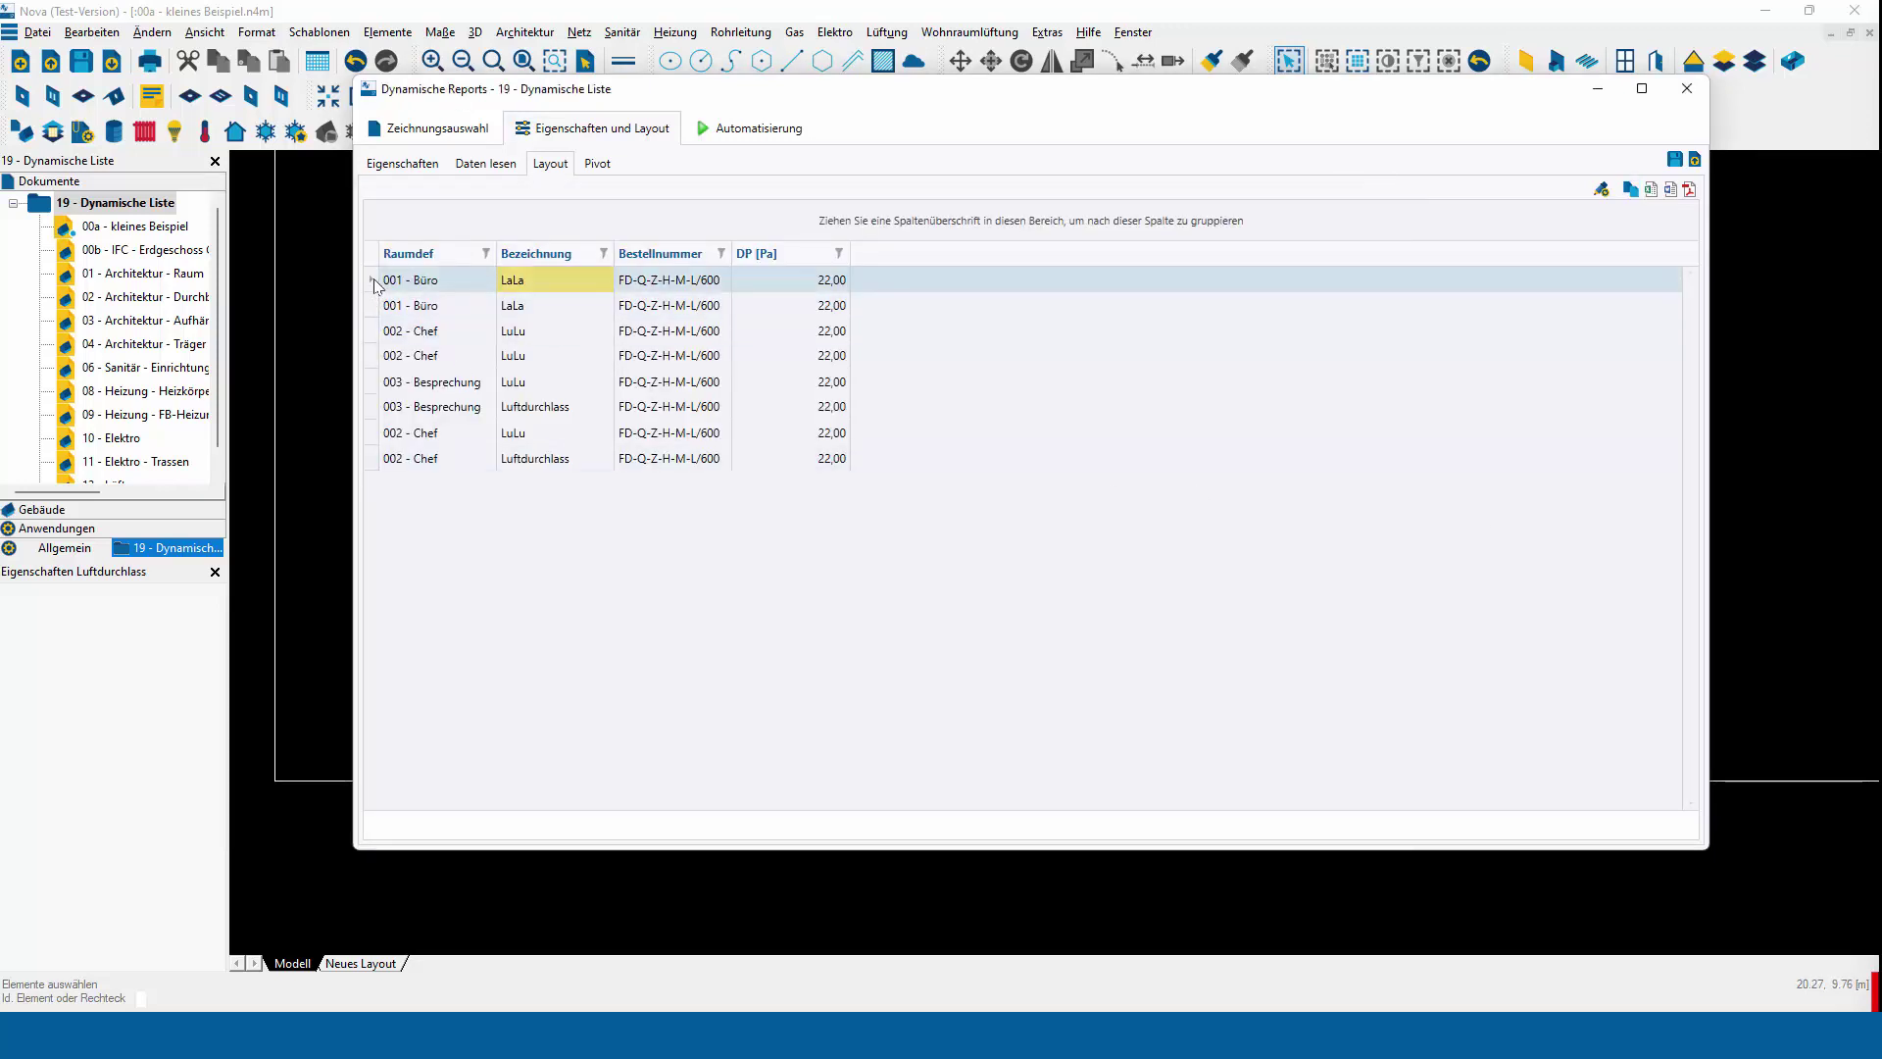
{"action": "left_click", "coordinate": [379, 460], "text": "shift"}
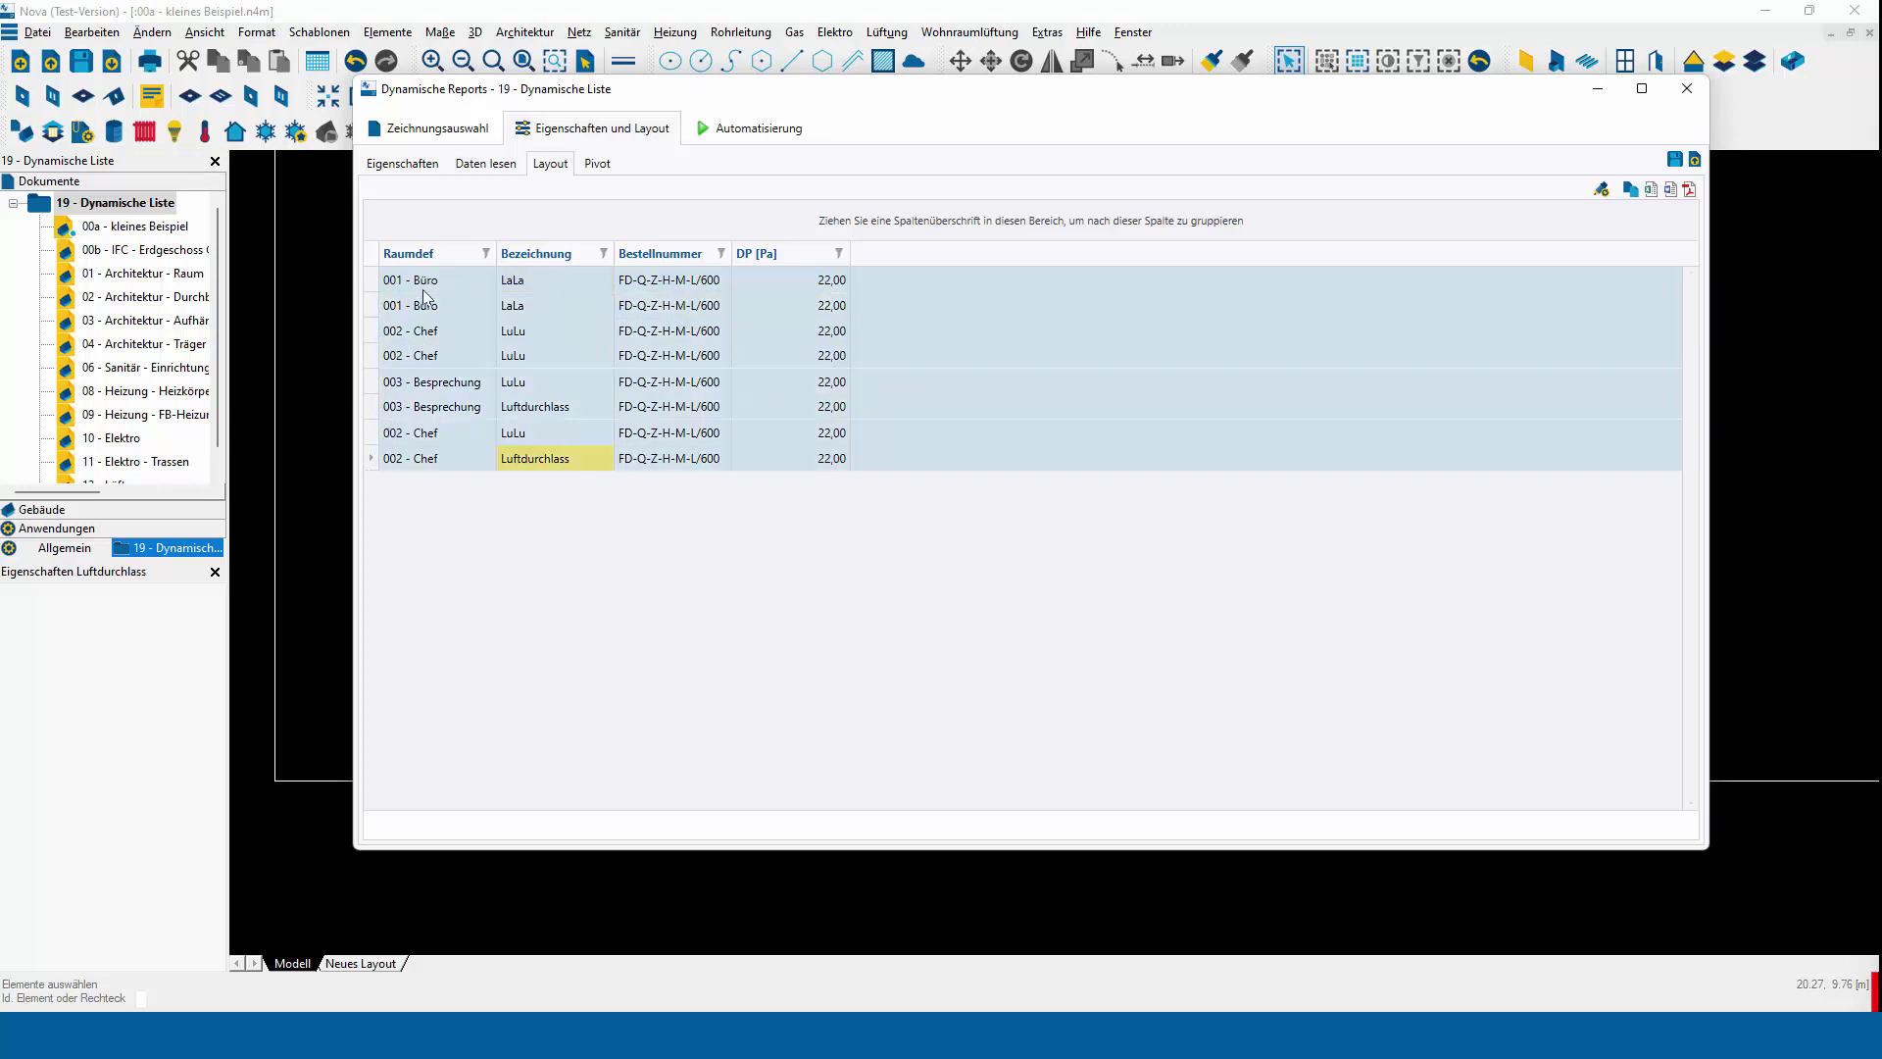
Copy the rows, paste them as tab-separated text in Notepad, then close it unsaved
{"action": "left_click", "coordinate": [1631, 191]}
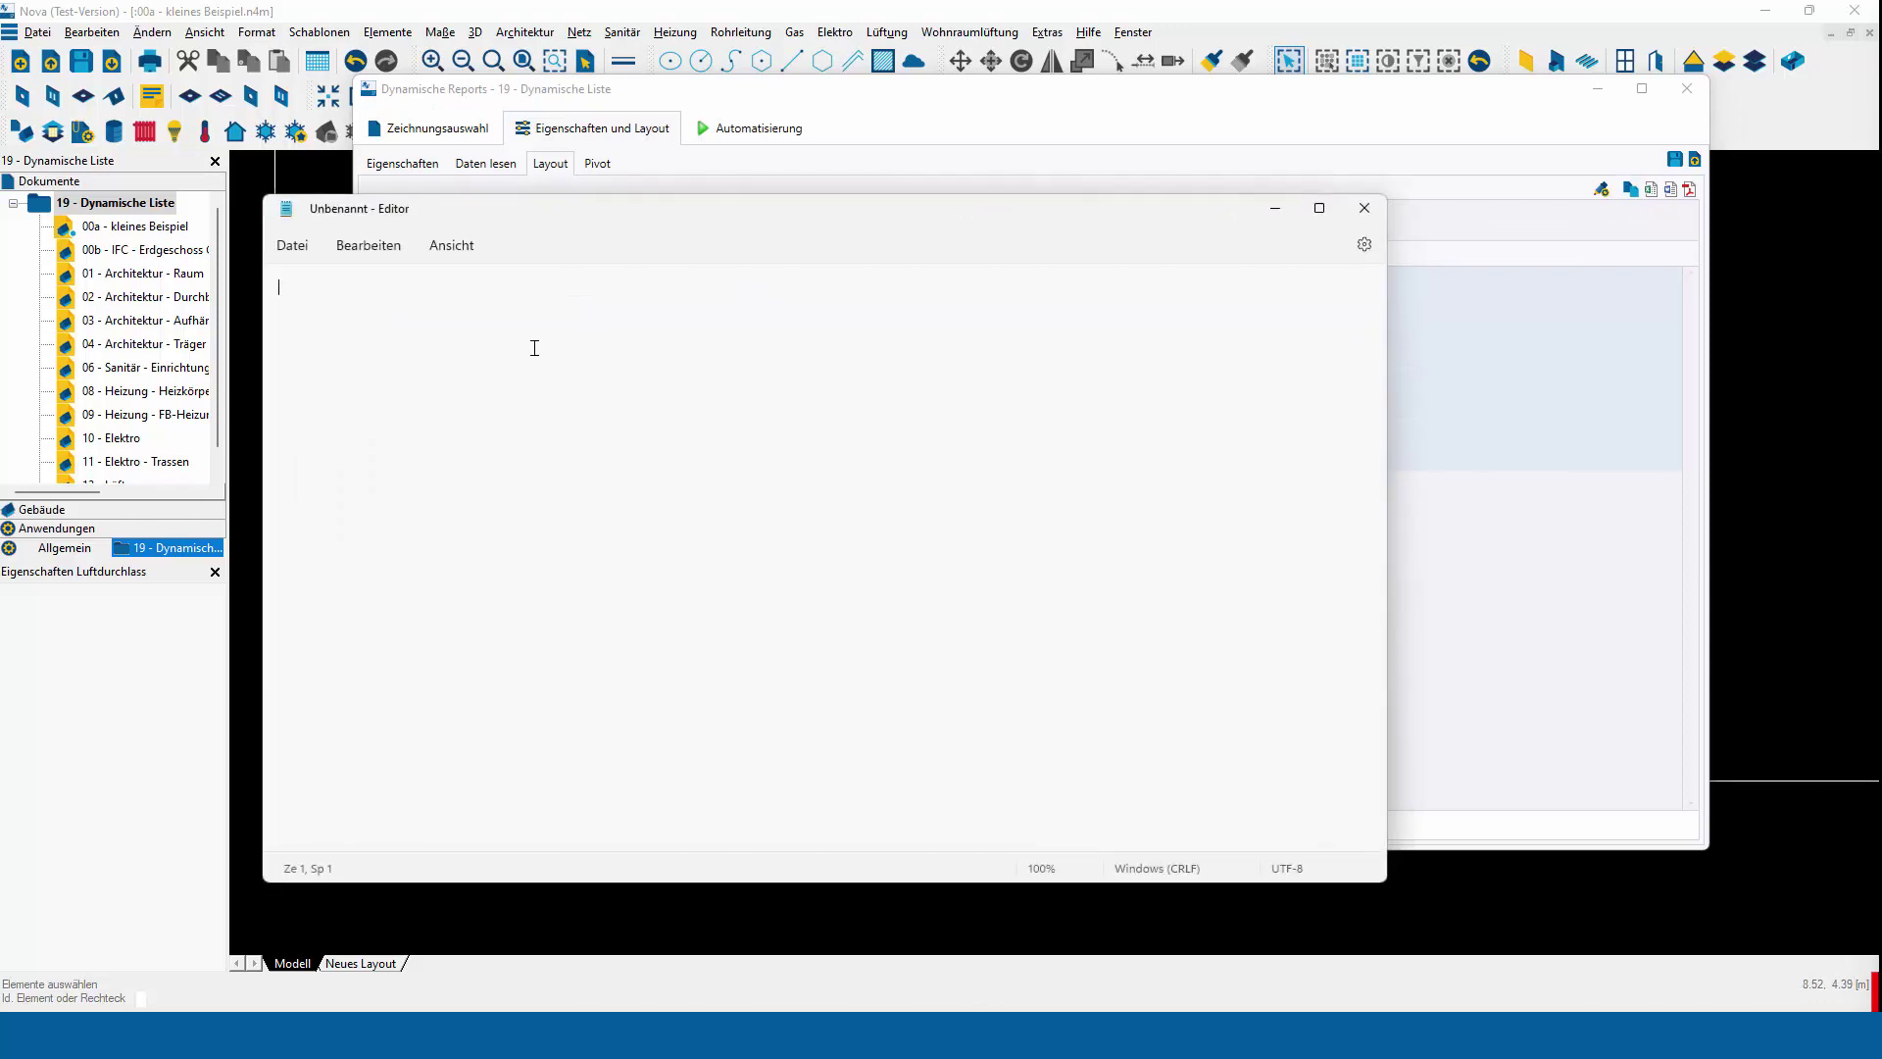
{"action": "right_click", "coordinate": [534, 348]}
{"action": "left_click", "coordinate": [590, 490]}
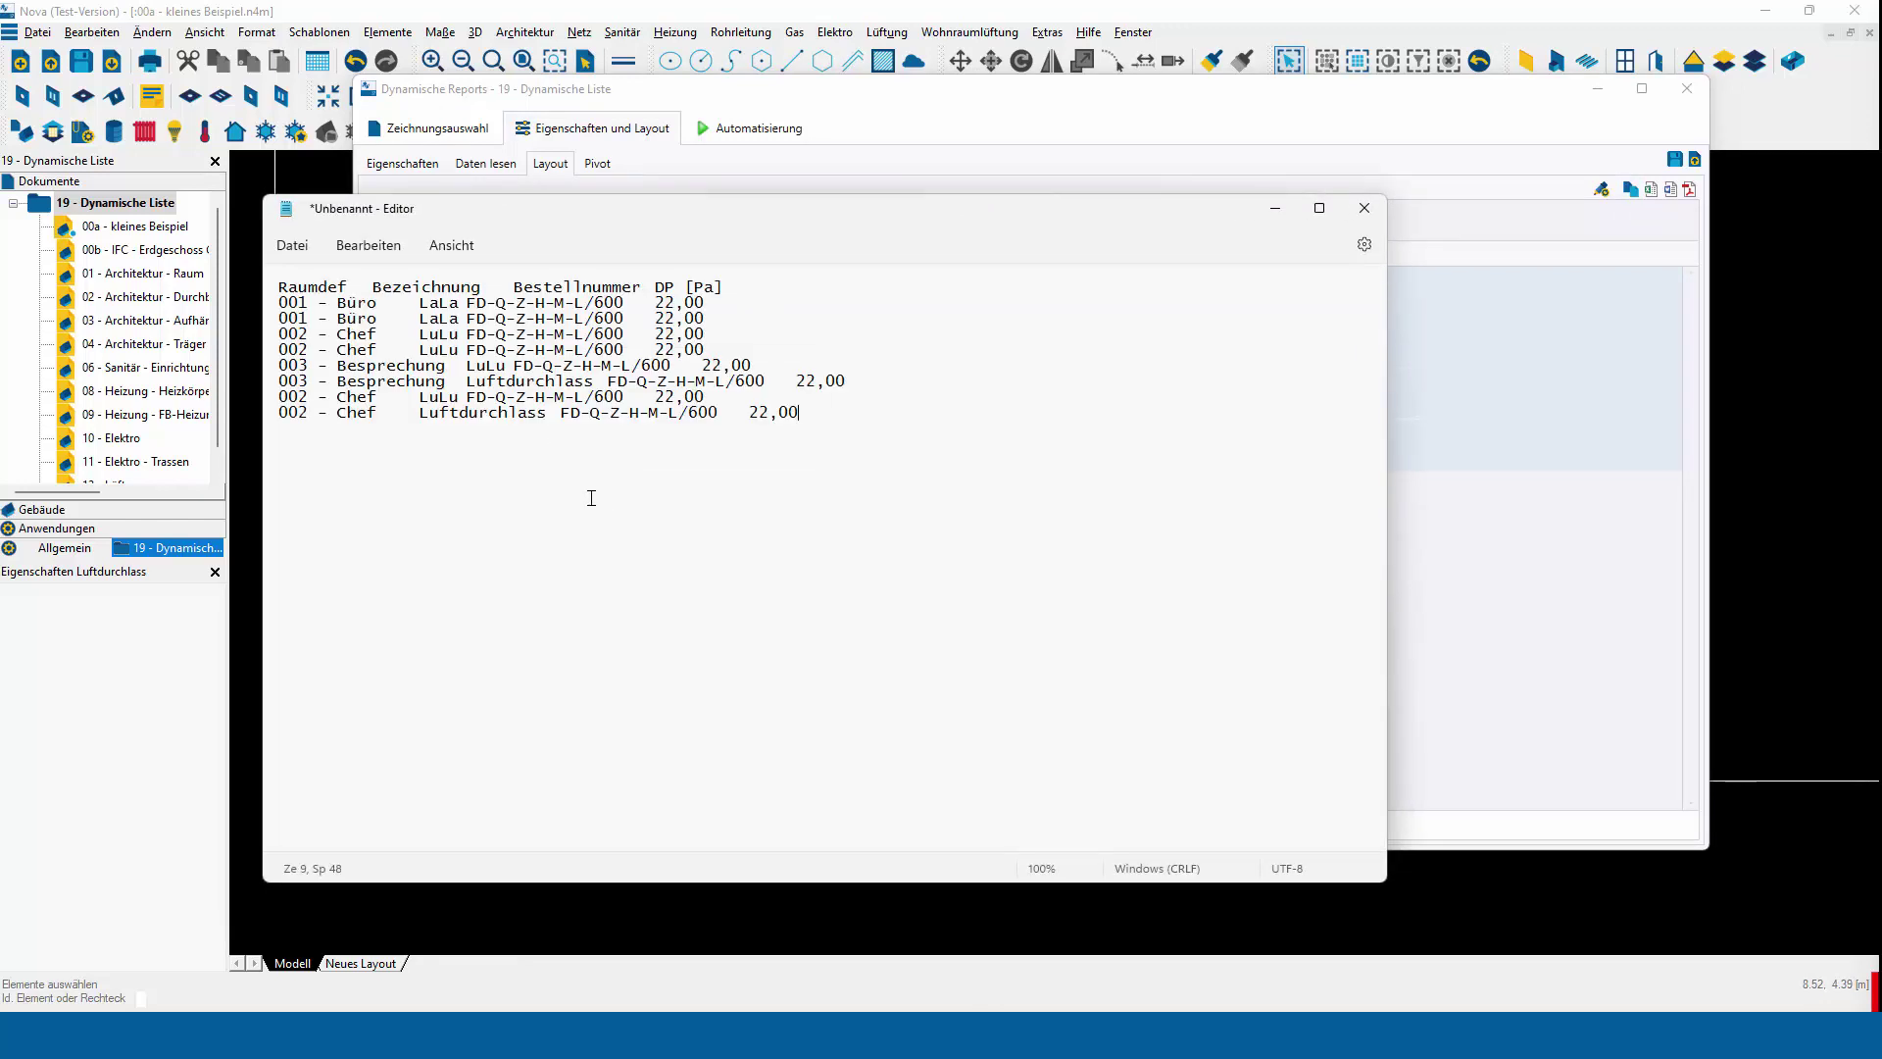
{"action": "double_click", "coordinate": [368, 289]}
{"action": "left_click", "coordinate": [1364, 208]}
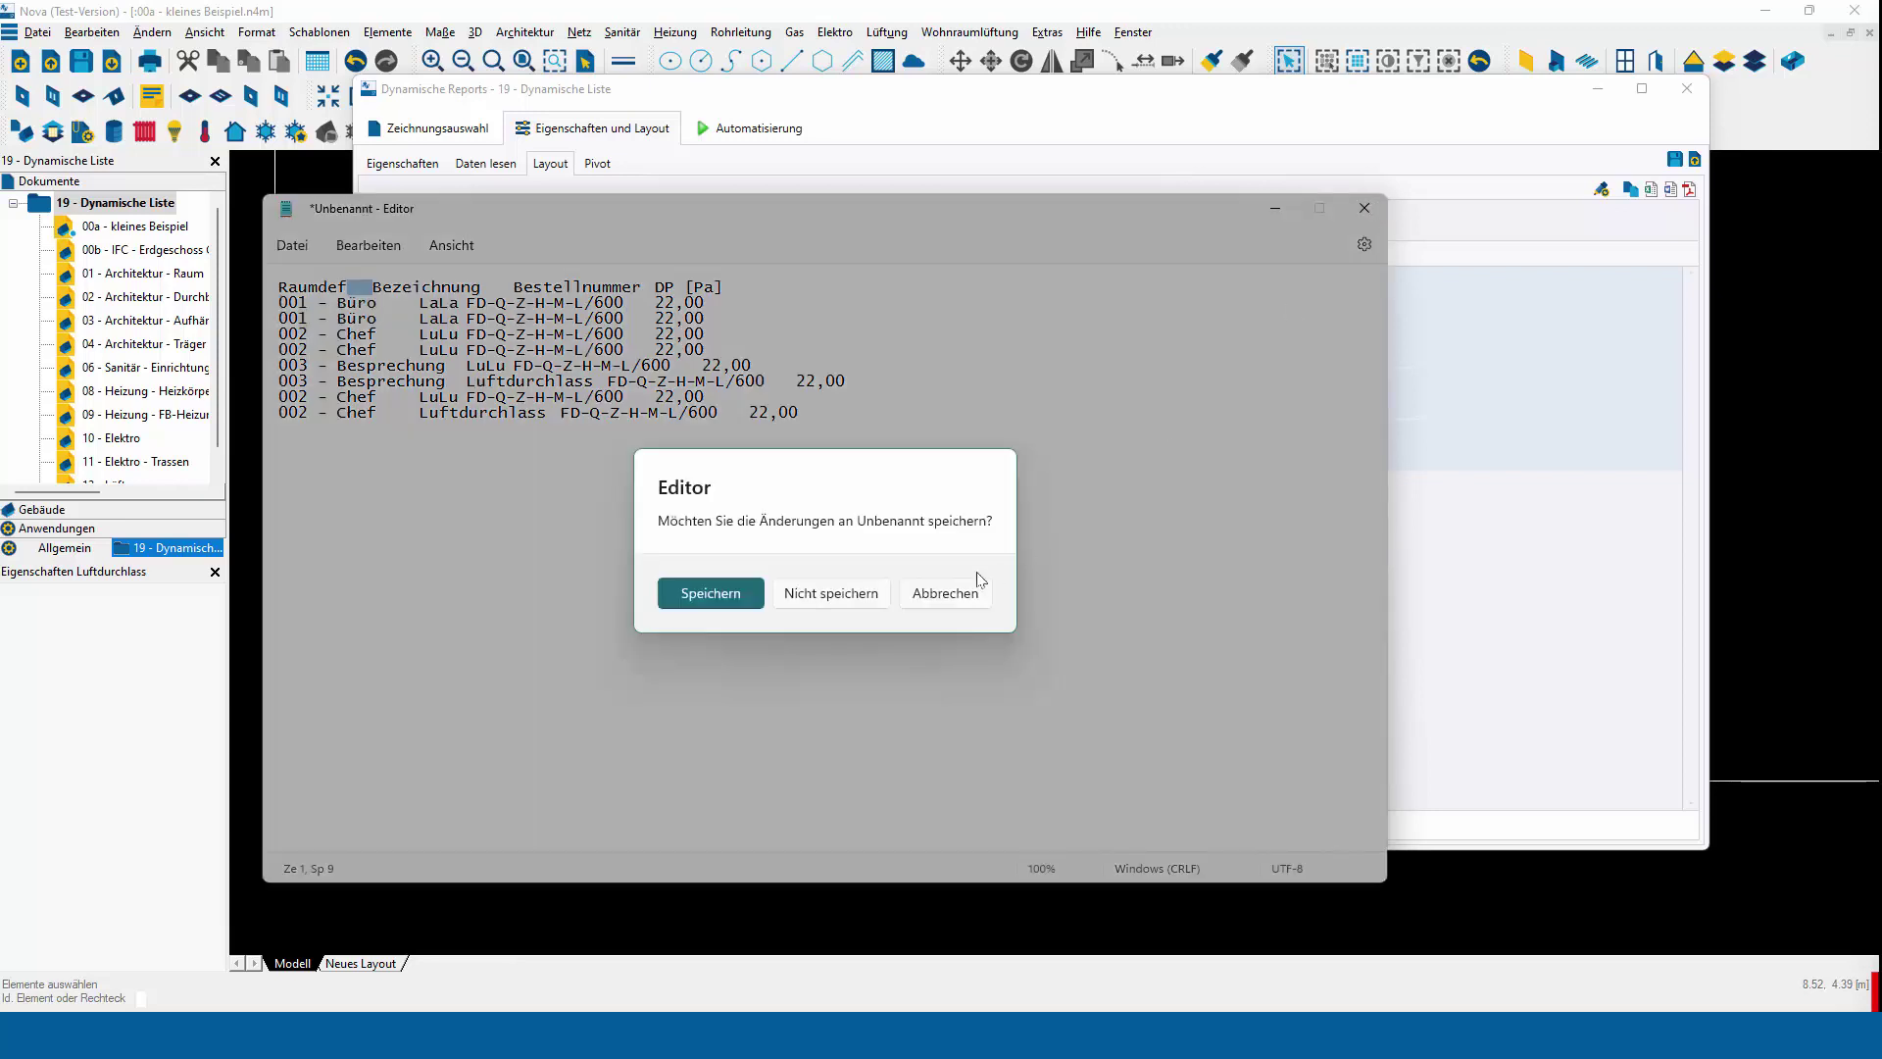
{"action": "left_click", "coordinate": [814, 595]}
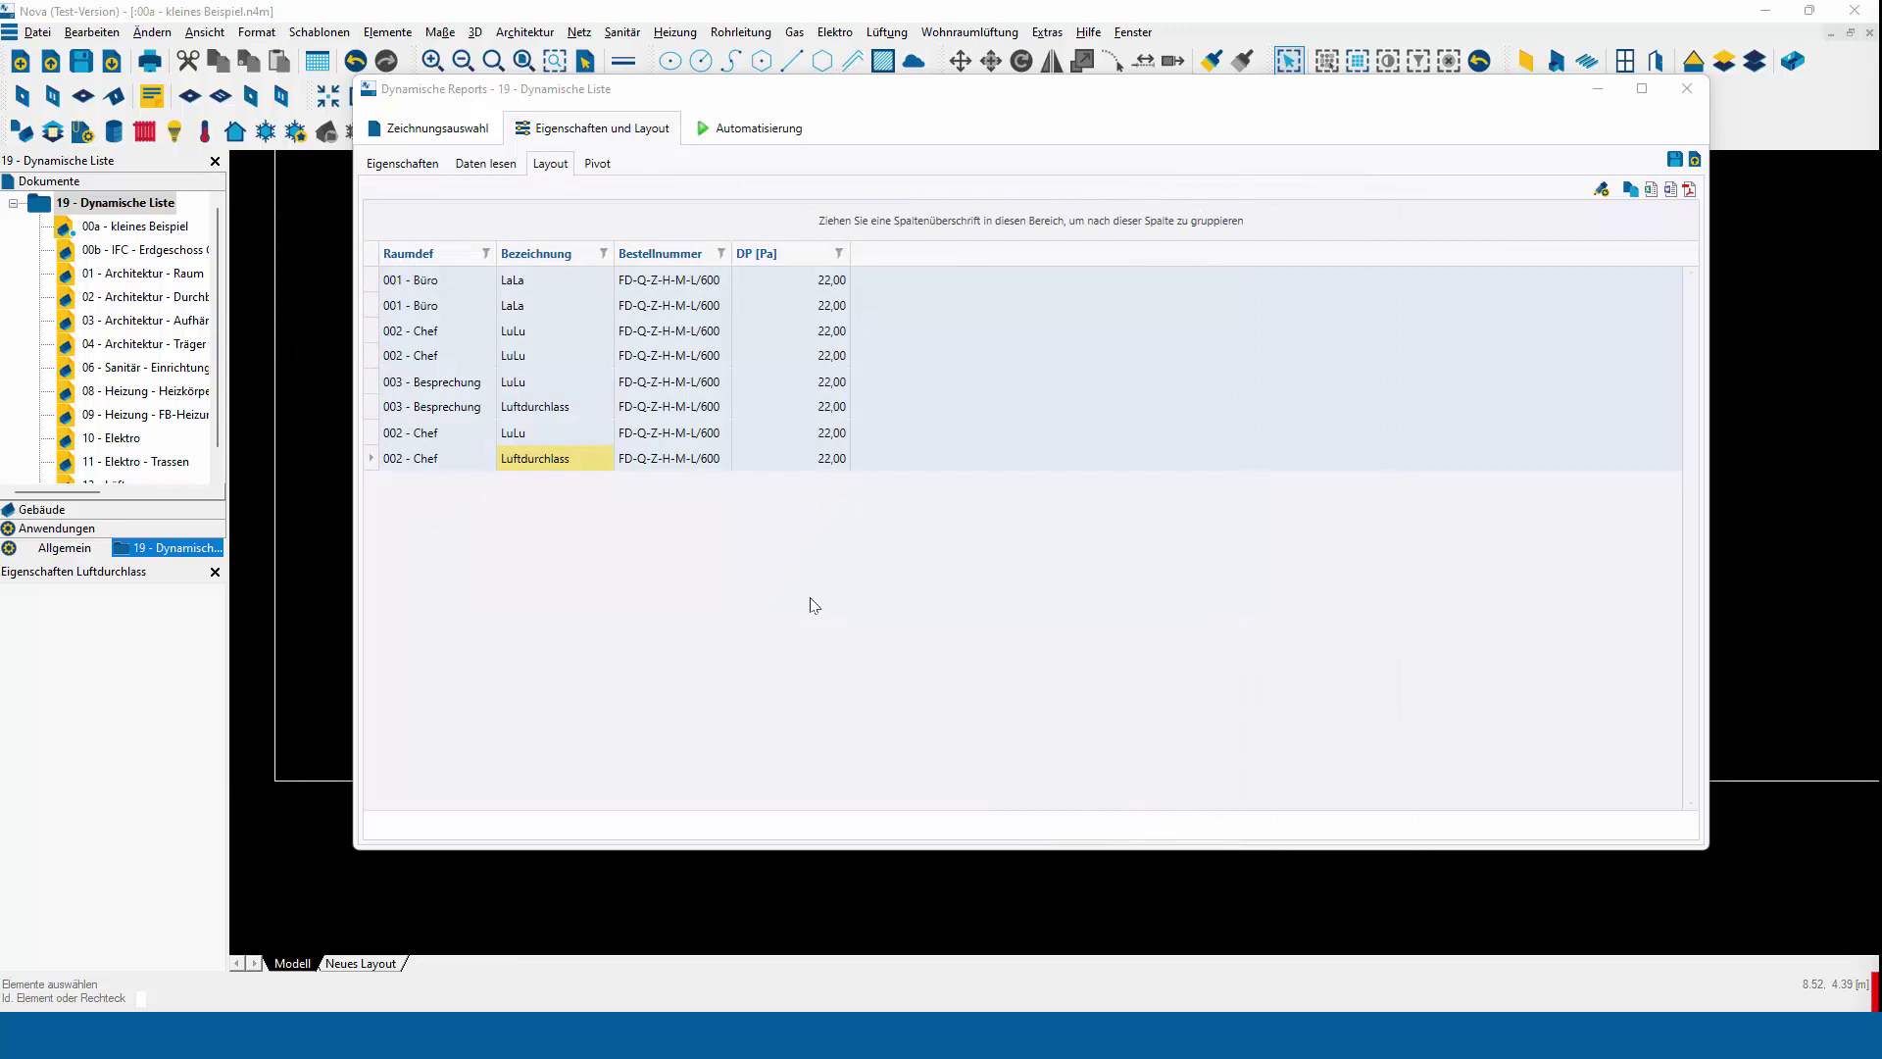
Export the list to Word as Test.docx and open the document
{"action": "left_click", "coordinate": [1672, 192]}
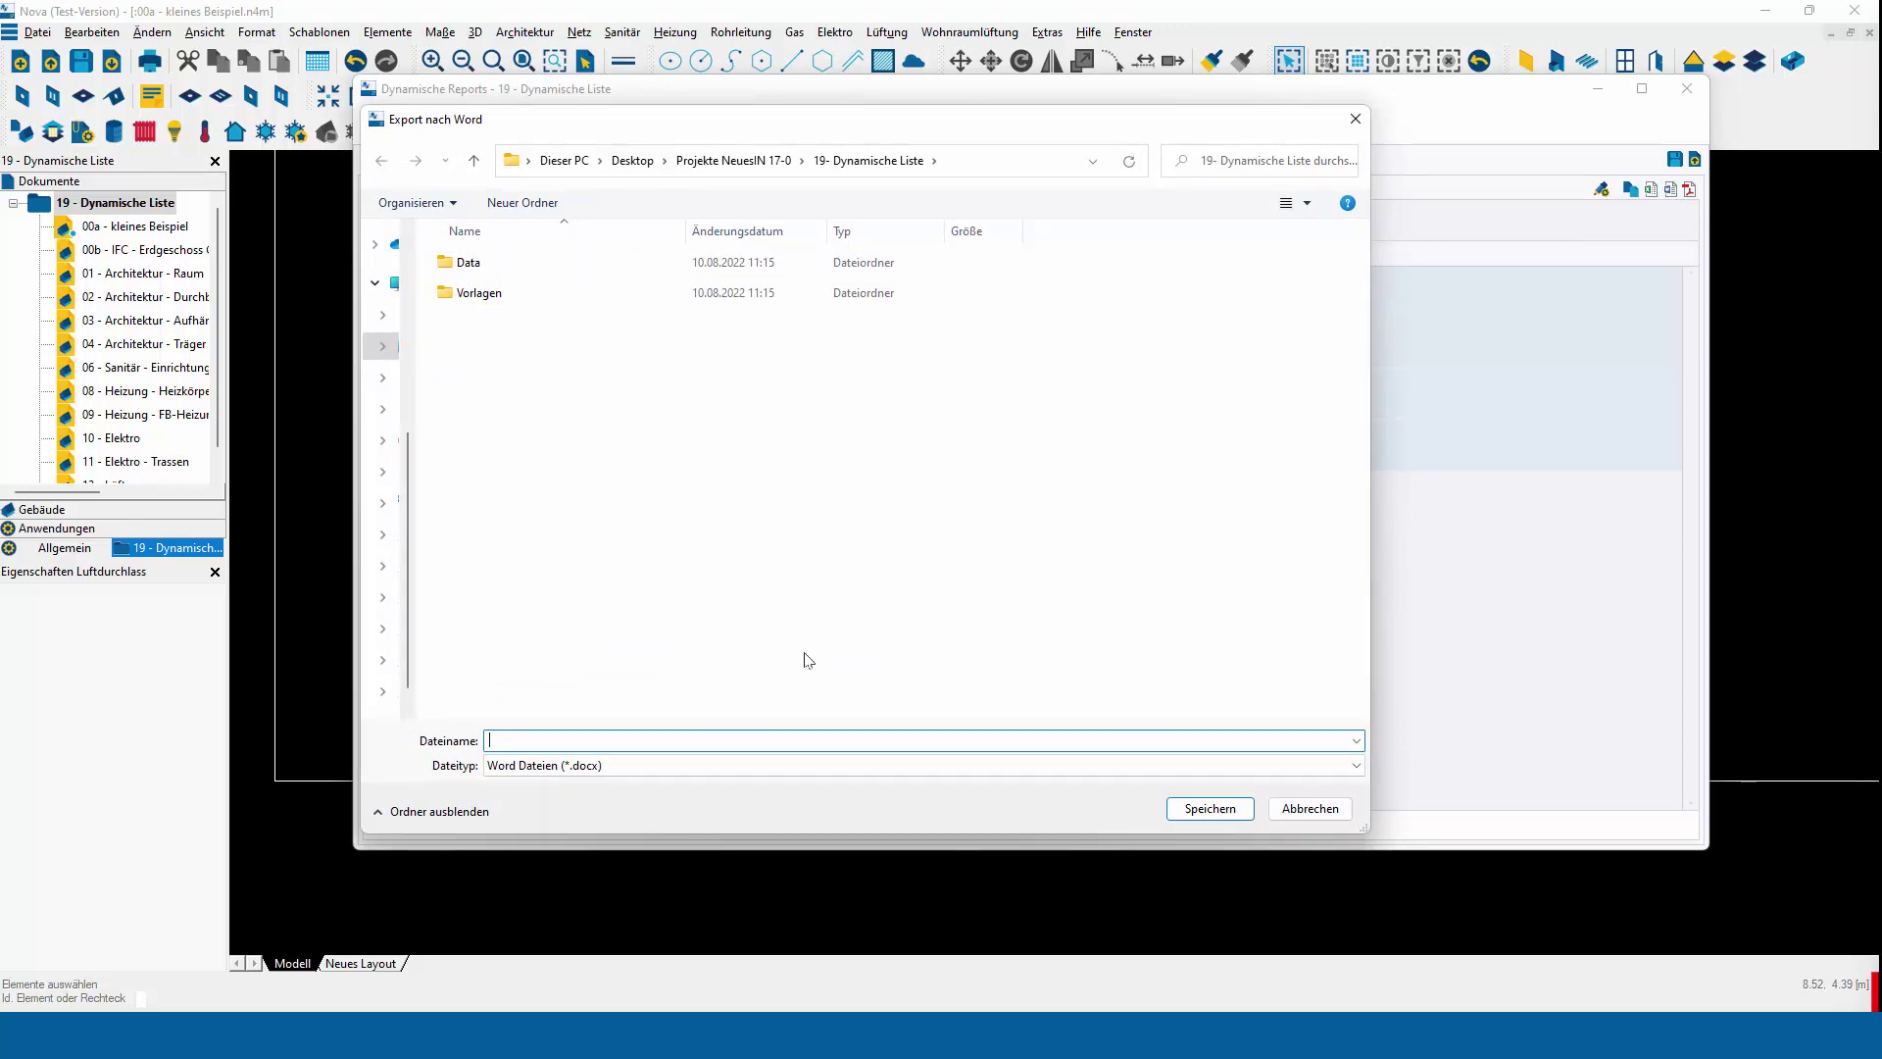
{"action": "type", "text": "Test"}
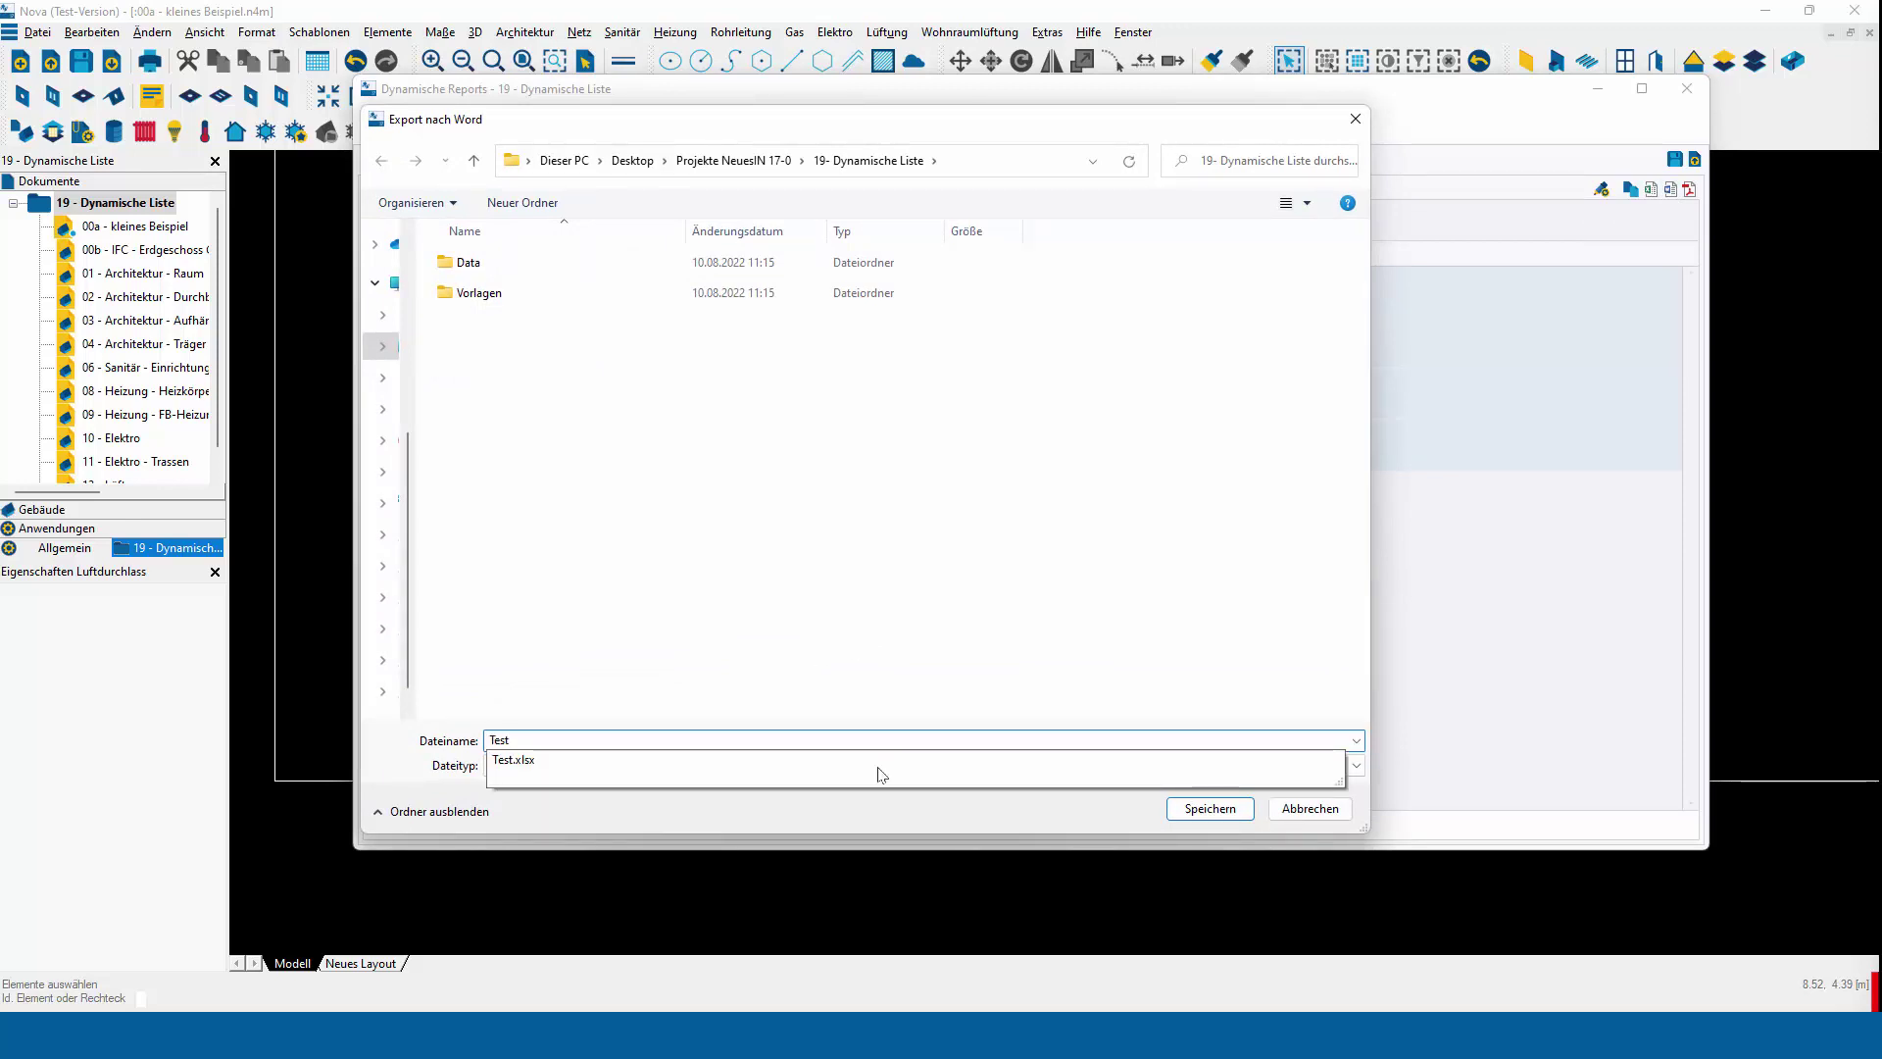
{"action": "left_click", "coordinate": [985, 647]}
{"action": "left_click", "coordinate": [1187, 812]}
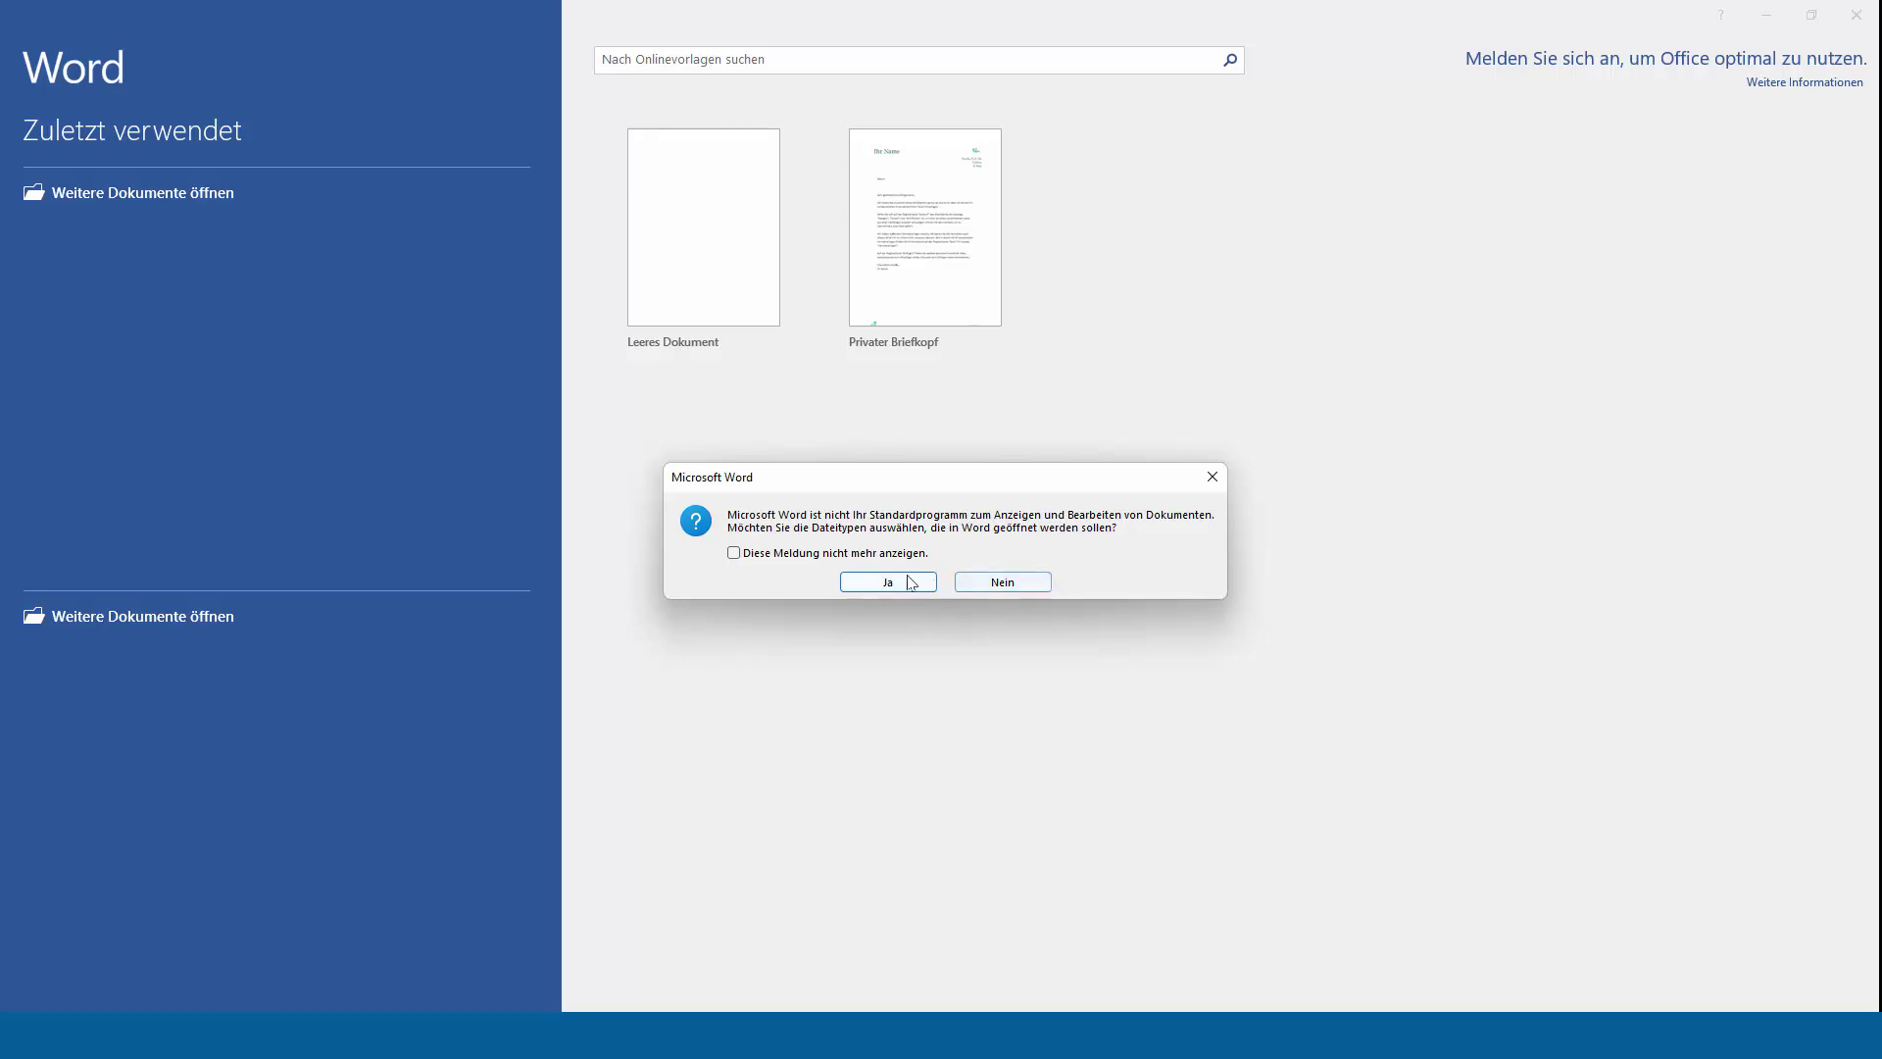
{"action": "left_click", "coordinate": [894, 583]}
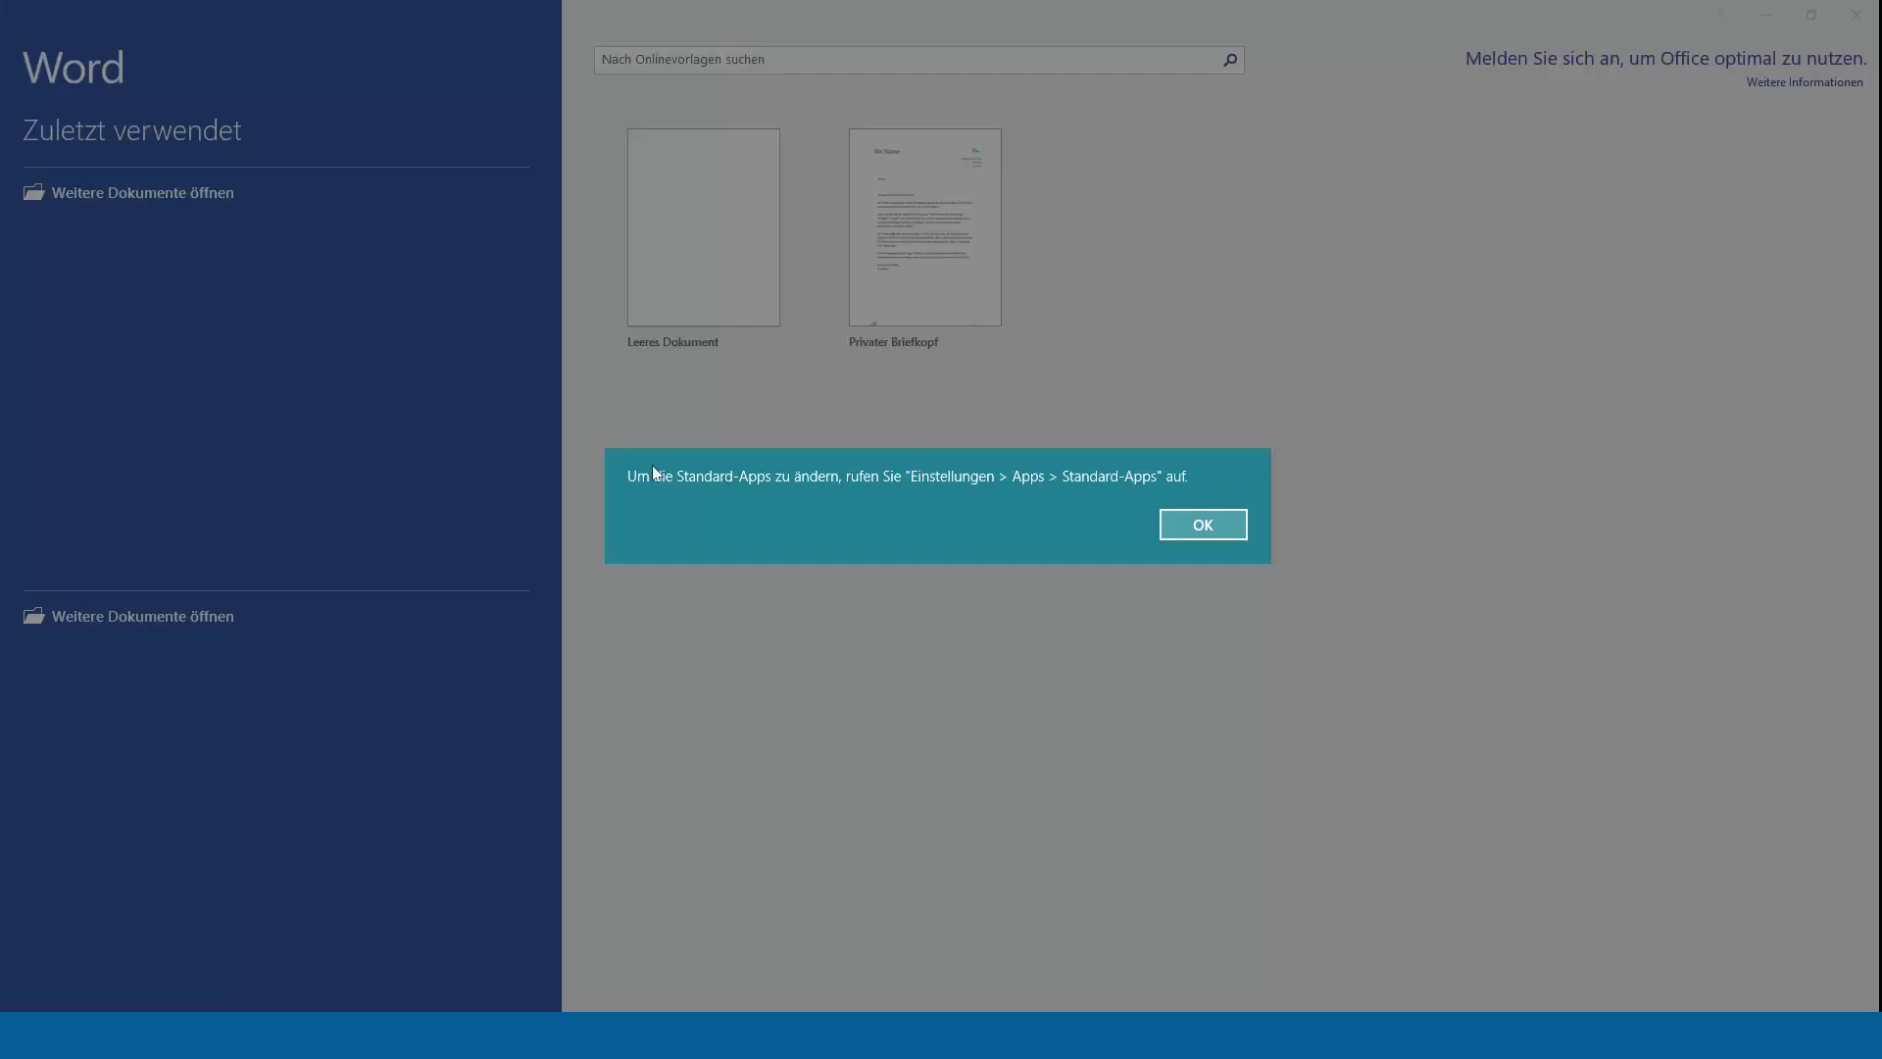
{"action": "left_click", "coordinate": [1203, 524]}
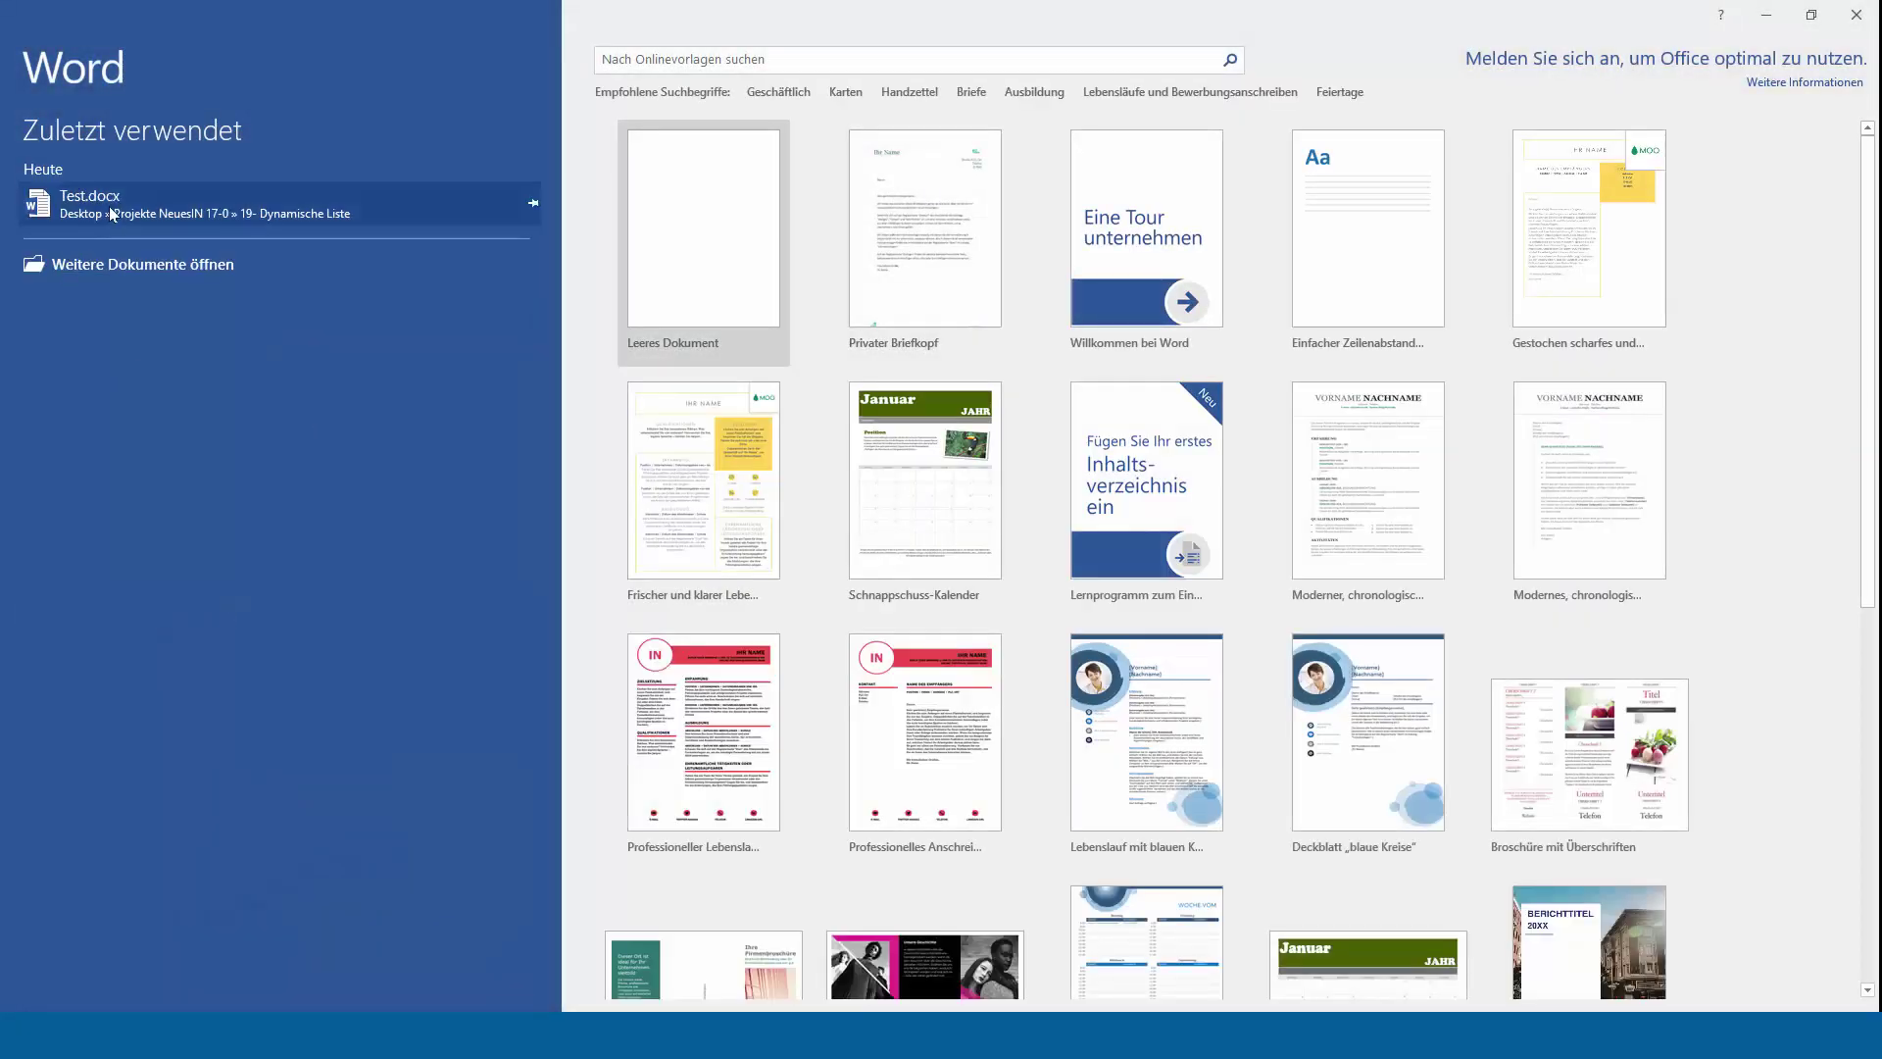
{"action": "left_click", "coordinate": [109, 204]}
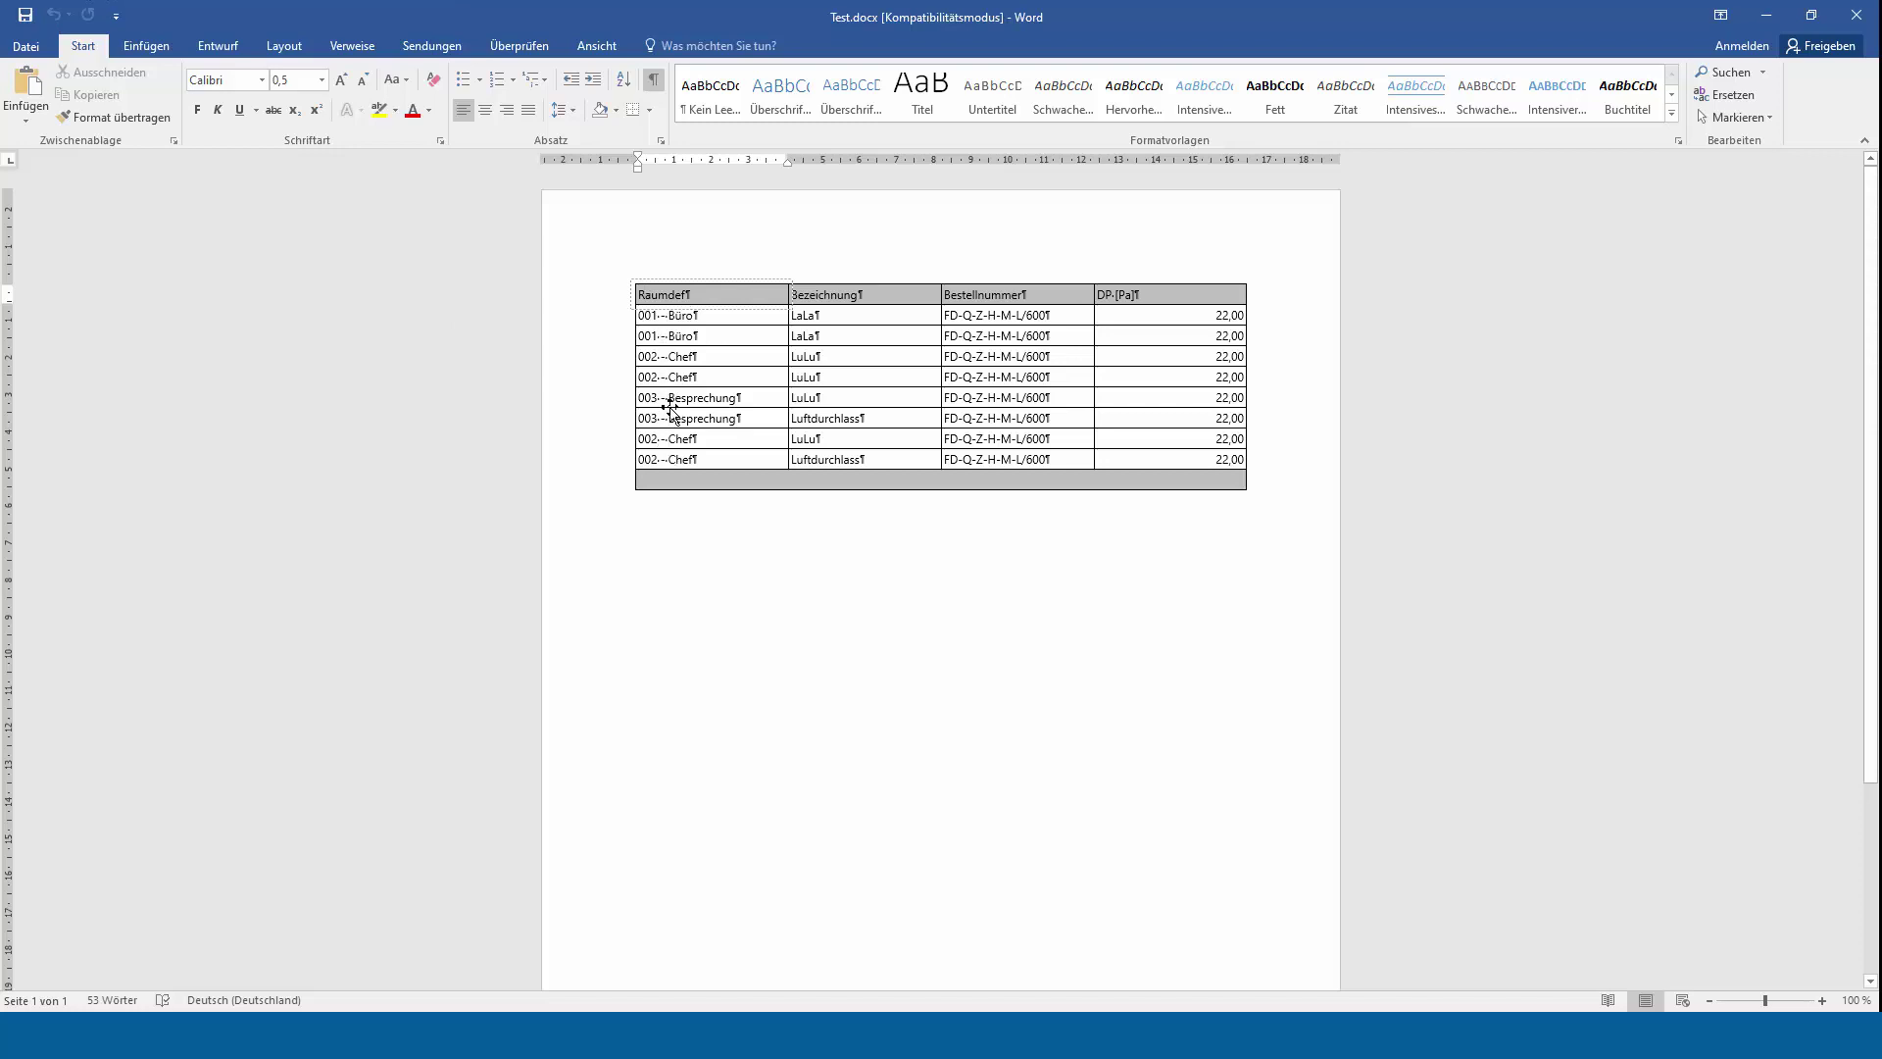
Drag the 003 - Besprechung cell text below the table, then close Word without saving
{"action": "left_click", "coordinate": [763, 403]}
{"action": "left_click_drag", "start_coordinate": [764, 404], "coordinate": [863, 593]}
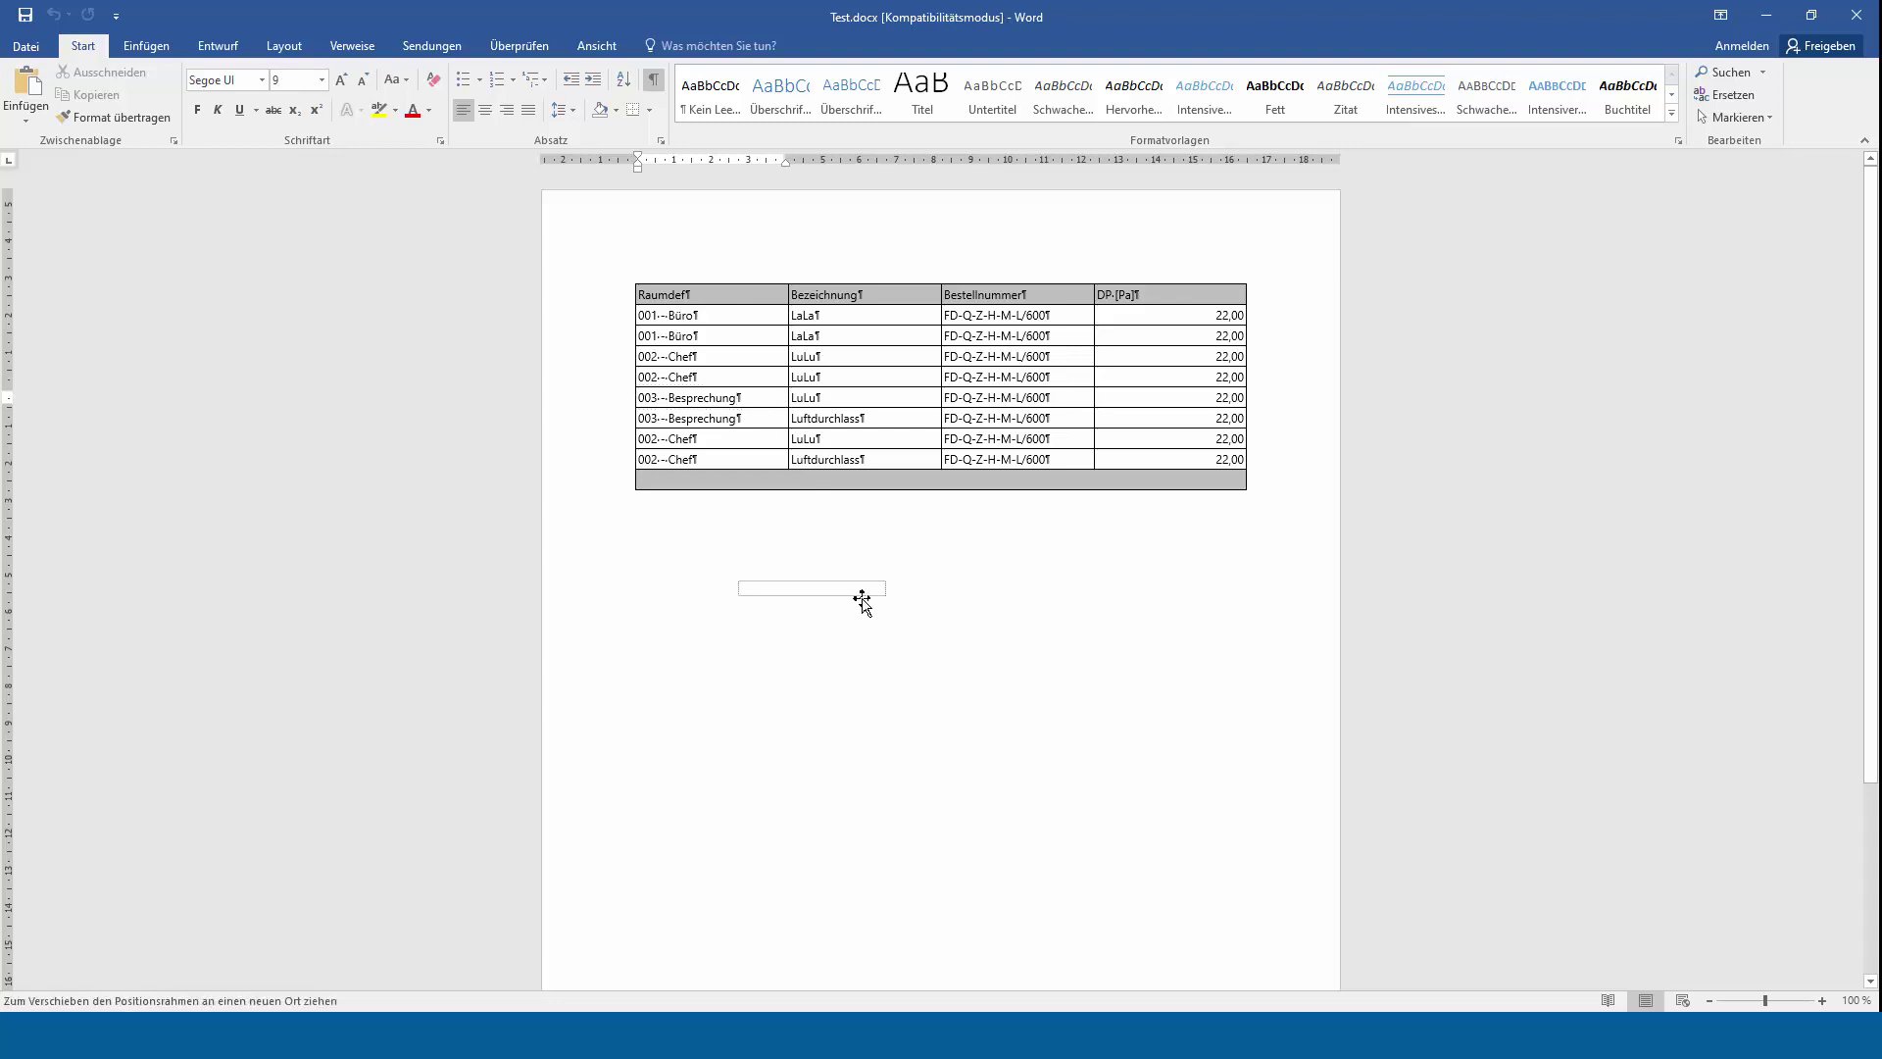
{"action": "left_click_drag", "start_coordinate": [760, 407], "coordinate": [975, 668]}
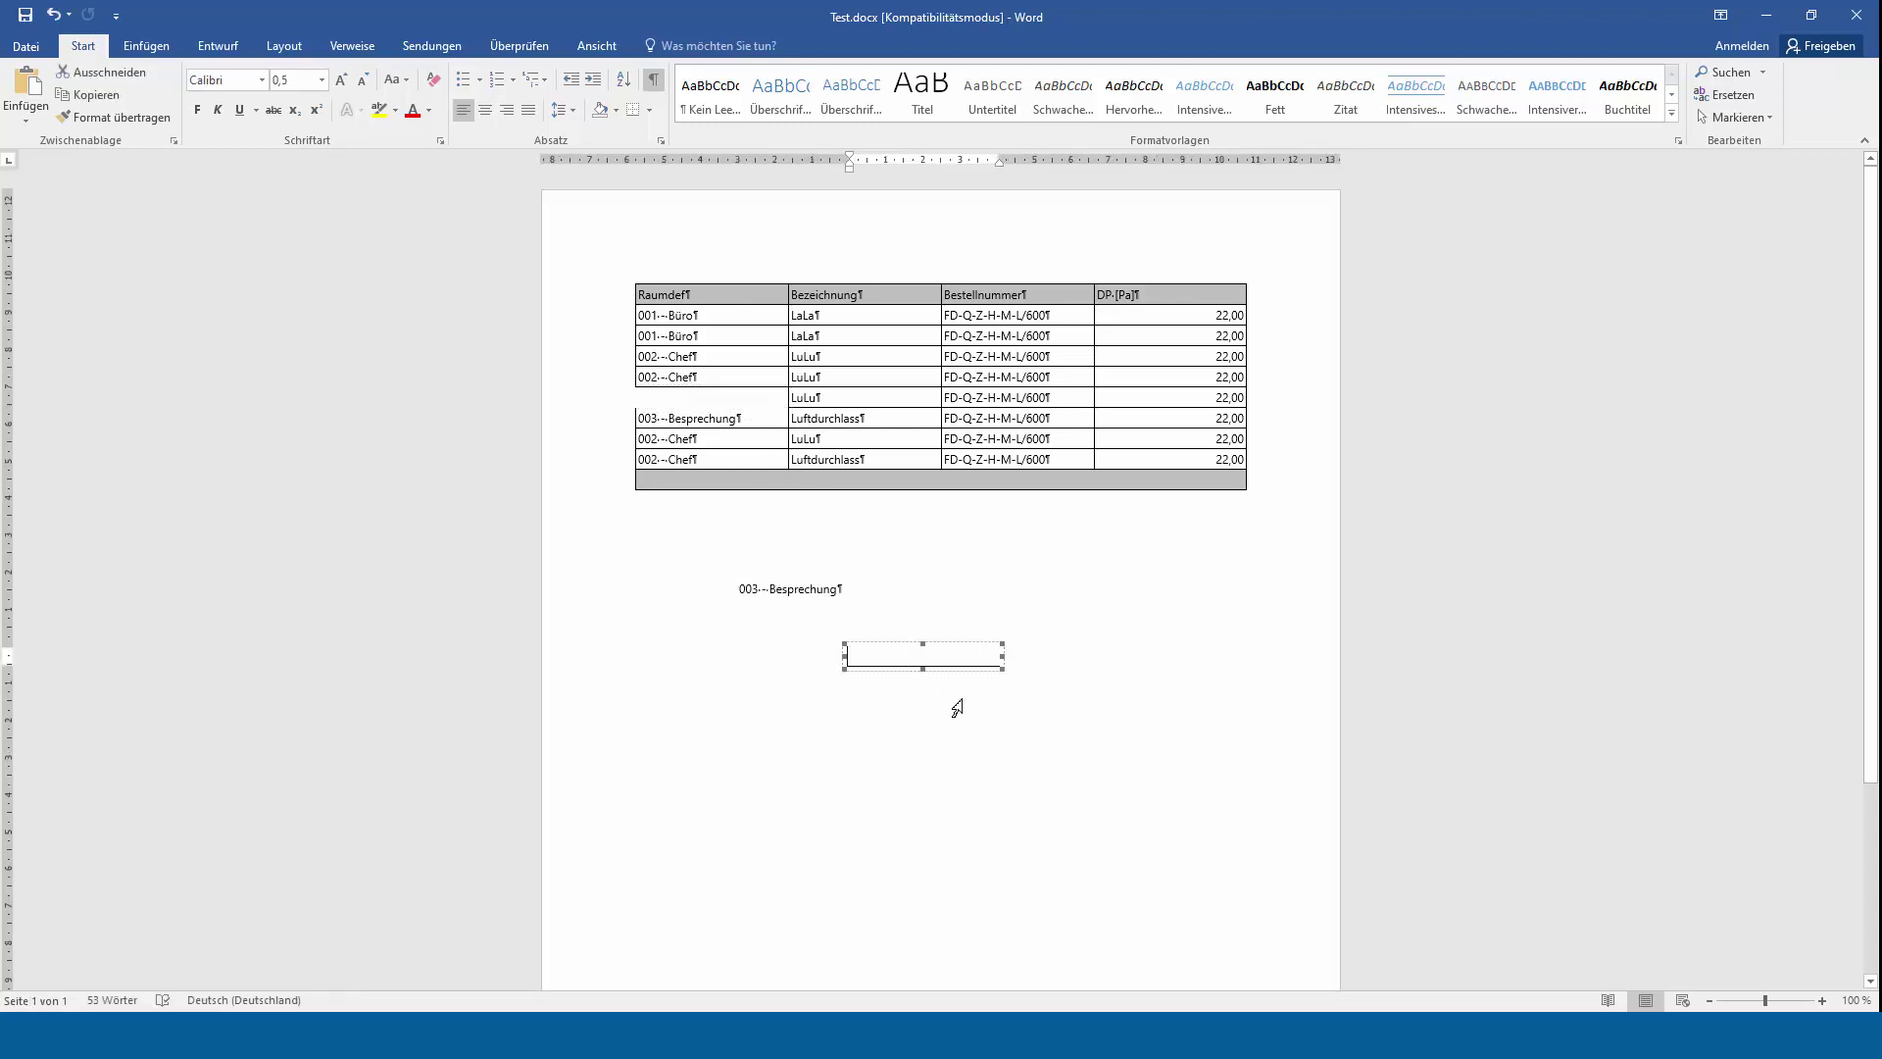
{"action": "left_click", "coordinate": [833, 704]}
{"action": "left_click", "coordinate": [896, 657]}
{"action": "left_click", "coordinate": [1856, 15]}
{"action": "left_click", "coordinate": [937, 553]}
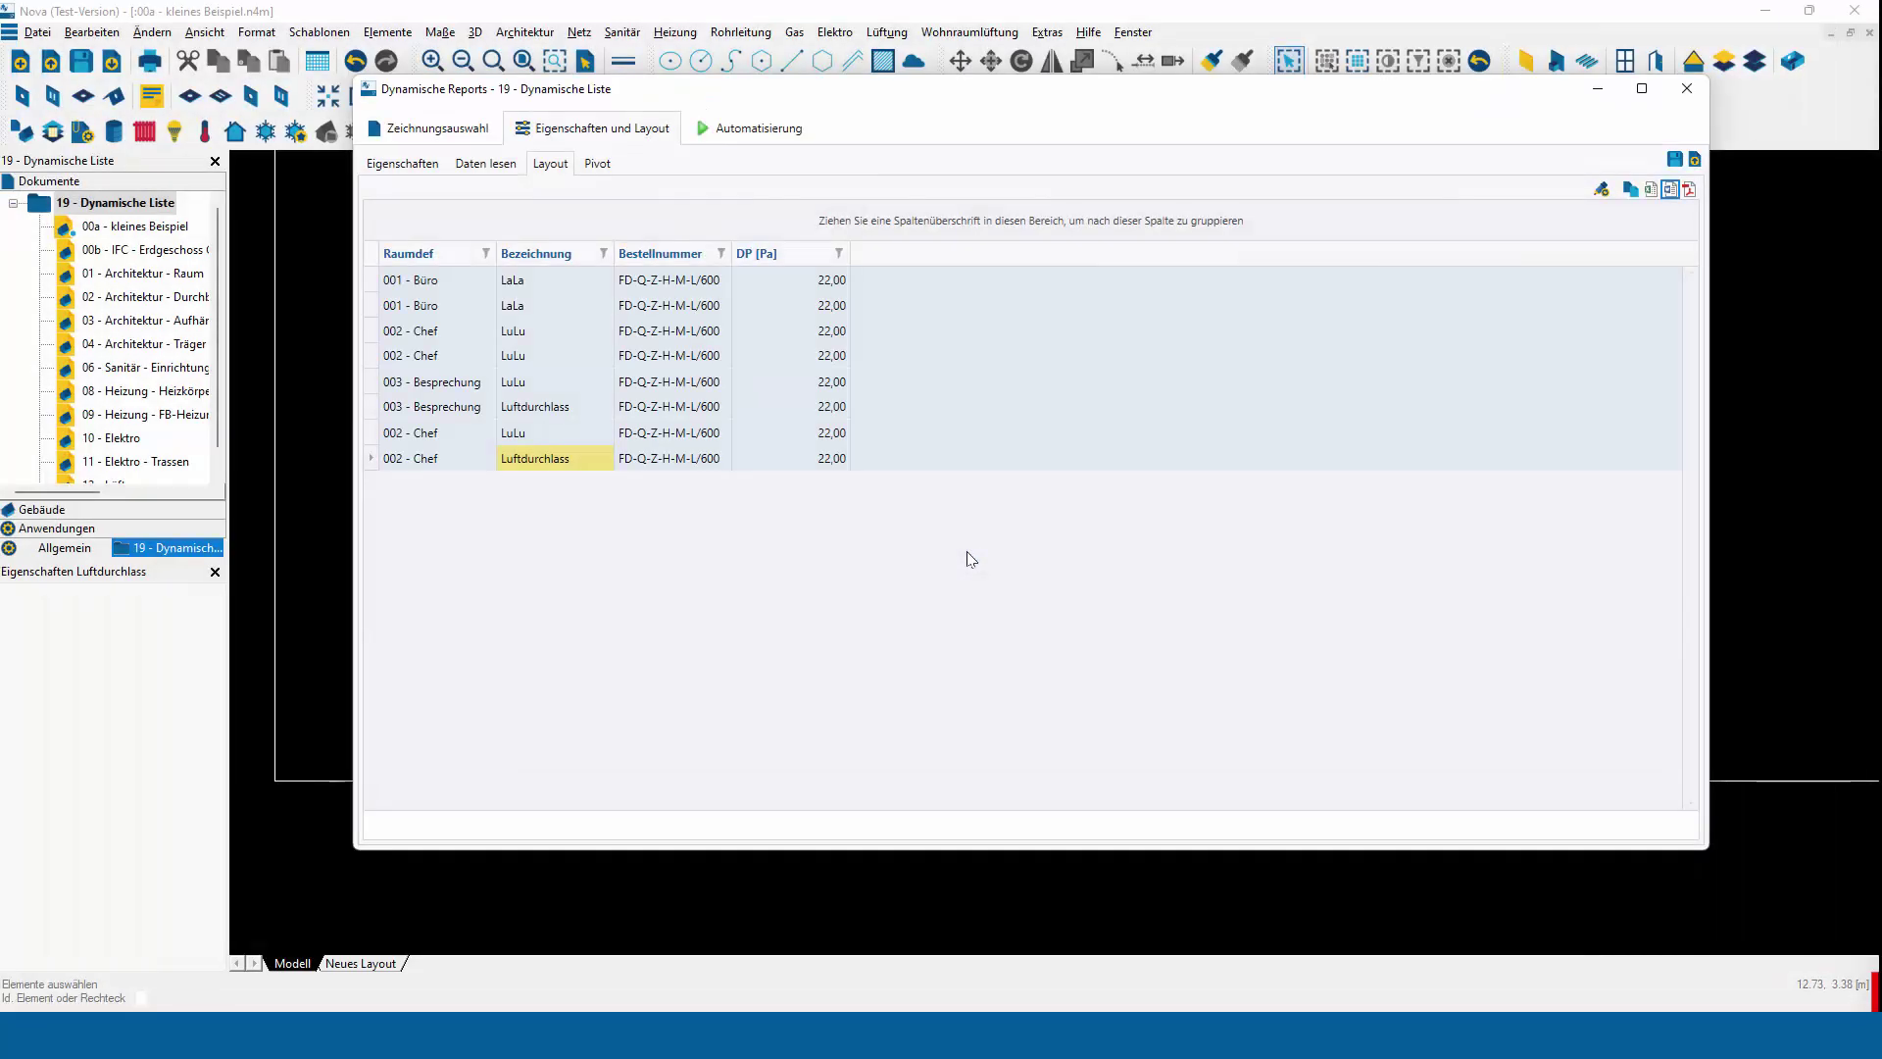
Save the PDF export as Test, view the eight-row table in Acrobat Reader, then close it
{"action": "left_click", "coordinate": [1697, 195]}
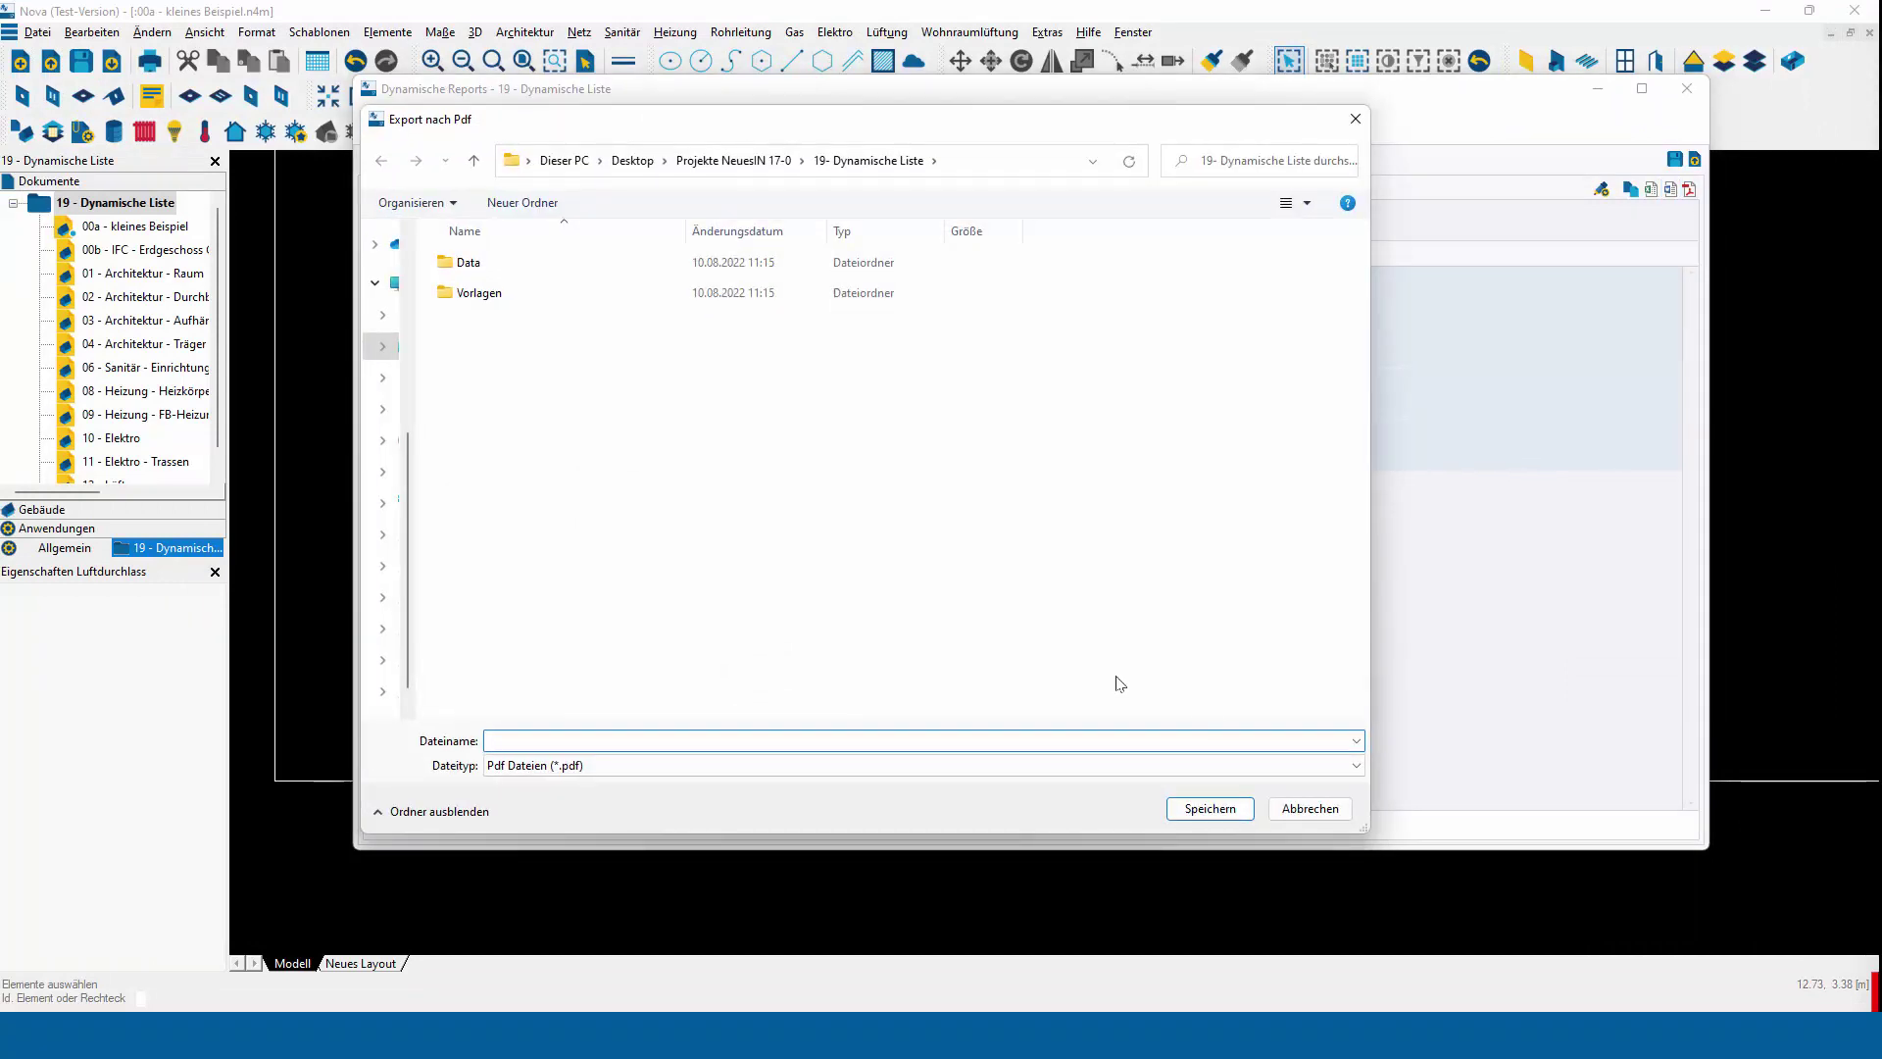
{"action": "type", "text": "T"}
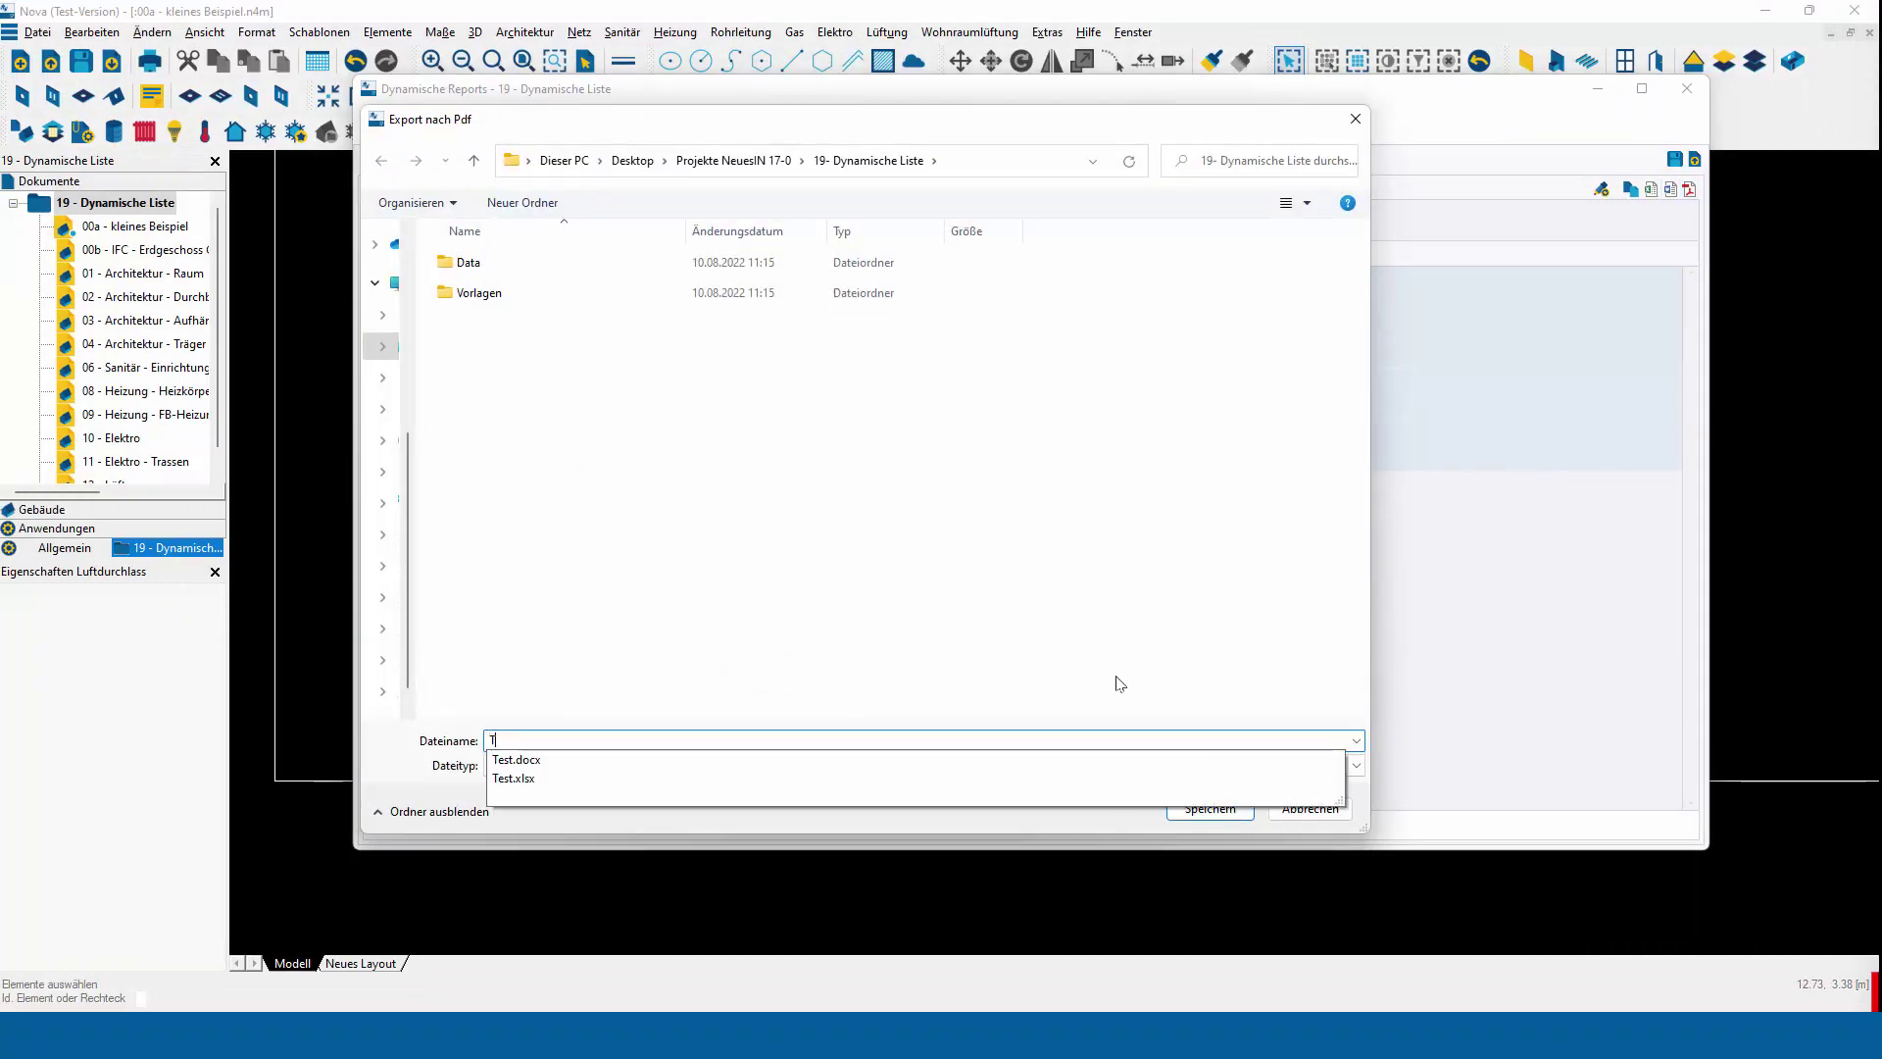
{"action": "type", "text": "est"}
{"action": "key", "text": "Return"}
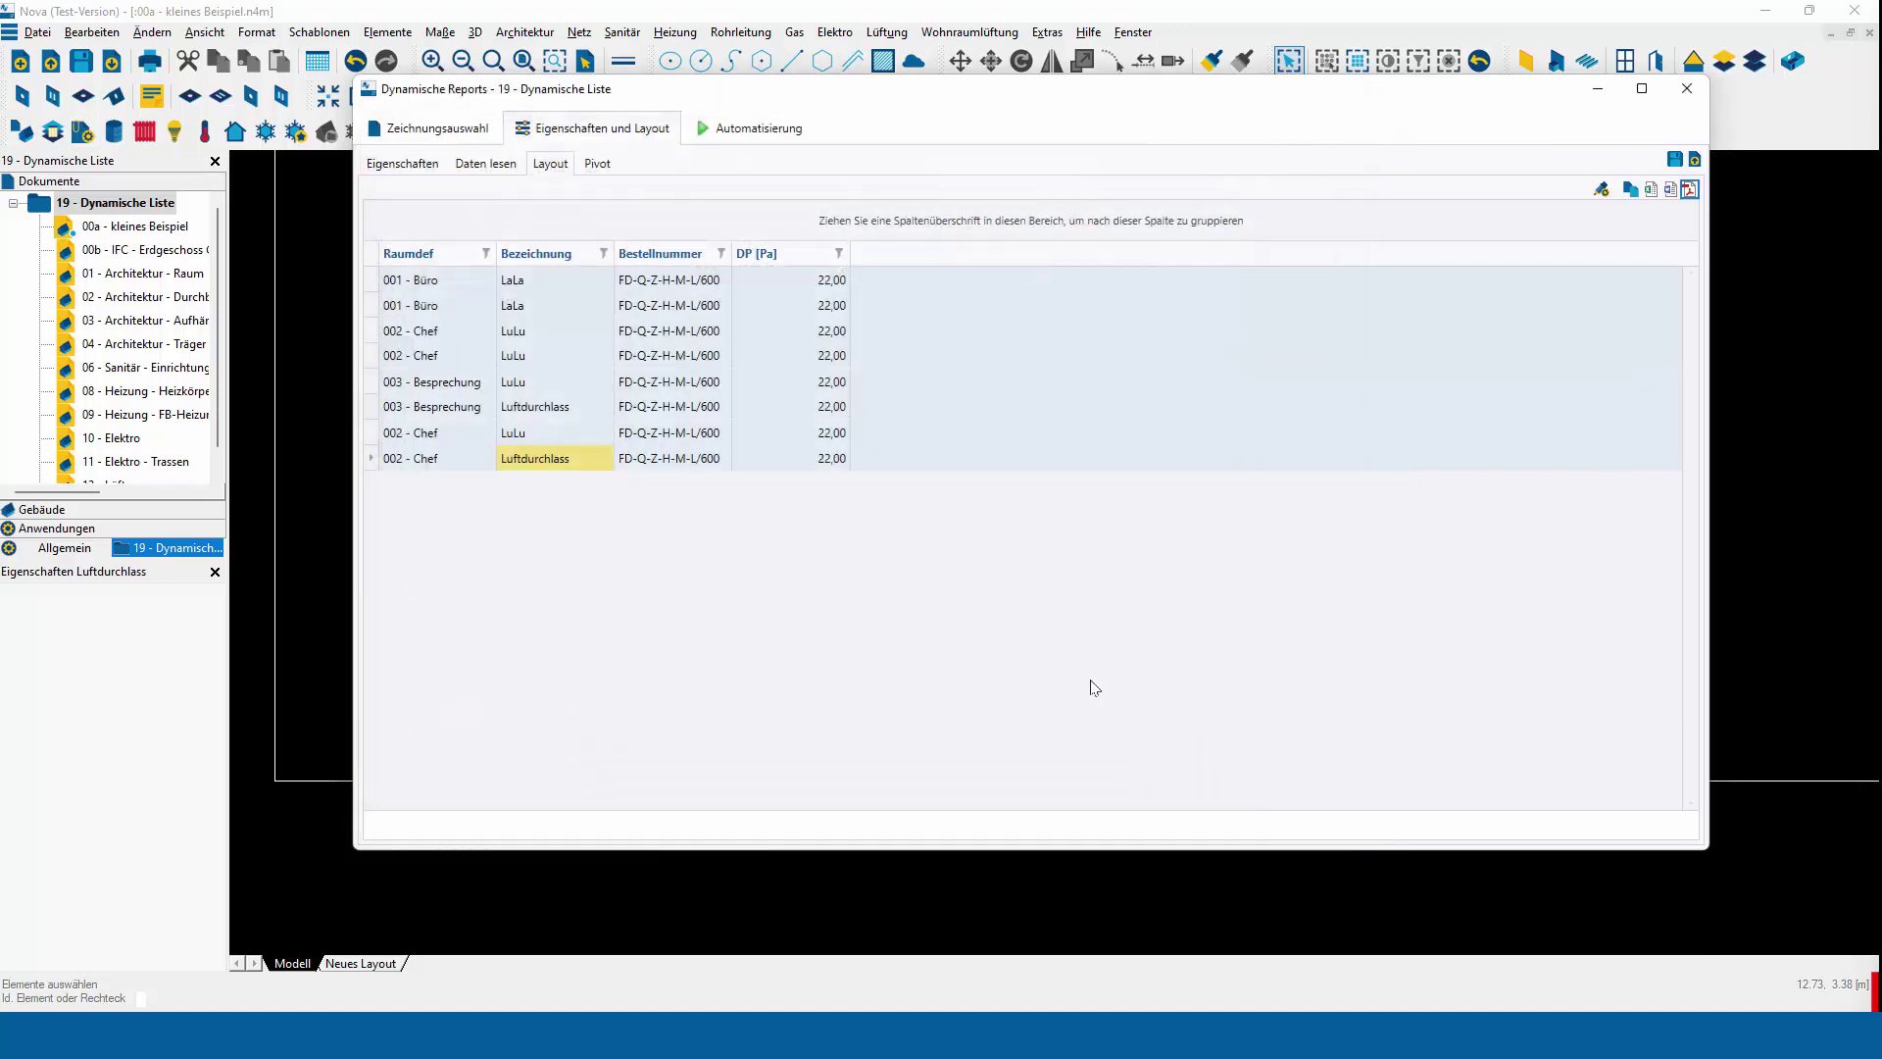
{"action": "key", "text": "Escape"}
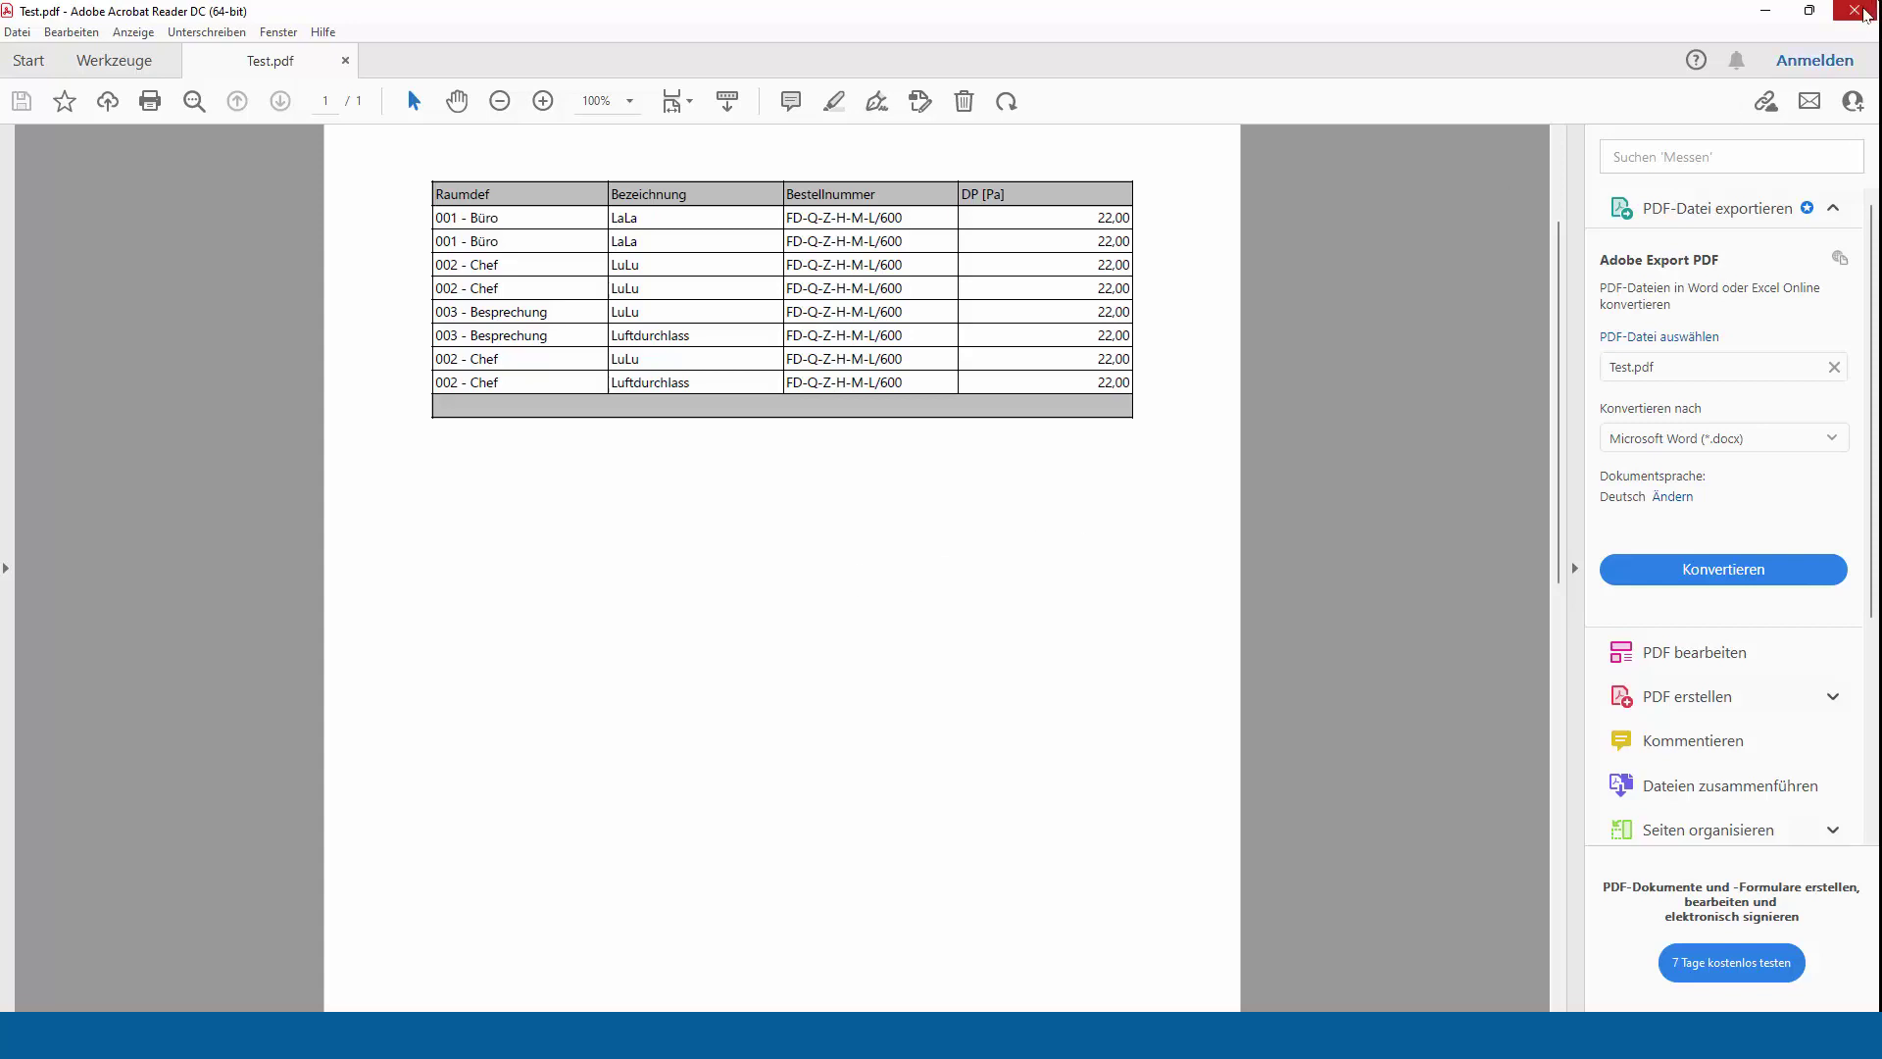
{"action": "left_click", "coordinate": [1862, 12]}
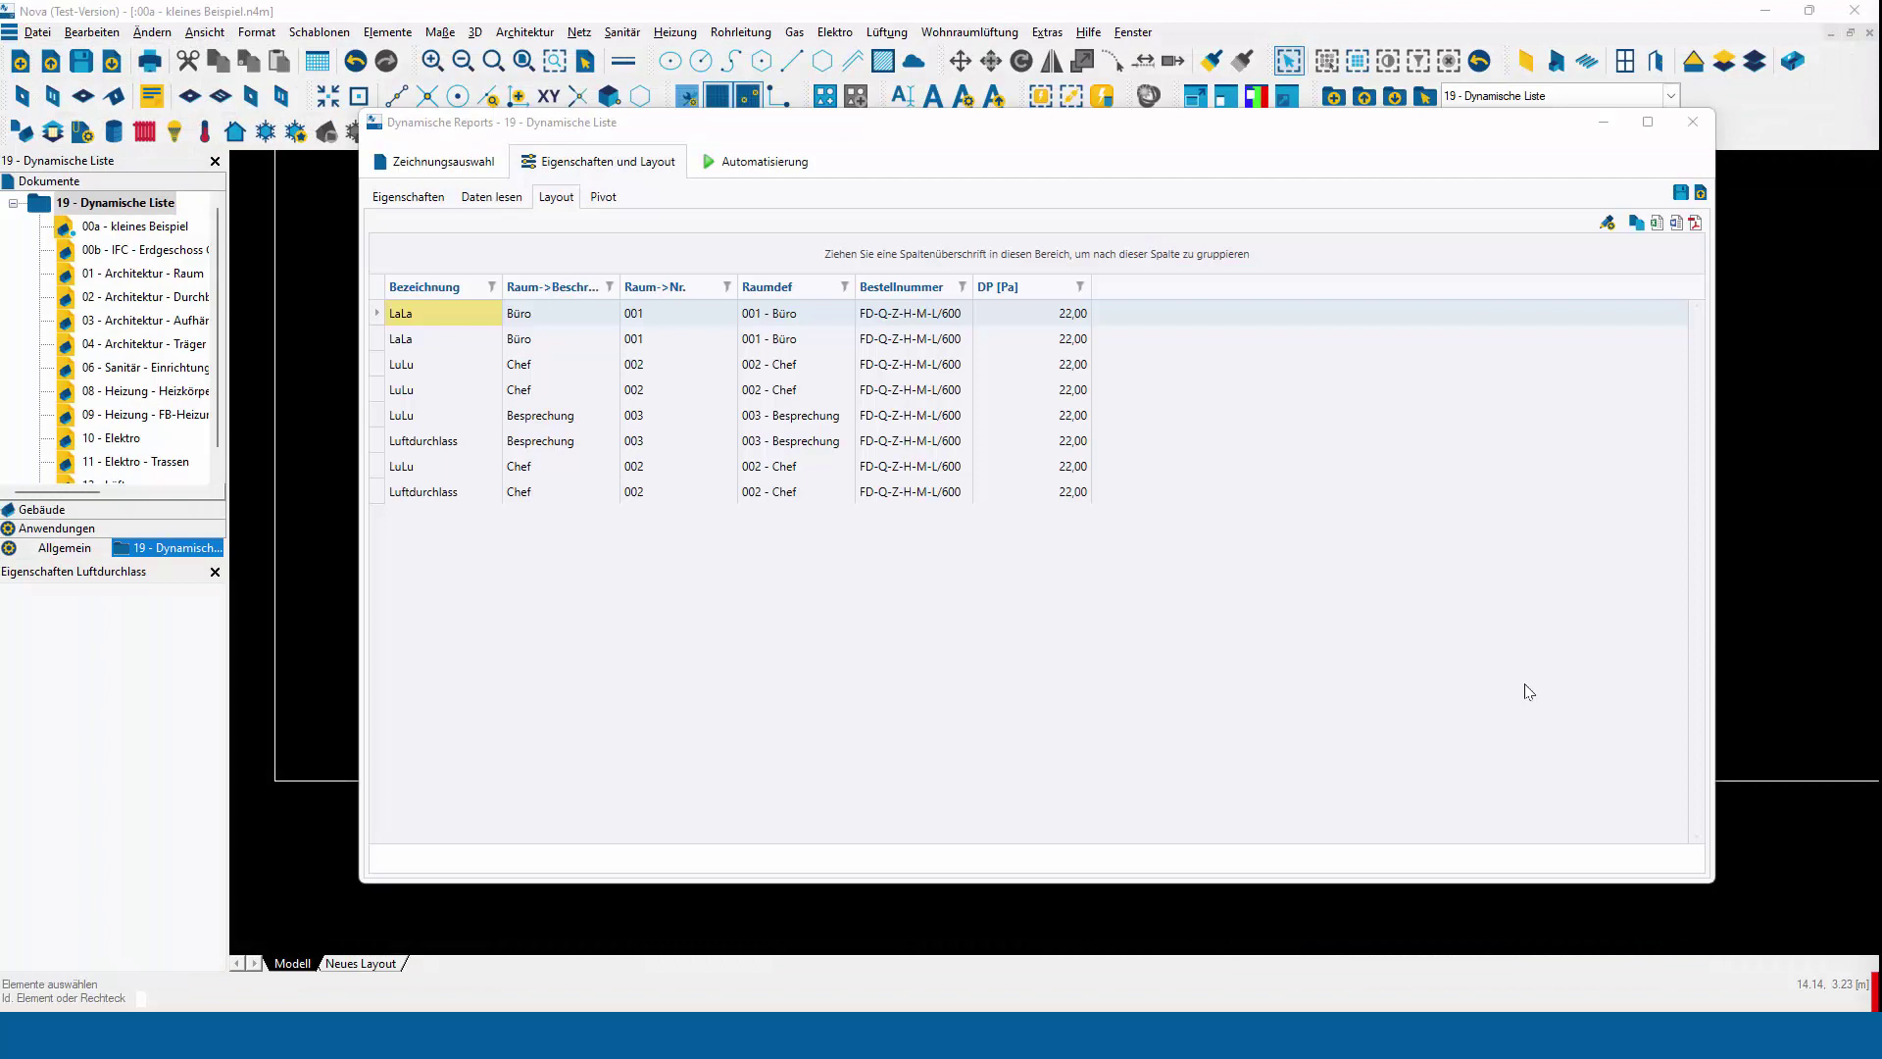